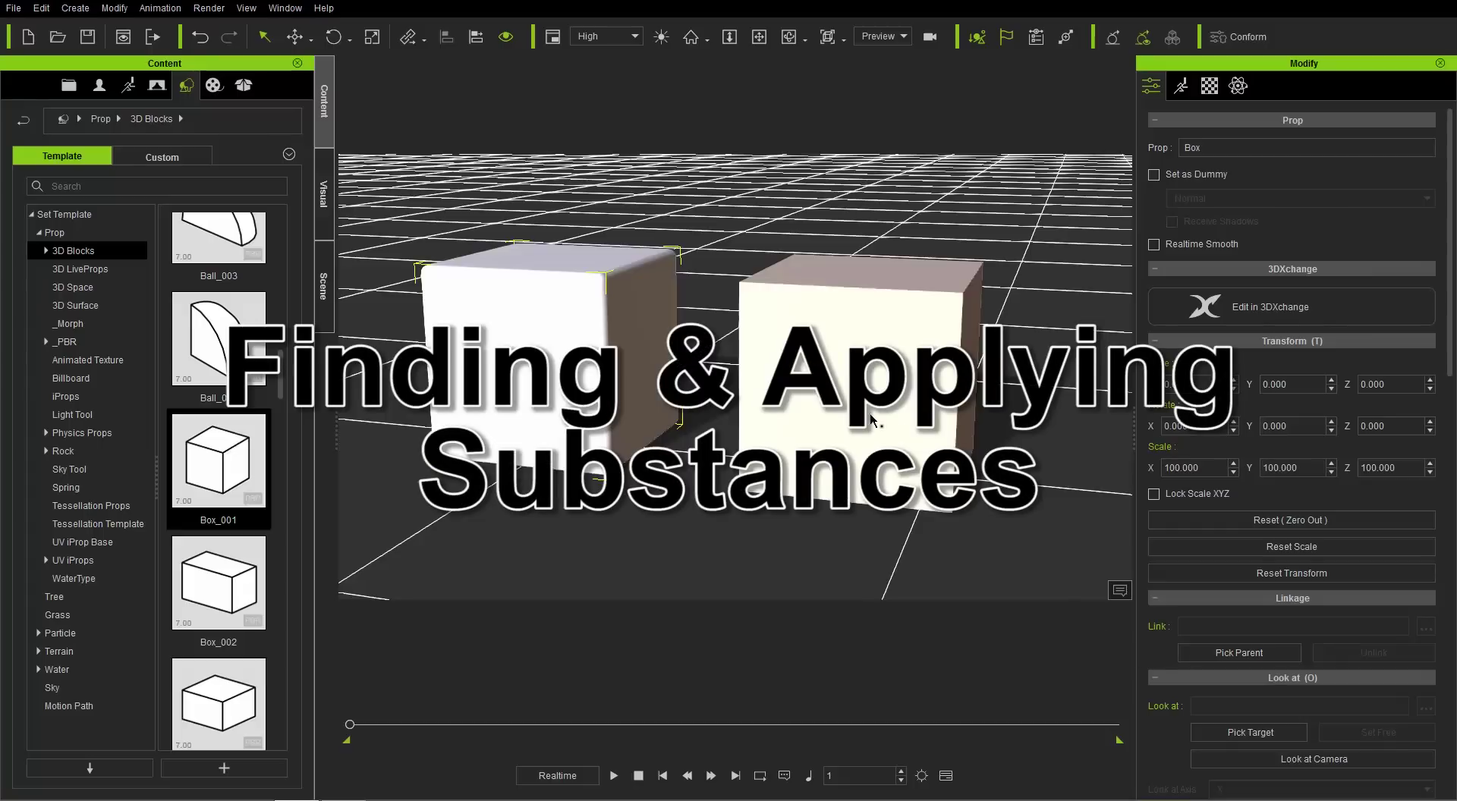
Show the list of scene objects and widen its name column.
{"action": "mouse_move", "coordinate": [940, 443]}
{"action": "right_mouse_down"}
{"action": "mouse_move", "coordinate": [924, 423]}
{"action": "mouse_move", "coordinate": [941, 419]}
{"action": "right_mouse_up"}
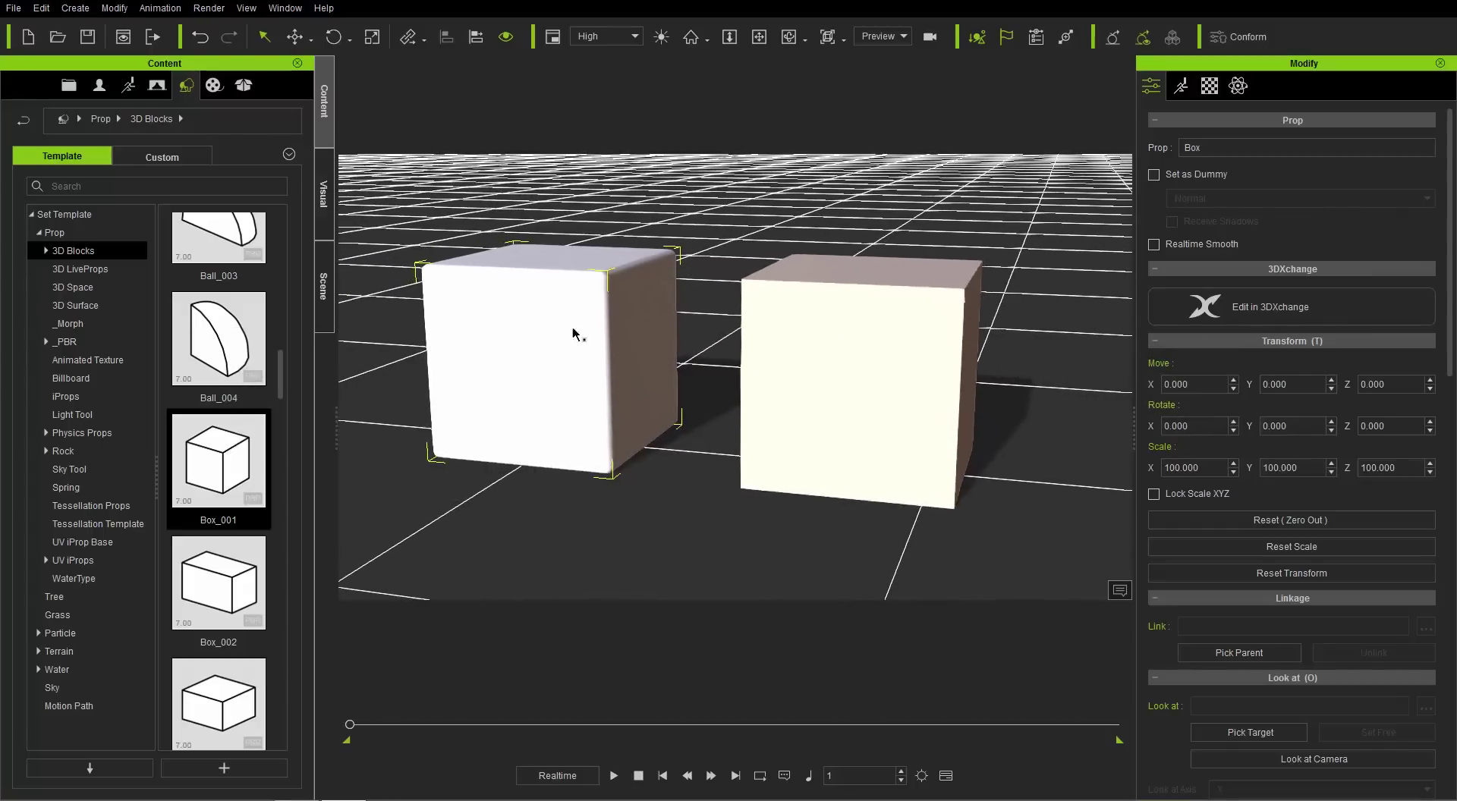
{"action": "left_click", "coordinate": [866, 377]}
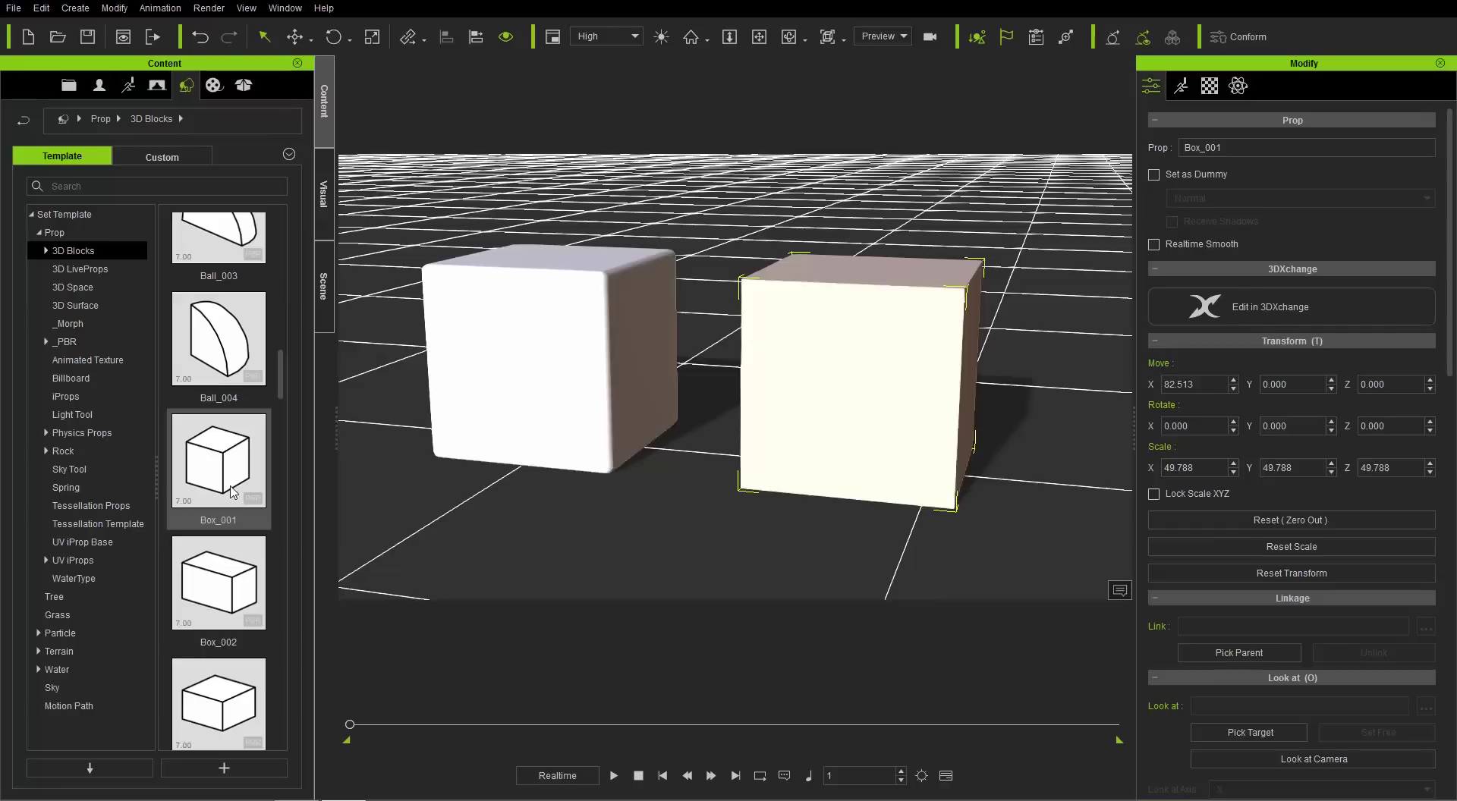
{"action": "left_click", "coordinate": [329, 315]}
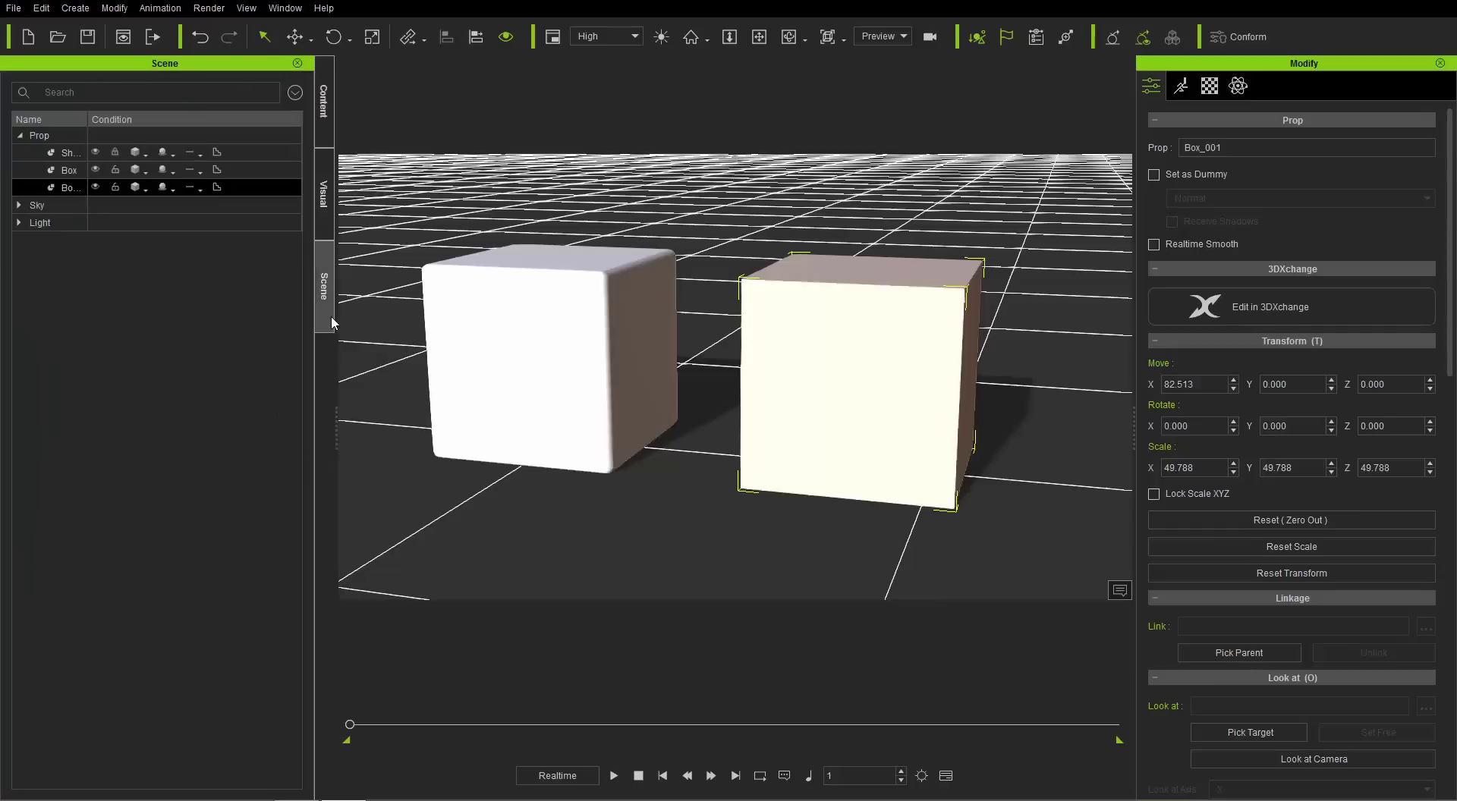
{"action": "left_click_drag", "start_coordinate": [88, 119], "coordinate": [118, 121]}
Switch the display of both Box and Box_001 to Wireframe to compare their mesh density.
{"action": "left_click_drag", "start_coordinate": [105, 170], "coordinate": [104, 186]}
{"action": "left_click", "coordinate": [87, 187]}
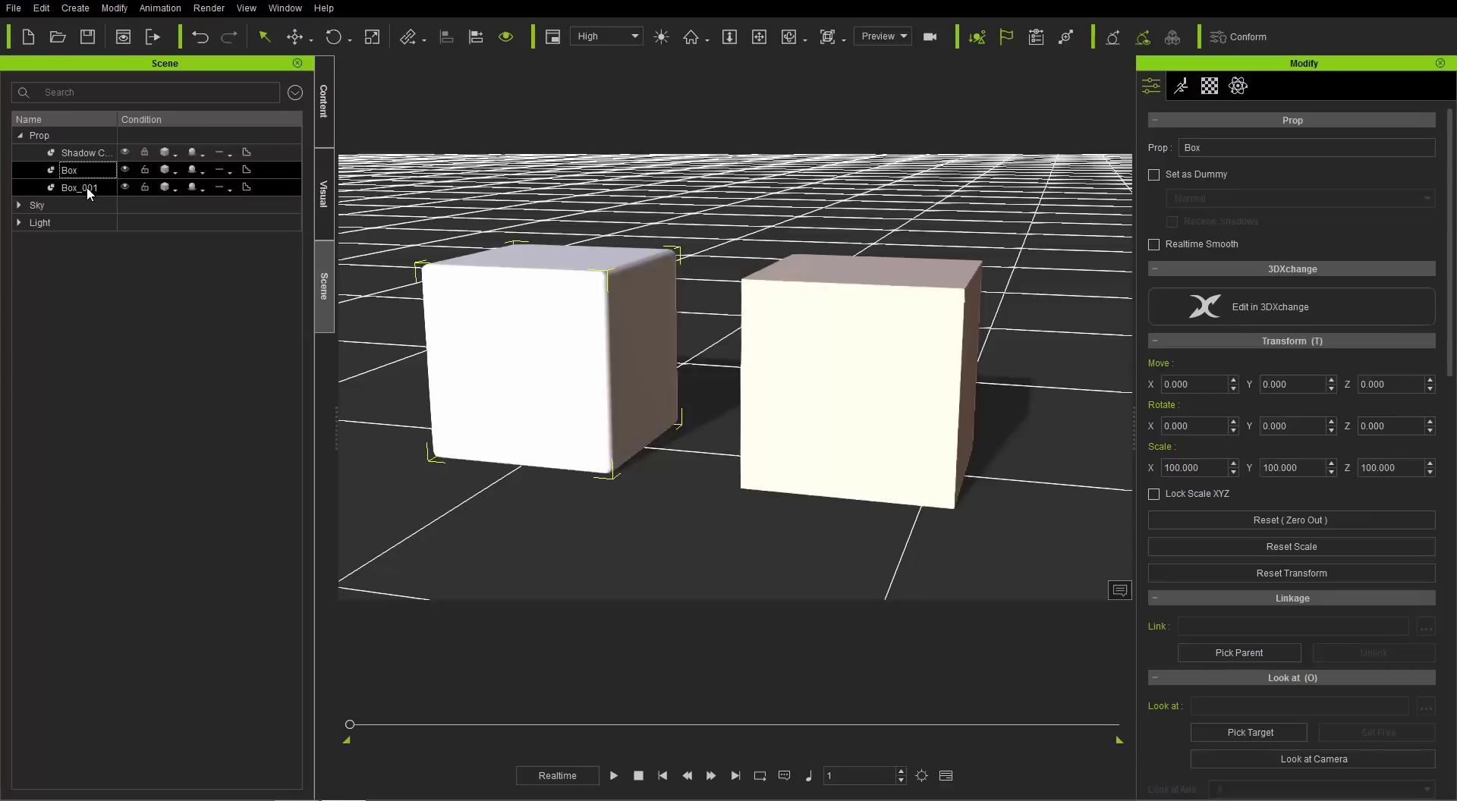
{"action": "left_click_drag", "start_coordinate": [184, 186], "coordinate": [195, 176]}
{"action": "left_click", "coordinate": [188, 170]}
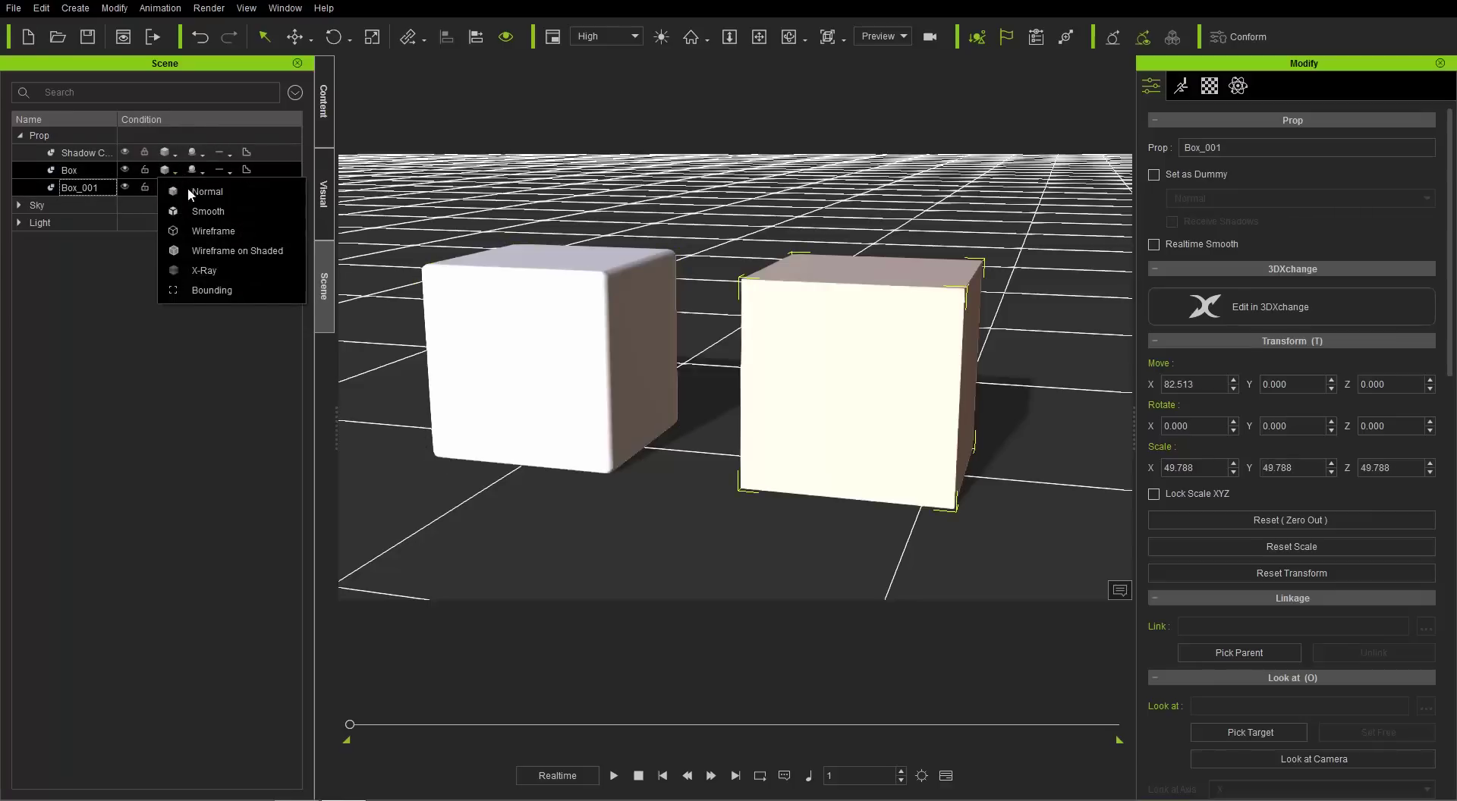
{"action": "left_click", "coordinate": [206, 224]}
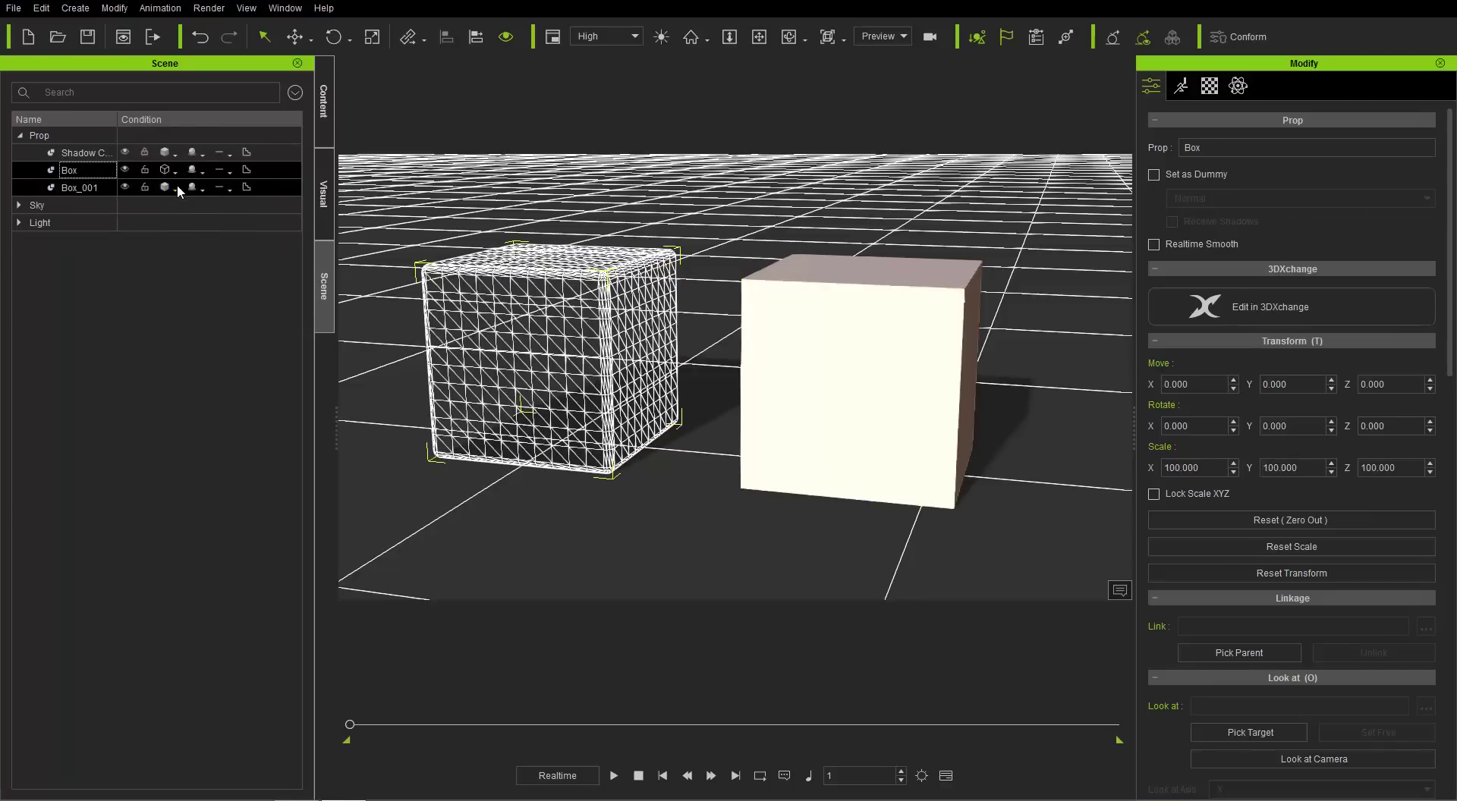
{"action": "left_click", "coordinate": [176, 189]}
{"action": "left_click", "coordinate": [208, 244]}
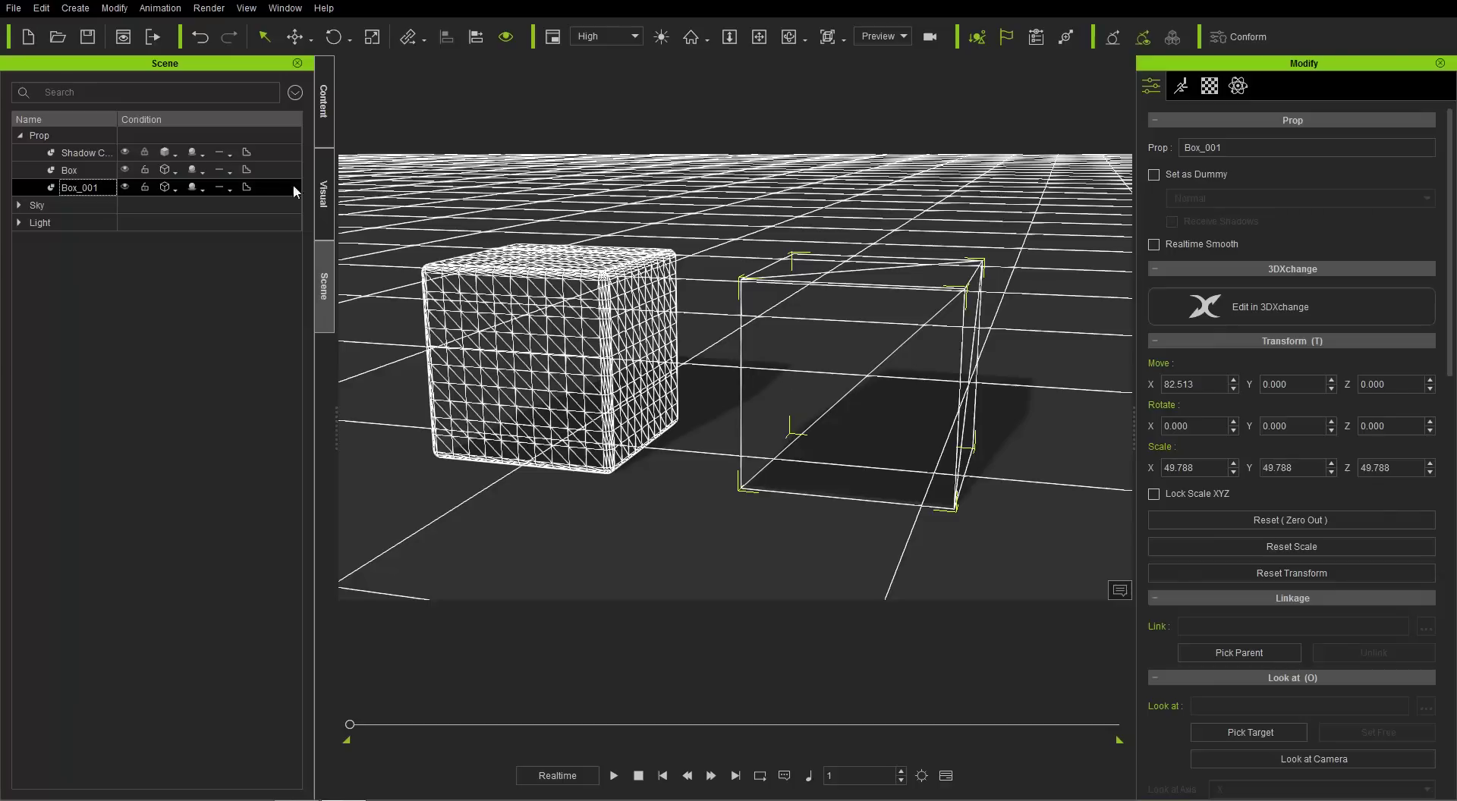
Return both Box and Box_001 to the Normal display mode.
{"action": "left_click", "coordinate": [175, 173]}
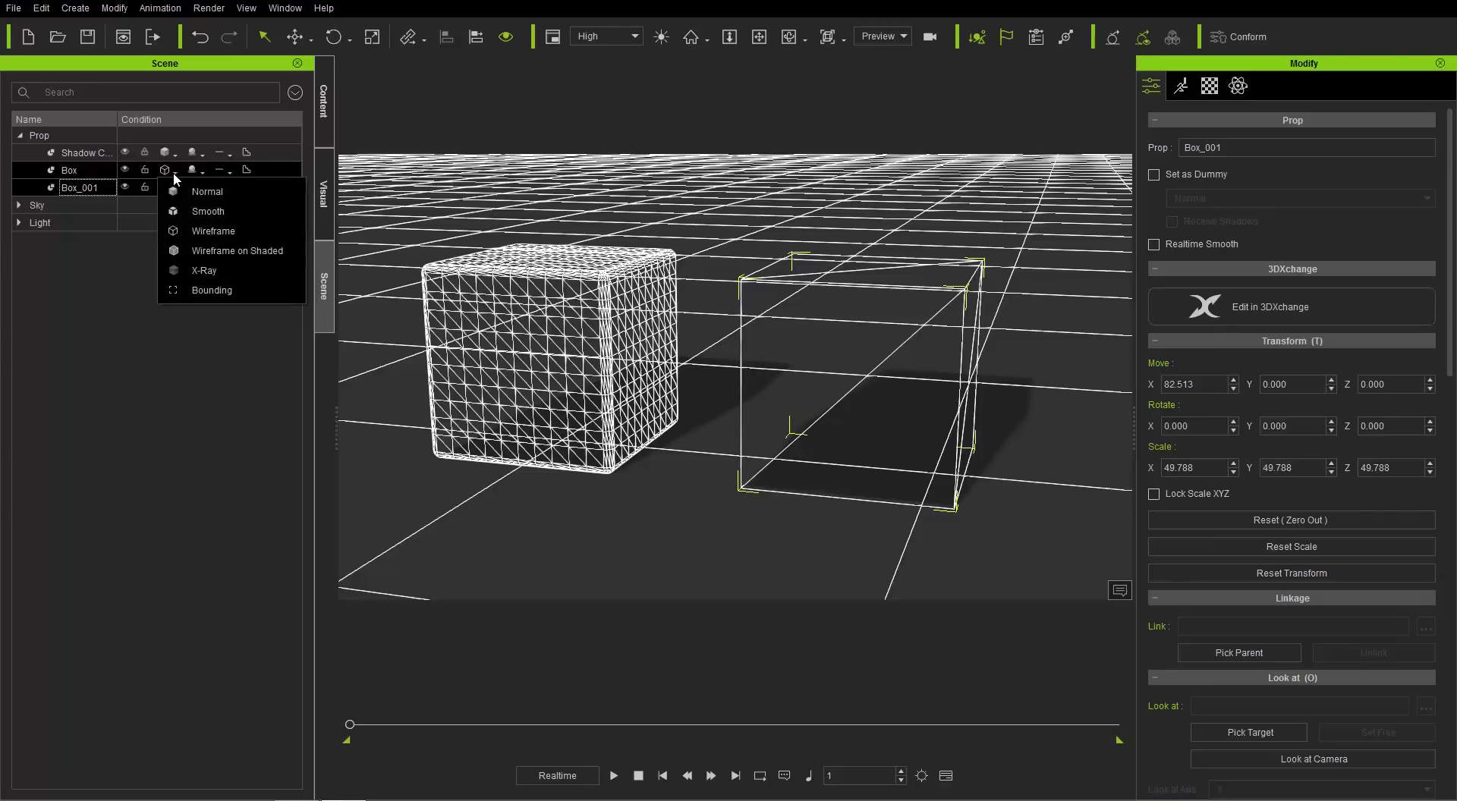
{"action": "left_click", "coordinate": [203, 192]}
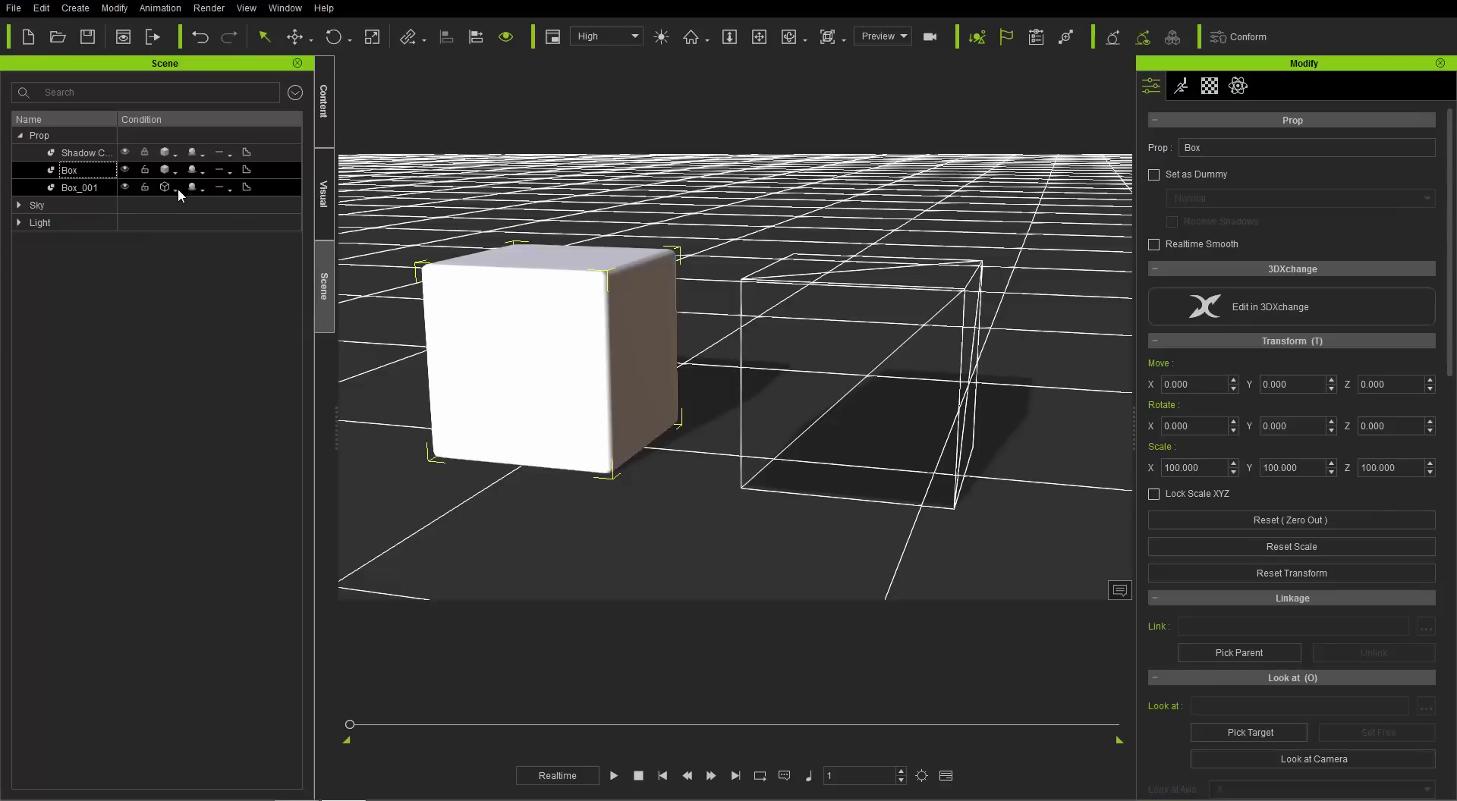
{"action": "left_click", "coordinate": [177, 186]}
{"action": "left_click", "coordinate": [202, 211]}
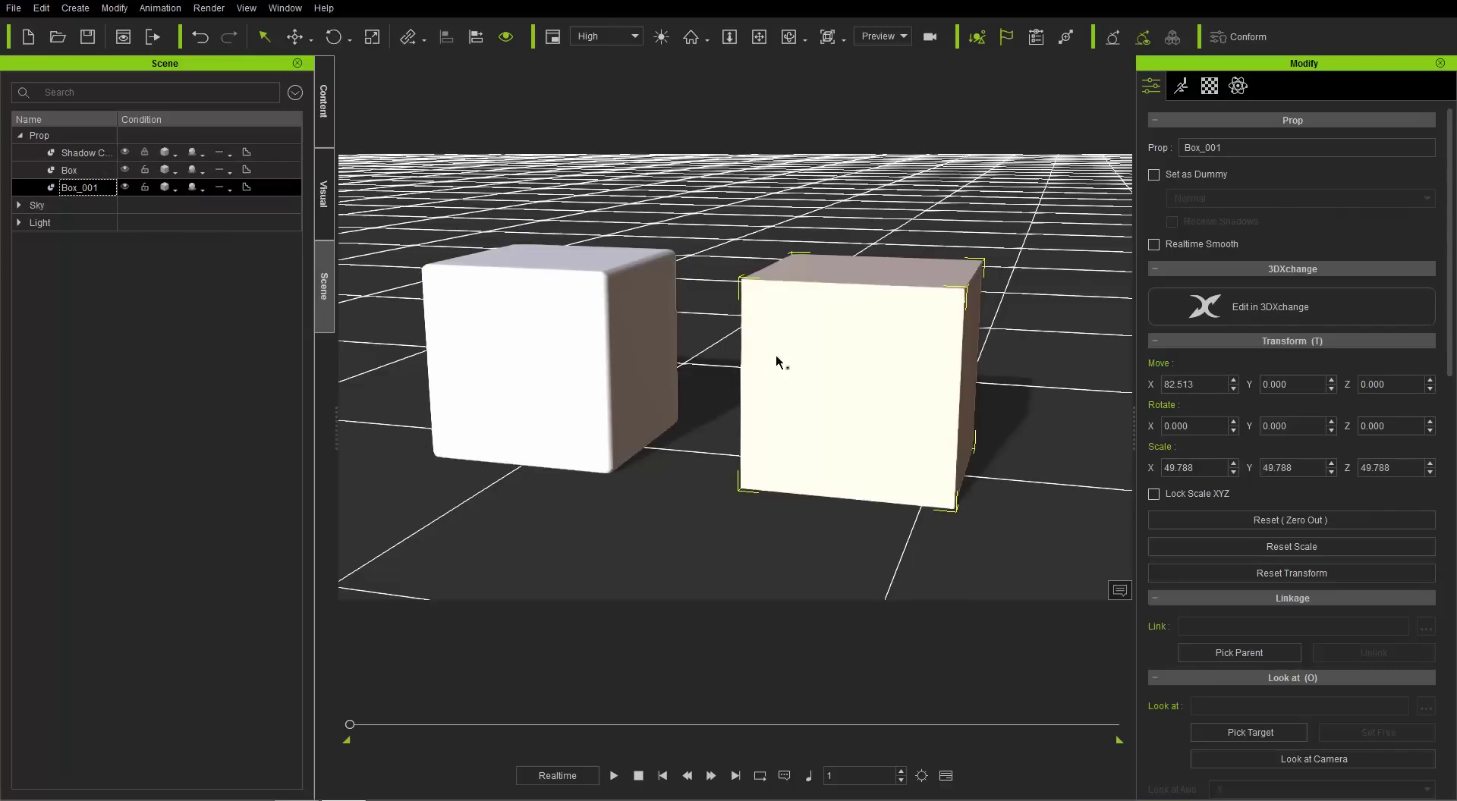
Open the Substance folder under Material in the media content library.
{"action": "left_click", "coordinate": [329, 113]}
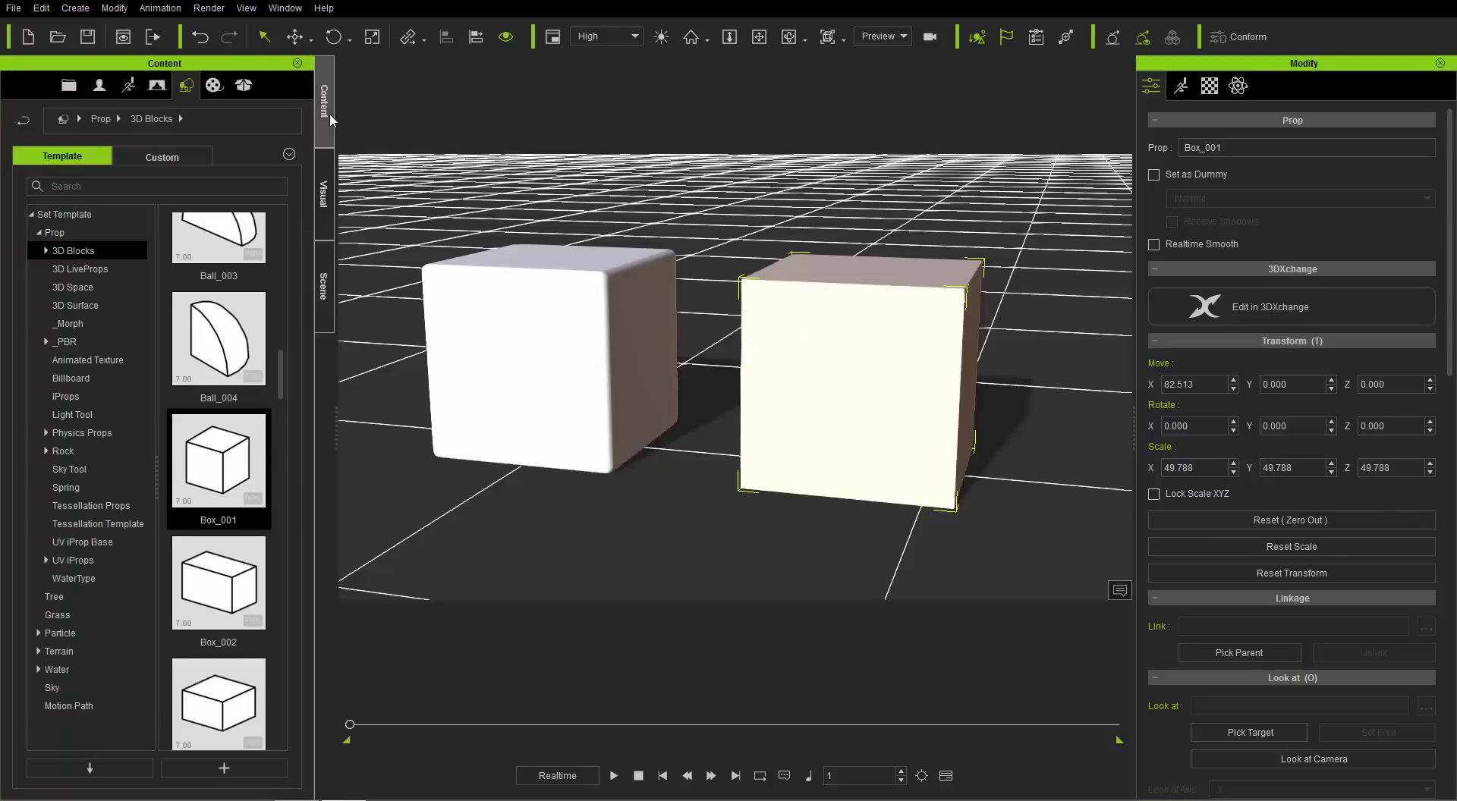
{"action": "left_click", "coordinate": [221, 87]}
{"action": "left_click", "coordinate": [55, 287]}
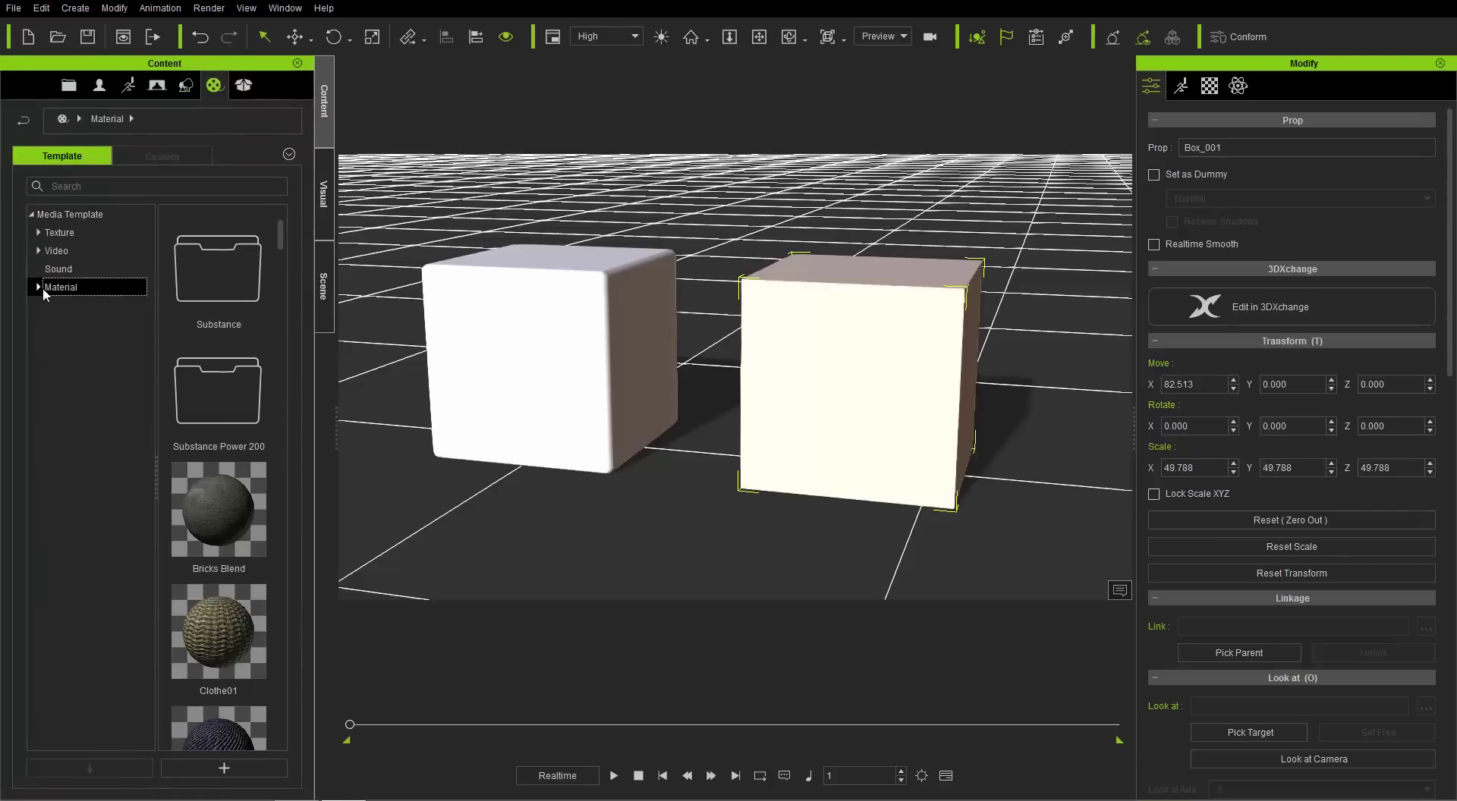
{"action": "left_click", "coordinate": [39, 289]}
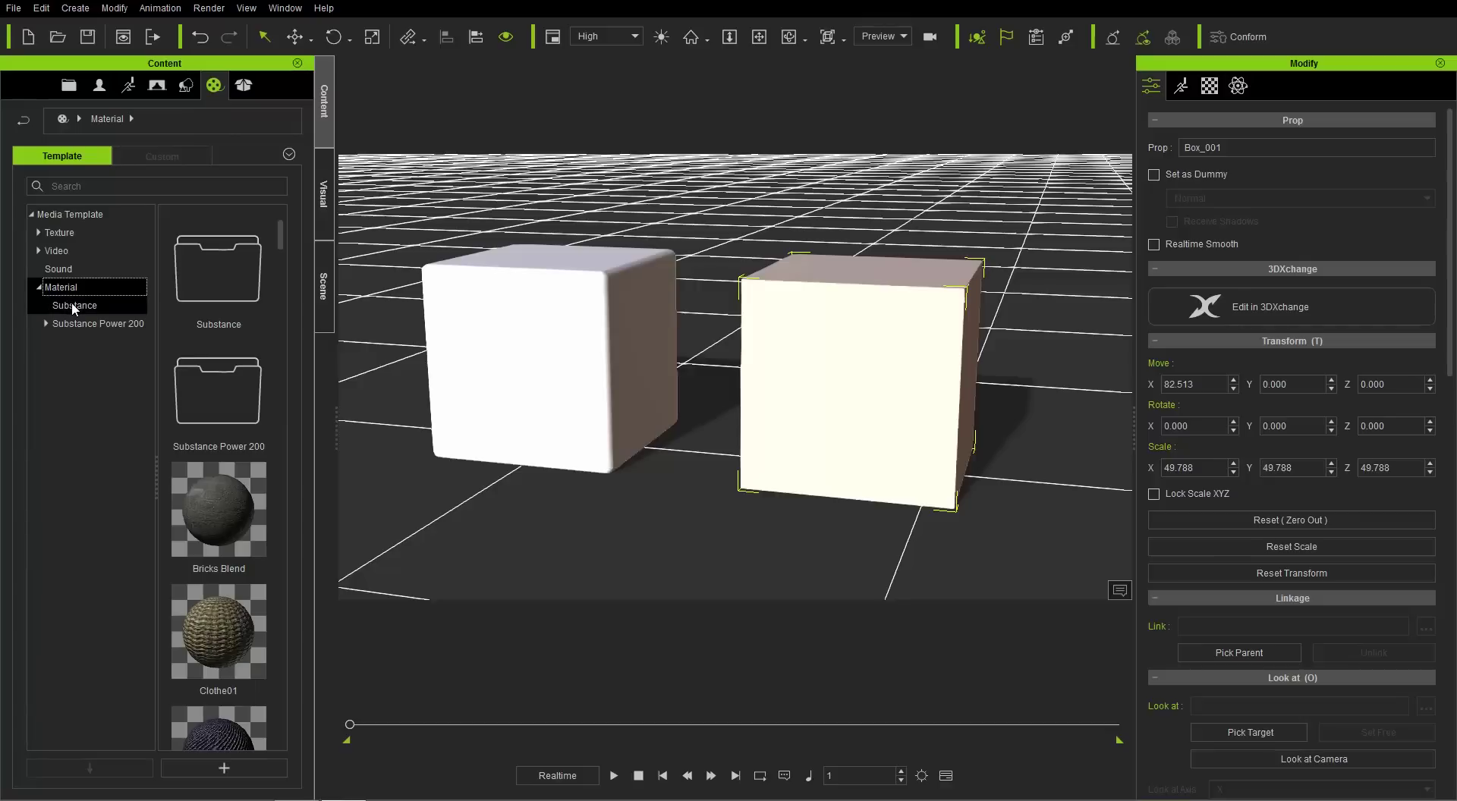
{"action": "left_click", "coordinate": [74, 306]}
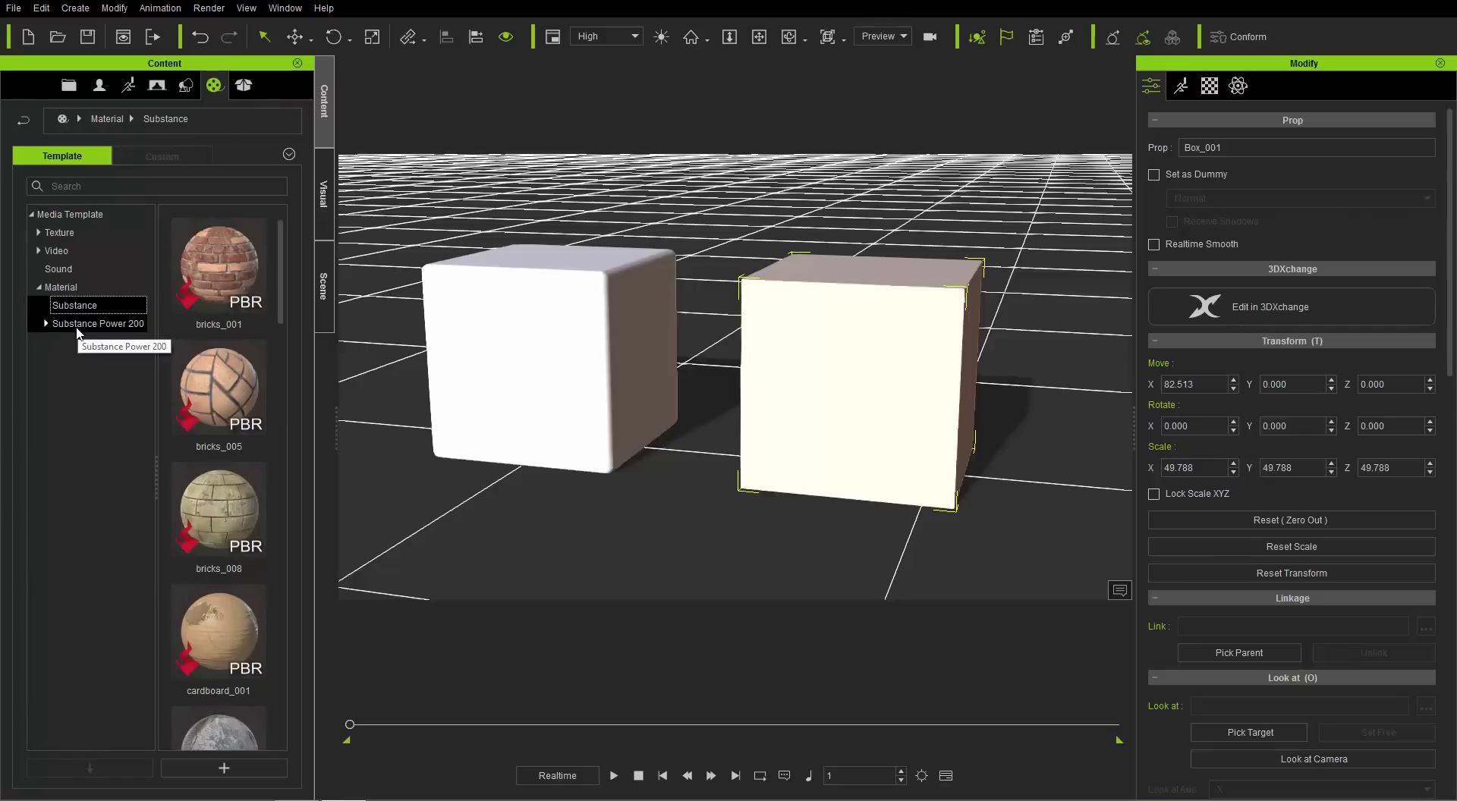
Browse the Architecture & Street, Ground, Metals and Stones categories of the Substance Power 200 materials.
{"action": "left_click", "coordinate": [77, 327]}
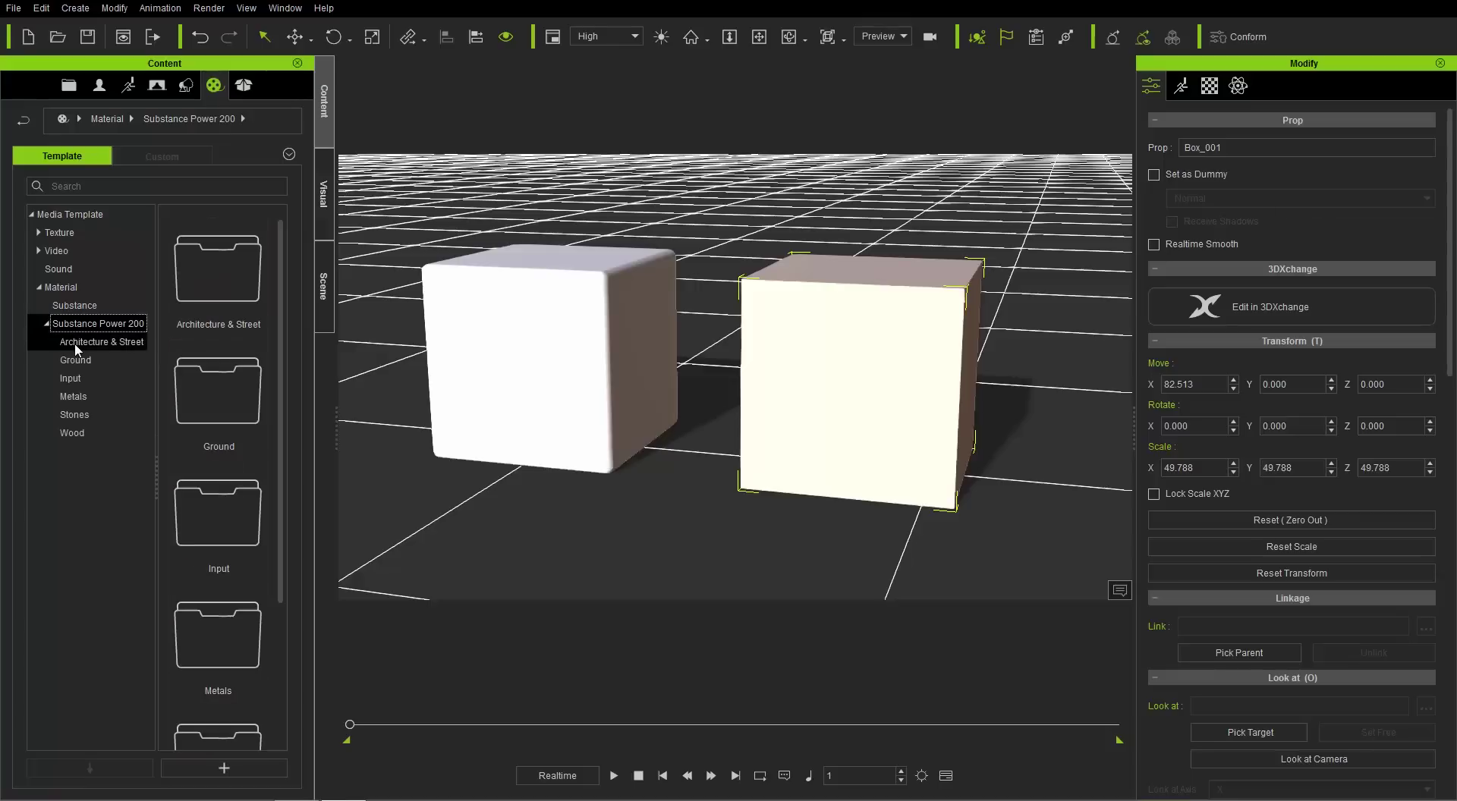
{"action": "left_click", "coordinate": [76, 349]}
{"action": "left_click", "coordinate": [82, 361]}
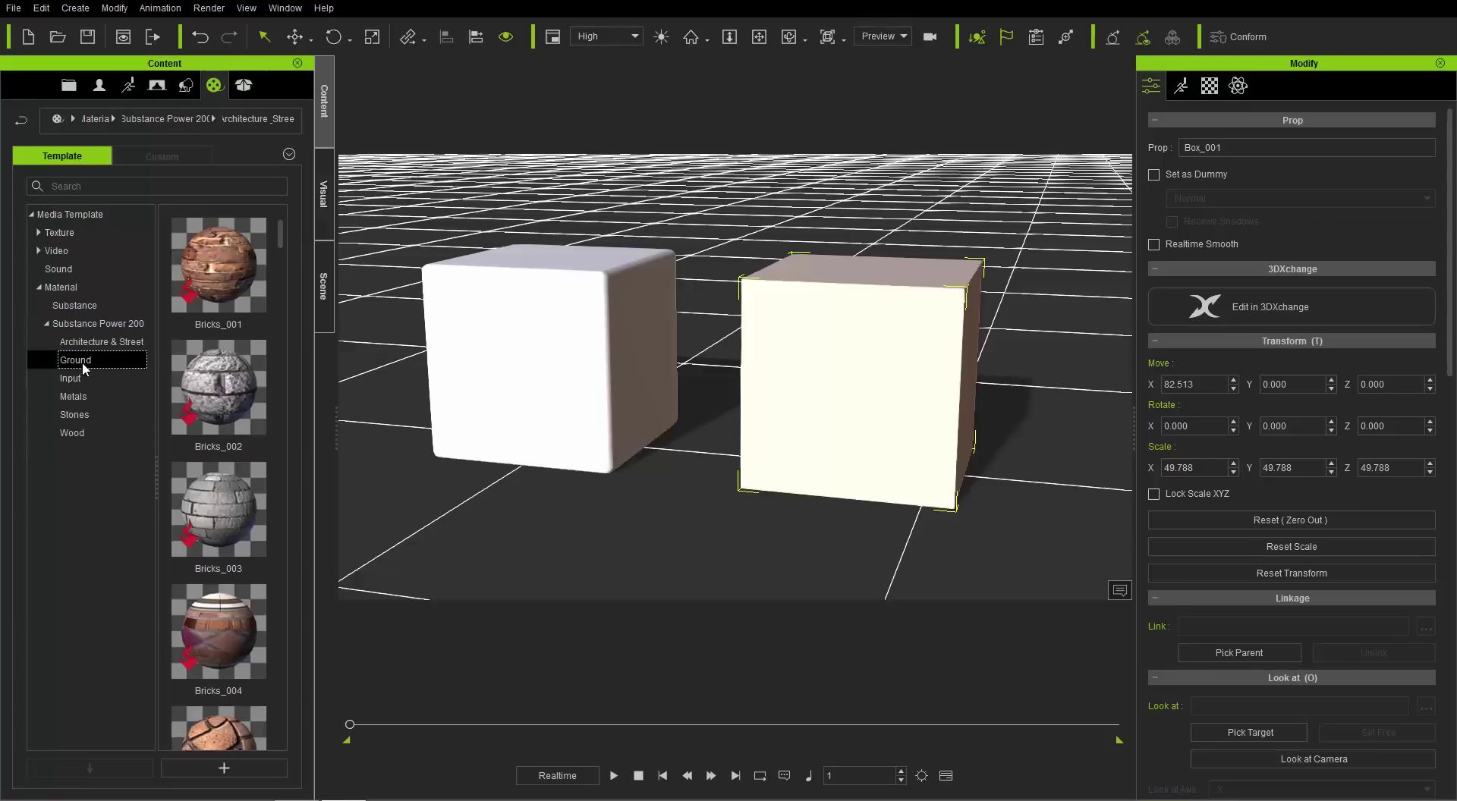
{"action": "scroll", "coordinate": [219, 383], "scroll_direction": "down", "scroll_amount": 10}
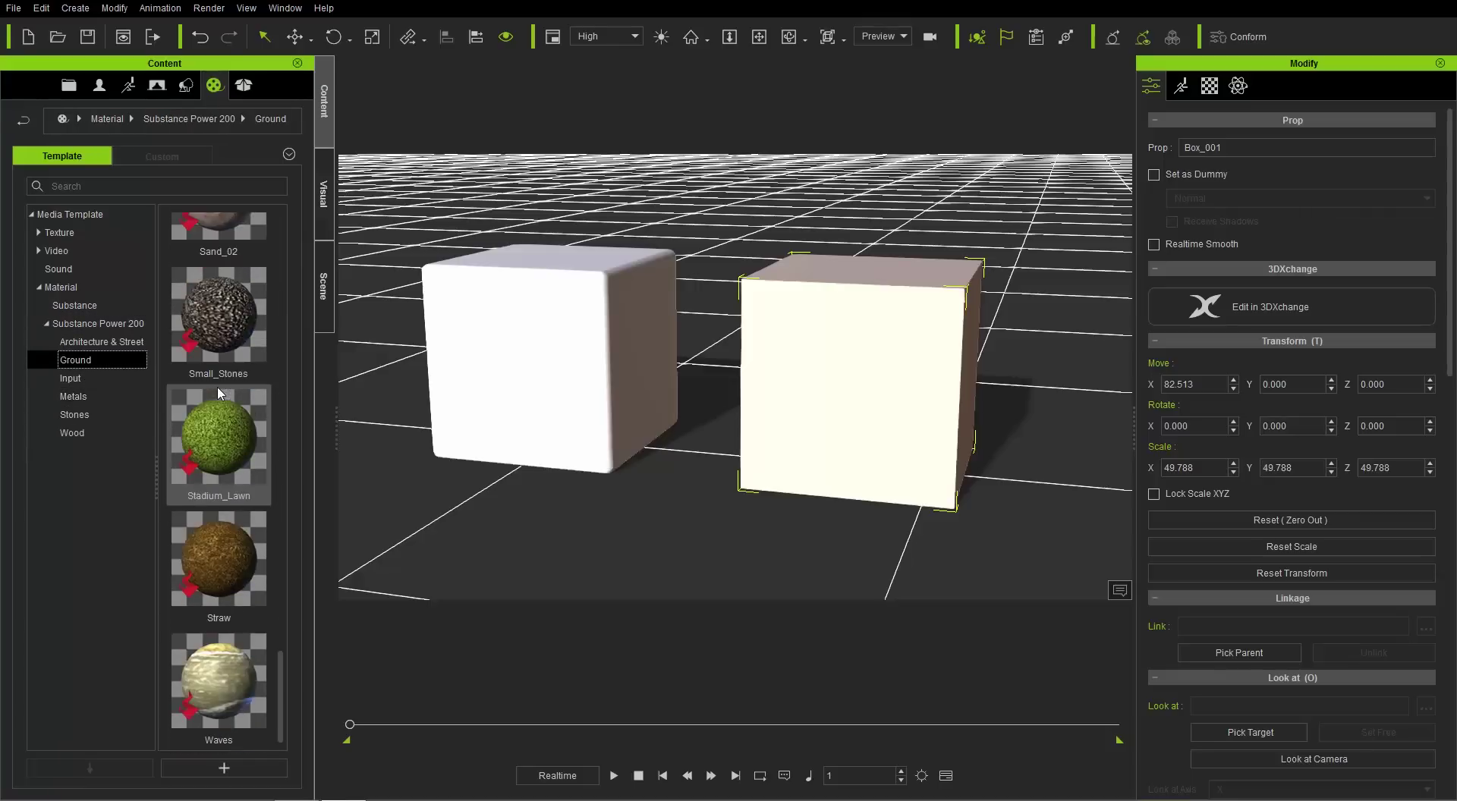
{"action": "left_click", "coordinate": [97, 399]}
{"action": "scroll", "coordinate": [207, 407], "scroll_direction": "up", "scroll_amount": 10}
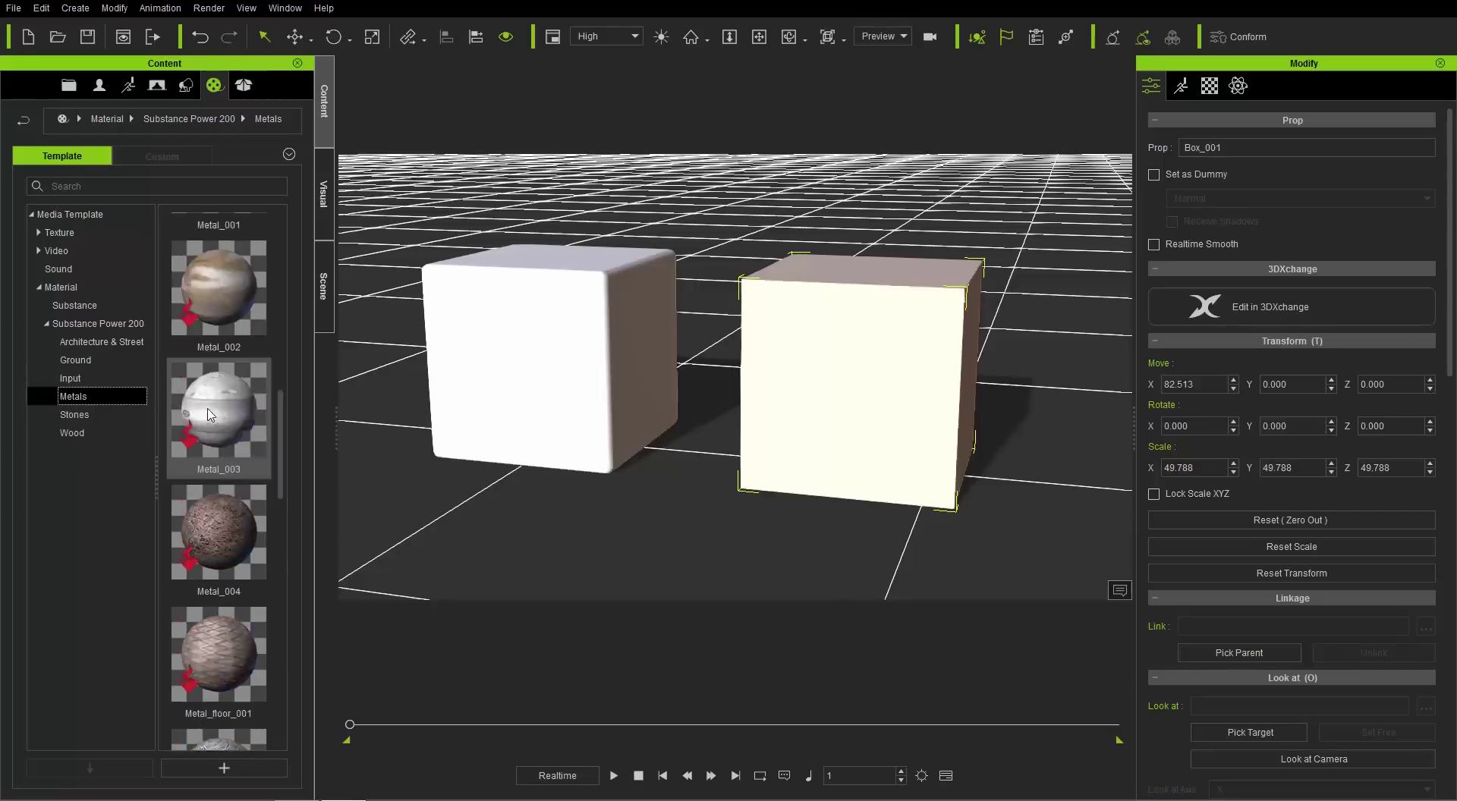
{"action": "left_click", "coordinate": [97, 415]}
{"action": "left_click", "coordinate": [47, 325]}
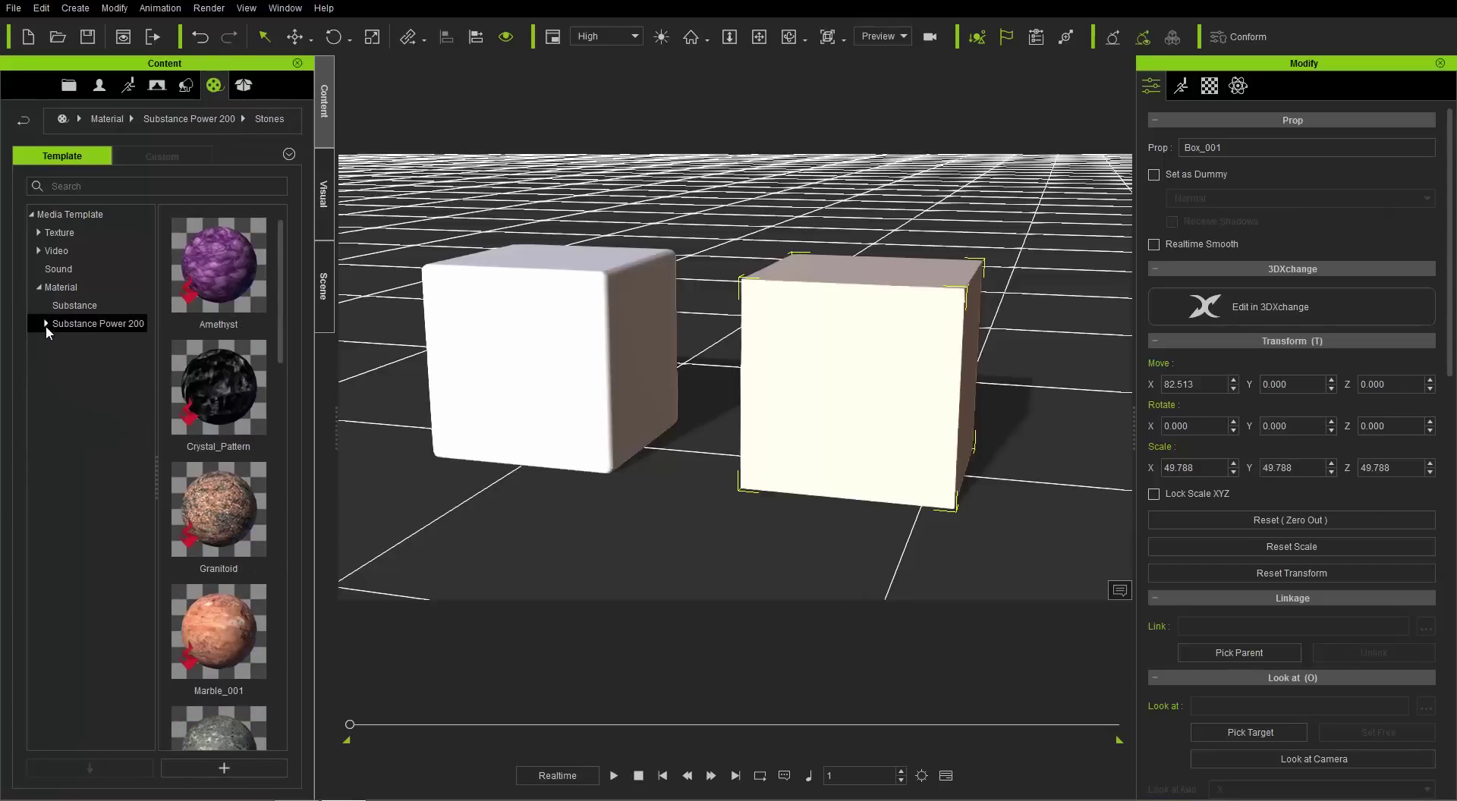
Apply the metal_plate_004 material from the Substance folder to the rounded box.
{"action": "left_click", "coordinate": [77, 311]}
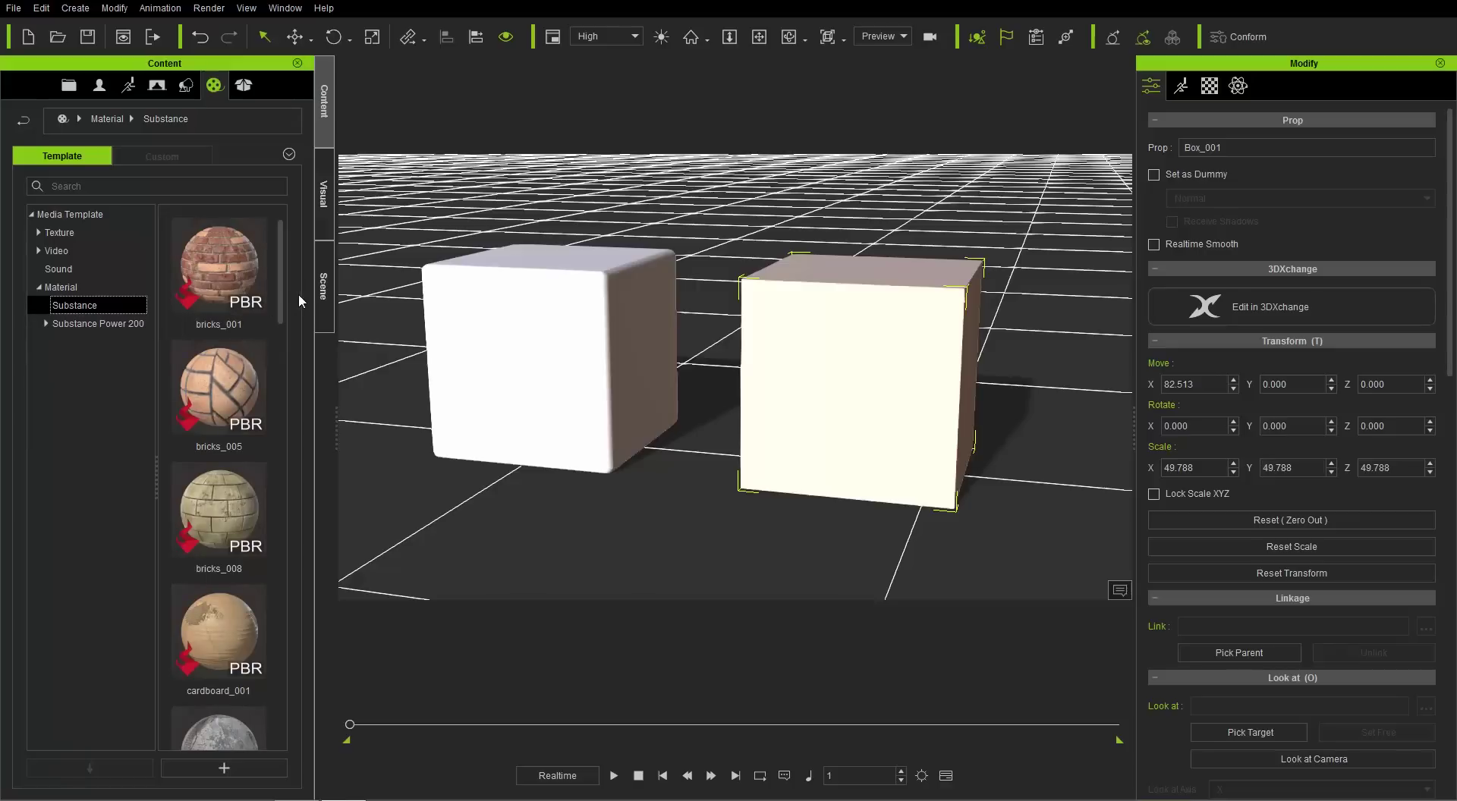
{"action": "left_click_drag", "start_coordinate": [282, 273], "coordinate": [287, 481]}
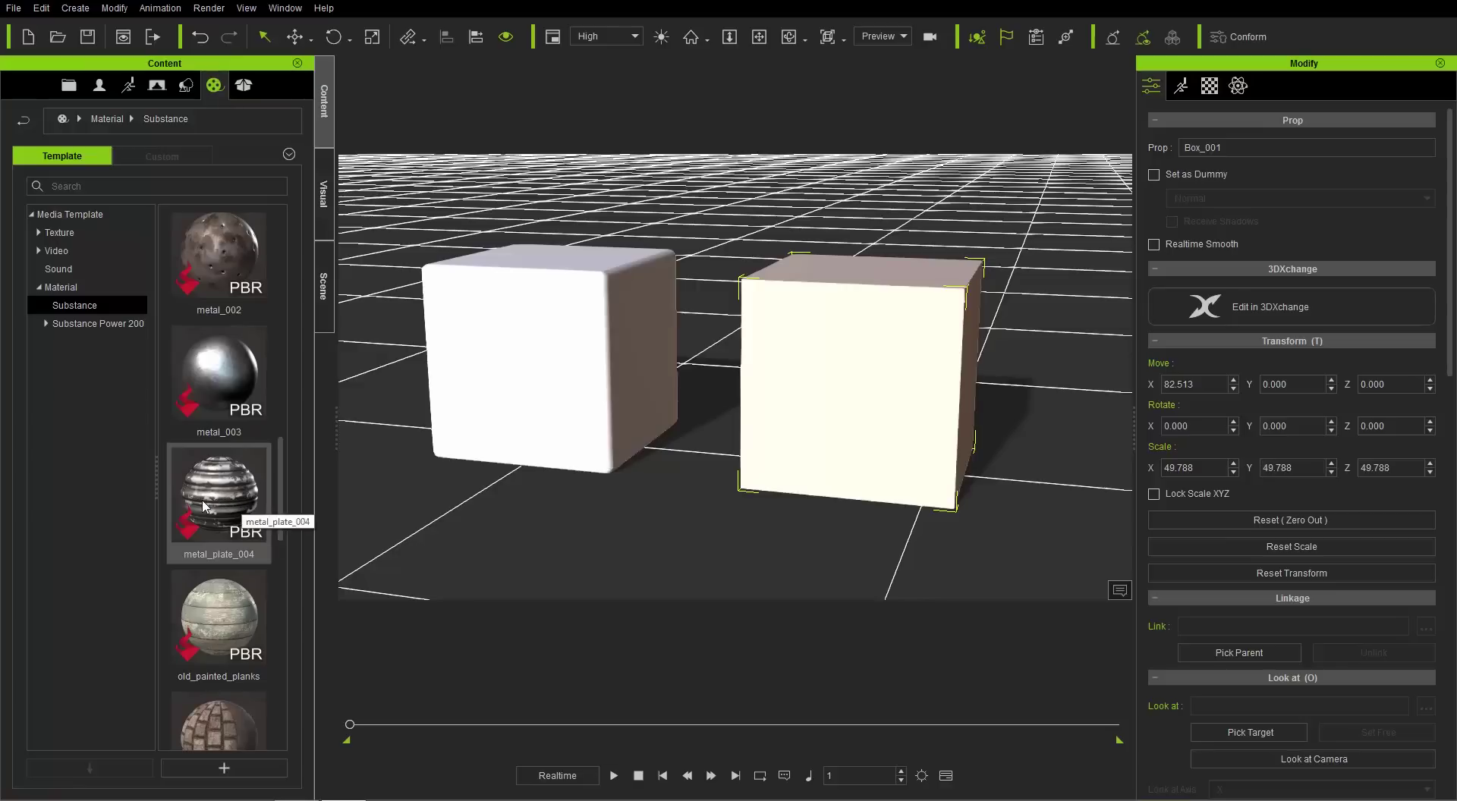
{"action": "left_click_drag", "start_coordinate": [203, 501], "coordinate": [525, 383]}
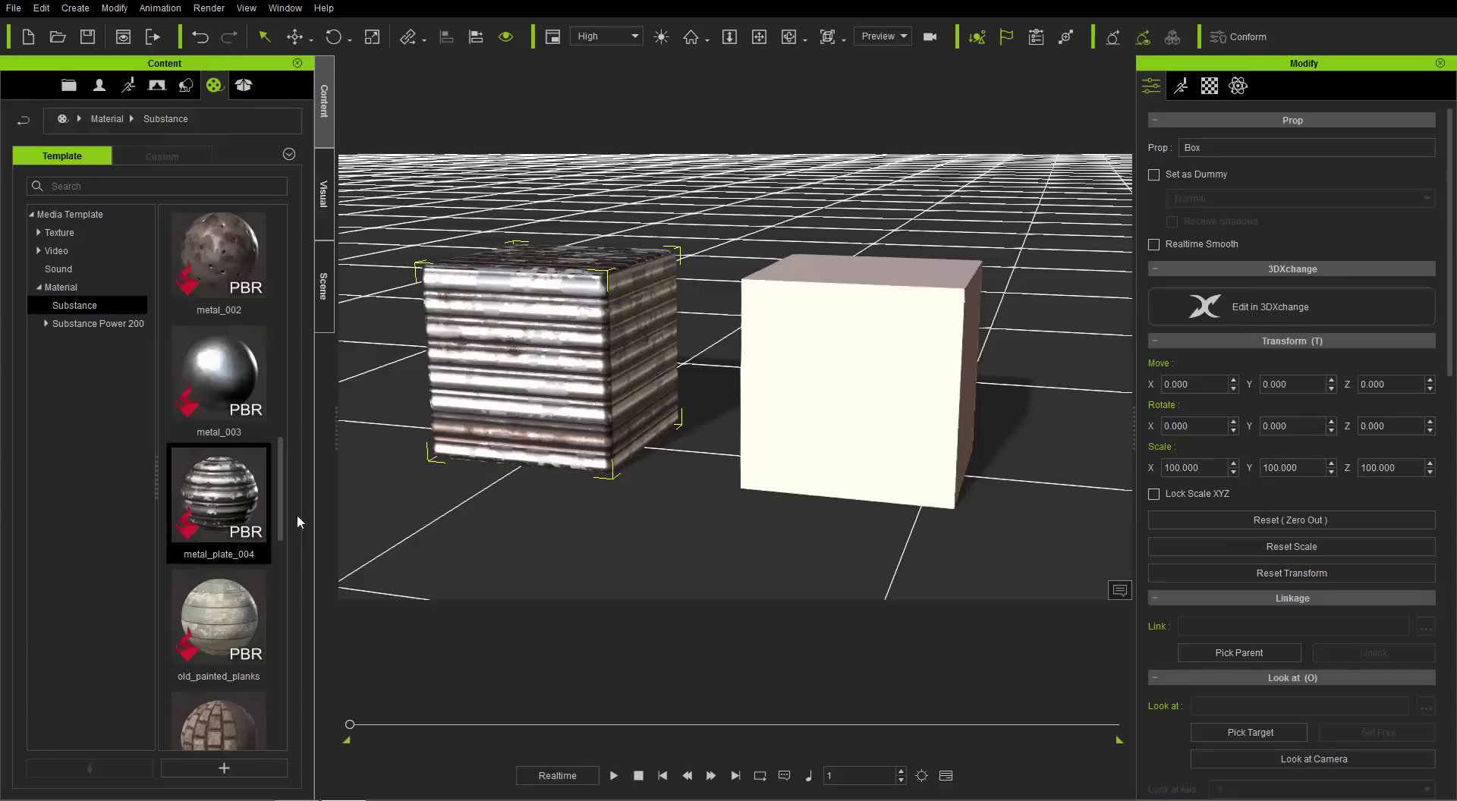
Apply the same metal_plate_004 substance to Box_001, the sharp-edged box.
{"action": "left_click", "coordinate": [224, 483]}
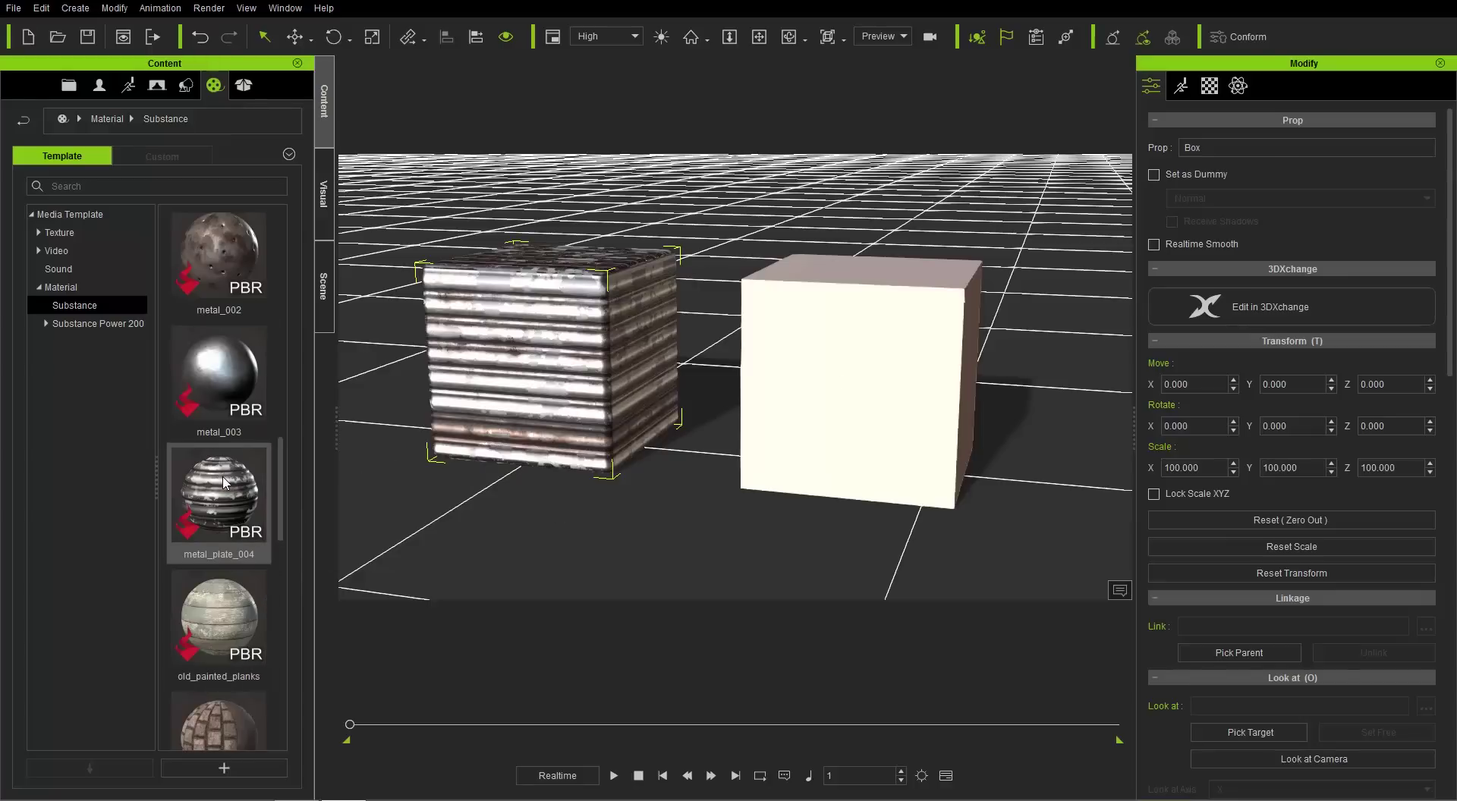
{"action": "left_click_drag", "start_coordinate": [215, 498], "coordinate": [851, 383]}
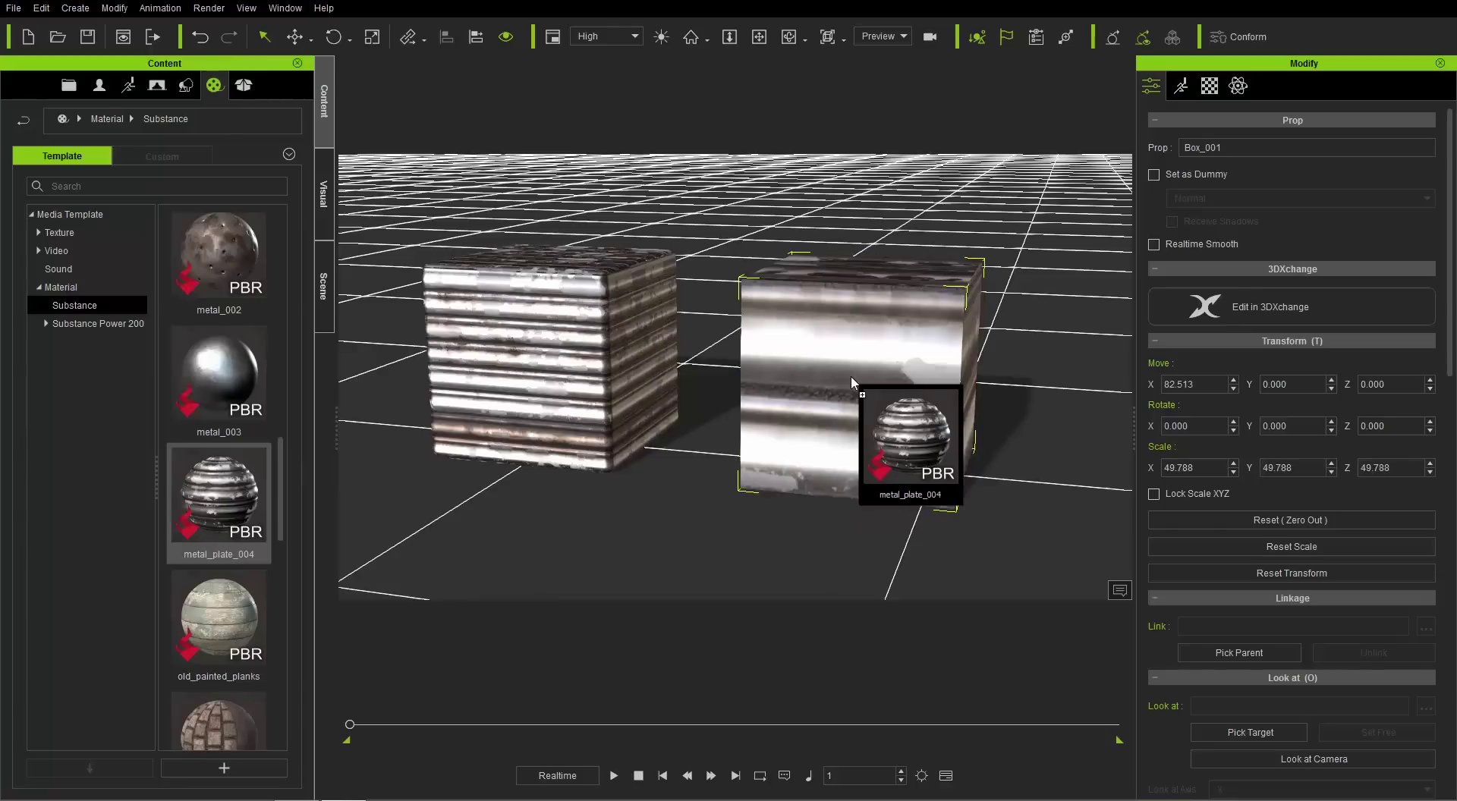
{"action": "right_click_drag", "start_coordinate": [851, 379], "coordinate": [869, 357]}
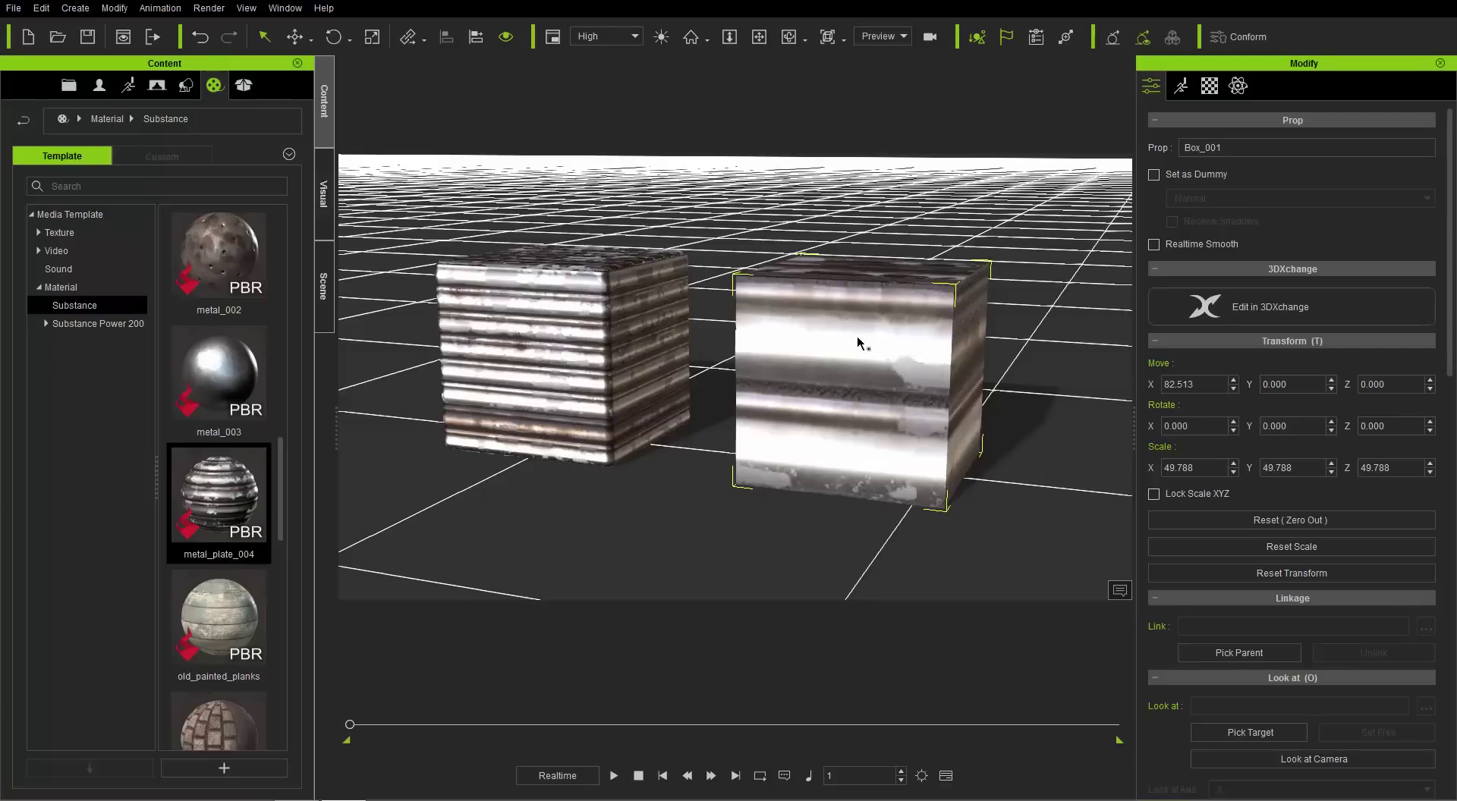
Set Box_001's UV type to Box with Z alignment and apply the mapping.
{"action": "left_click", "coordinate": [1210, 85]}
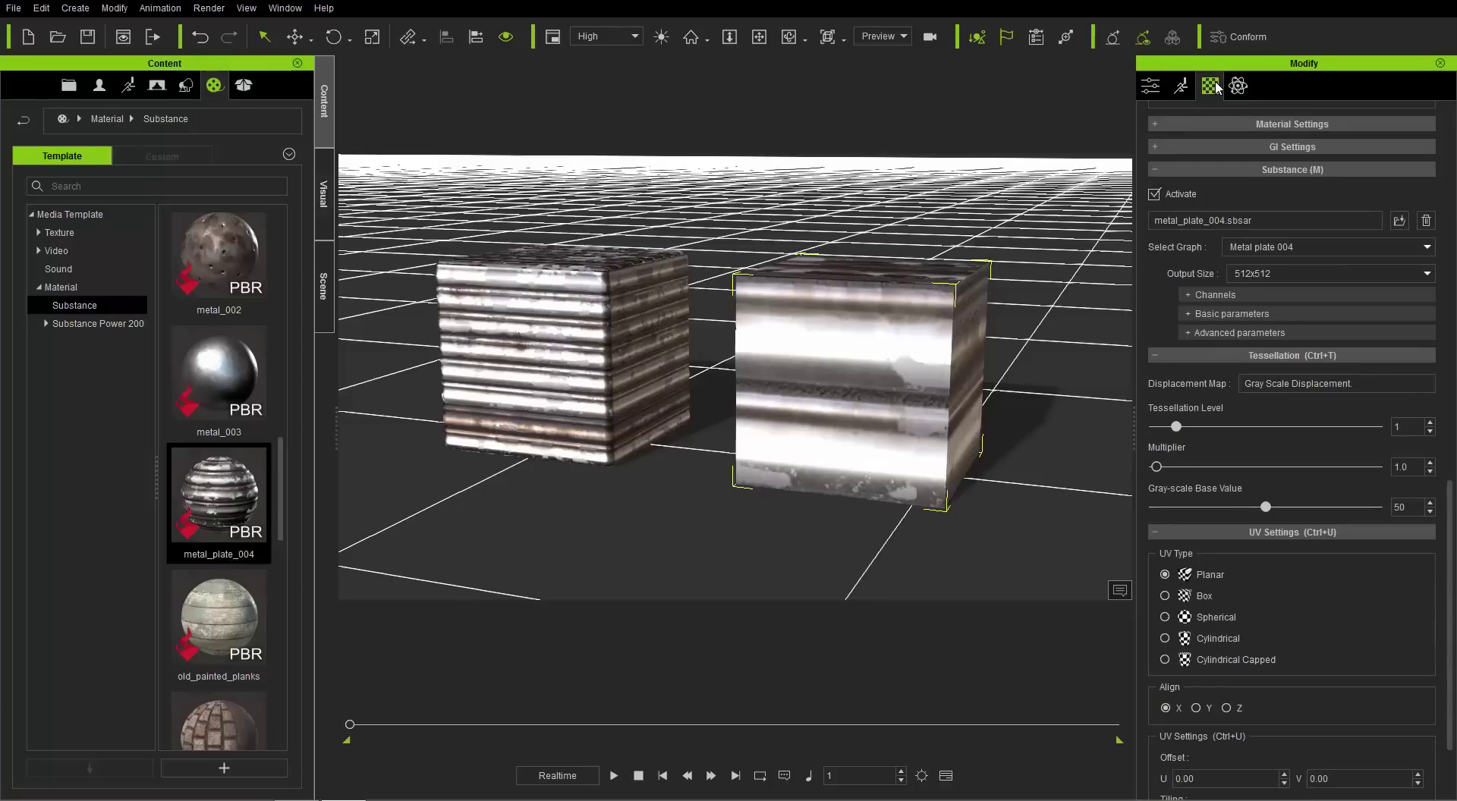
{"action": "scroll", "coordinate": [1427, 549], "scroll_direction": "down", "scroll_amount": 3}
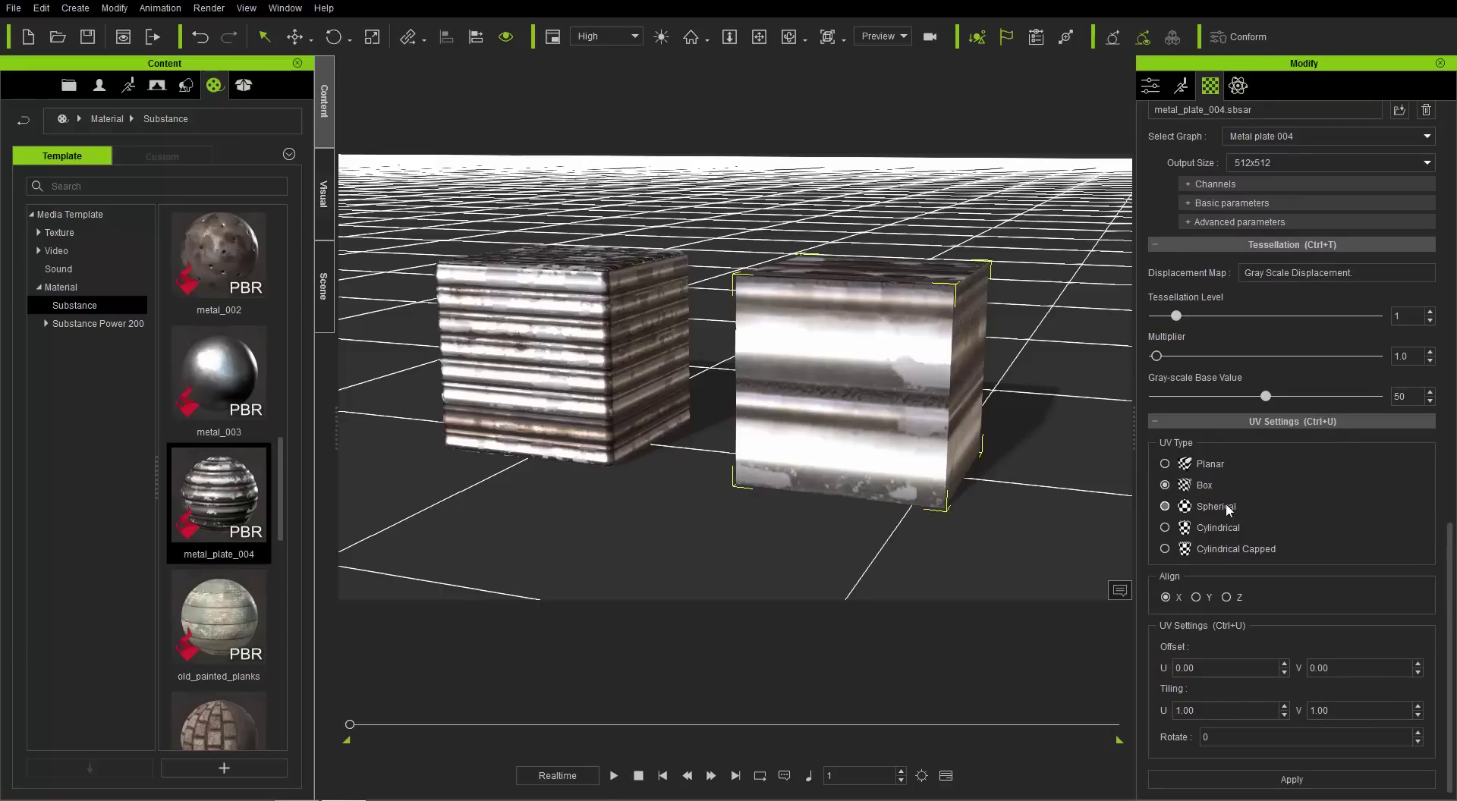
{"action": "left_click", "coordinate": [1226, 598]}
{"action": "key", "text": "w"}
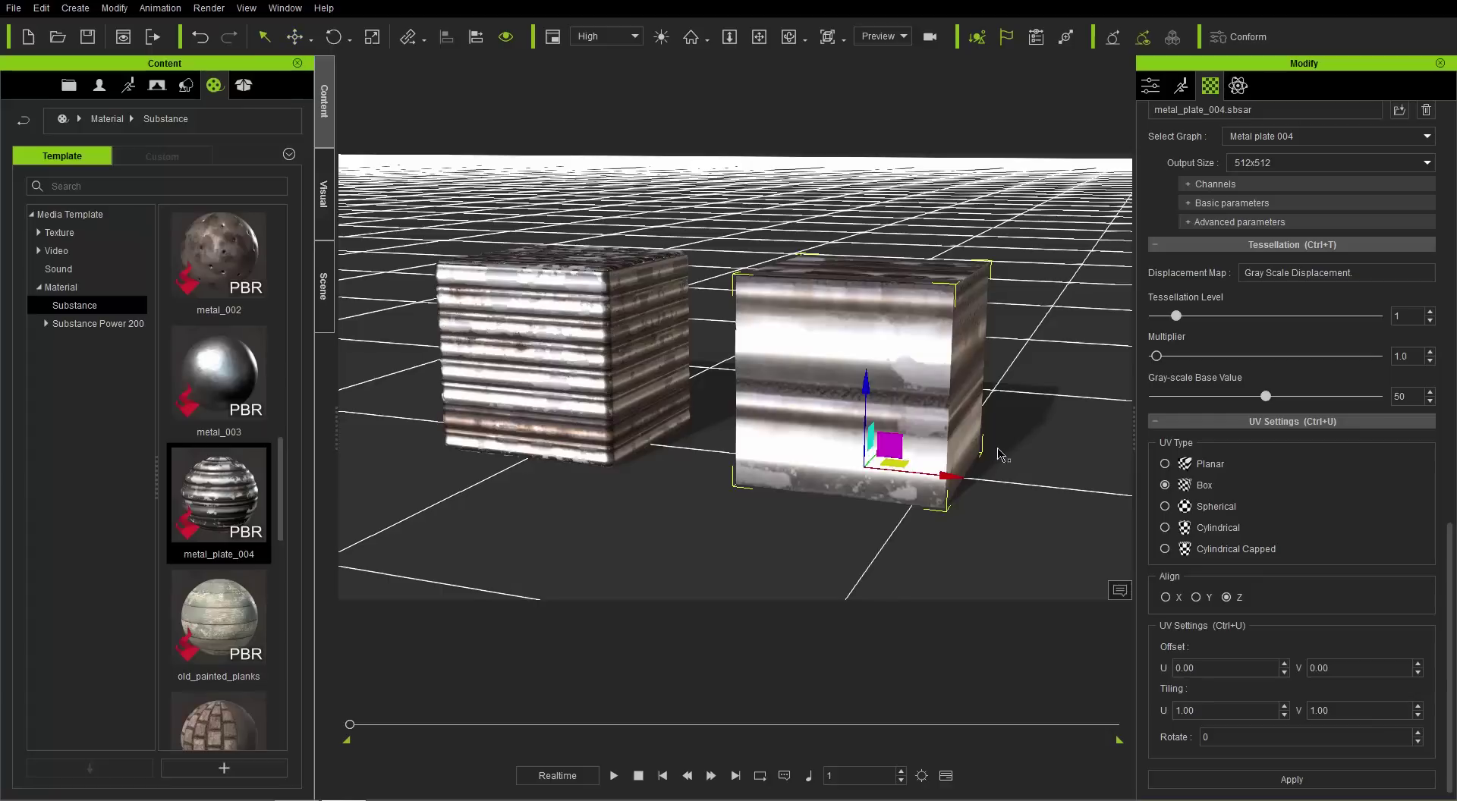
{"action": "key", "text": "q"}
{"action": "left_click", "coordinate": [1304, 775]}
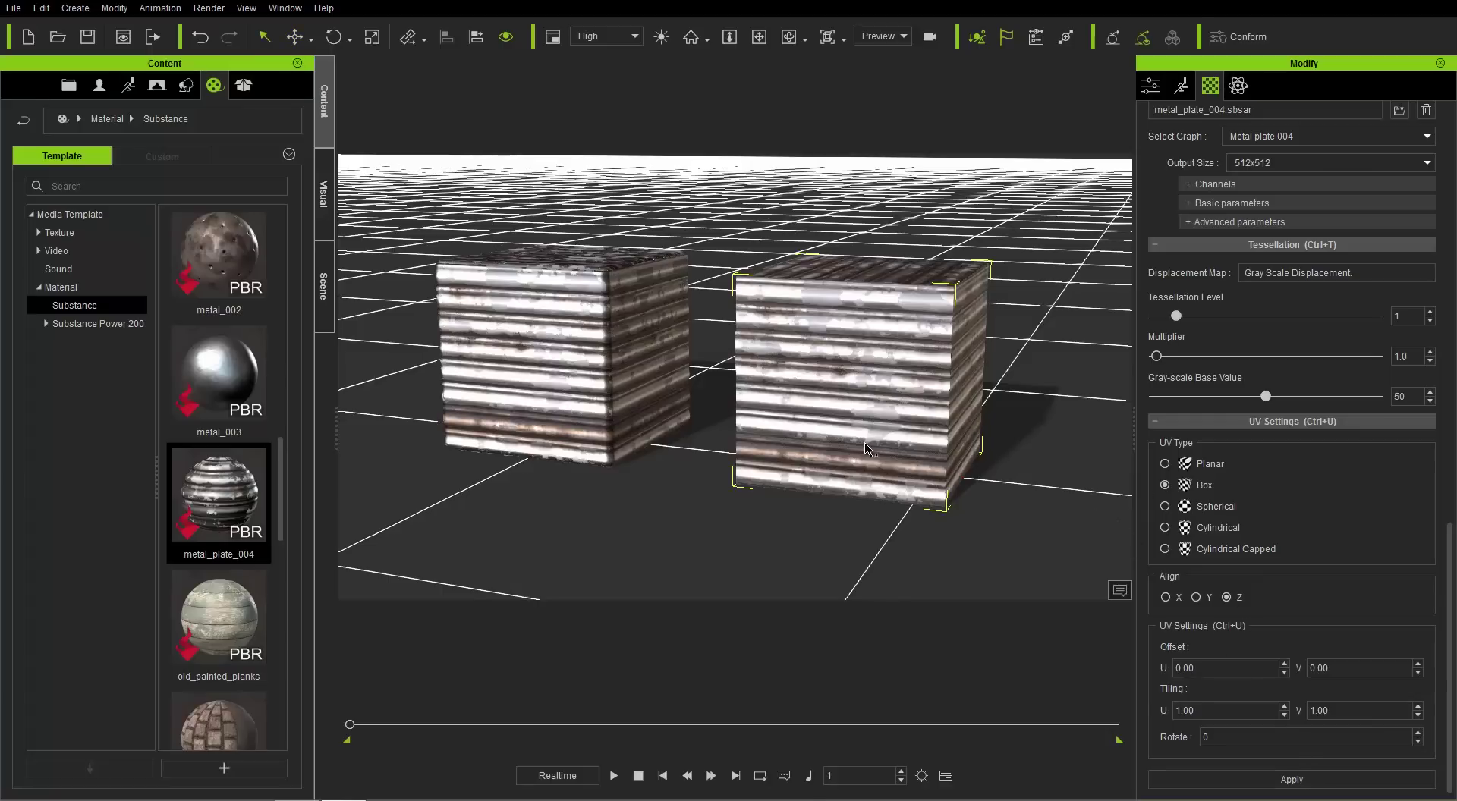
Compare the two textured boxes, then delete Box_001 and select the remaining rounded box.
{"action": "scroll", "coordinate": [870, 448], "scroll_direction": "up", "scroll_amount": 3}
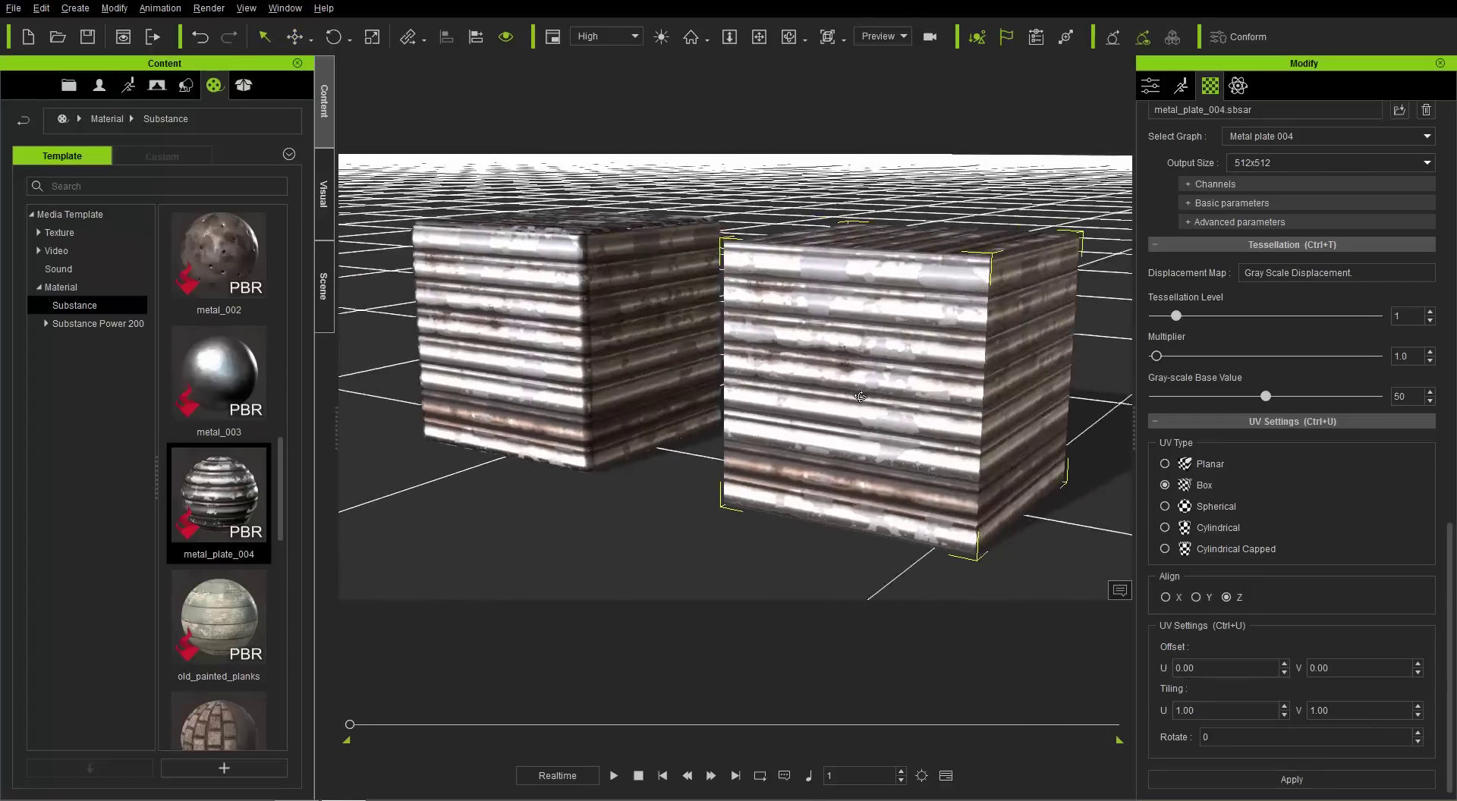
{"action": "right_click_drag", "start_coordinate": [860, 396], "coordinate": [850, 257]}
{"action": "right_click_drag", "start_coordinate": [812, 353], "coordinate": [816, 336]}
{"action": "scroll", "coordinate": [816, 337], "scroll_direction": "down", "scroll_amount": 3}
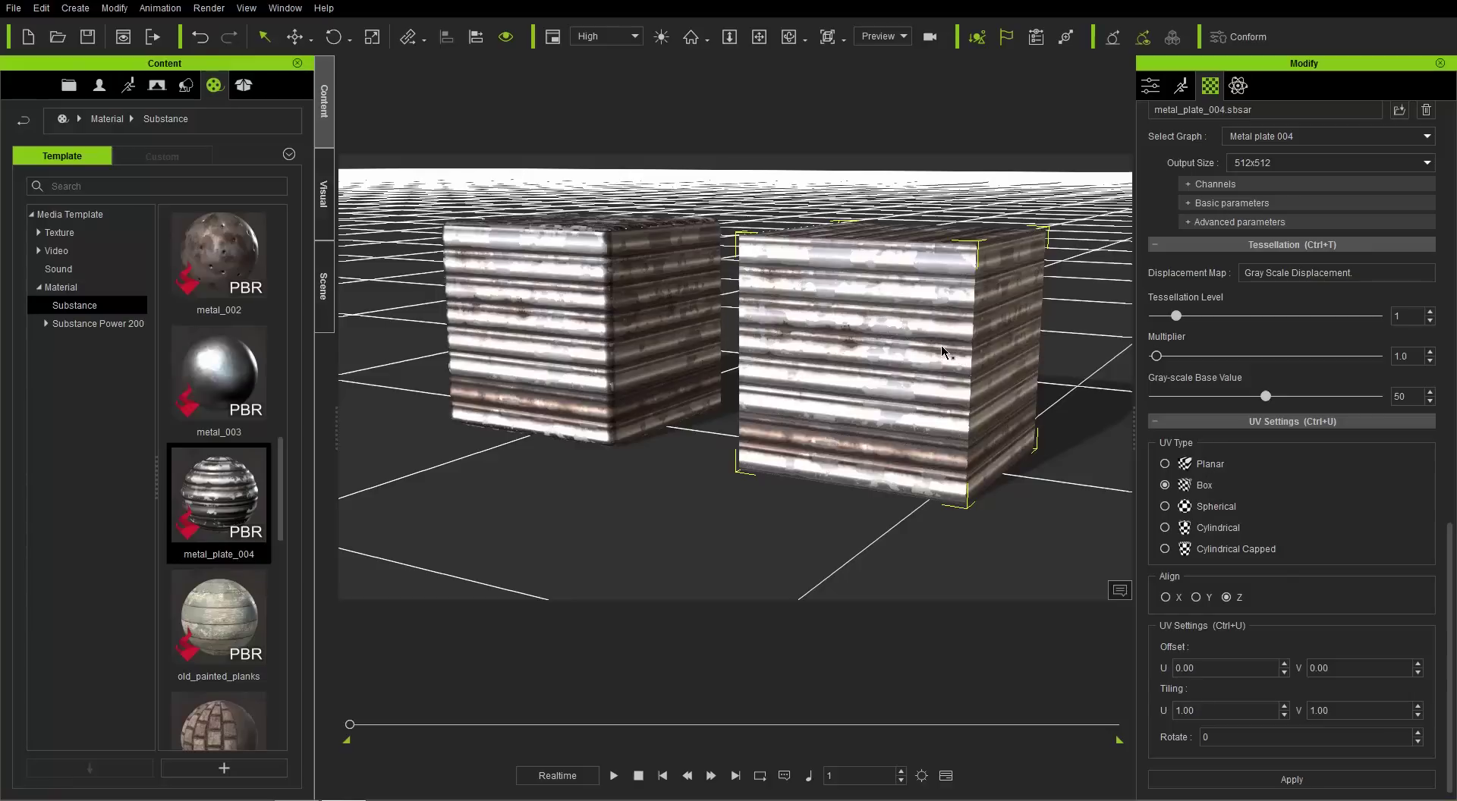
{"action": "key", "text": "Delete"}
{"action": "left_click", "coordinate": [624, 308]}
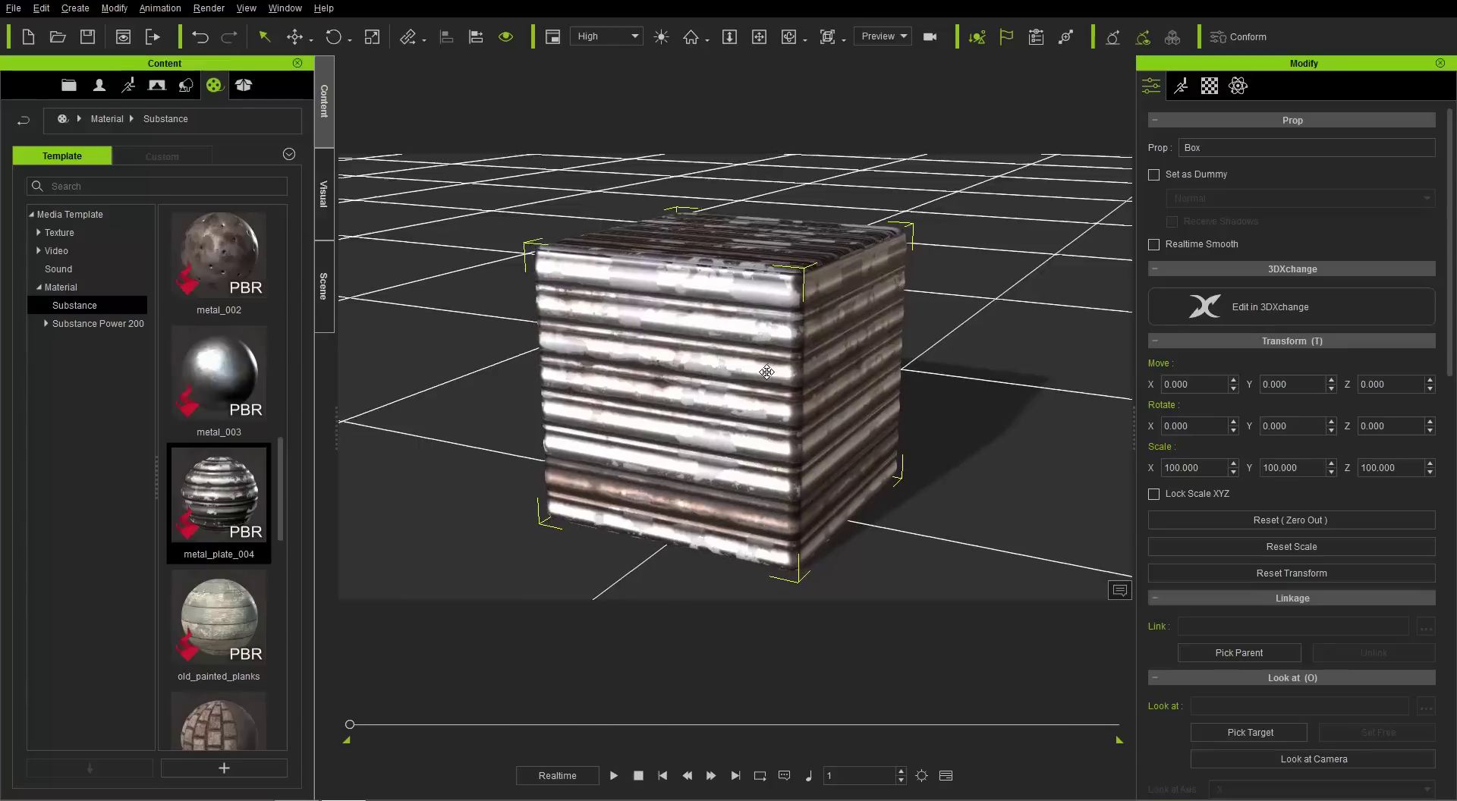
Examine the rounded box's material list, PBR texture channels and substance texture settings.
{"action": "left_click", "coordinate": [1209, 85]}
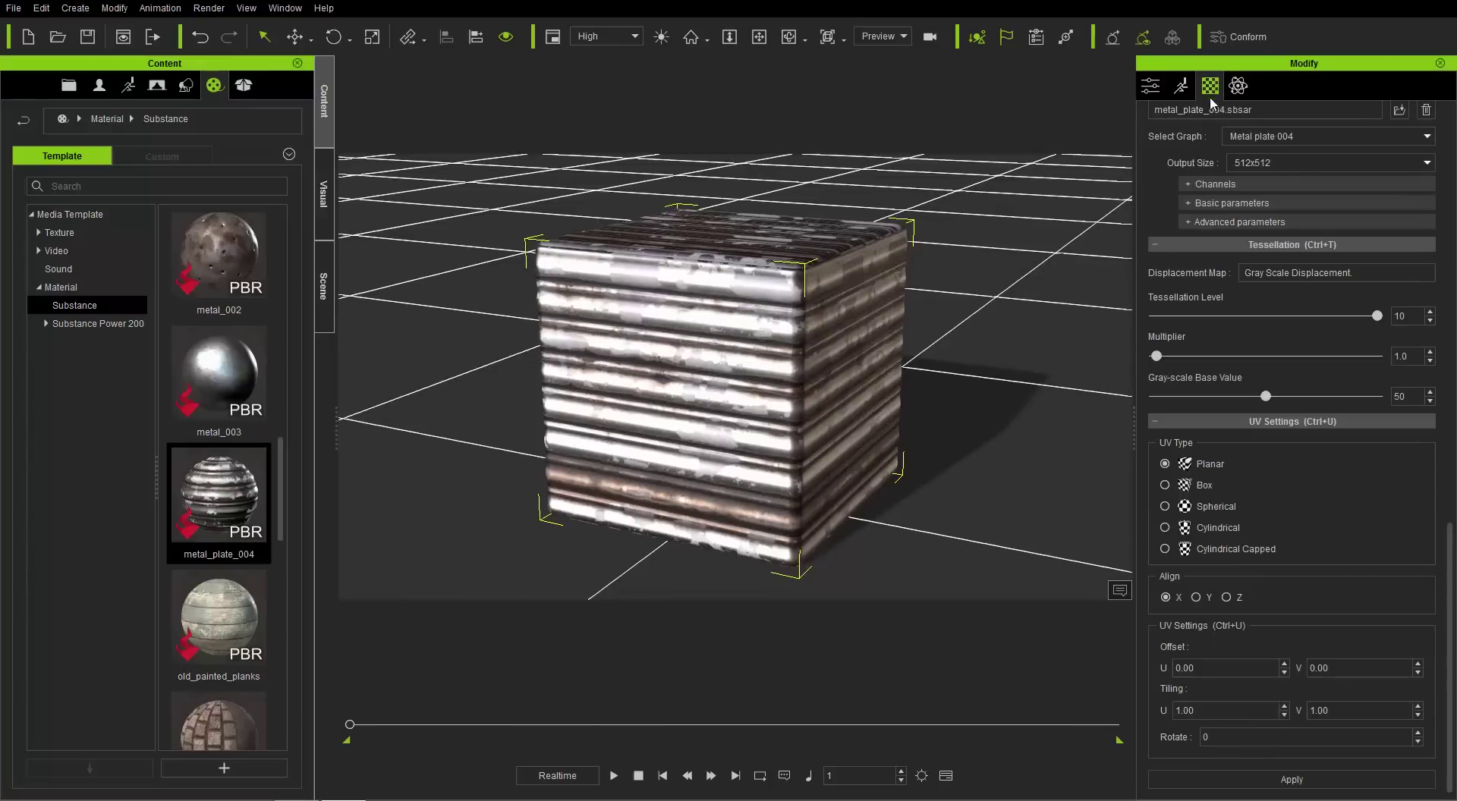
{"action": "left_click_drag", "start_coordinate": [1444, 546], "coordinate": [1446, 133]}
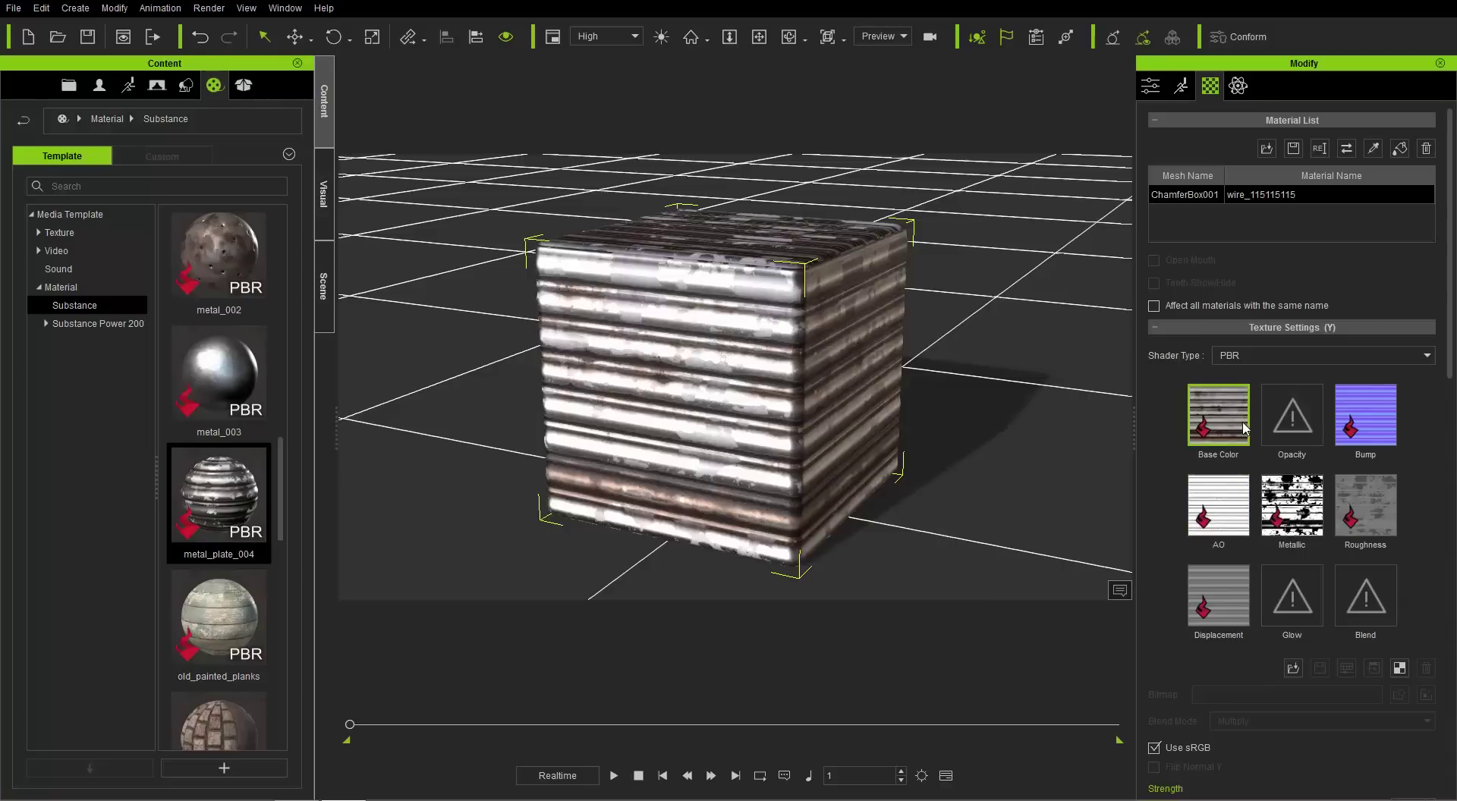
{"action": "left_click_drag", "start_coordinate": [1447, 364], "coordinate": [1446, 449]}
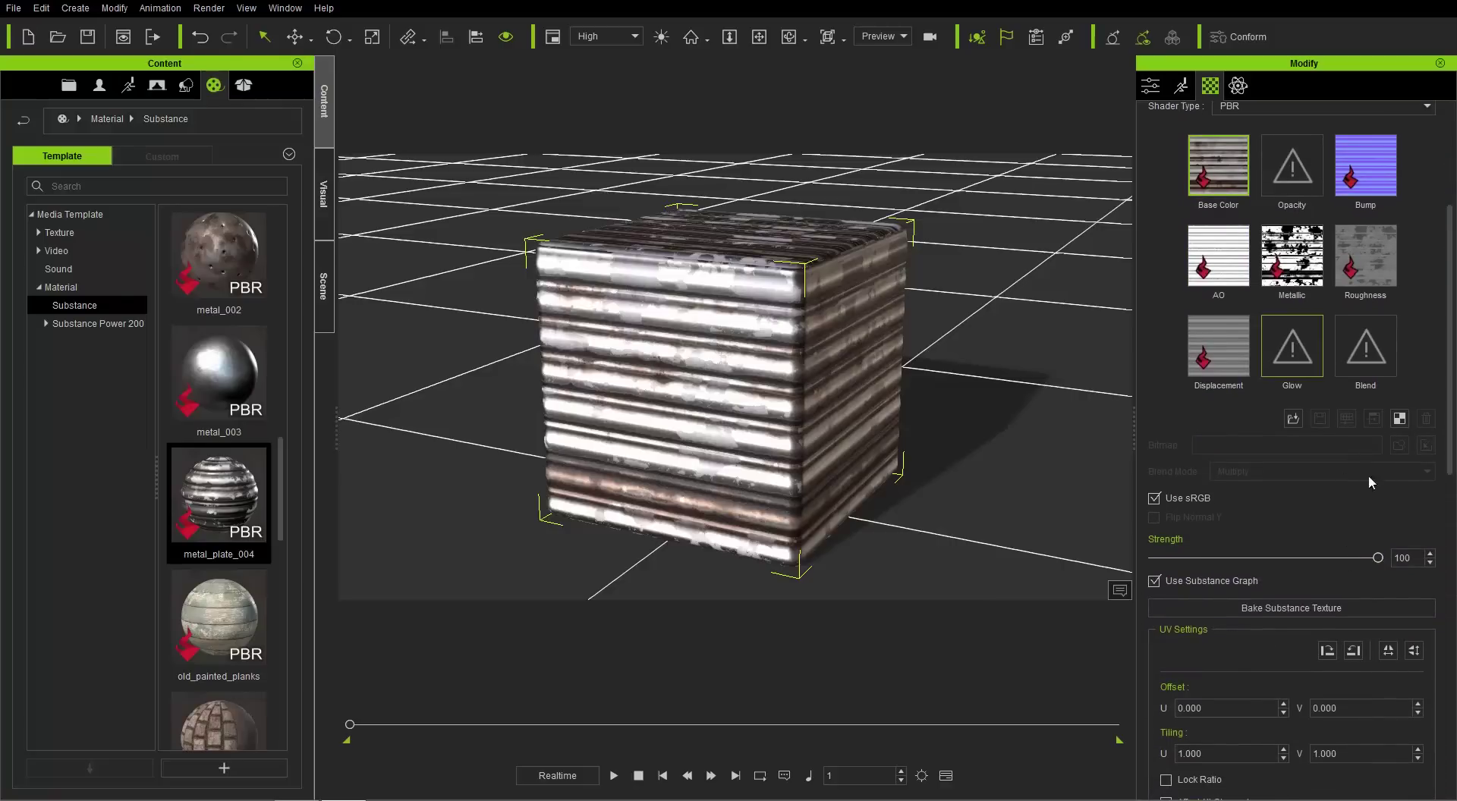
Inspect the box material's texture strength setting and its AO and Base Color channels.
{"action": "mouse_move", "coordinate": [1378, 558]}
{"action": "left_mouse_down"}
{"action": "mouse_move", "coordinate": [1199, 558]}
{"action": "mouse_move", "coordinate": [1403, 566]}
{"action": "left_mouse_up"}
{"action": "scroll", "coordinate": [1453, 448], "scroll_direction": "down", "scroll_amount": 1}
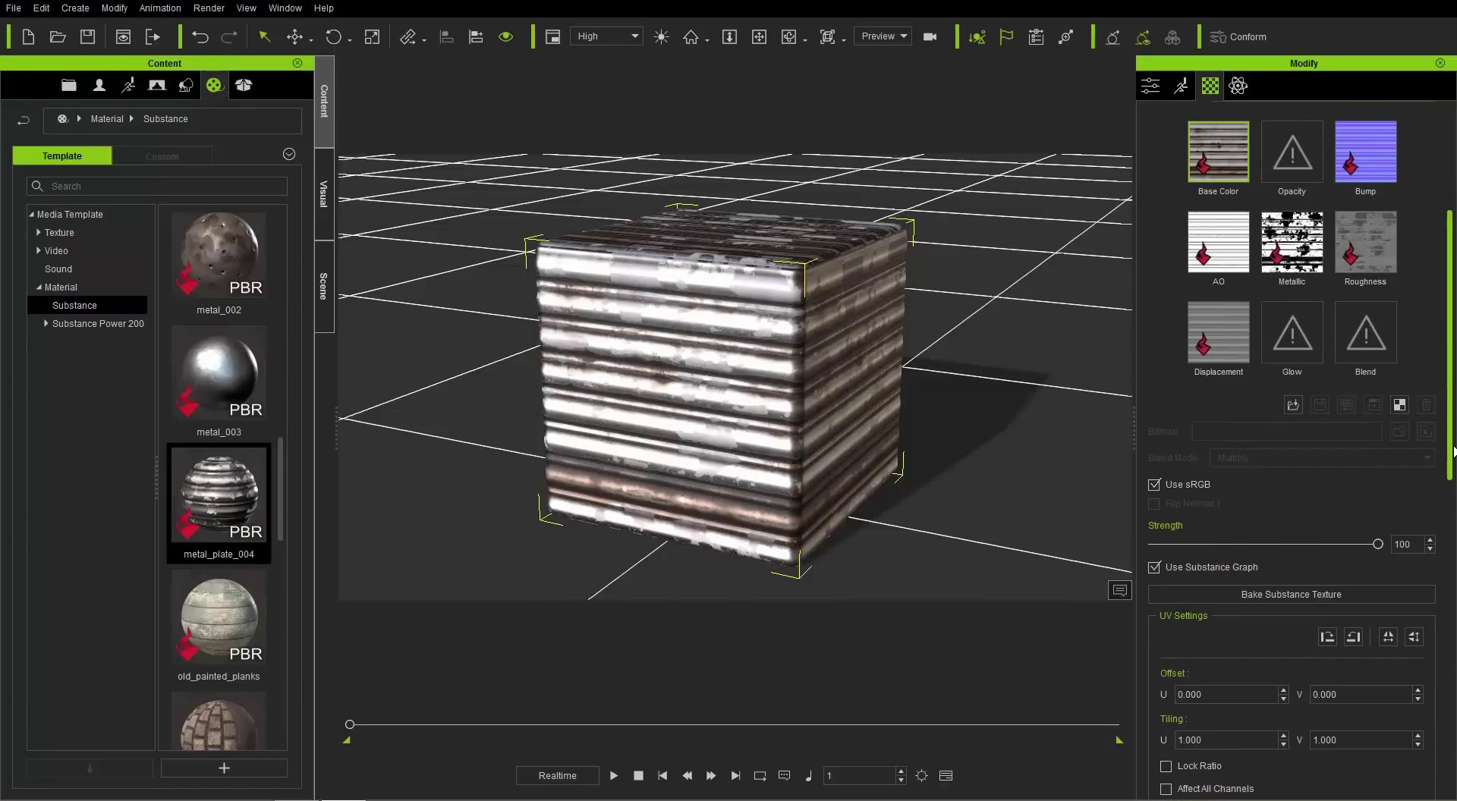
{"action": "left_click", "coordinate": [1237, 237]}
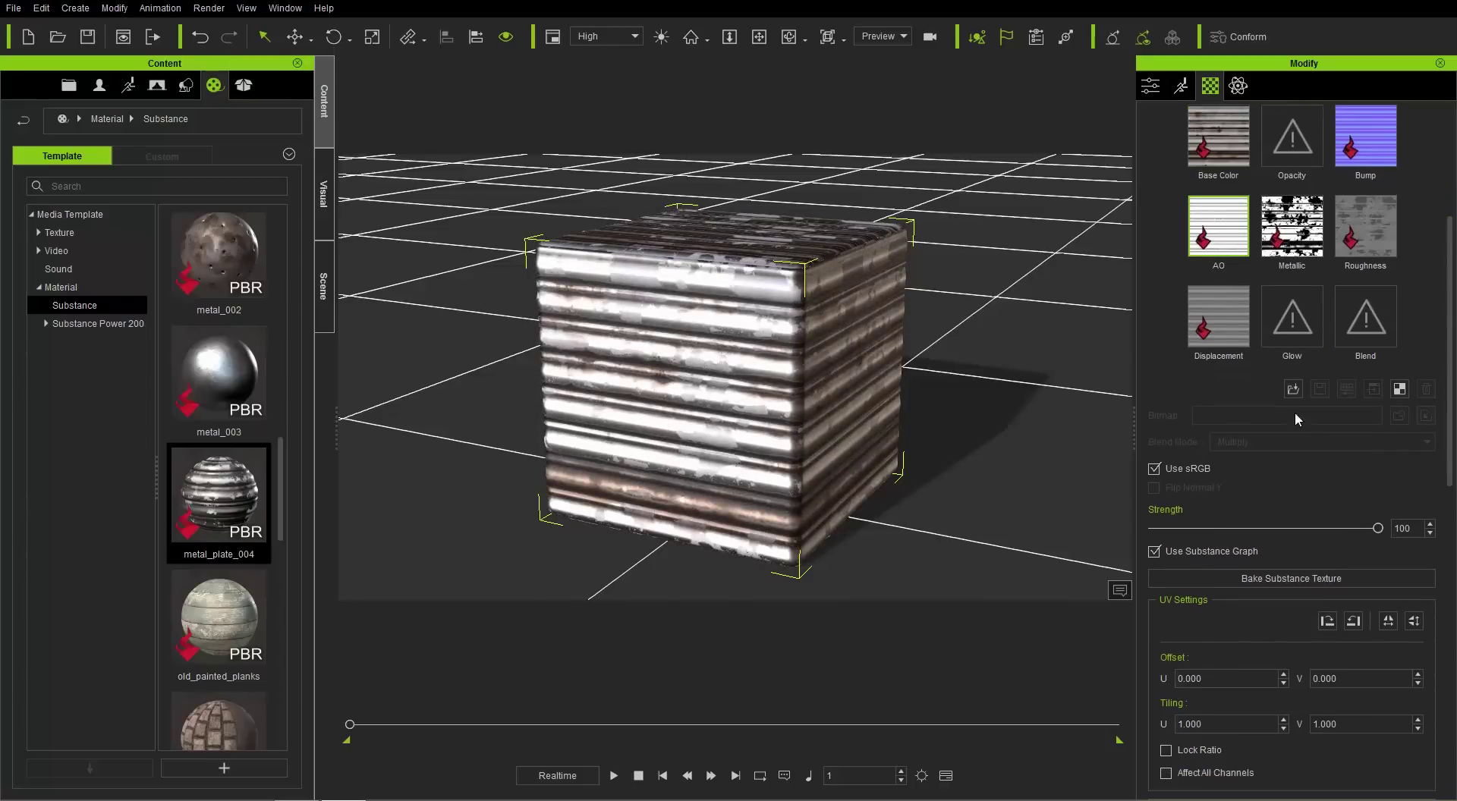
{"action": "left_click", "coordinate": [1219, 137]}
{"action": "left_click_drag", "start_coordinate": [1452, 334], "coordinate": [1453, 544]}
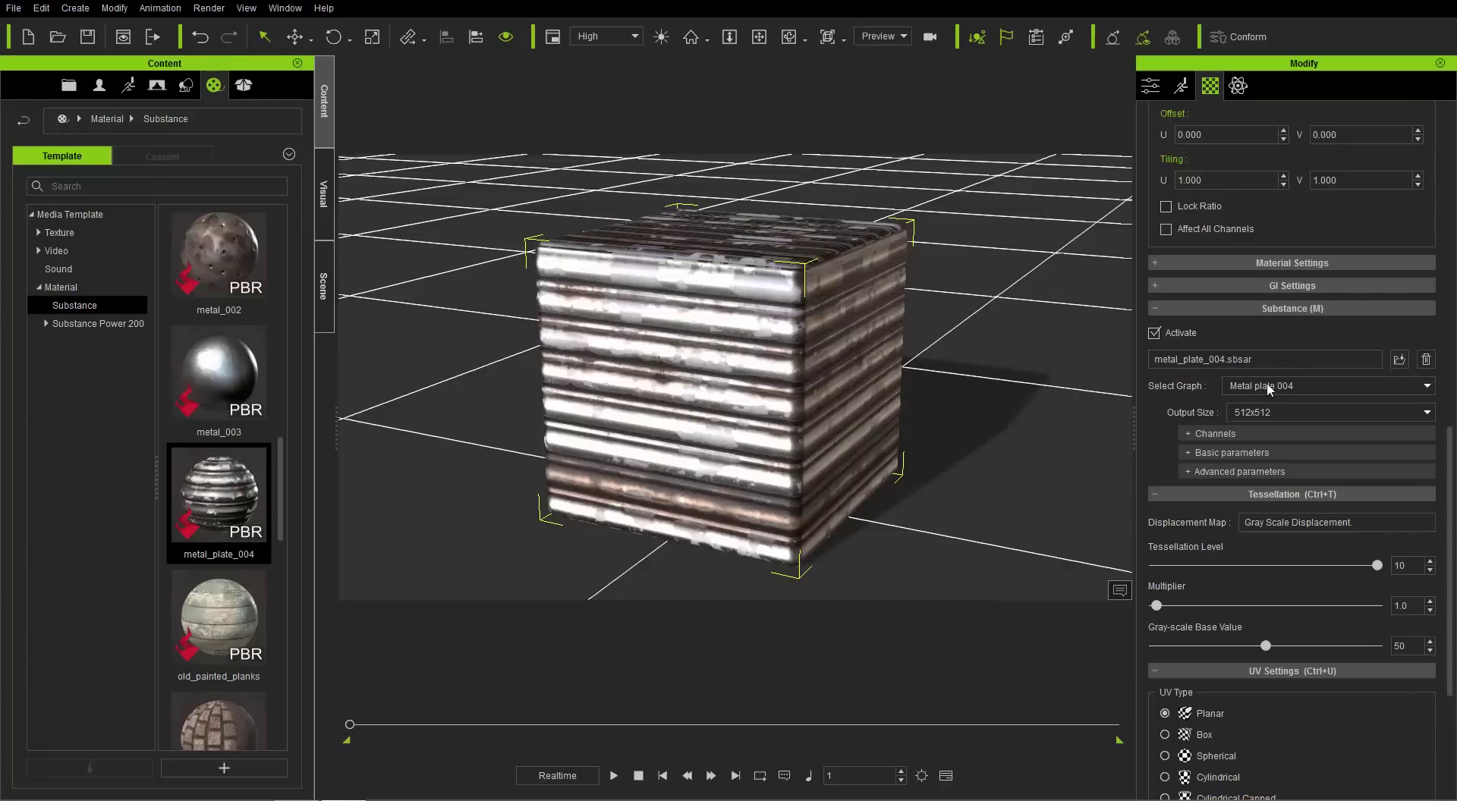
Keep Metal plate 004 as the substance graph and set the substance's output size to 1024x1024.
{"action": "left_click", "coordinate": [1309, 386]}
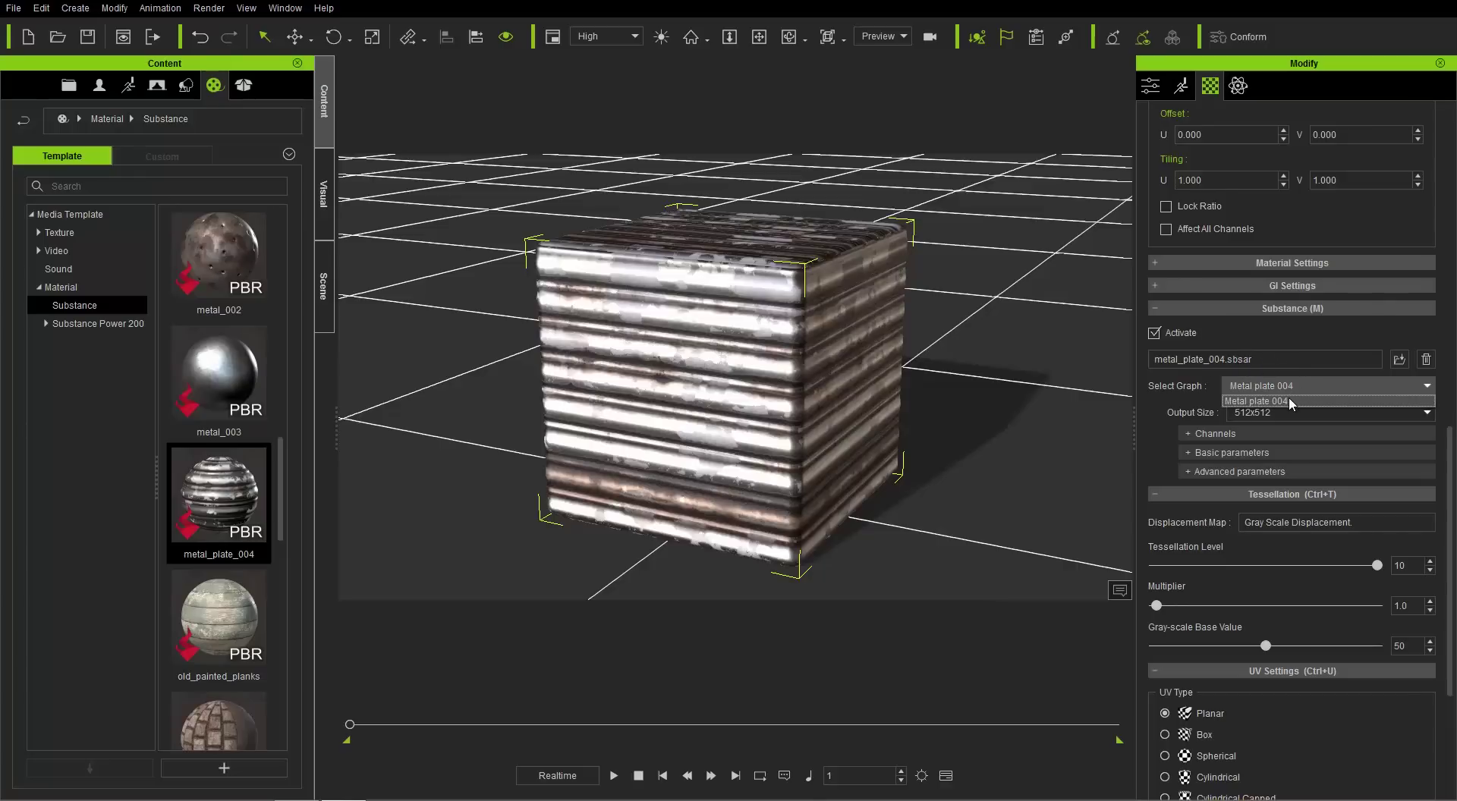
{"action": "left_click", "coordinate": [1289, 401]}
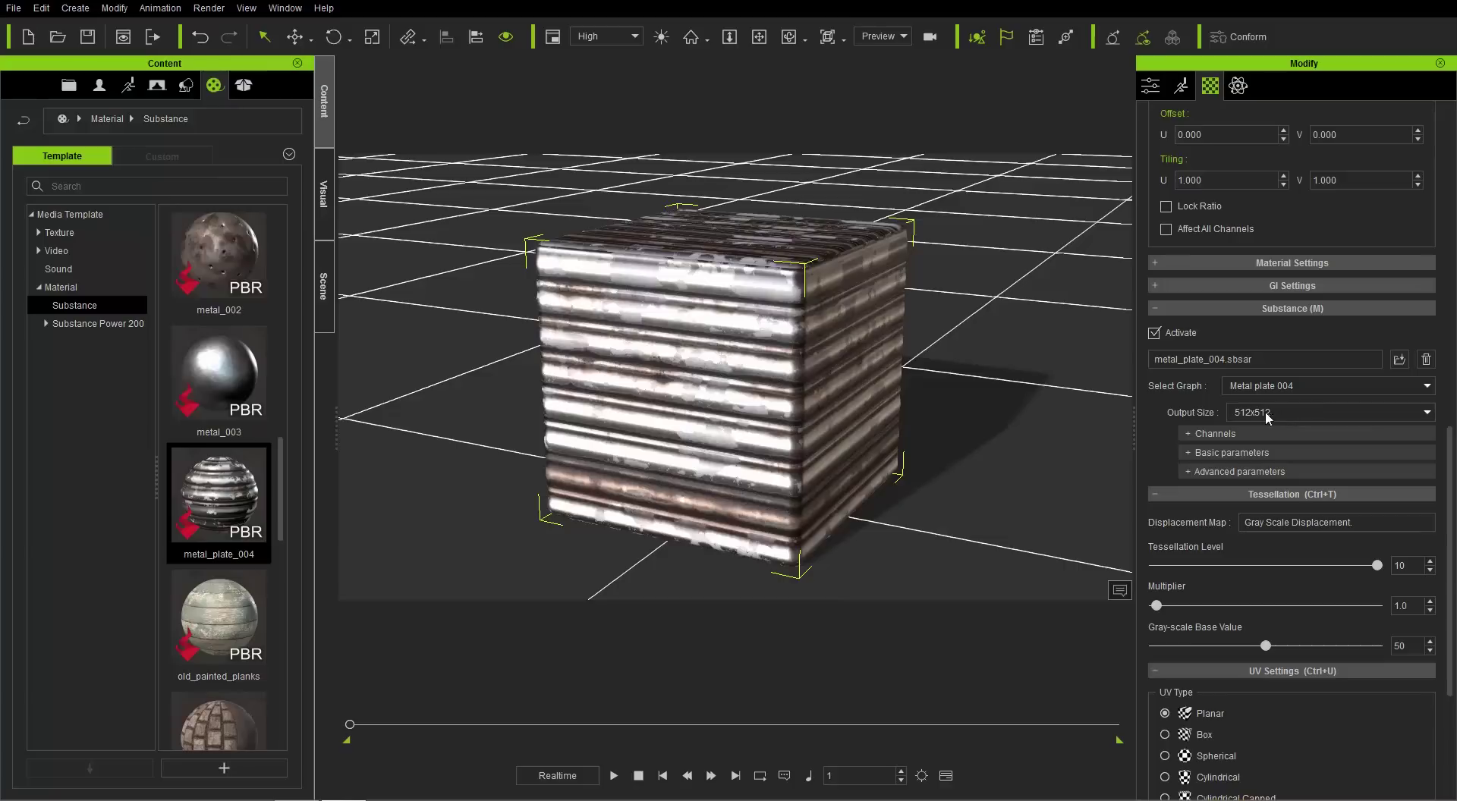
{"action": "left_click", "coordinate": [1270, 412]}
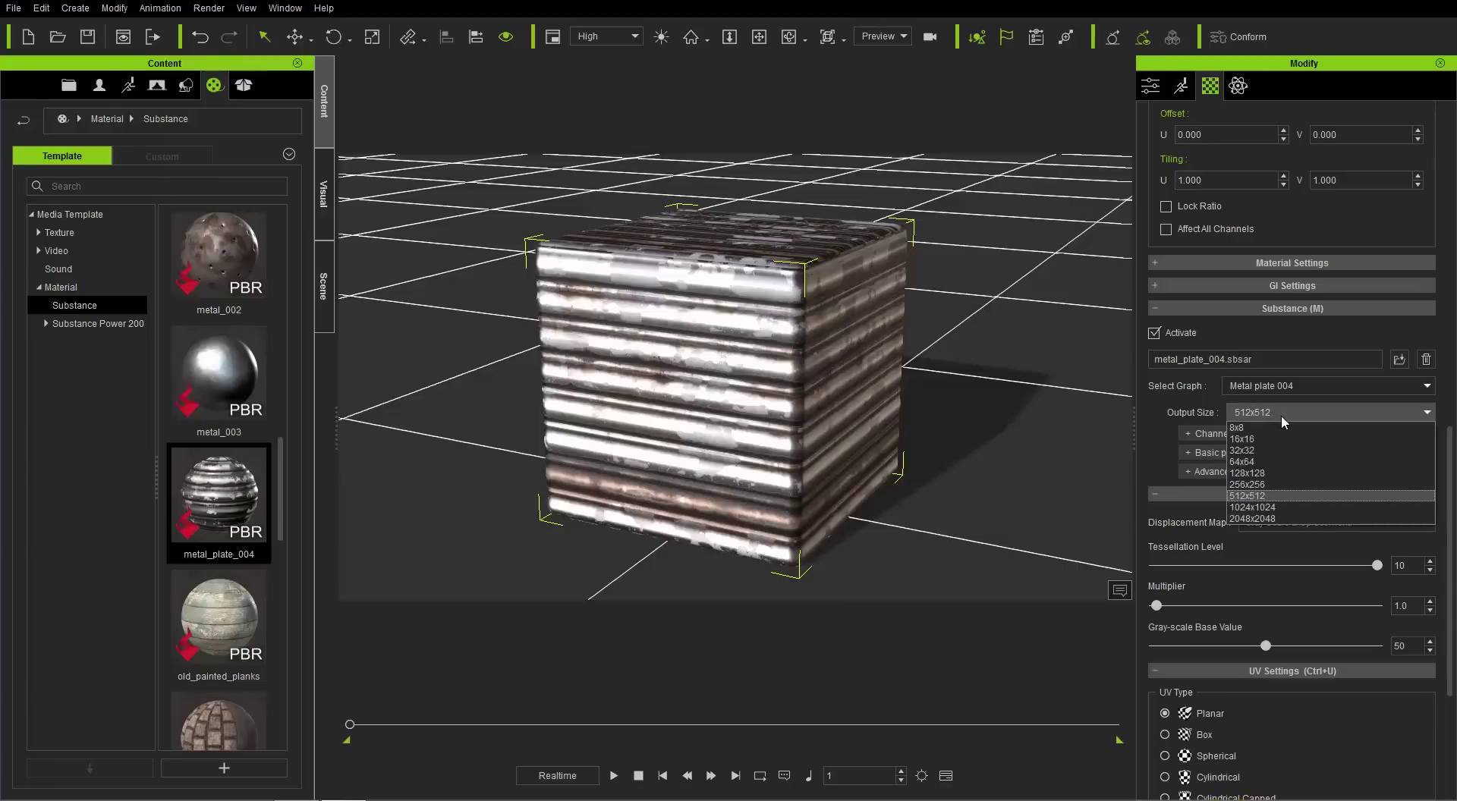
{"action": "left_click", "coordinate": [1267, 507]}
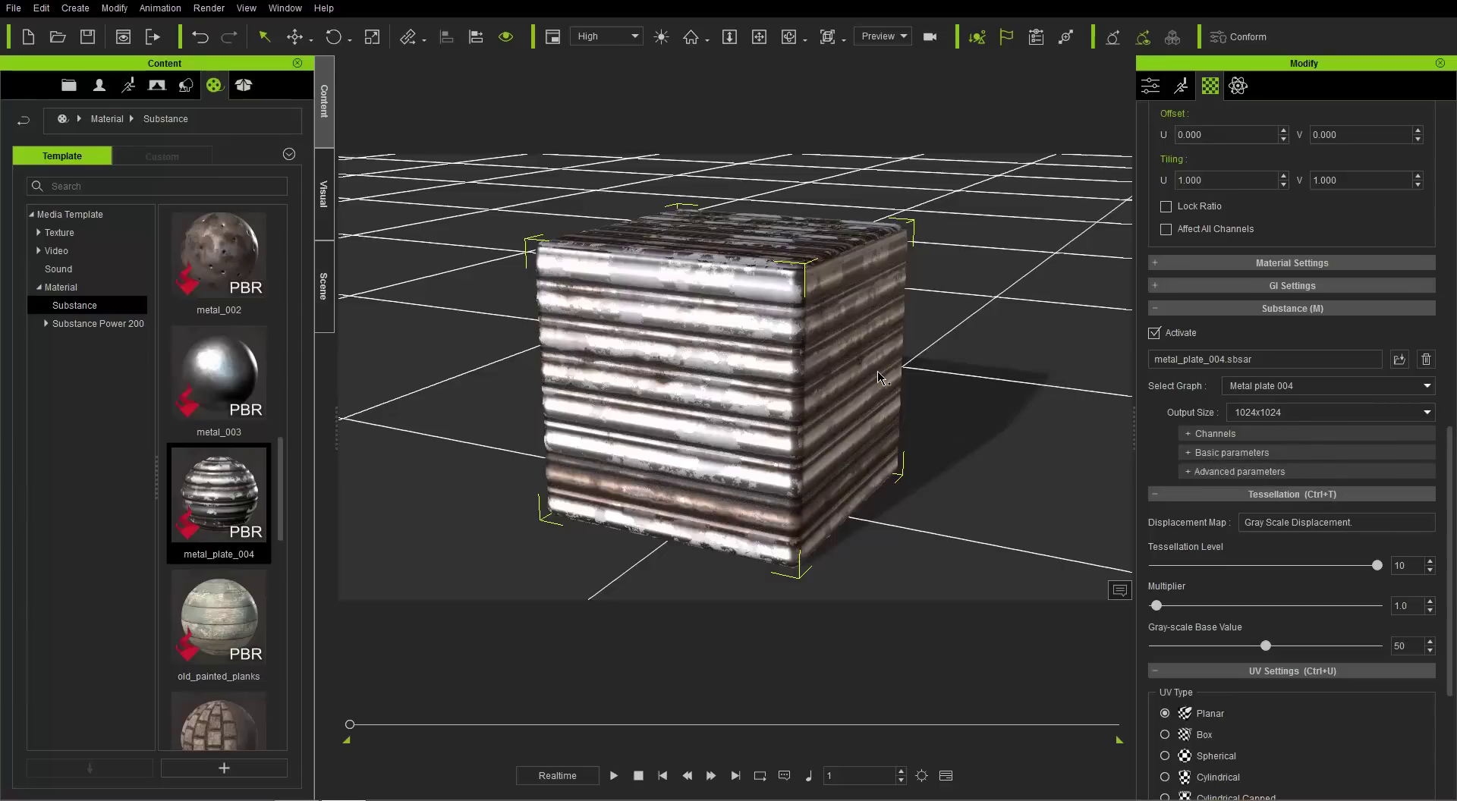
Examine which output channels the substance has enabled and compare them with the material's texture channels.
{"action": "left_click", "coordinate": [1208, 434]}
{"action": "scroll", "coordinate": [1291, 467], "scroll_direction": "down", "scroll_amount": 1}
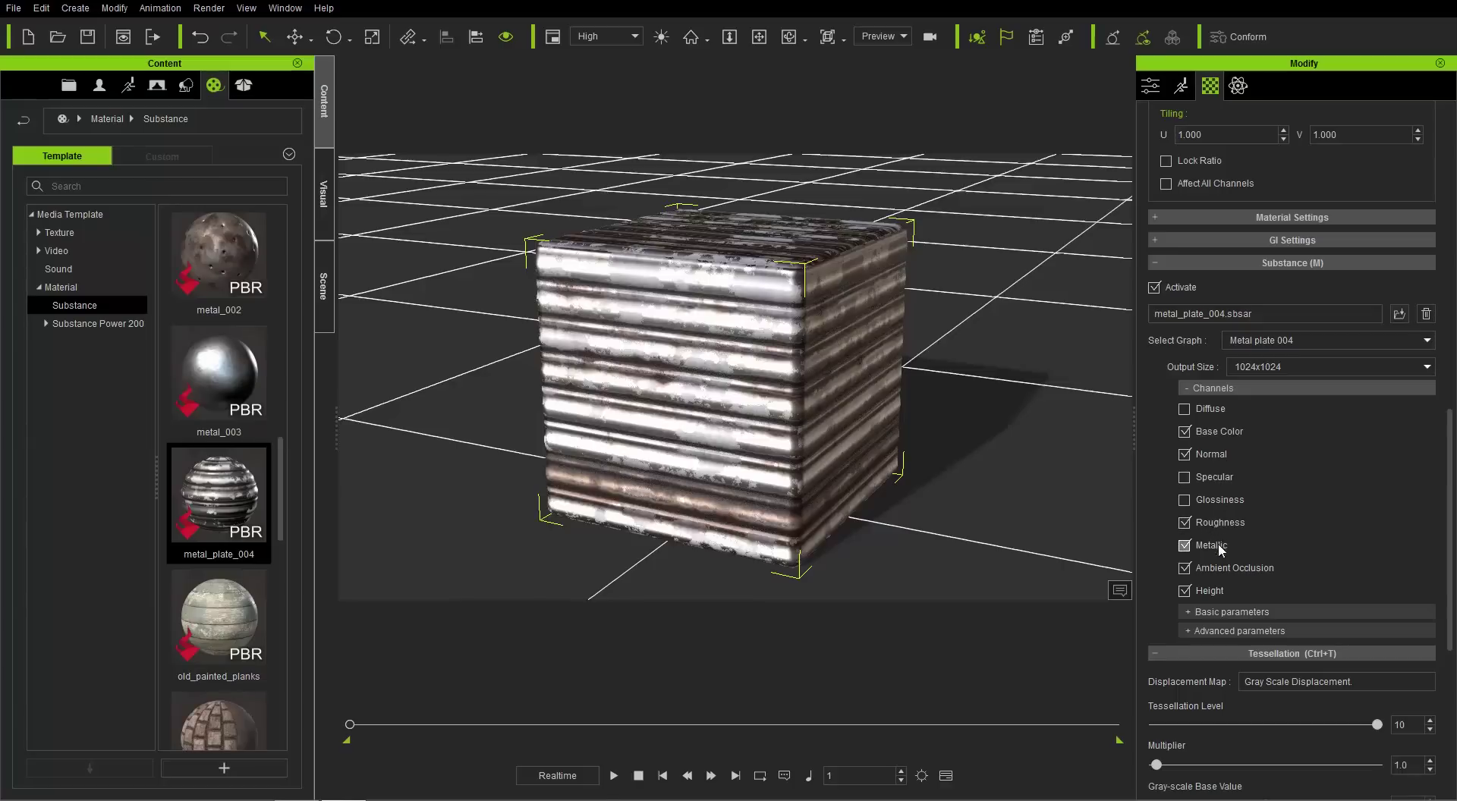
{"action": "scroll", "coordinate": [1301, 531], "scroll_direction": "up", "scroll_amount": 3}
{"action": "scroll", "coordinate": [1301, 530], "scroll_direction": "up", "scroll_amount": 11}
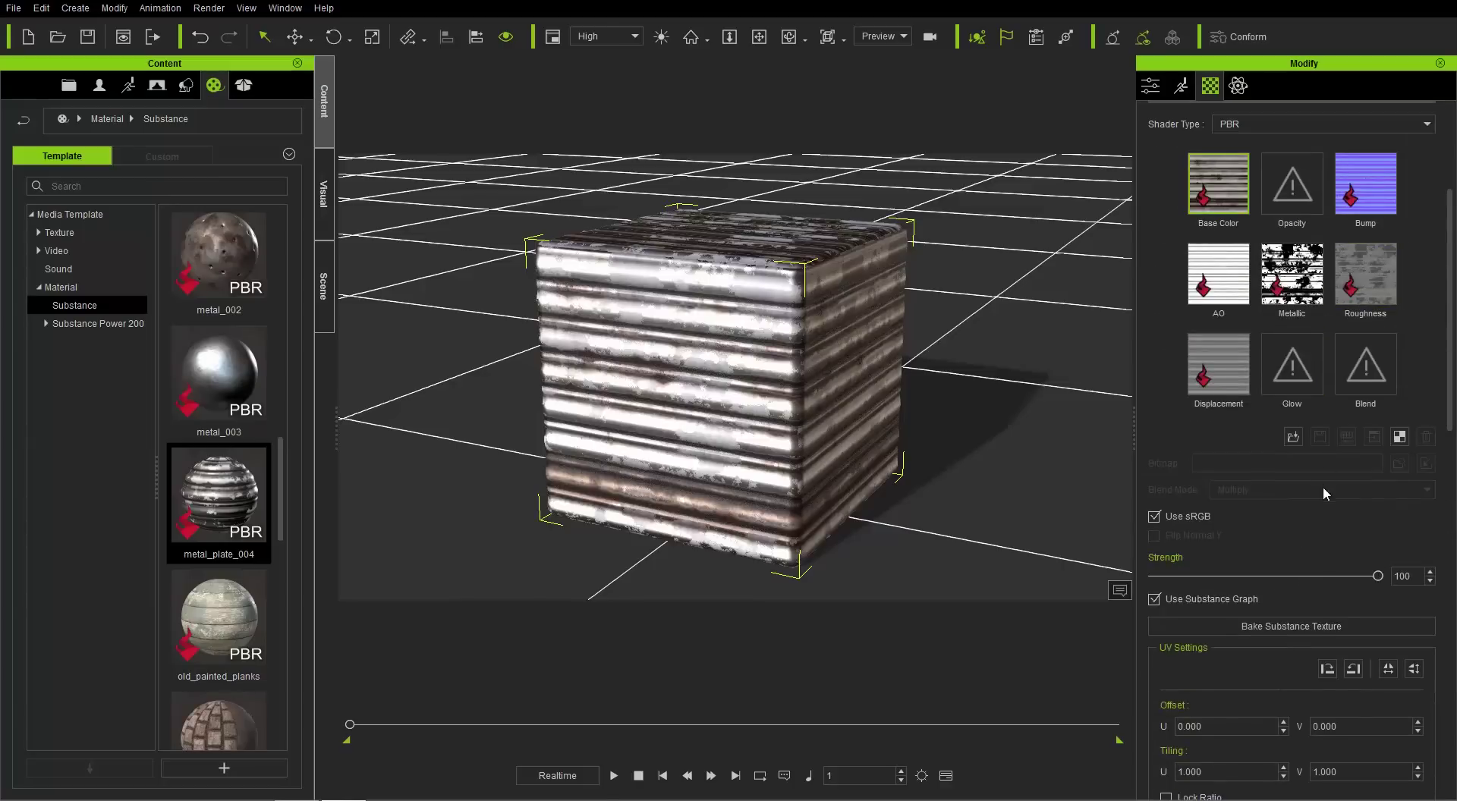
{"action": "scroll", "coordinate": [1323, 483], "scroll_direction": "down", "scroll_amount": 12}
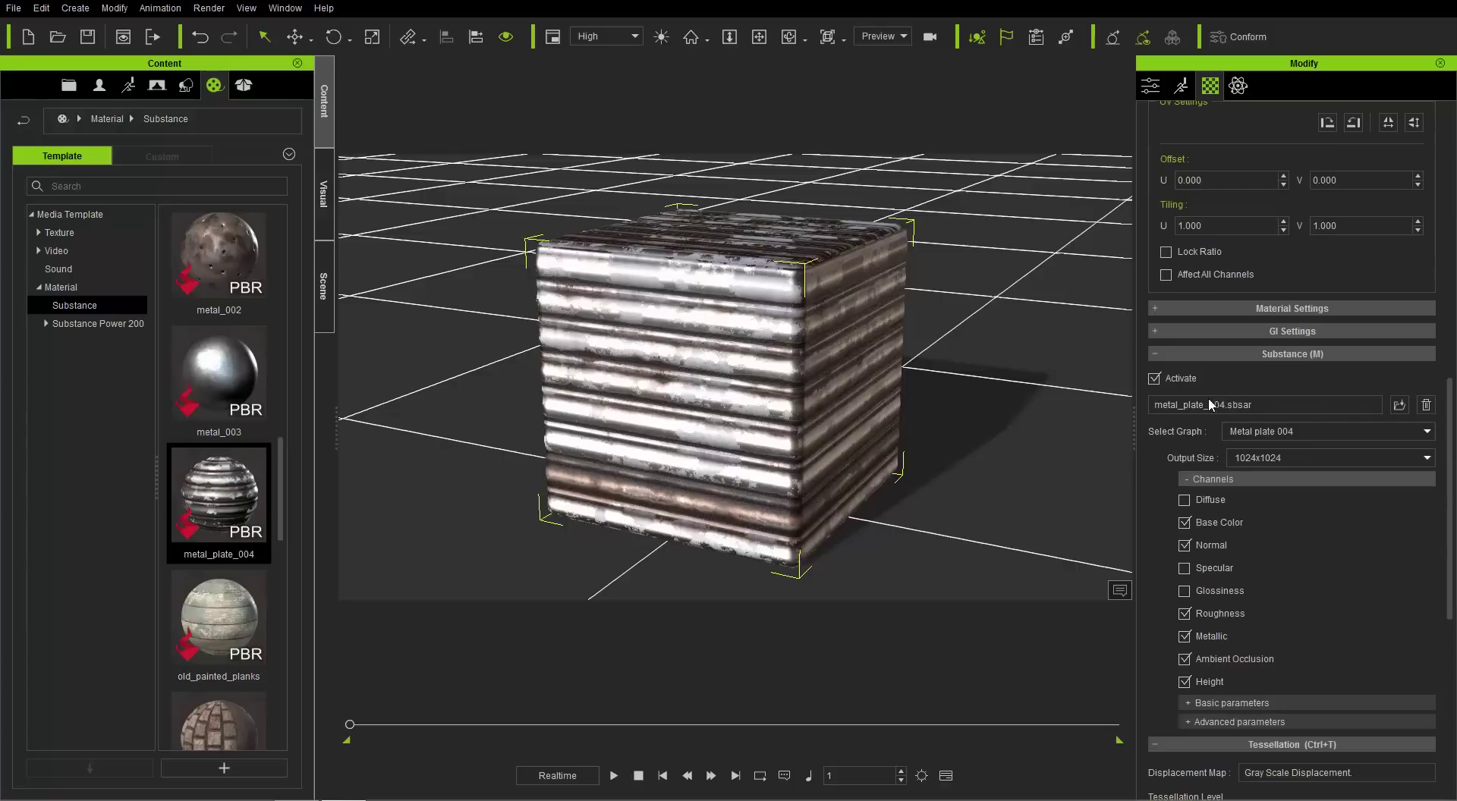
{"action": "left_click", "coordinate": [1201, 479]}
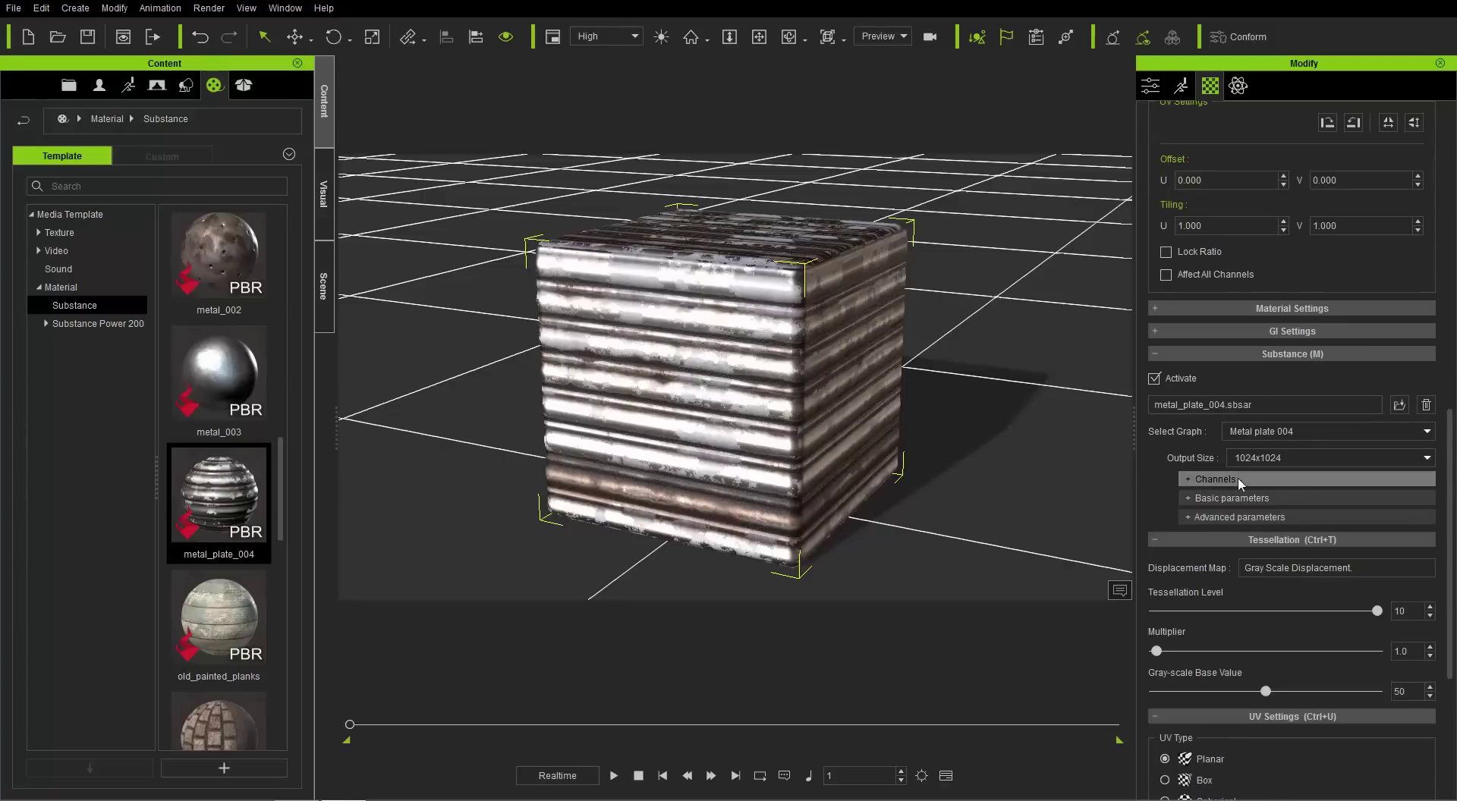
In the substance's basic parameters, set Luminosity to 0.38, Contrast to 0.32 and Hue Shift to 0.51.
{"action": "scroll", "coordinate": [1284, 476], "scroll_direction": "down", "scroll_amount": 2}
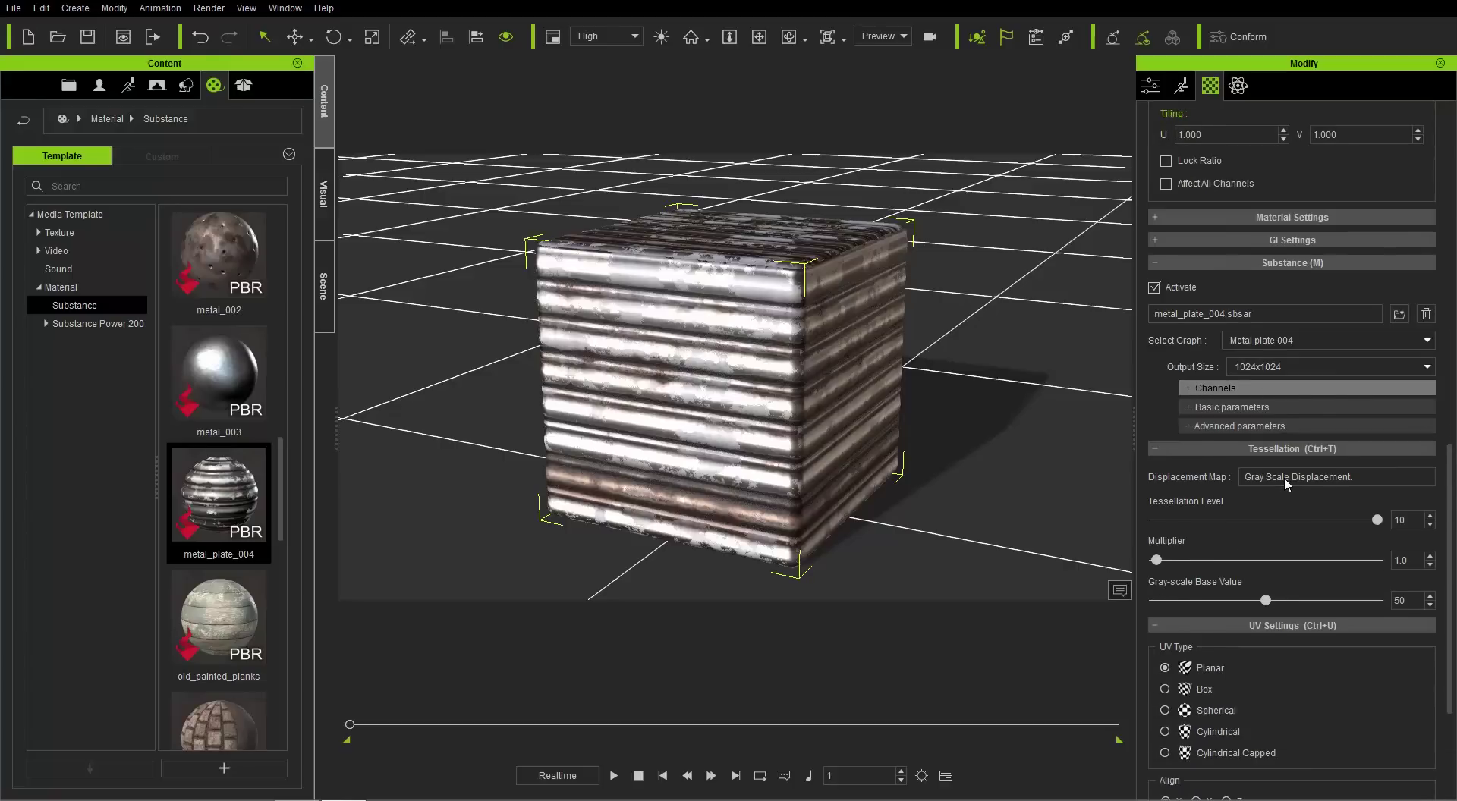
{"action": "left_click", "coordinate": [1243, 410]}
{"action": "scroll", "coordinate": [1260, 455], "scroll_direction": "down", "scroll_amount": 2}
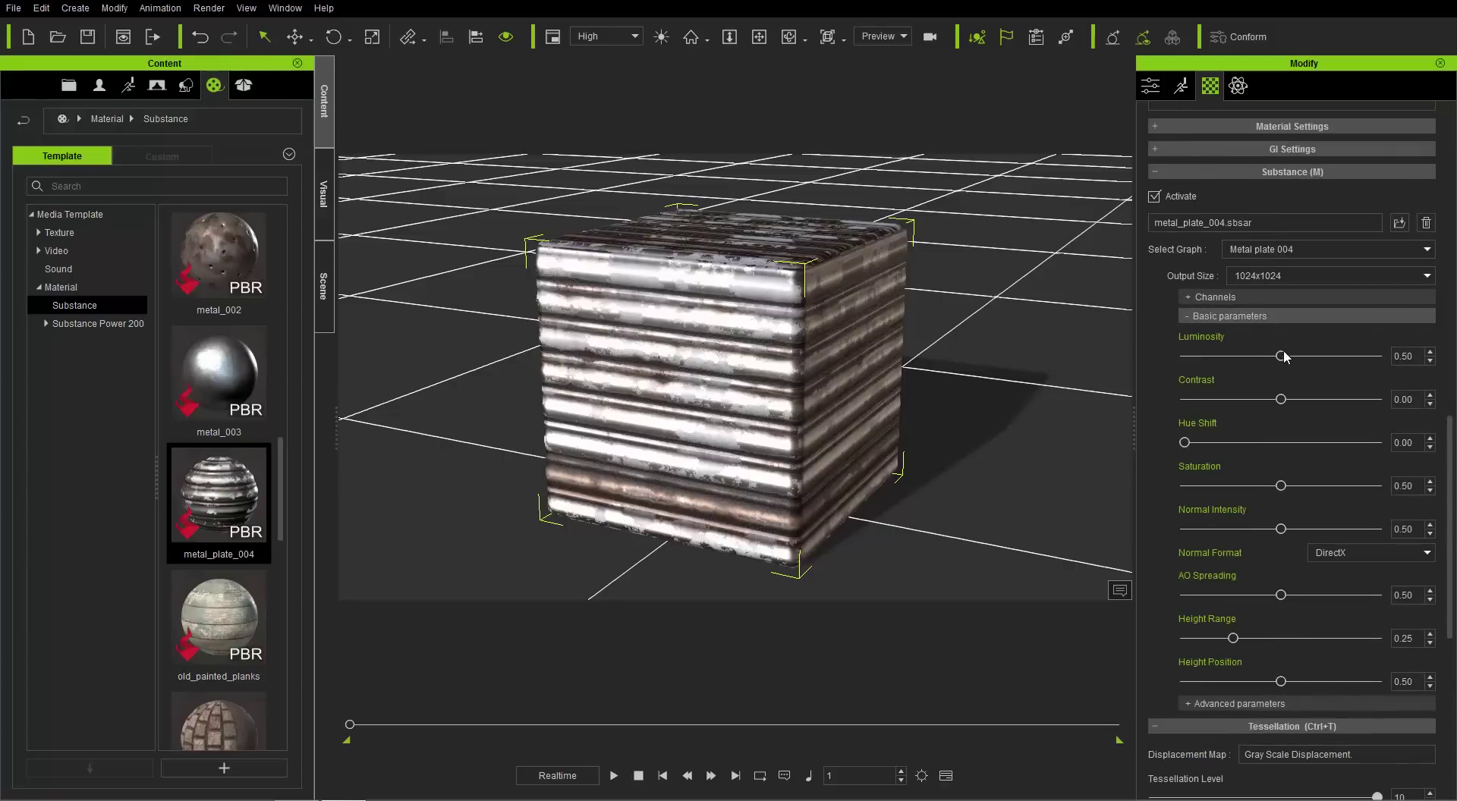
{"action": "left_click_drag", "start_coordinate": [1281, 356], "coordinate": [1313, 400]}
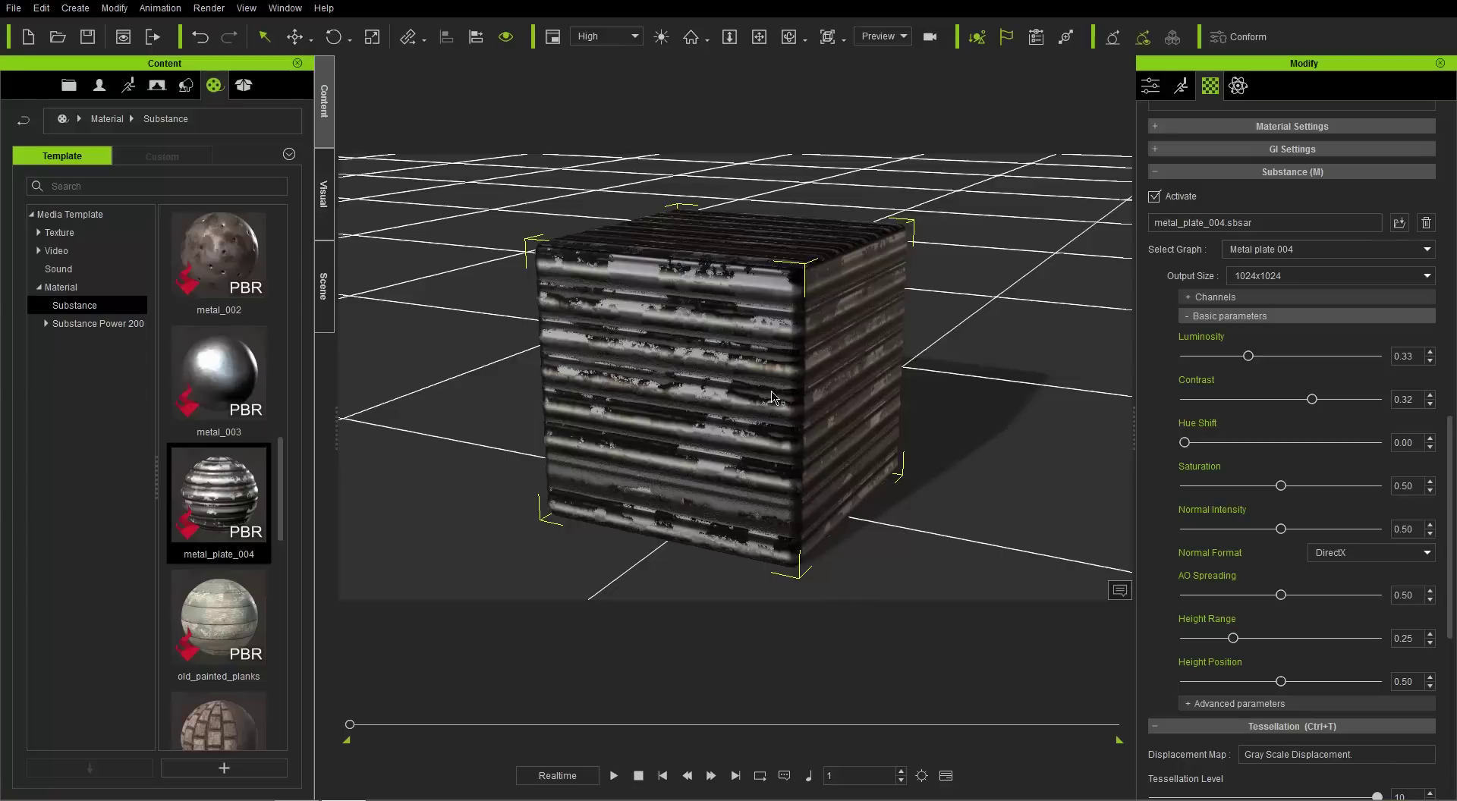
{"action": "left_click_drag", "start_coordinate": [1185, 442], "coordinate": [1300, 431]}
{"action": "left_click_drag", "start_coordinate": [1254, 365], "coordinate": [1265, 365]}
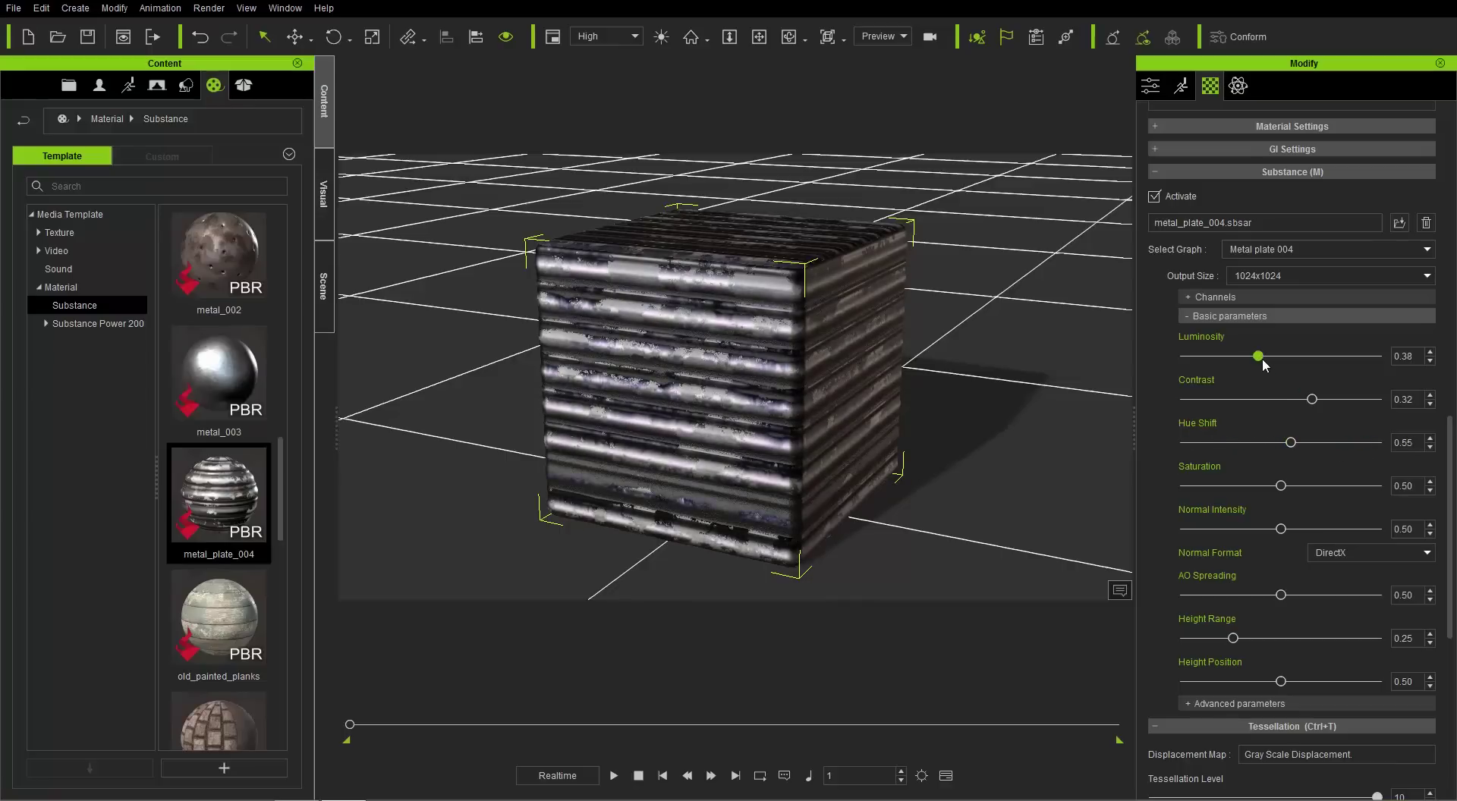
{"action": "mouse_move", "coordinate": [1290, 443]}
{"action": "left_mouse_down"}
{"action": "mouse_move", "coordinate": [1337, 444]}
{"action": "mouse_move", "coordinate": [1193, 443]}
{"action": "mouse_move", "coordinate": [1283, 442]}
{"action": "left_mouse_up"}
Try other Saturation levels, ending at 0.50, and set Normal Intensity to 0.47.
{"action": "left_click_drag", "start_coordinate": [1234, 486], "coordinate": [1275, 490]}
{"action": "mouse_move", "coordinate": [1281, 529]}
{"action": "left_mouse_down"}
{"action": "mouse_move", "coordinate": [1375, 529]}
{"action": "mouse_move", "coordinate": [1215, 529]}
{"action": "mouse_move", "coordinate": [1377, 531]}
{"action": "mouse_move", "coordinate": [1275, 533]}
{"action": "left_mouse_up"}
{"action": "scroll", "coordinate": [1255, 593], "scroll_direction": "down", "scroll_amount": 3}
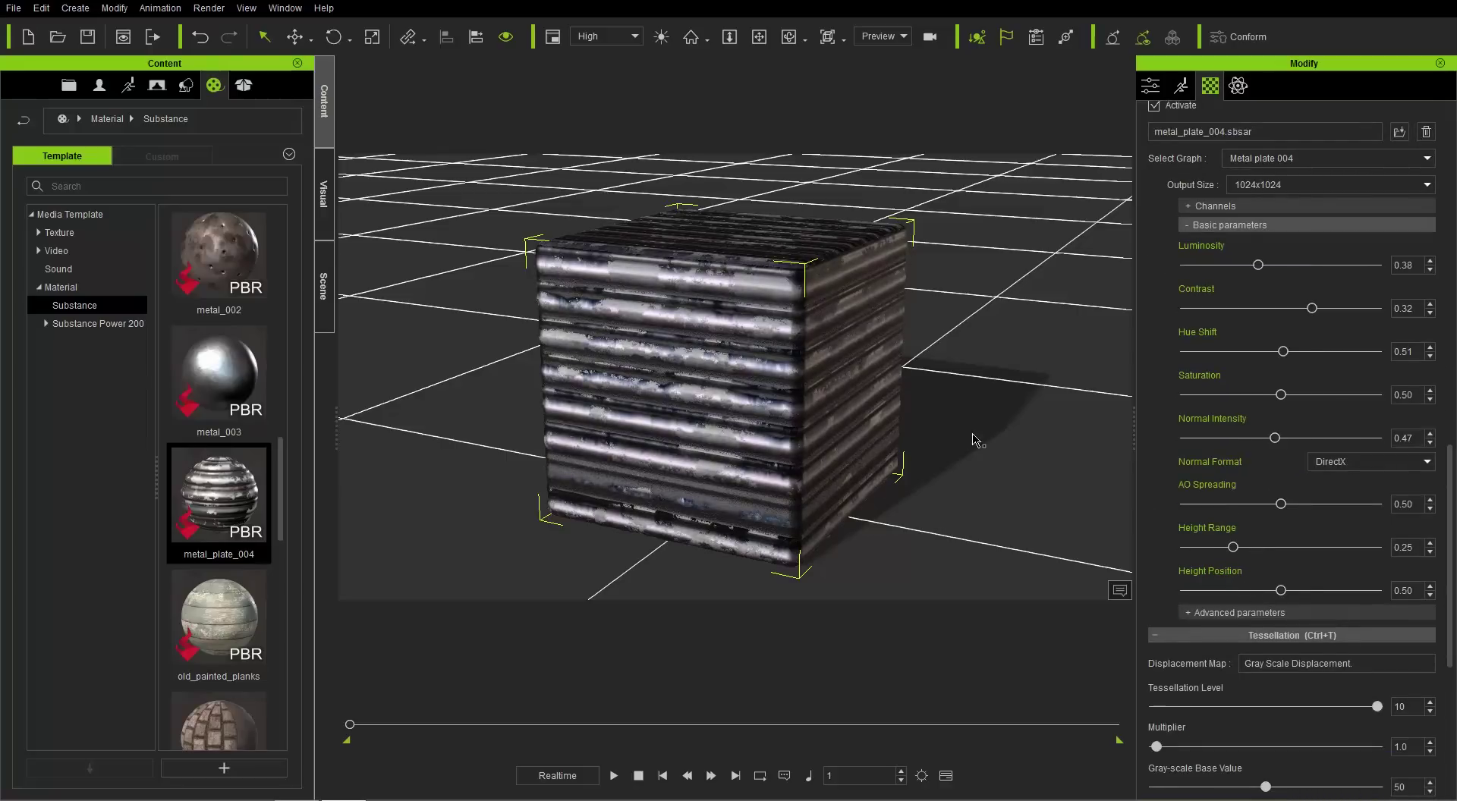
Set the substance's Height Range to 1.00 and inspect the displaced ridges from several sides of the box.
{"action": "right_click_drag", "start_coordinate": [996, 516], "coordinate": [962, 289]}
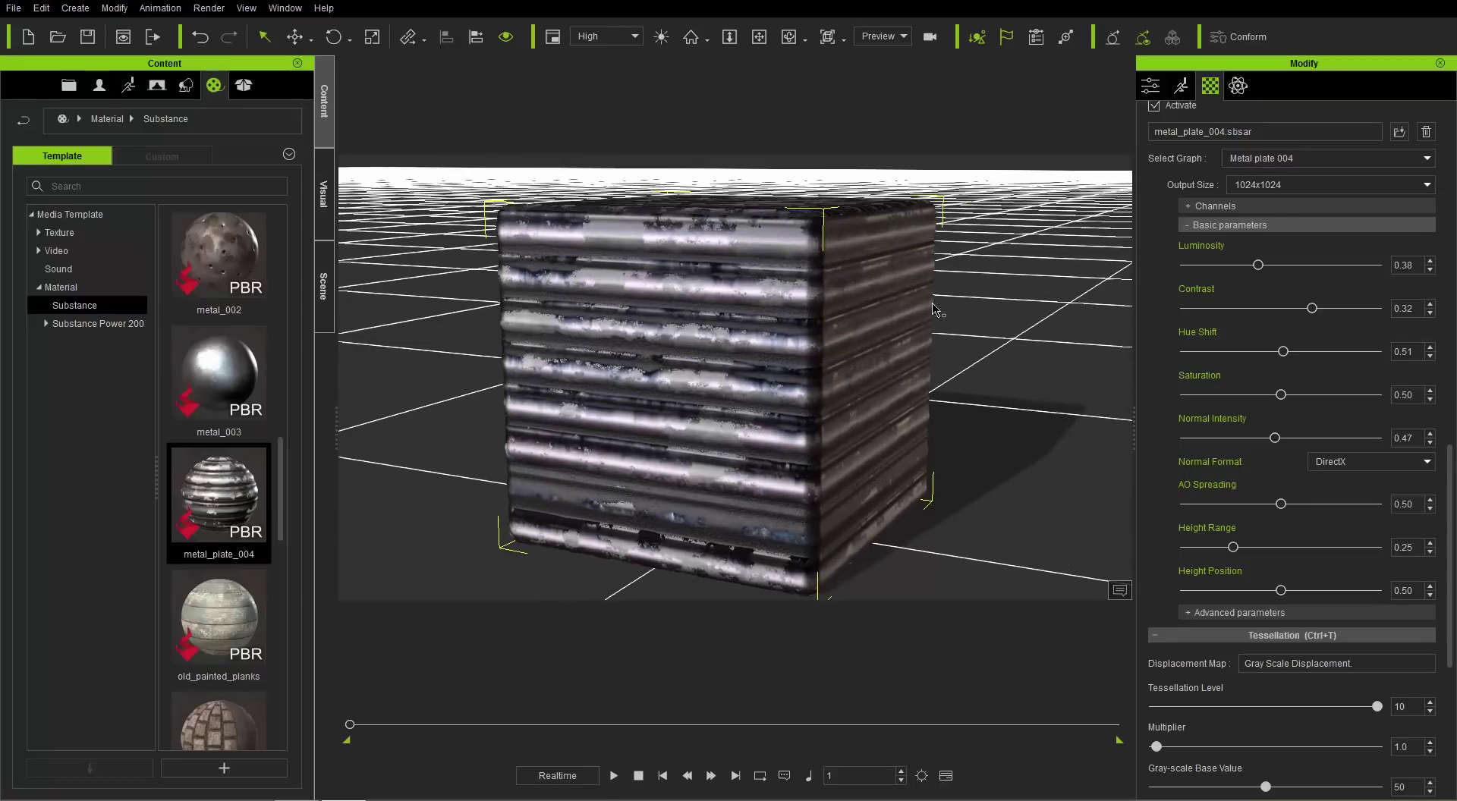
{"action": "left_click_drag", "start_coordinate": [1233, 548], "coordinate": [1418, 555]}
{"action": "right_click_drag", "start_coordinate": [877, 339], "coordinate": [915, 338]}
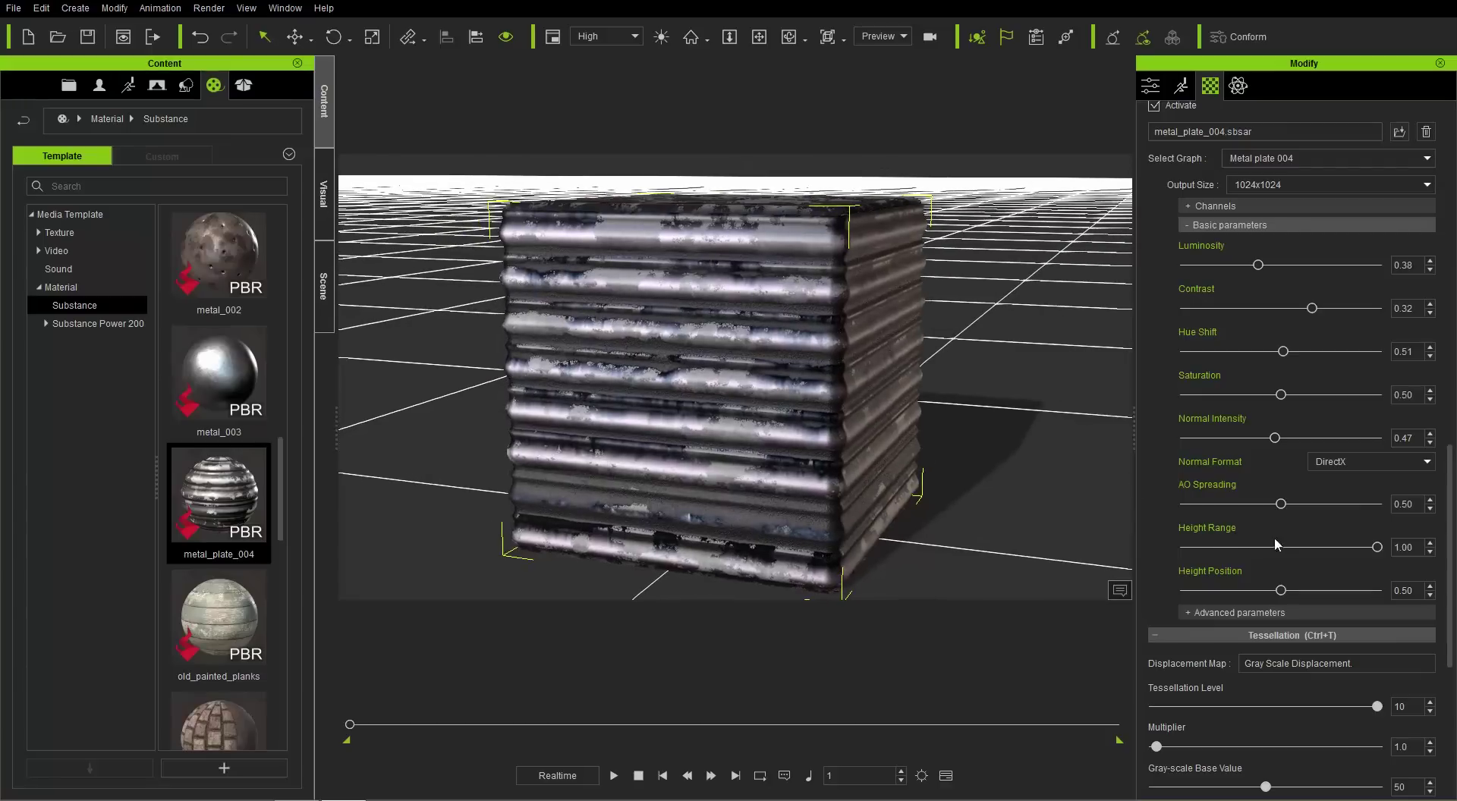
{"action": "right_click_drag", "start_coordinate": [782, 361], "coordinate": [820, 361]}
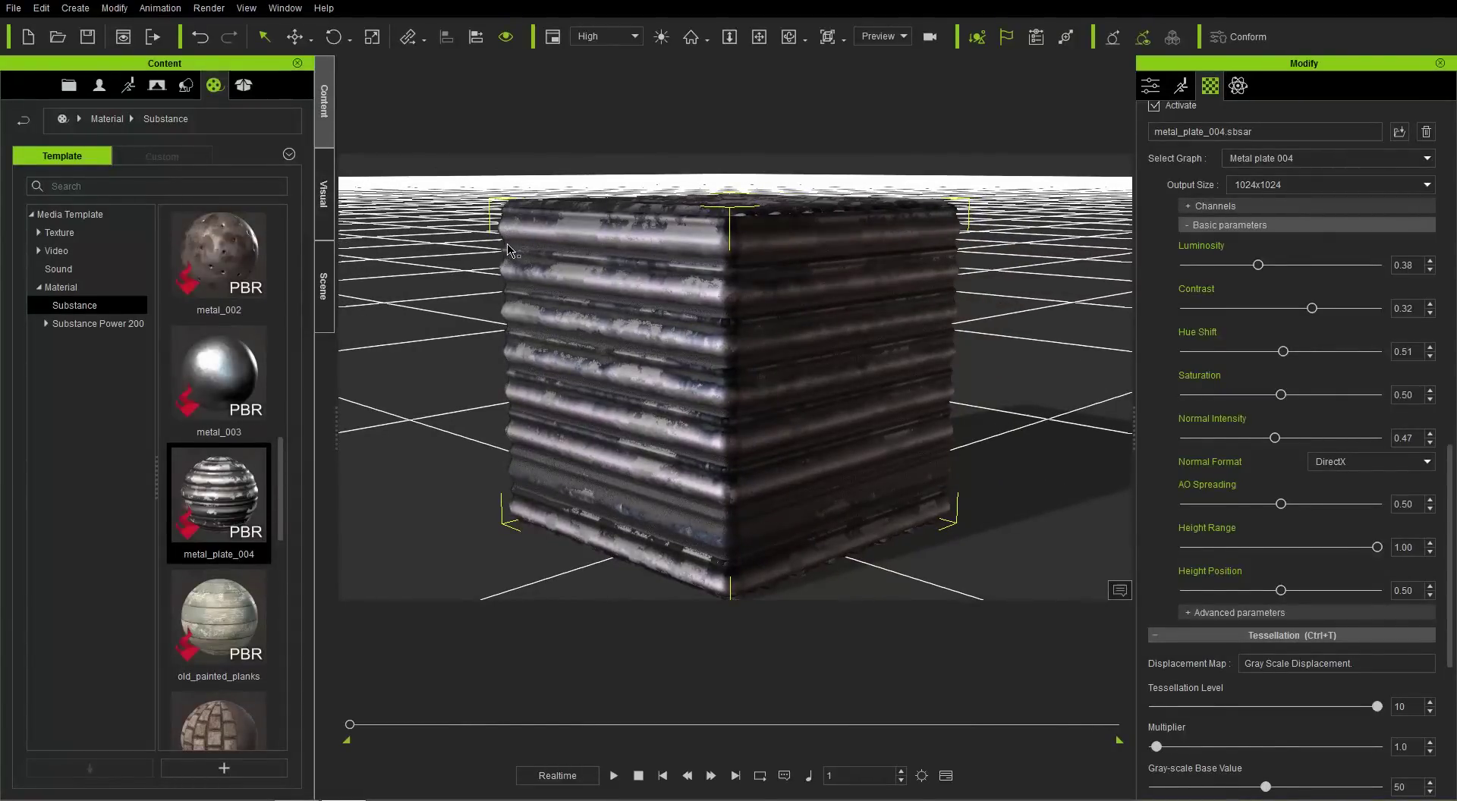
{"action": "right_click_drag", "start_coordinate": [690, 333], "coordinate": [770, 380]}
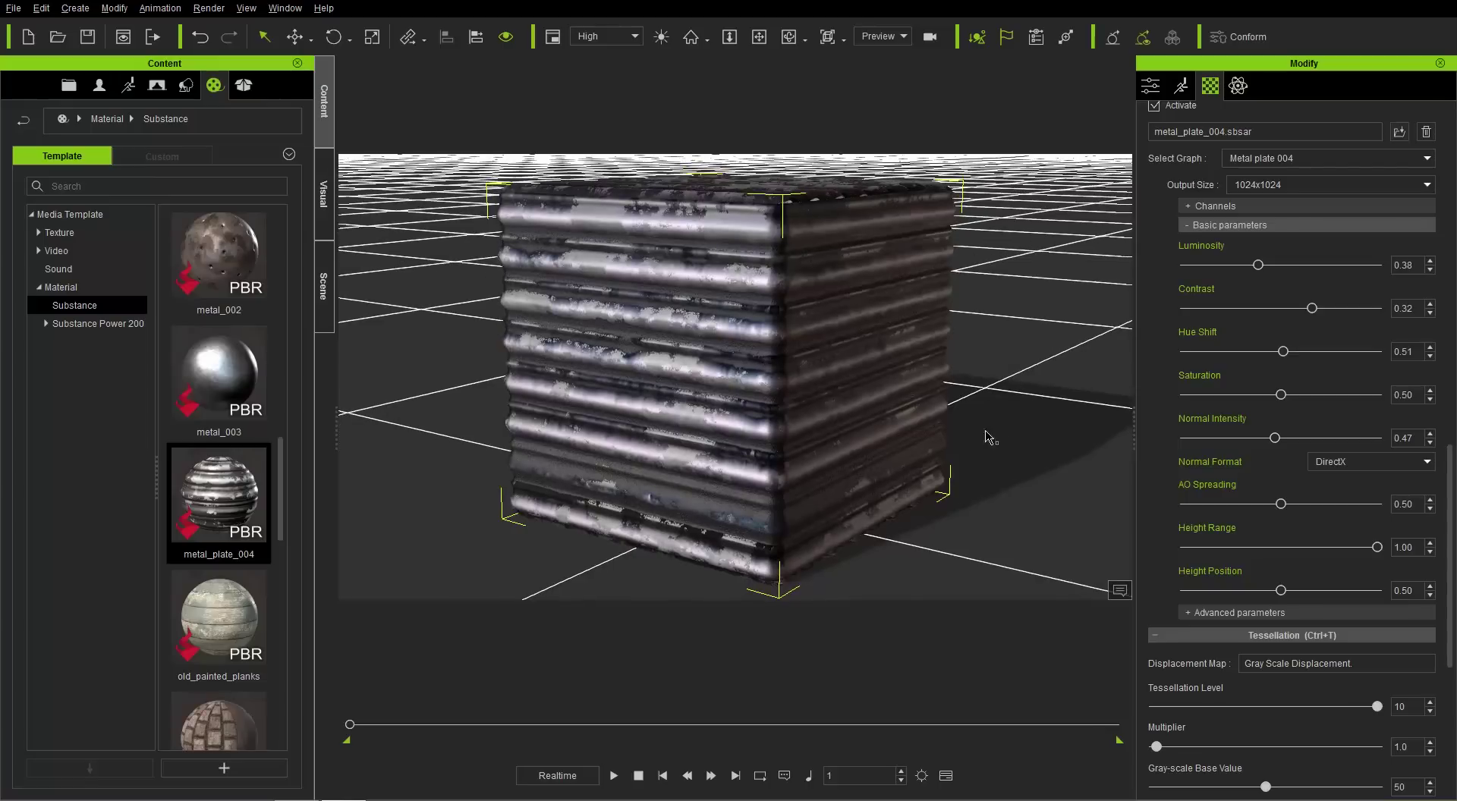
Try a low Height Position for the substance and restore the value to 0.5.
{"action": "left_click_drag", "start_coordinate": [1283, 590], "coordinate": [1148, 594]}
{"action": "left_click", "coordinate": [1282, 591]}
{"action": "type", "text": "0"}
{"action": "type", "text": "0.5"}
{"action": "key", "text": "Return"}
Set the substance's Contrast to 0.03 and Luminosity to 0.49.
{"action": "left_click_drag", "start_coordinate": [1313, 309], "coordinate": [1283, 267]}
{"action": "left_click", "coordinate": [1271, 265]}
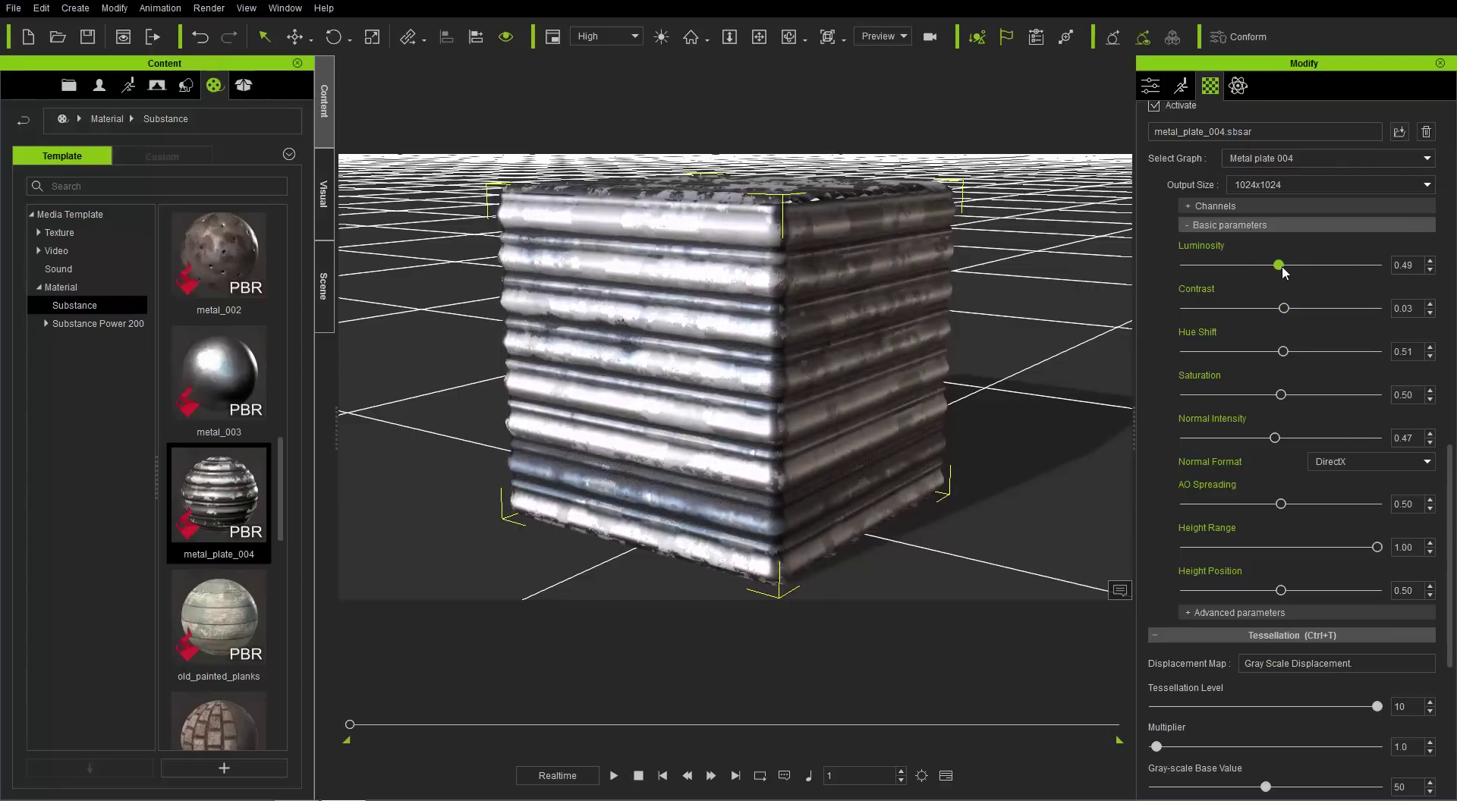
{"action": "left_click", "coordinate": [1241, 226]}
In the substance's advanced parameters, set Pattern Amount to 20 and Rust to 0.13.
{"action": "left_click", "coordinate": [1228, 244]}
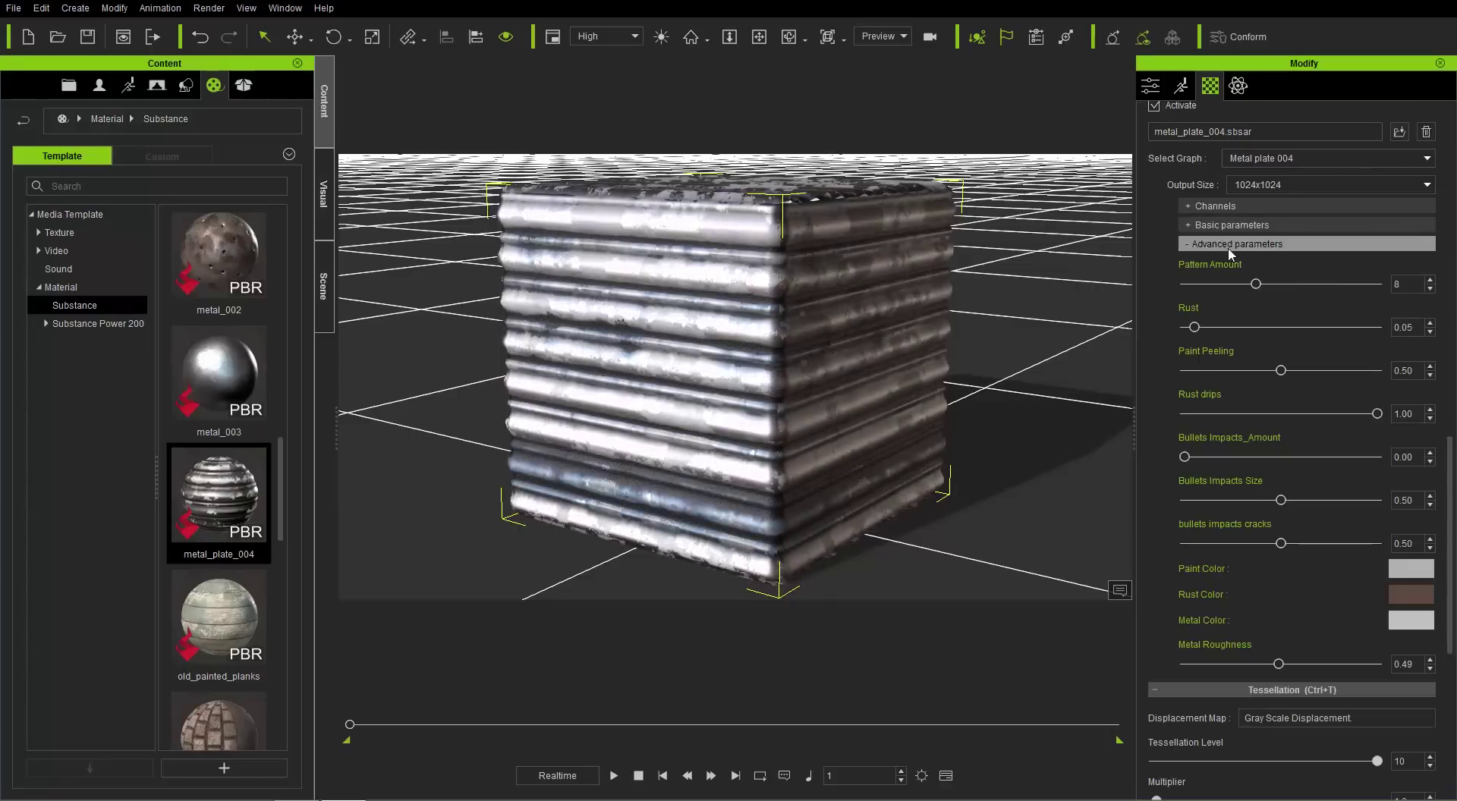
{"action": "right_click_drag", "start_coordinate": [872, 264], "coordinate": [869, 375]}
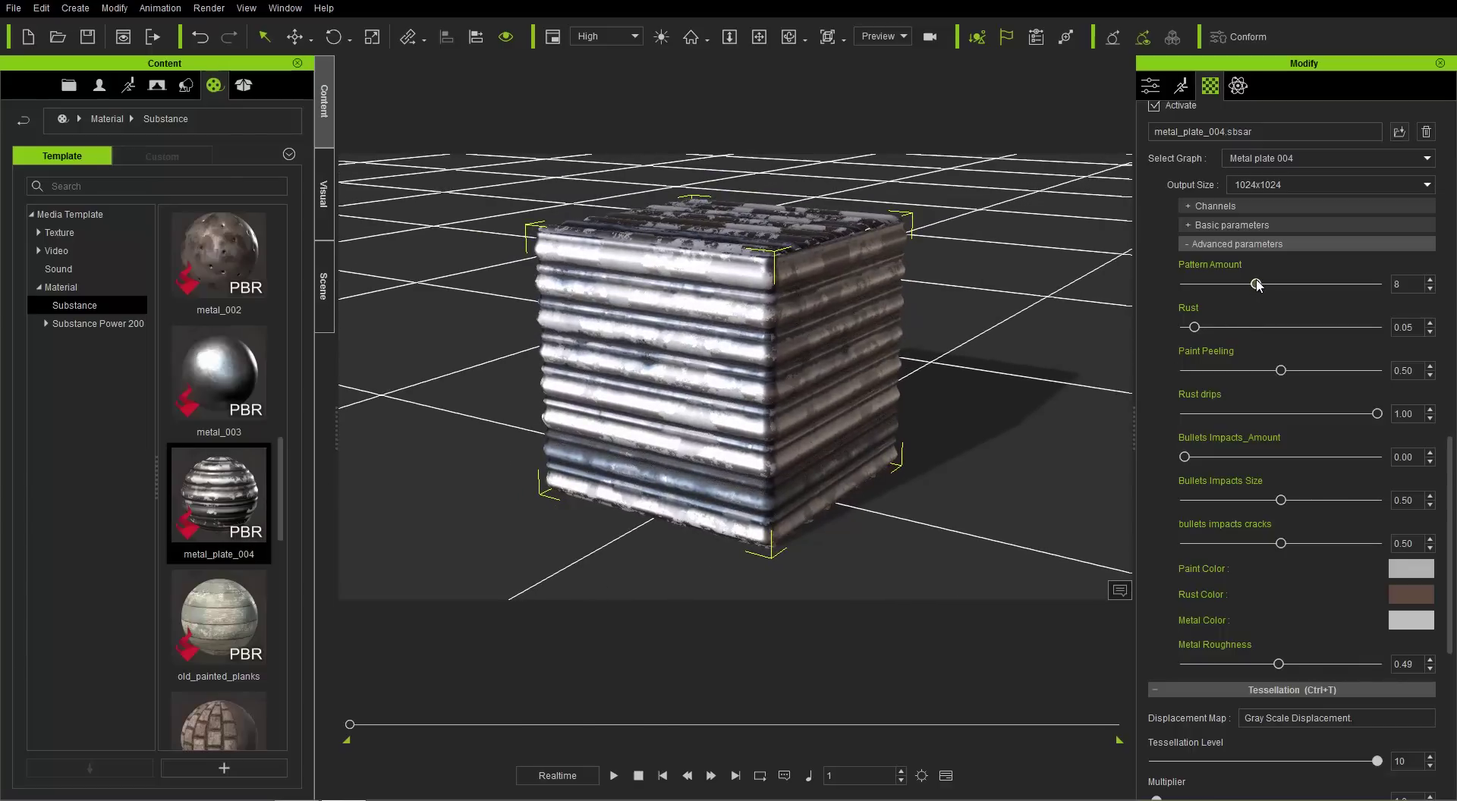
{"action": "left_click_drag", "start_coordinate": [1277, 280], "coordinate": [1404, 285]}
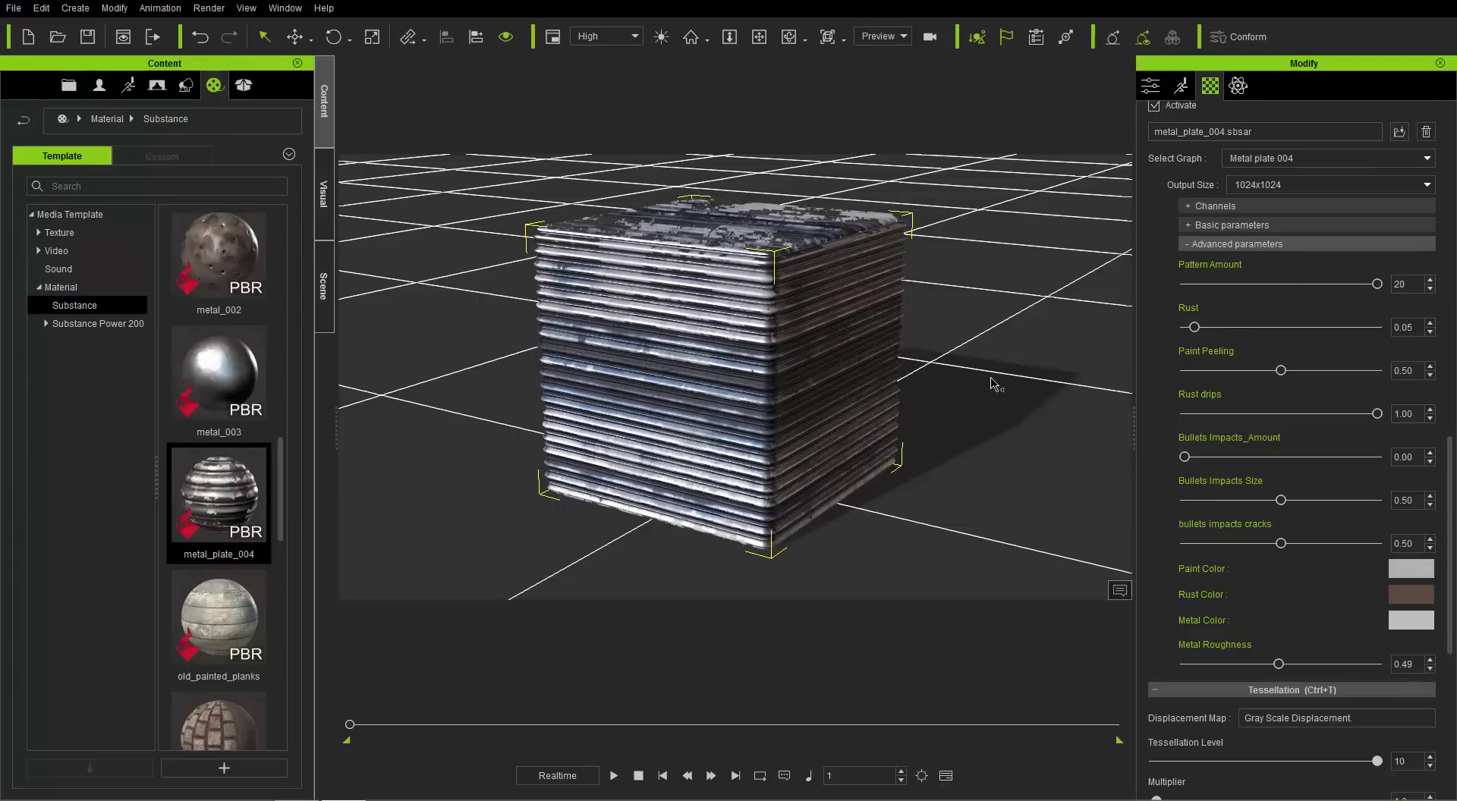
{"action": "mouse_move", "coordinate": [1196, 330]}
{"action": "left_mouse_down"}
{"action": "mouse_move", "coordinate": [1253, 332]}
{"action": "mouse_move", "coordinate": [1209, 334]}
{"action": "left_mouse_up"}
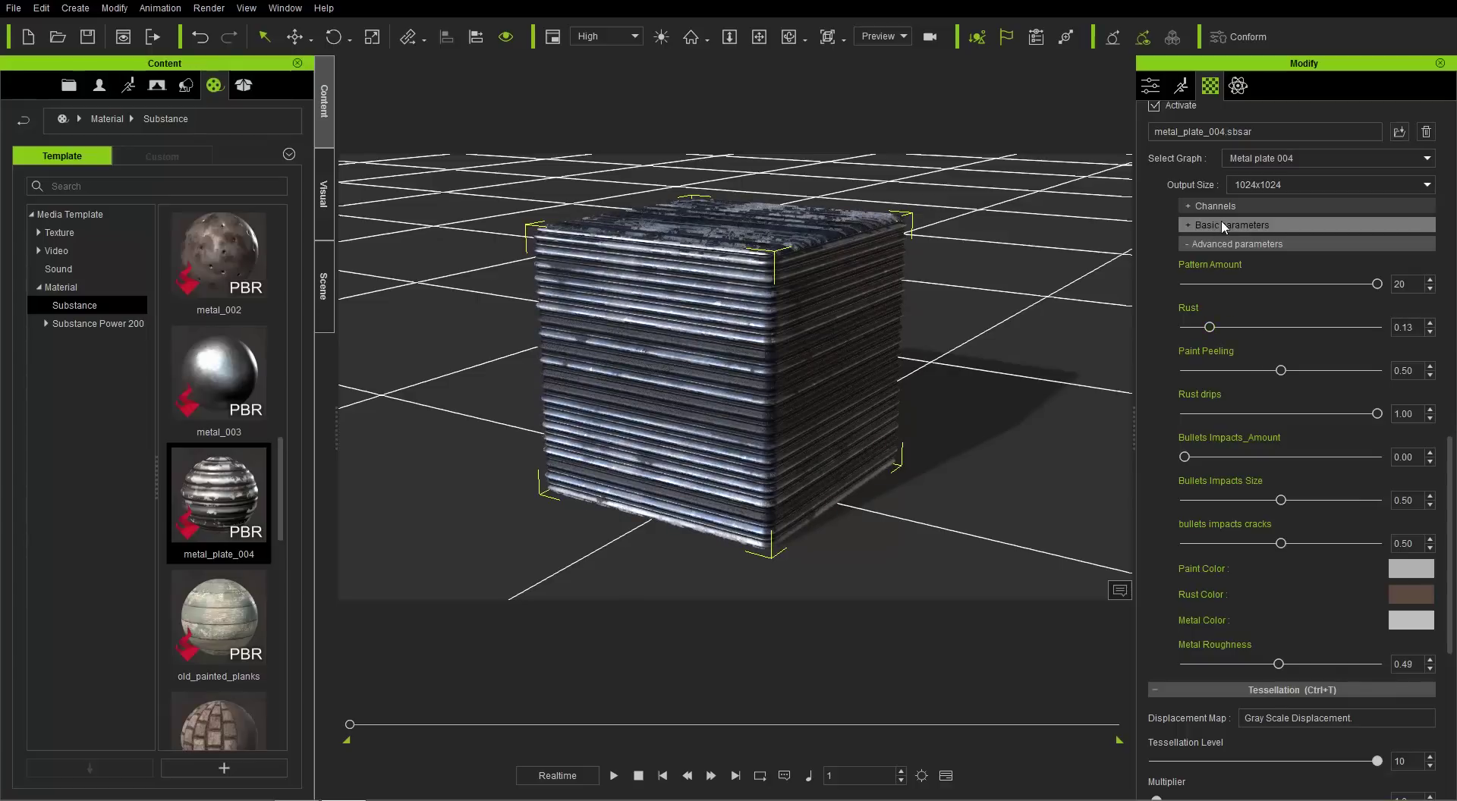
Raise the substance's Luminosity to 0.51 in the basic parameters.
{"action": "left_click", "coordinate": [1223, 224]}
{"action": "left_click_drag", "start_coordinate": [1280, 267], "coordinate": [1284, 267]}
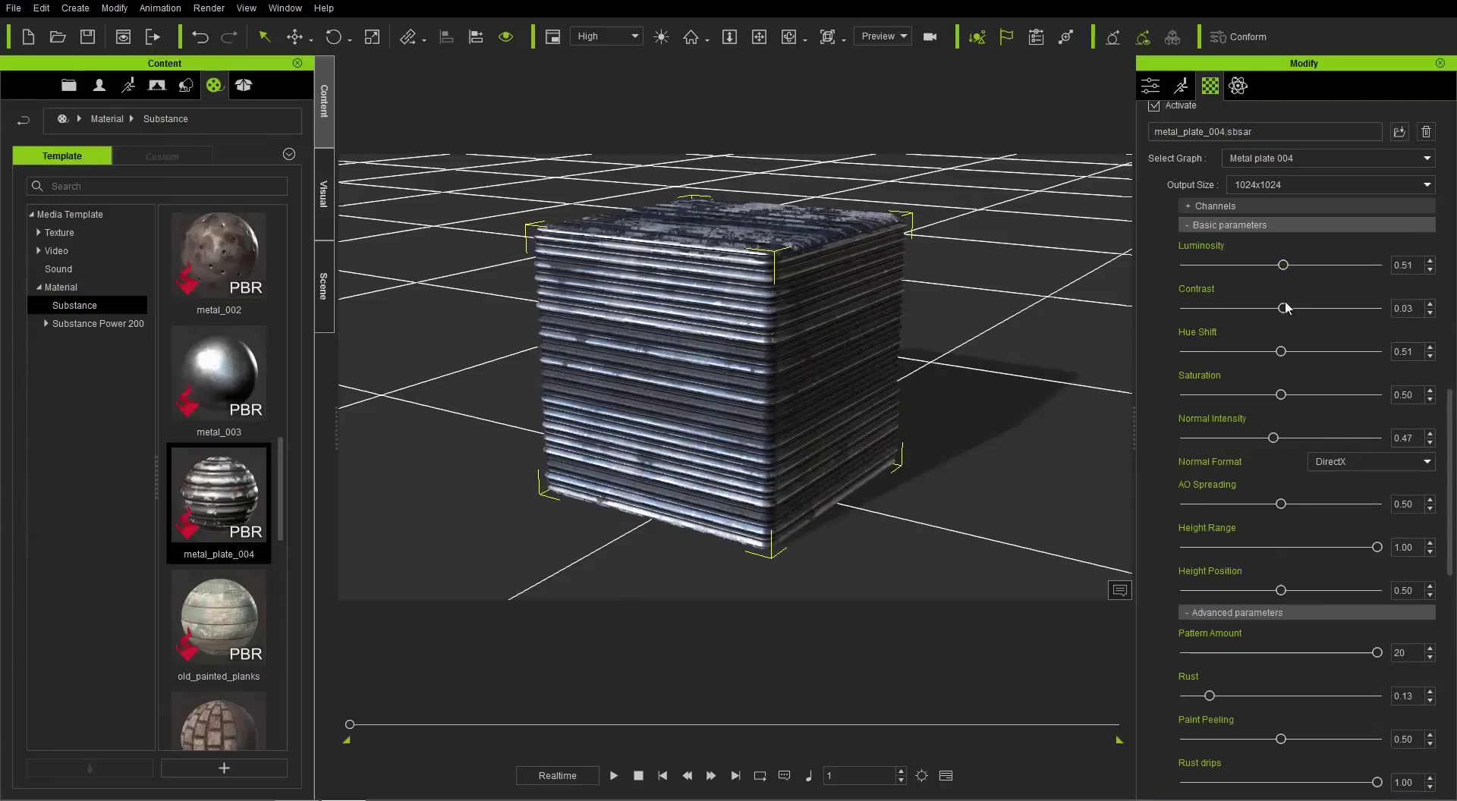
{"action": "left_click", "coordinate": [1210, 225]}
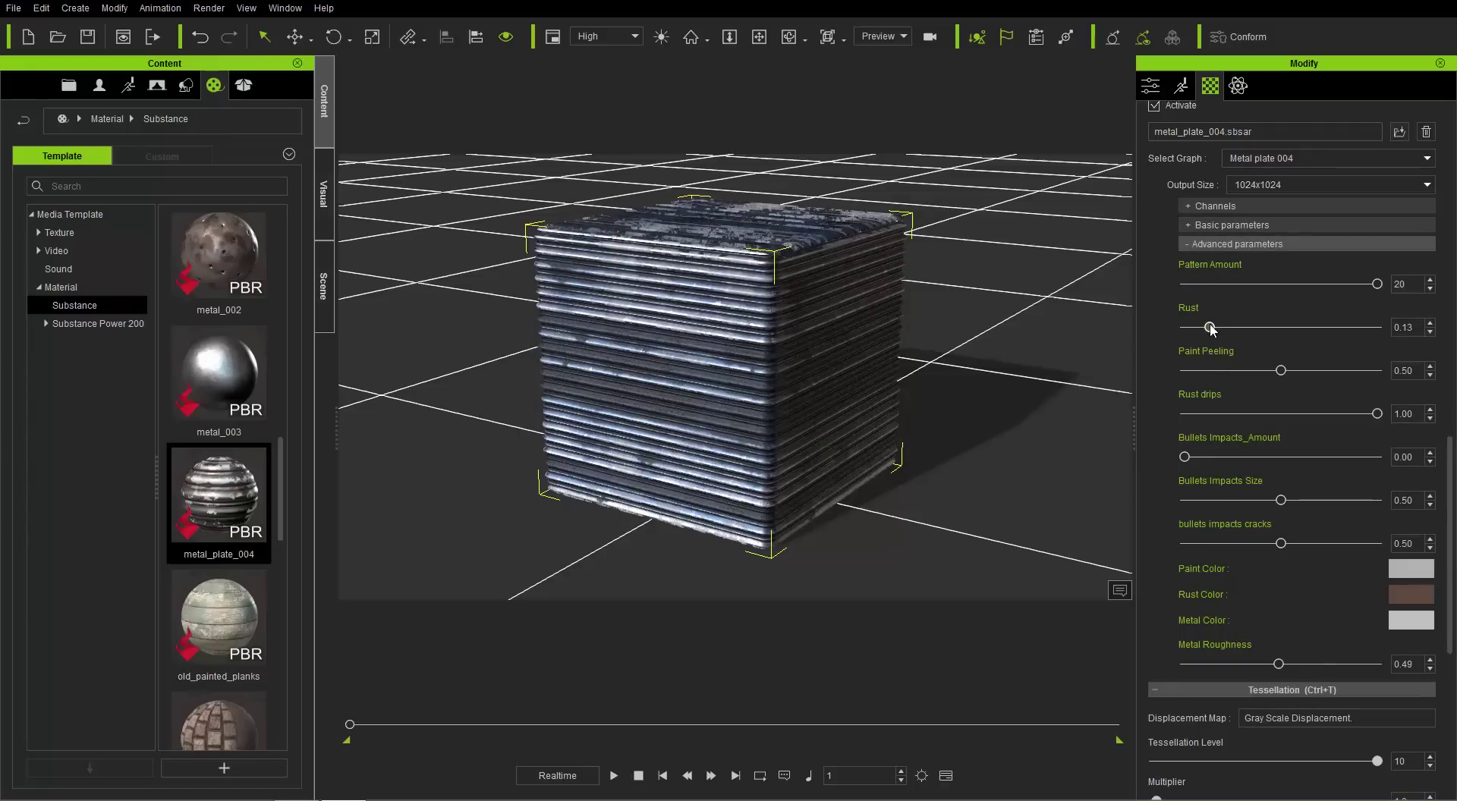
Set Rust to 0.00 and Paint Peeling to 1.00, and inspect the bare metal surface on the box.
{"action": "left_click_drag", "start_coordinate": [1243, 325], "coordinate": [1157, 326]}
{"action": "mouse_move", "coordinate": [763, 255]}
{"action": "right_mouse_down"}
{"action": "mouse_move", "coordinate": [852, 375]}
{"action": "mouse_move", "coordinate": [825, 355]}
{"action": "right_mouse_up"}
{"action": "left_click_drag", "start_coordinate": [1281, 372], "coordinate": [1412, 375]}
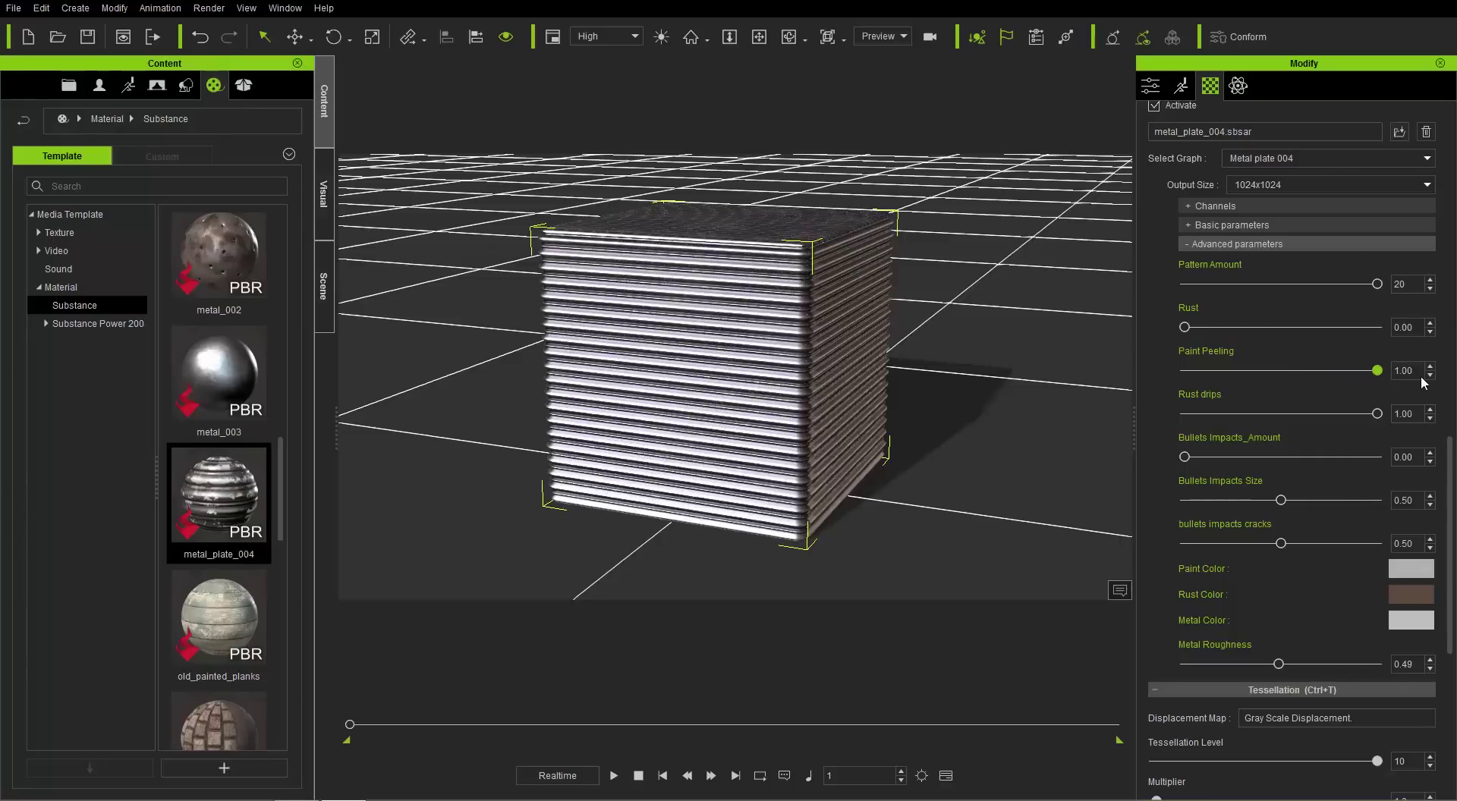
{"action": "right_click_drag", "start_coordinate": [683, 394], "coordinate": [782, 406]}
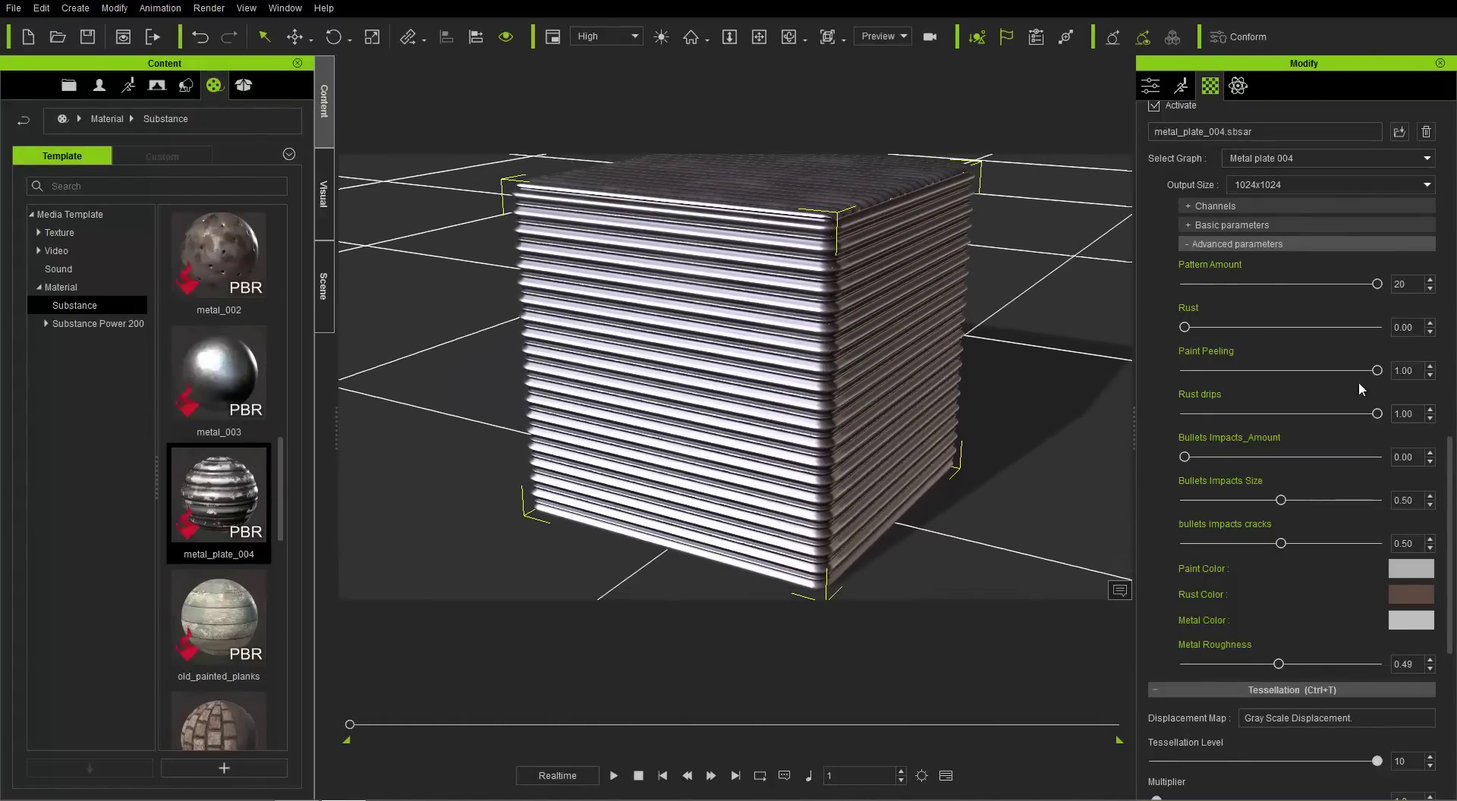
Try the substance with Paint Peeling at 0.00 and view the fully painted box.
{"action": "left_click", "coordinate": [1377, 370]}
{"action": "left_click_drag", "start_coordinate": [1274, 372], "coordinate": [1112, 364]}
{"action": "right_click_drag", "start_coordinate": [742, 384], "coordinate": [1102, 382]}
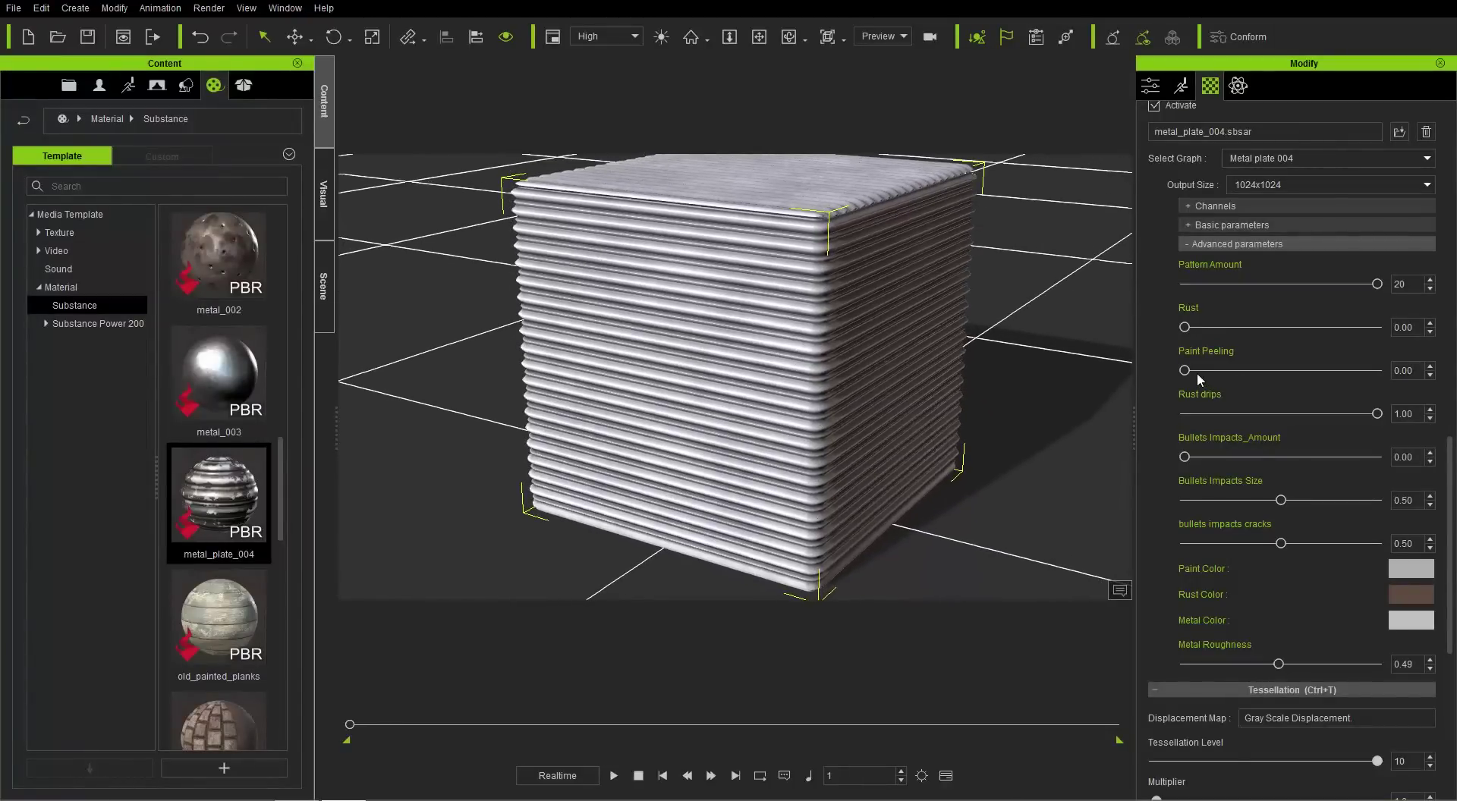
Set Paint Peeling to 1.00 and Rust to 0.07 in the advanced parameters.
{"action": "left_click_drag", "start_coordinate": [1186, 371], "coordinate": [1398, 380]}
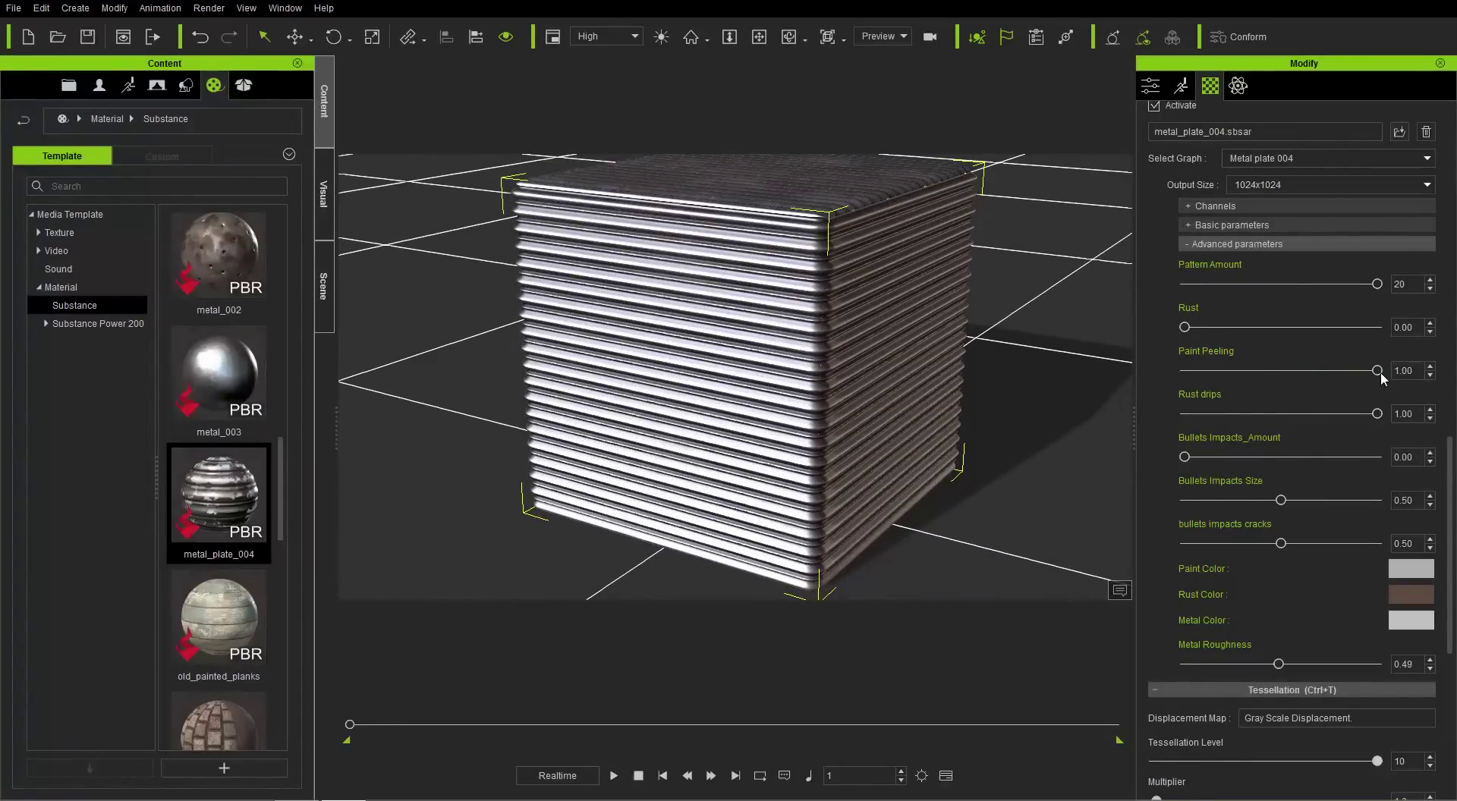
{"action": "mouse_move", "coordinate": [1184, 328]}
{"action": "left_mouse_down"}
{"action": "mouse_move", "coordinate": [1246, 330]}
{"action": "mouse_move", "coordinate": [1201, 348]}
{"action": "left_mouse_up"}
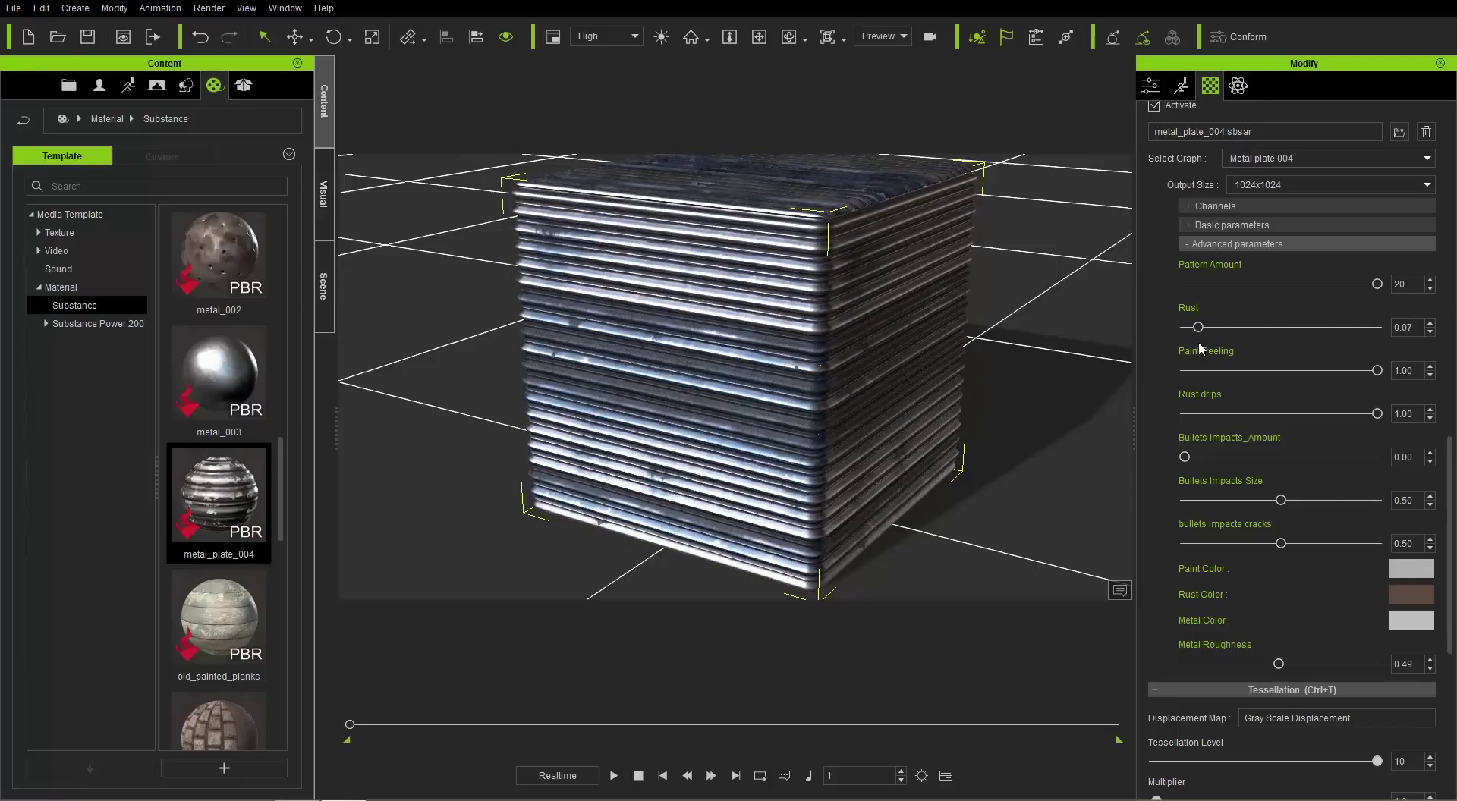
Select the Hue Shift value for editing and slightly raise Normal Intensity in the basic parameters.
{"action": "left_click", "coordinate": [1228, 225]}
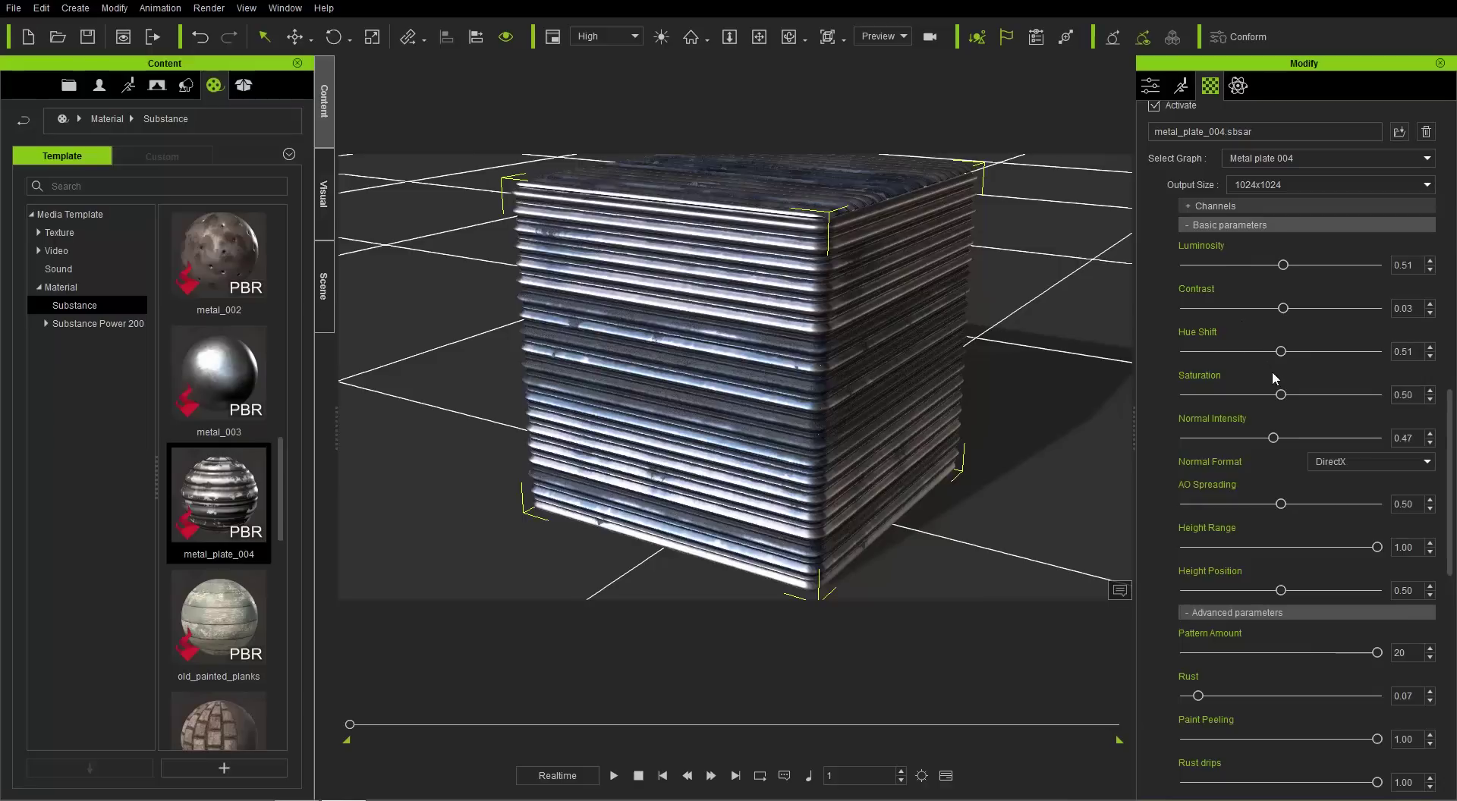
{"action": "double_click", "coordinate": [1403, 352]}
{"action": "left_click_drag", "start_coordinate": [1273, 437], "coordinate": [1286, 440]}
Set the substance's Rust drips to 0.00 in the advanced parameters.
{"action": "left_click", "coordinate": [1203, 224]}
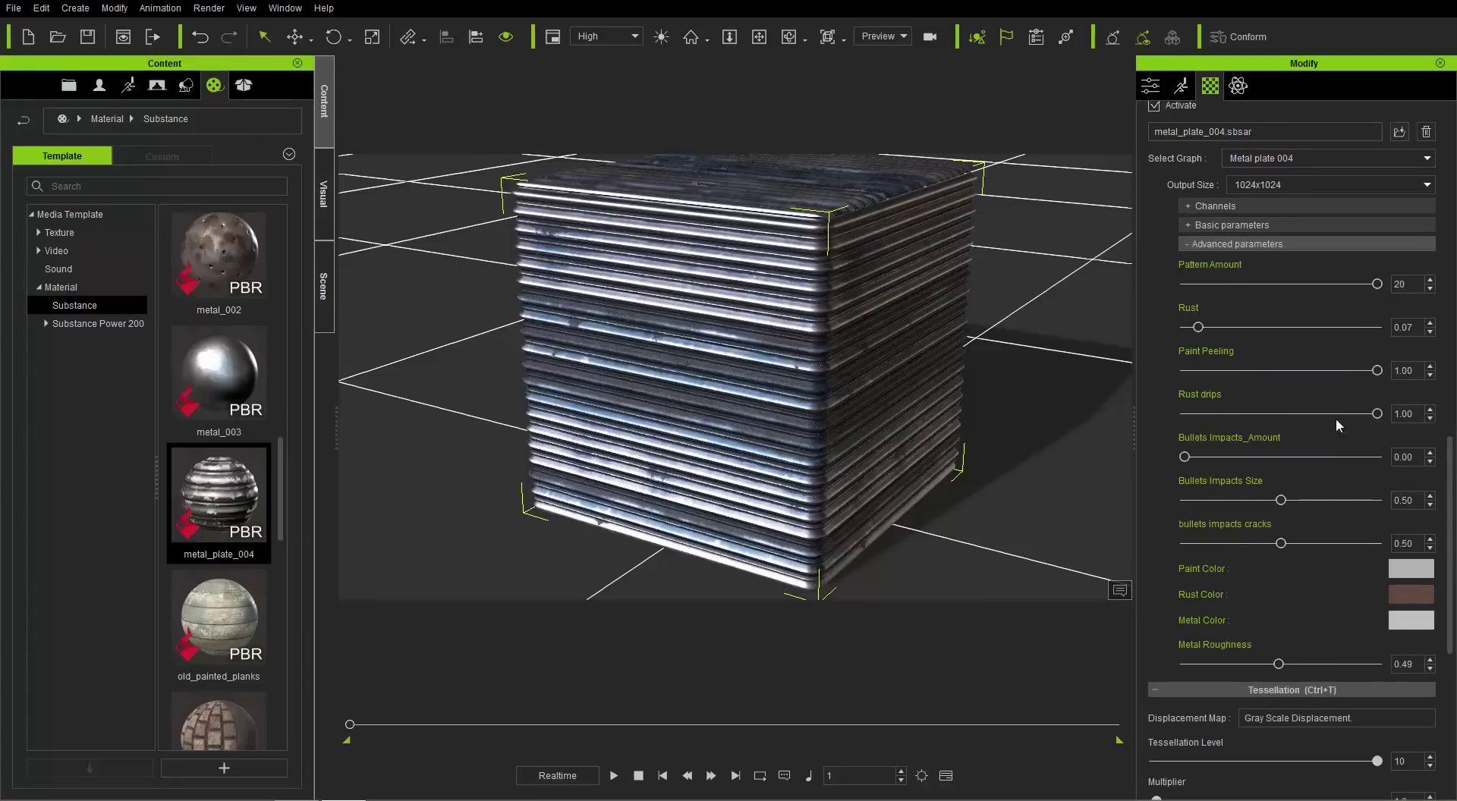
{"action": "left_click_drag", "start_coordinate": [1378, 413], "coordinate": [1198, 417]}
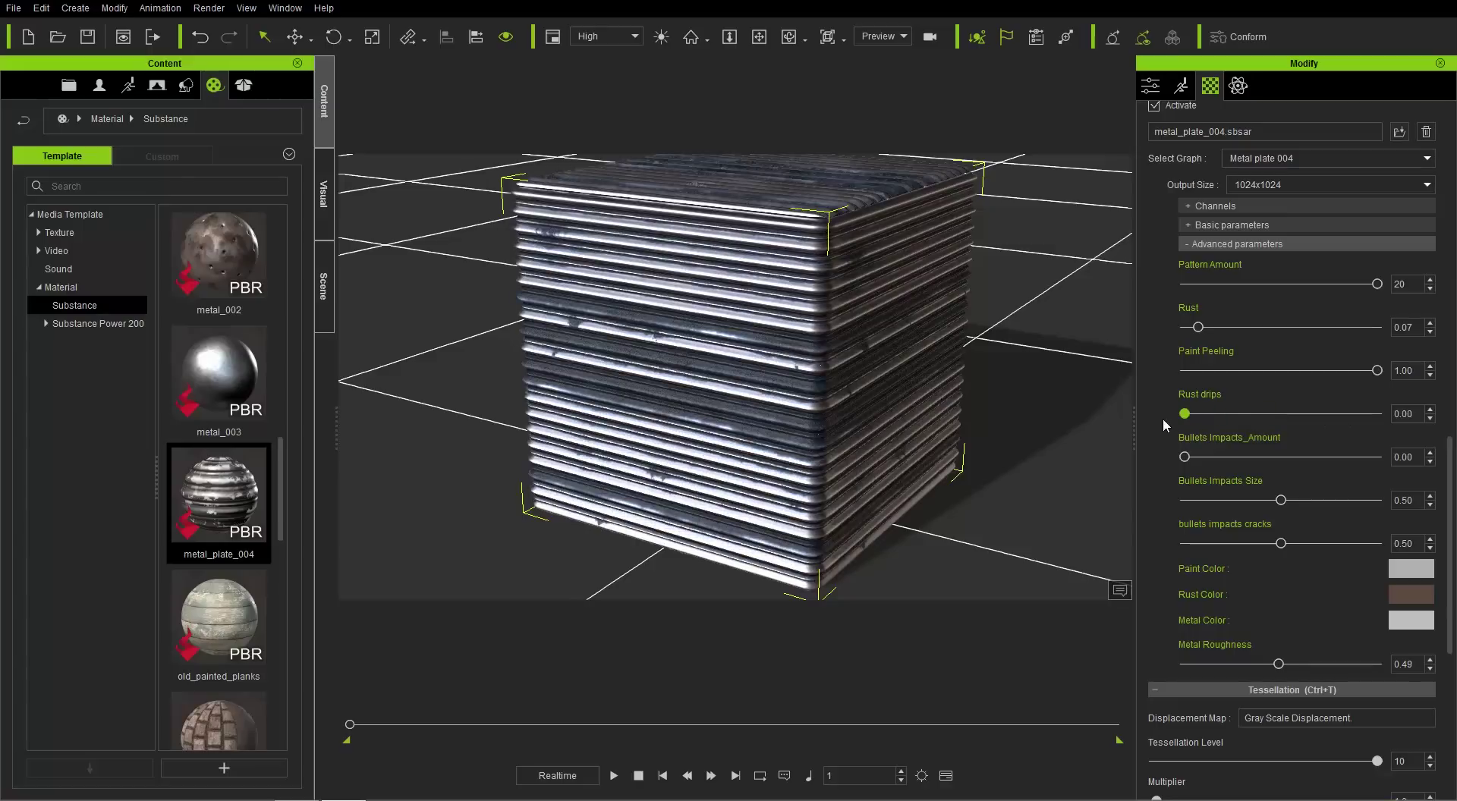
Set the substance's Rust drips to 0.19, Bullets Impacts Amount to 0.08 and Bullets Impacts Size to 0.40.
{"action": "left_click_drag", "start_coordinate": [1189, 416], "coordinate": [1223, 432]}
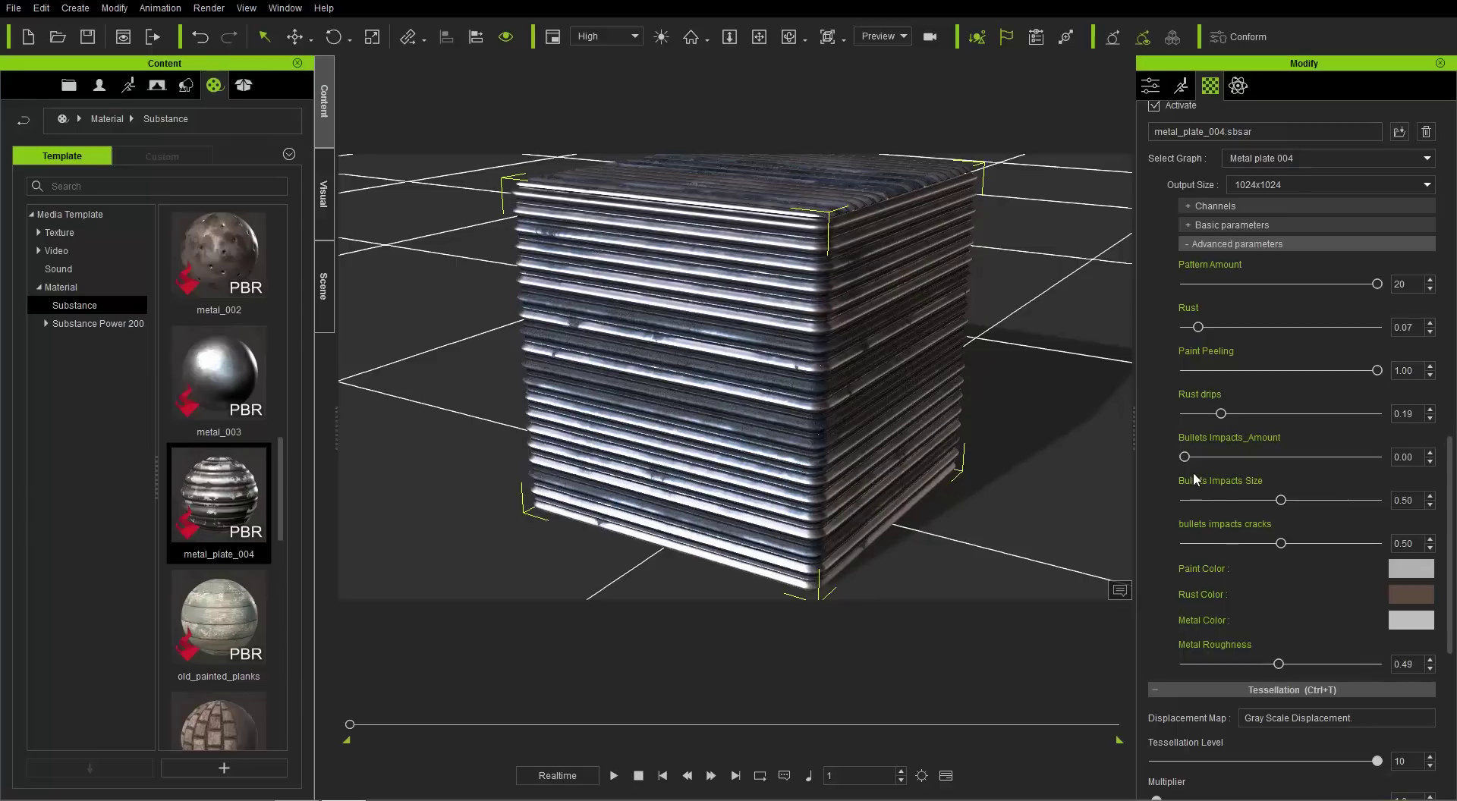
{"action": "left_click_drag", "start_coordinate": [1198, 459], "coordinate": [1203, 458]}
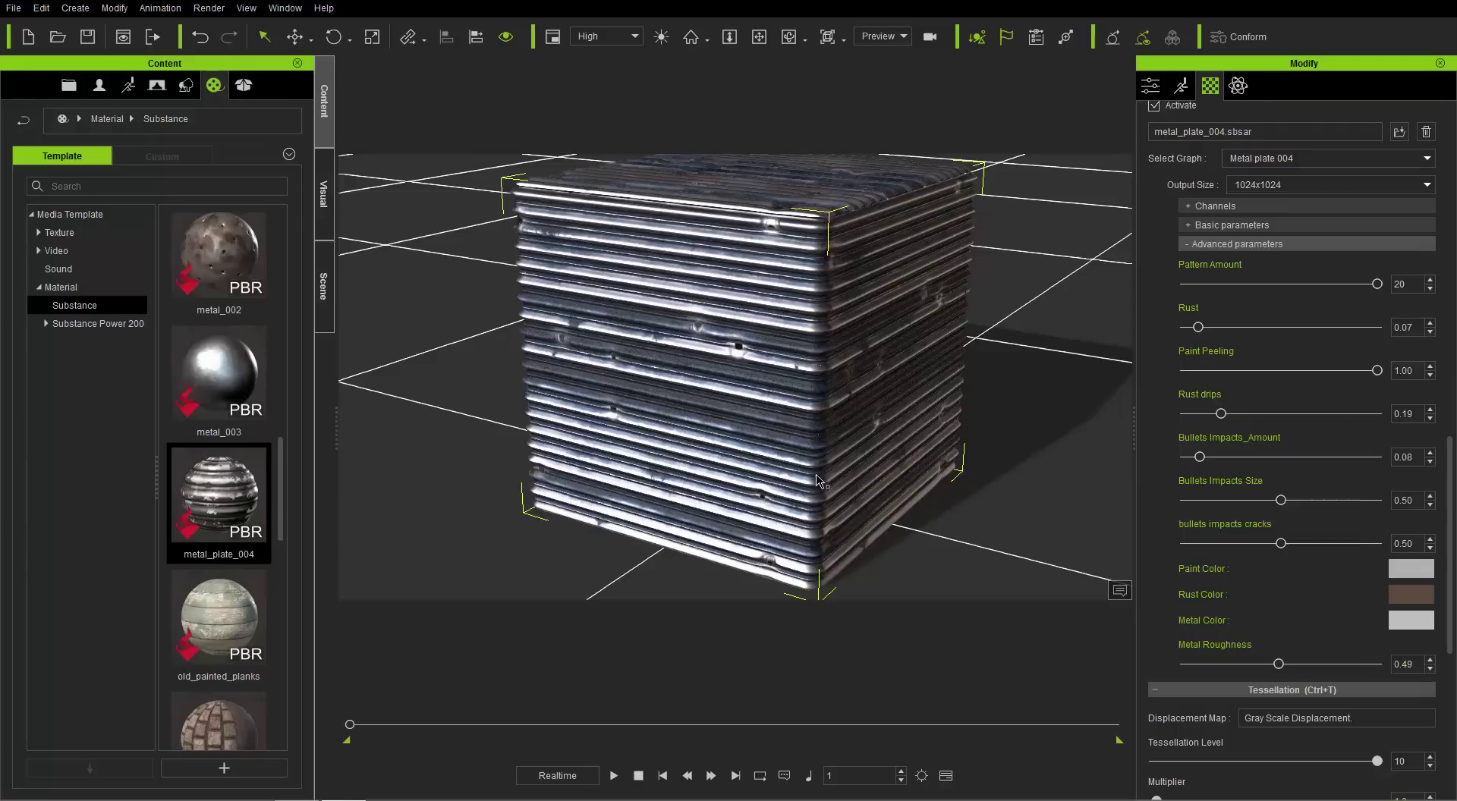
{"action": "right_click_drag", "start_coordinate": [843, 486], "coordinate": [686, 339]}
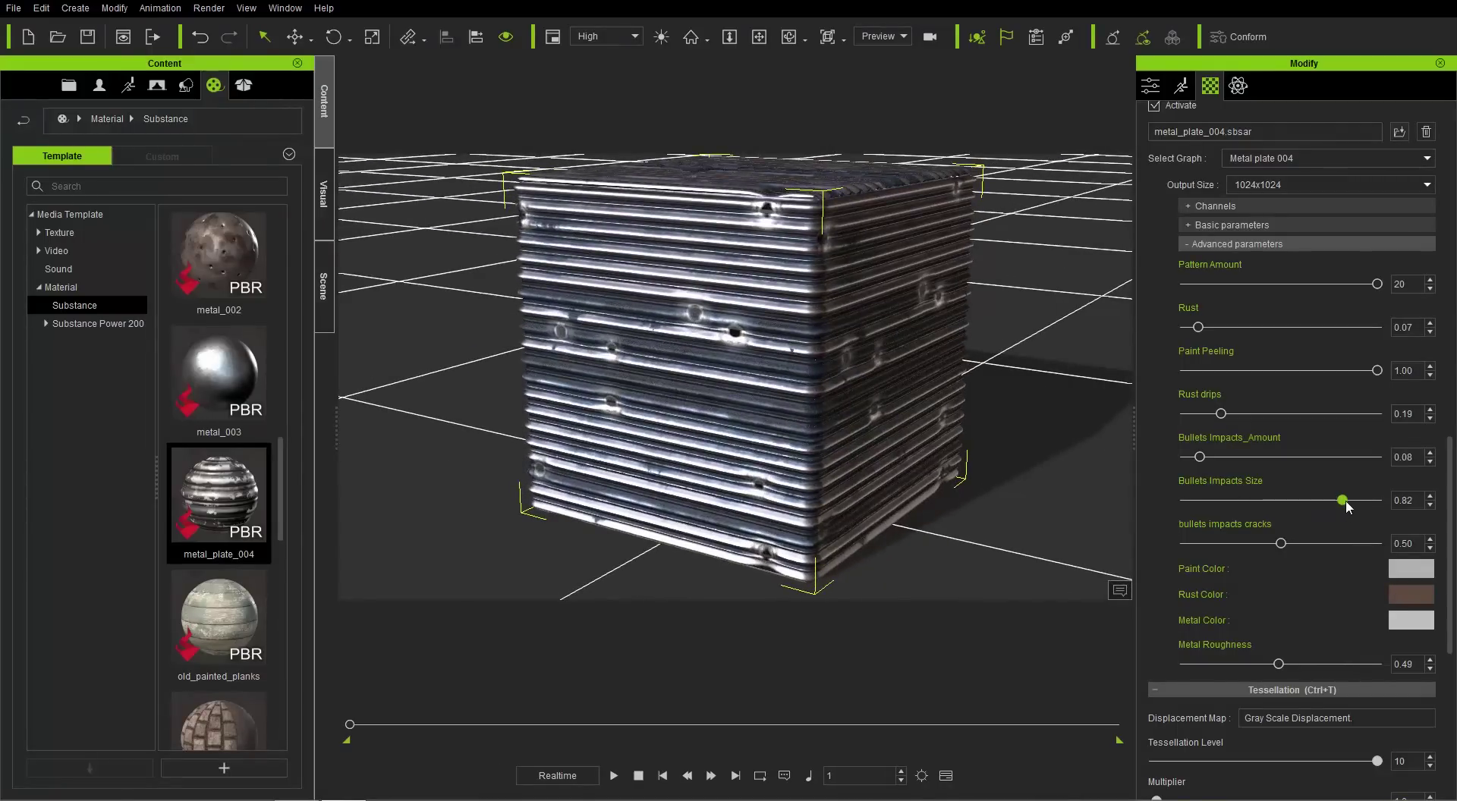
{"action": "left_click_drag", "start_coordinate": [1283, 500], "coordinate": [1266, 504]}
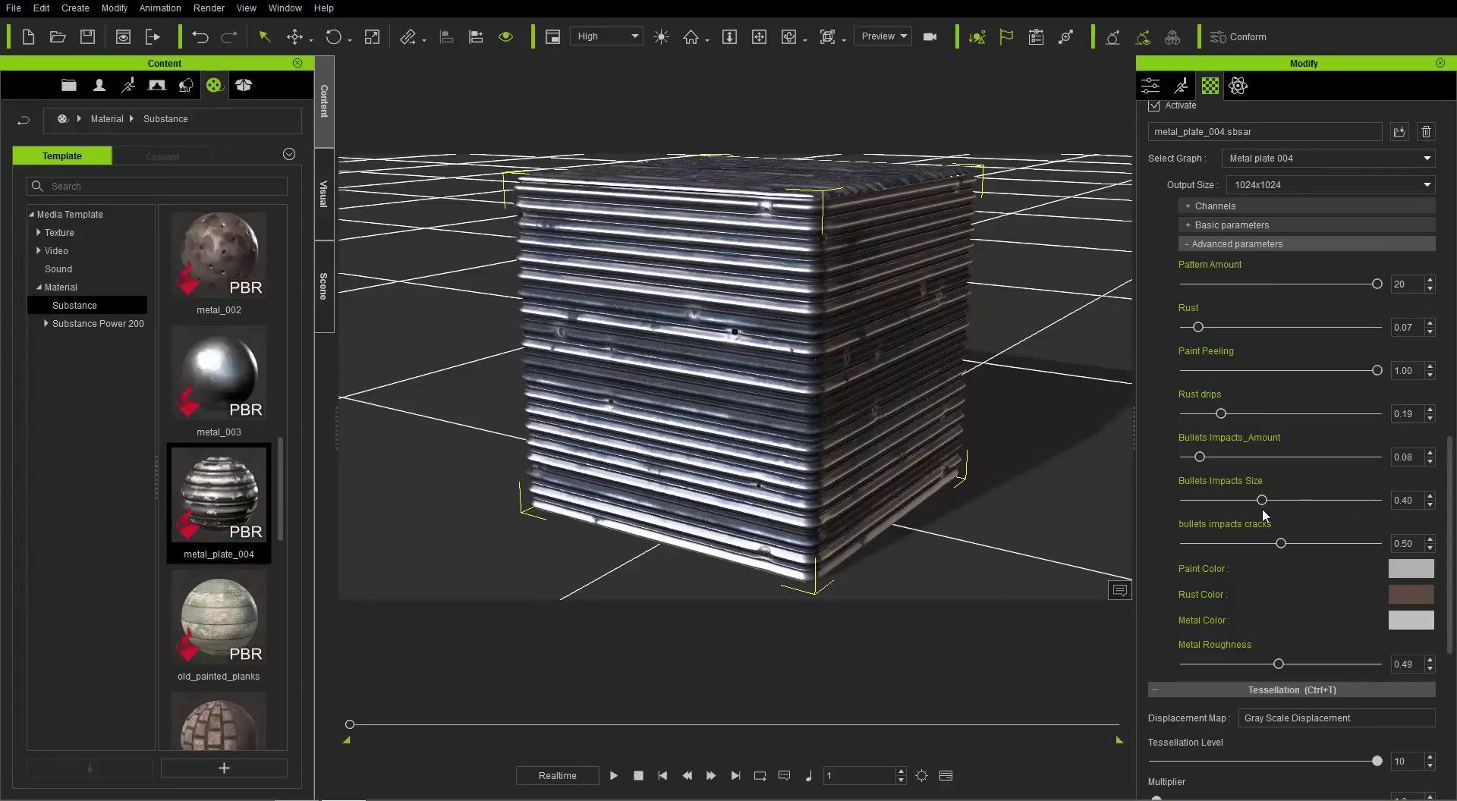
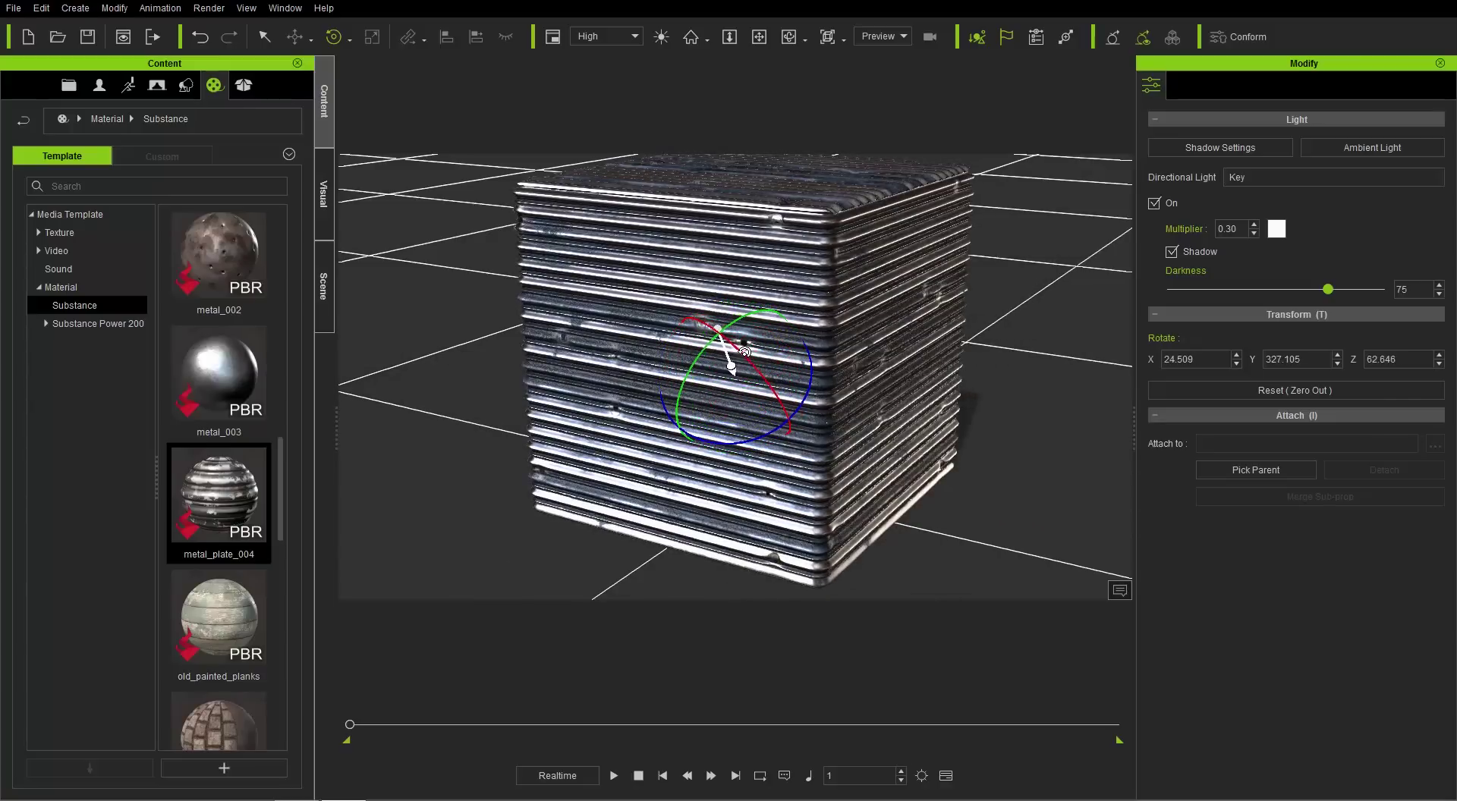
Lower the scene's Image Based Lighting strength to 28 in the visual settings.
{"action": "left_click", "coordinate": [704, 345]}
{"action": "left_click", "coordinate": [324, 196]}
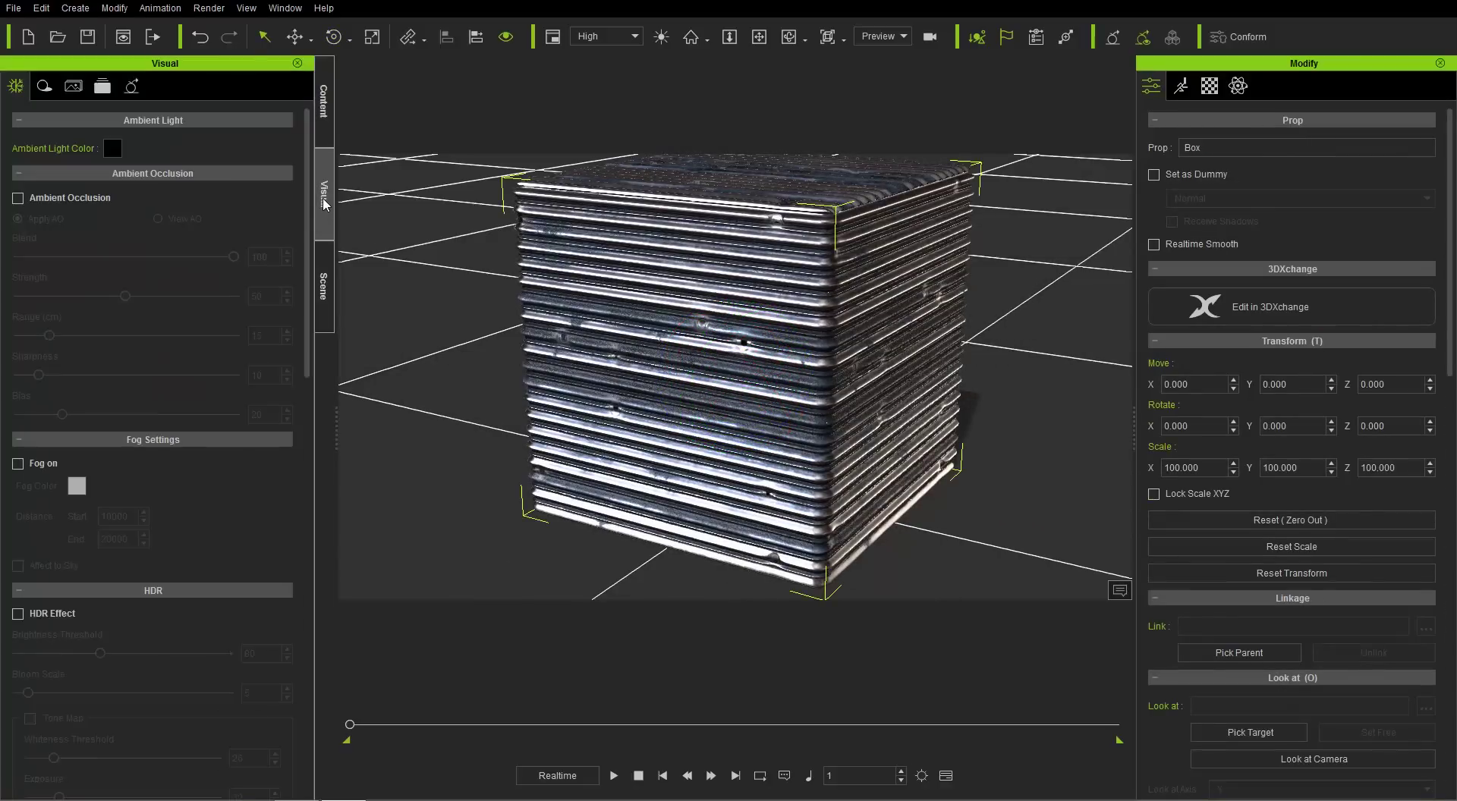
{"action": "left_click_drag", "start_coordinate": [307, 234], "coordinate": [272, 540]}
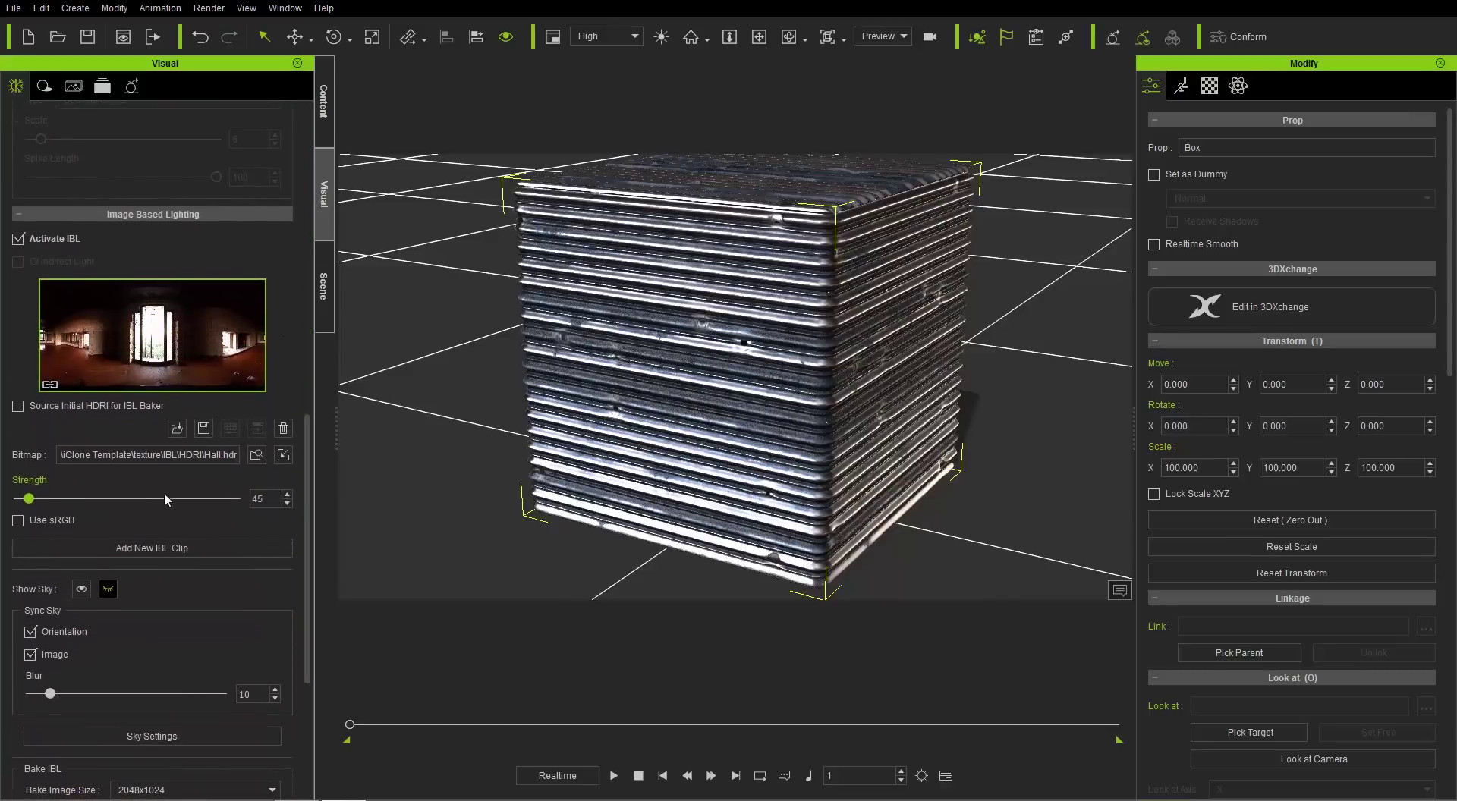
{"action": "left_click_drag", "start_coordinate": [32, 502], "coordinate": [30, 505]}
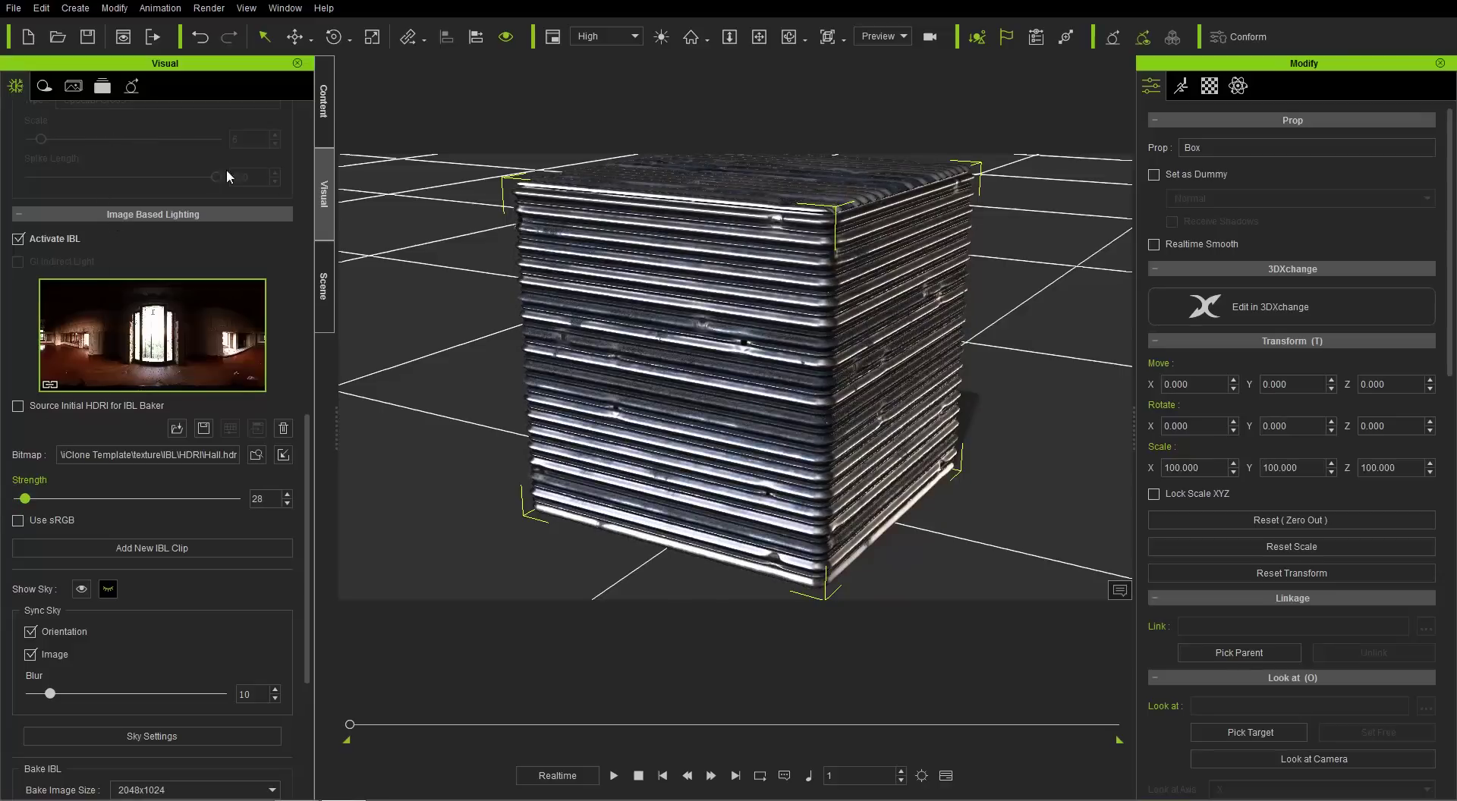
Set the Key light's multiplier to 1.50 and rotate it to about X 63.5, Y 317.1, Z 41.5.
{"action": "left_click", "coordinate": [321, 294]}
{"action": "left_click", "coordinate": [67, 224]}
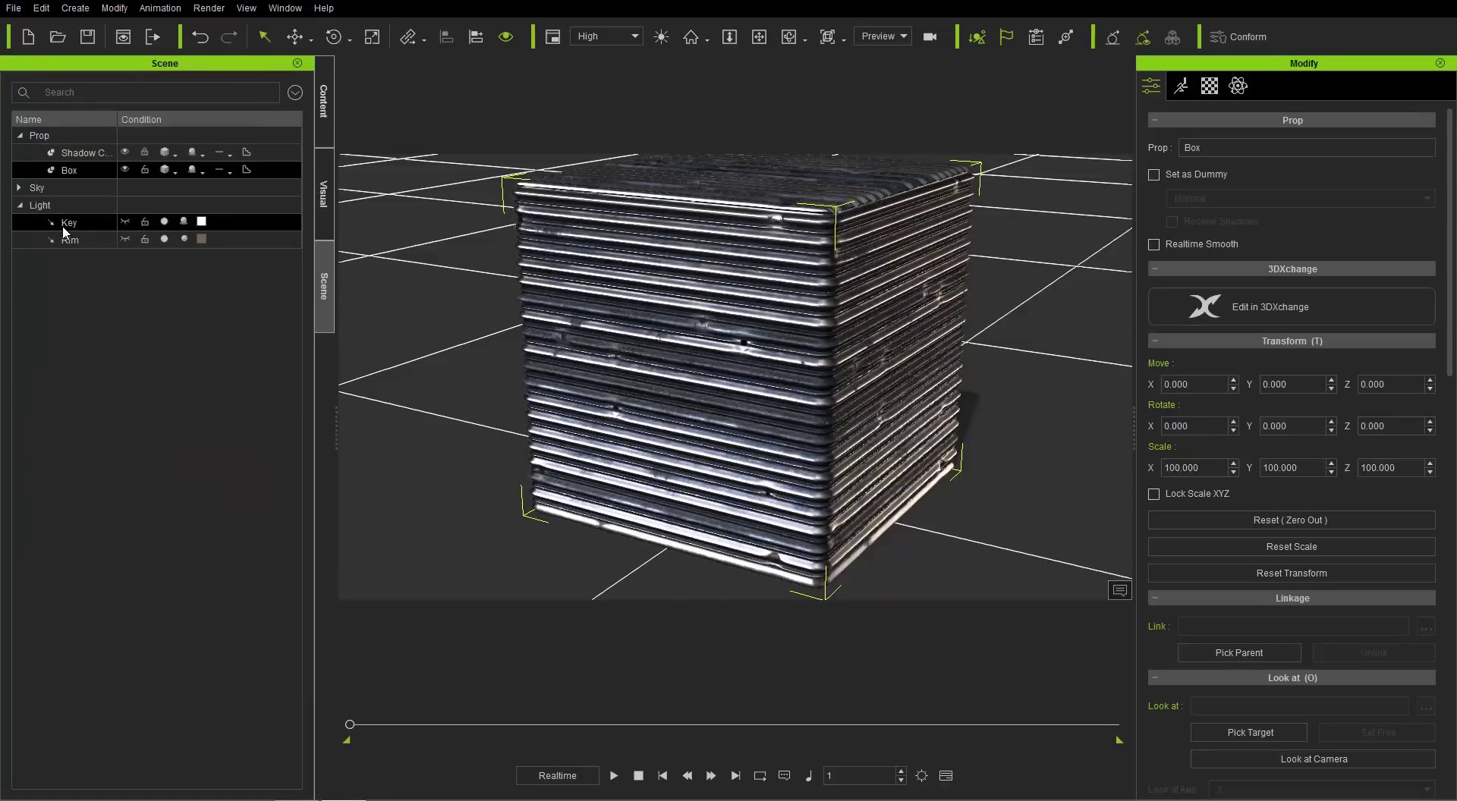
{"action": "left_click", "coordinate": [1236, 228]}
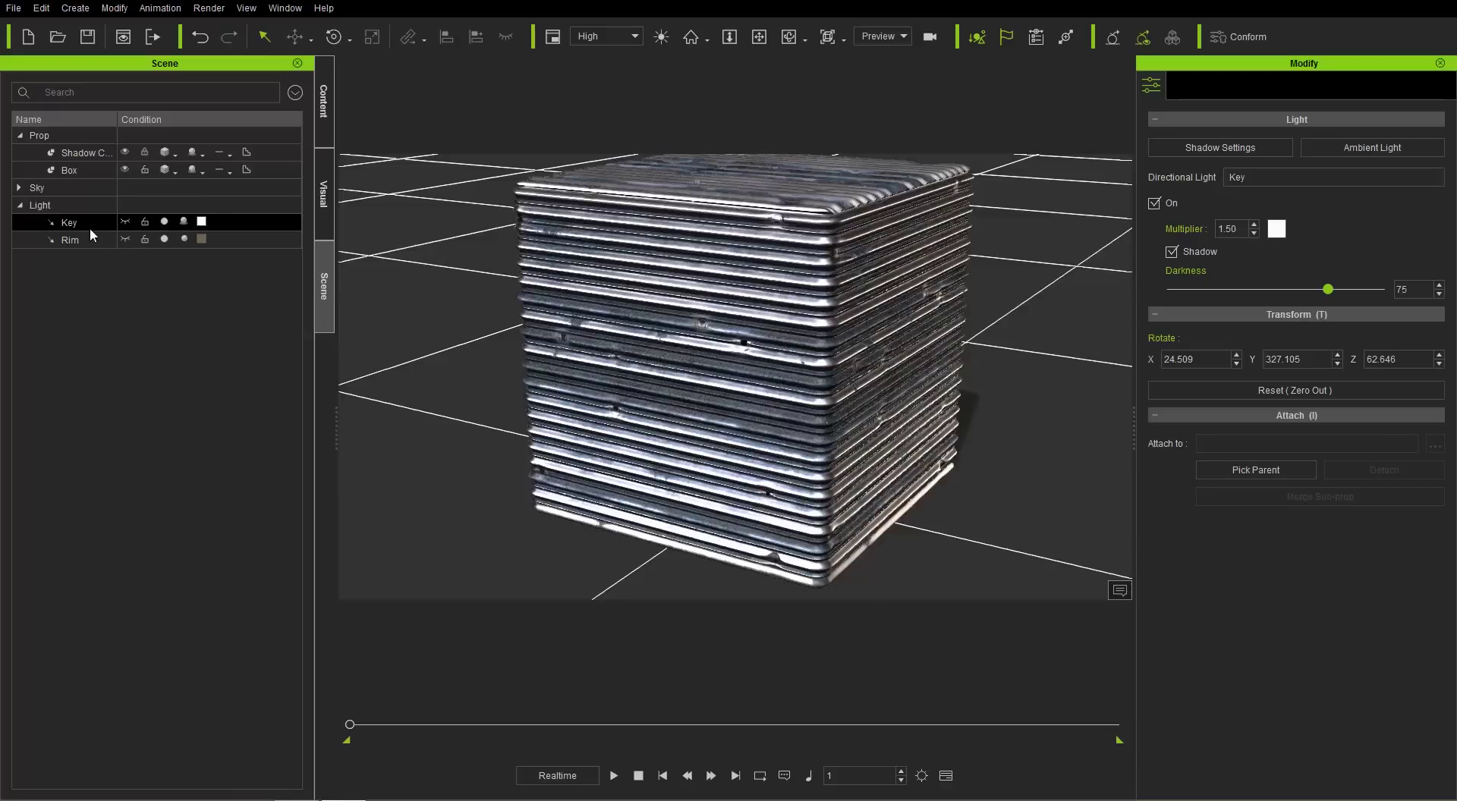
{"action": "key", "text": "e"}
{"action": "mouse_move", "coordinate": [723, 391]}
{"action": "left_mouse_down"}
{"action": "mouse_move", "coordinate": [654, 422]}
{"action": "mouse_move", "coordinate": [729, 416]}
{"action": "left_mouse_up"}
{"action": "key", "text": "q"}
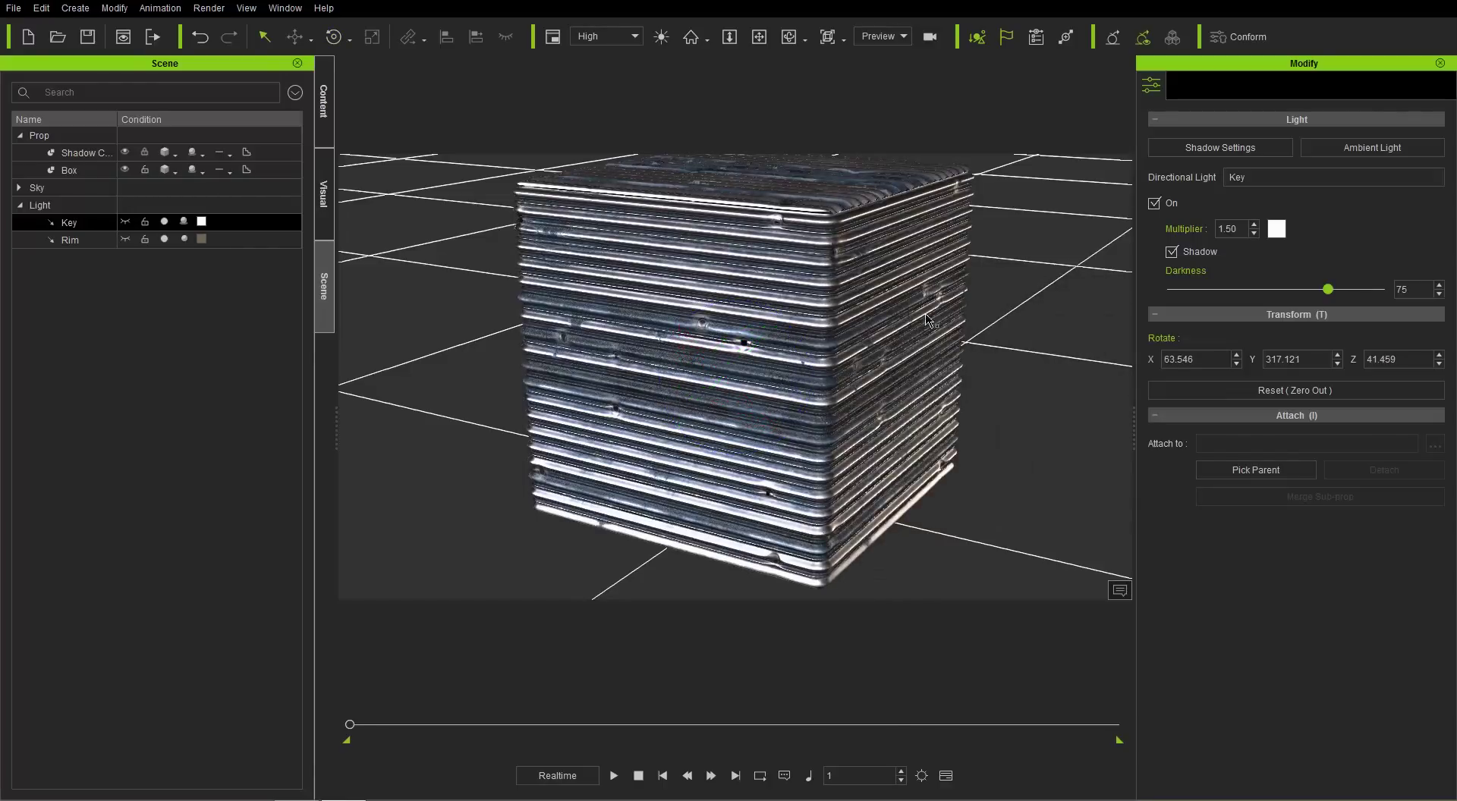
Set the box's Metal Roughness to 0.09 in the substance's advanced parameters.
{"action": "left_click", "coordinate": [909, 329]}
{"action": "left_click", "coordinate": [1210, 85]}
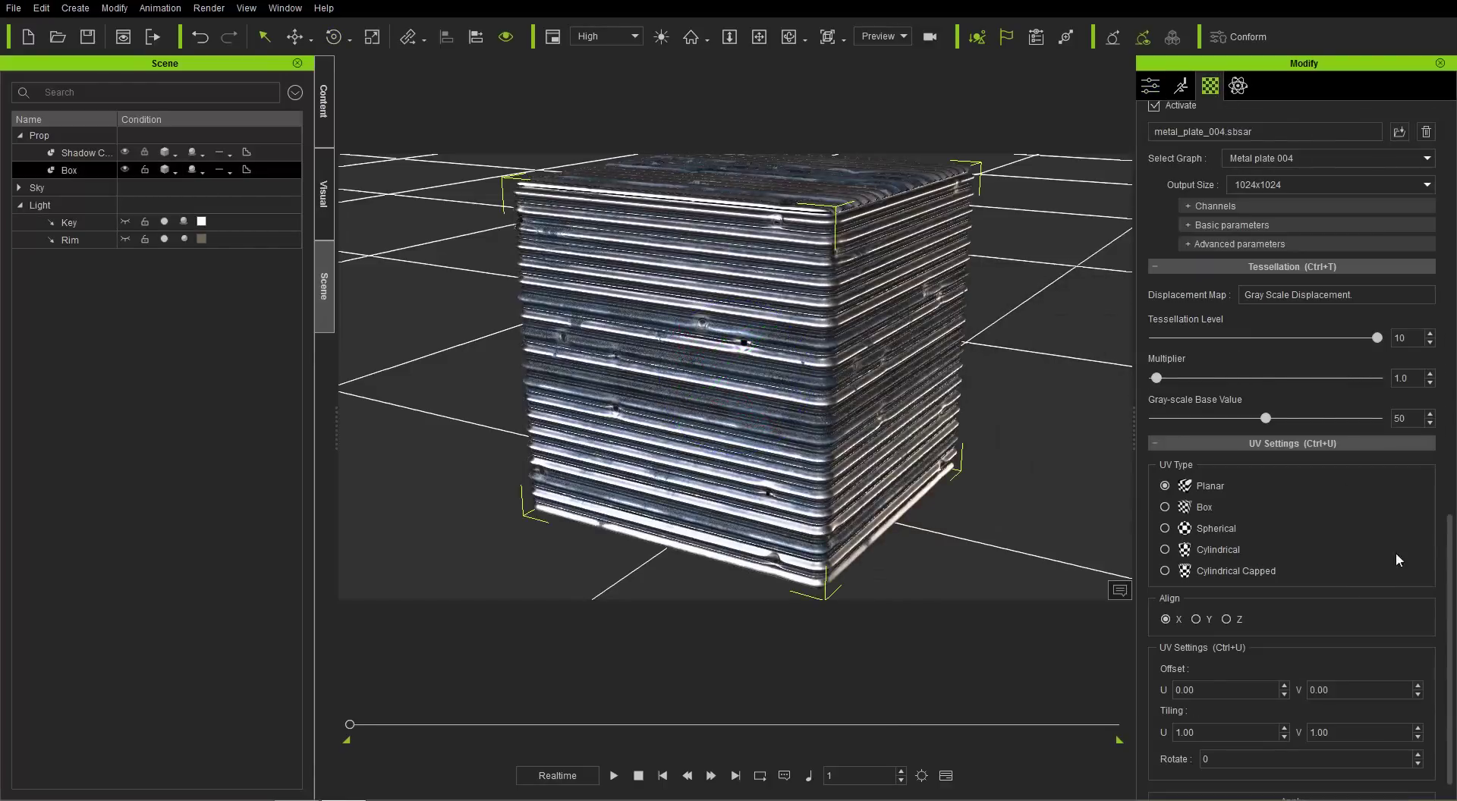
{"action": "left_click", "coordinate": [1251, 247]}
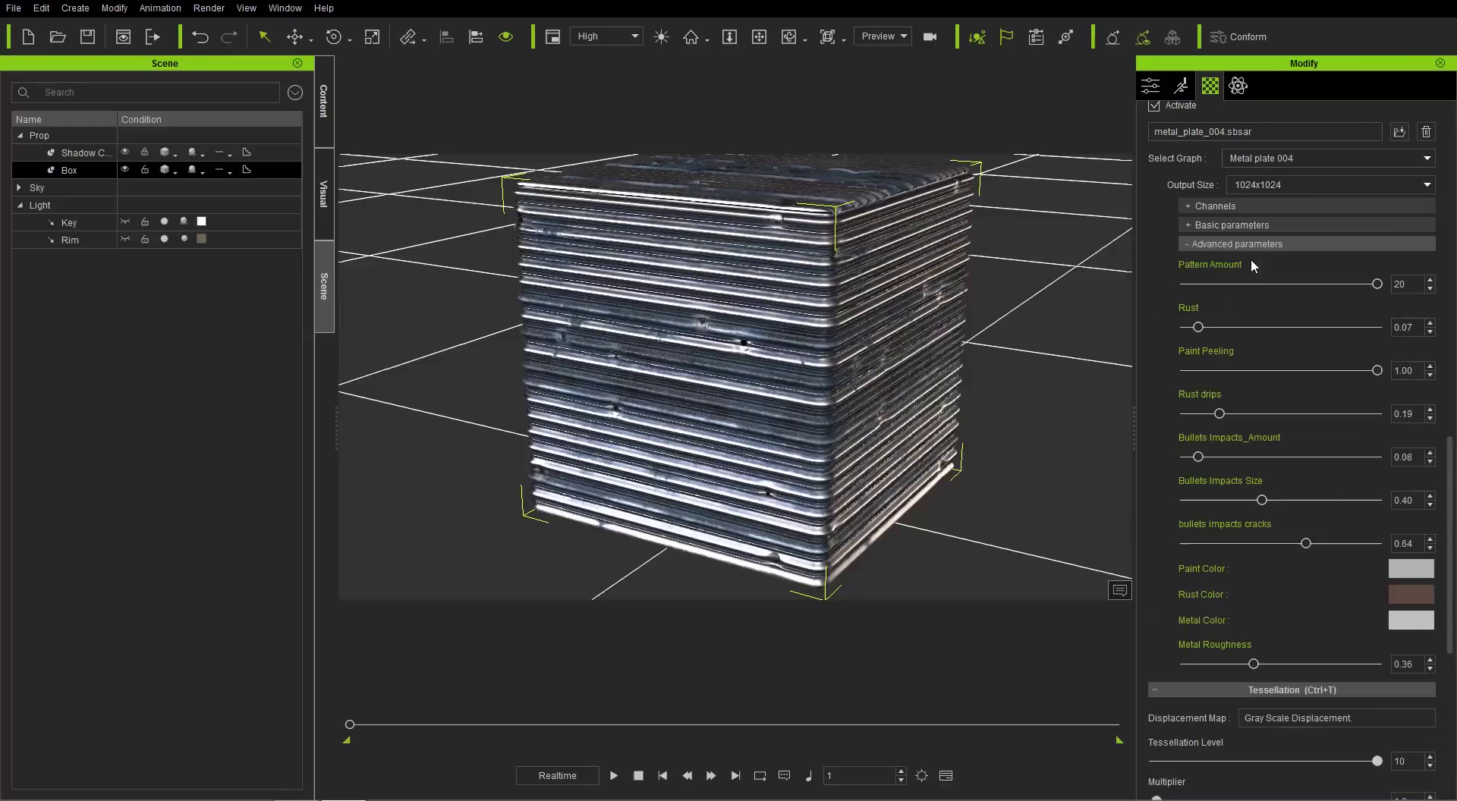
{"action": "left_click_drag", "start_coordinate": [1250, 667], "coordinate": [1203, 675]}
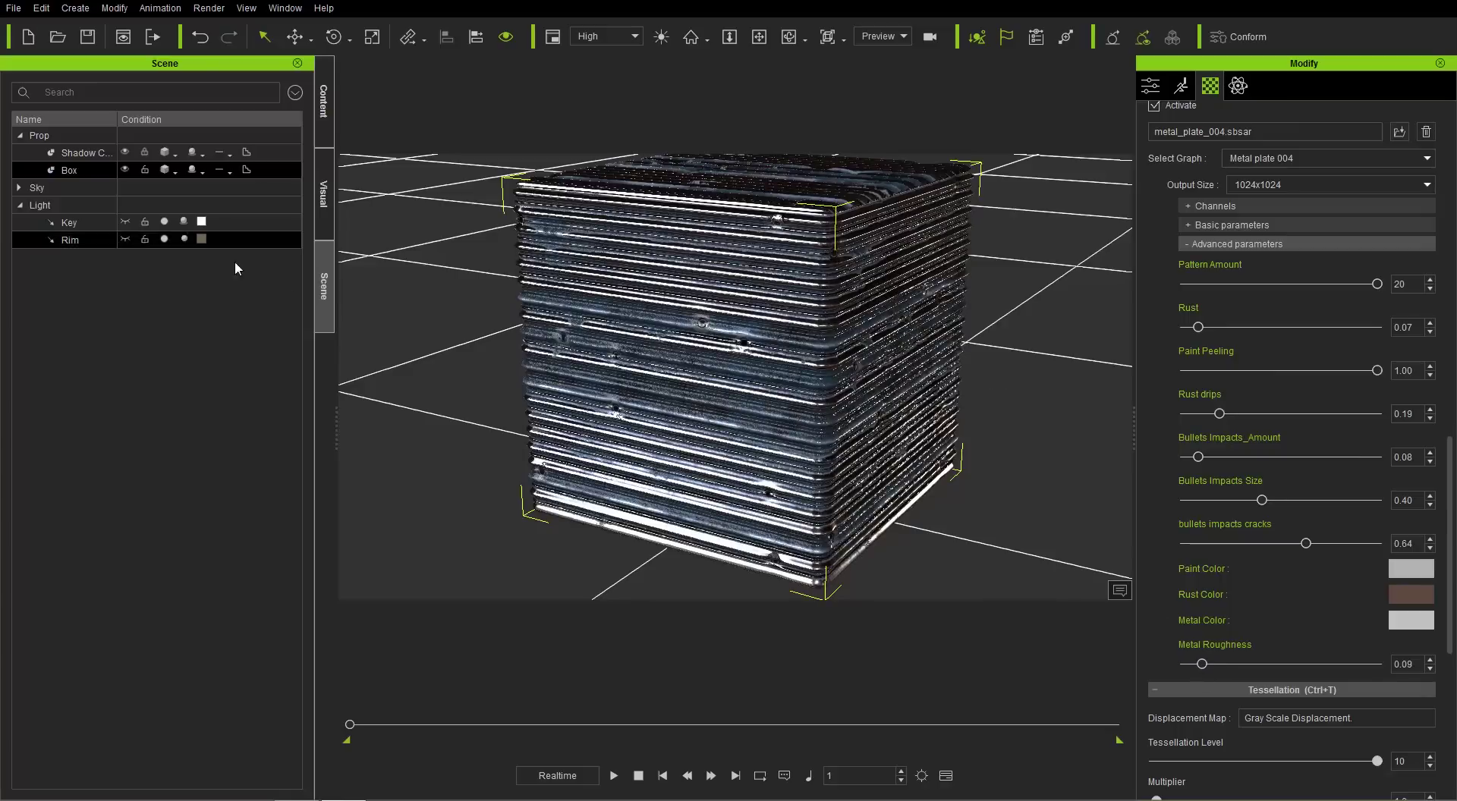
Rotate the scene light to relight the metal box, and reselect the box.
{"action": "left_click", "coordinate": [775, 364]}
{"action": "key", "text": "e"}
{"action": "left_click_drag", "start_coordinate": [772, 327], "coordinate": [710, 355]}
{"action": "left_click", "coordinate": [896, 258]}
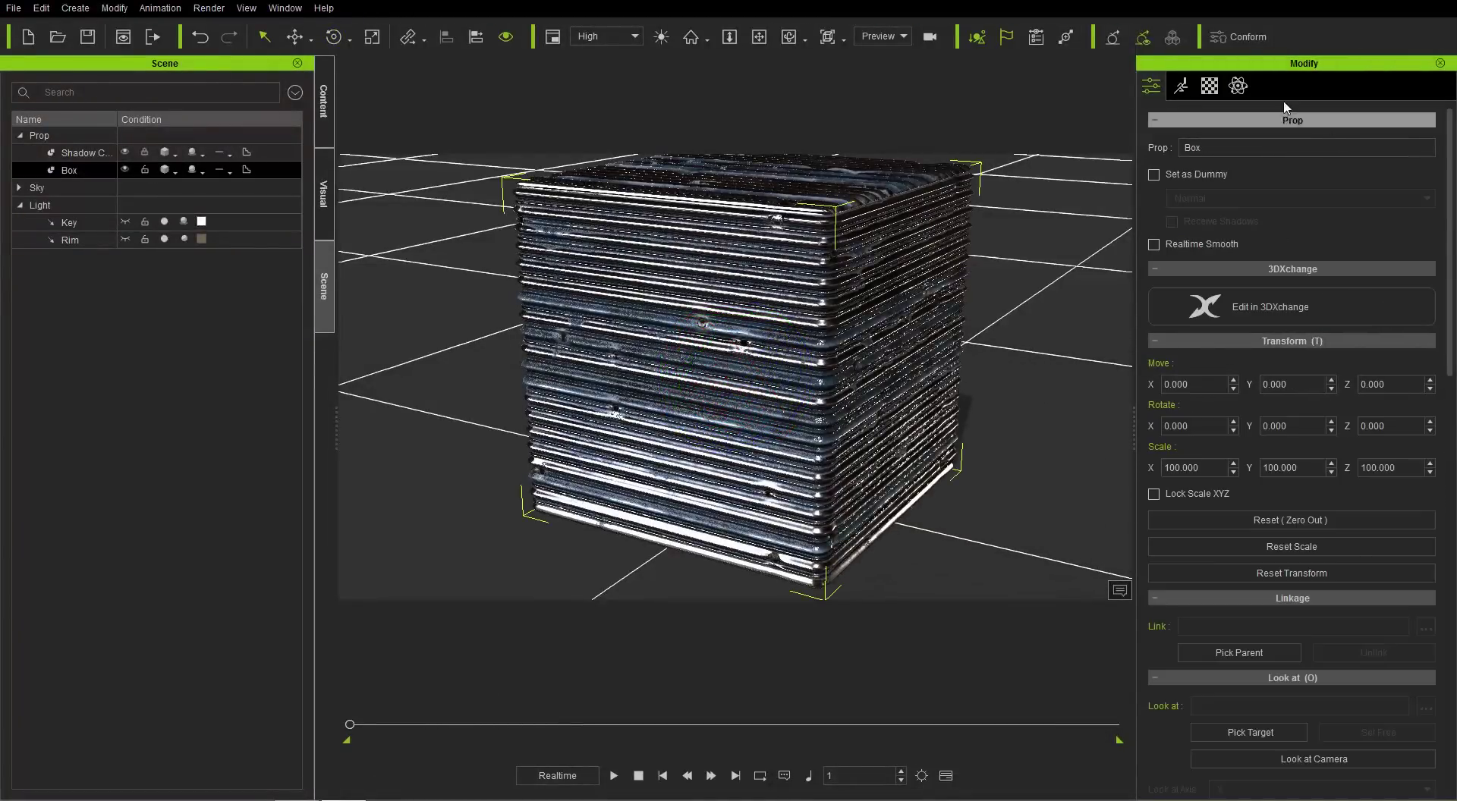
Set the box's Rust to 0.11 in the metal plate substance's advanced parameters.
{"action": "left_click", "coordinate": [1216, 88]}
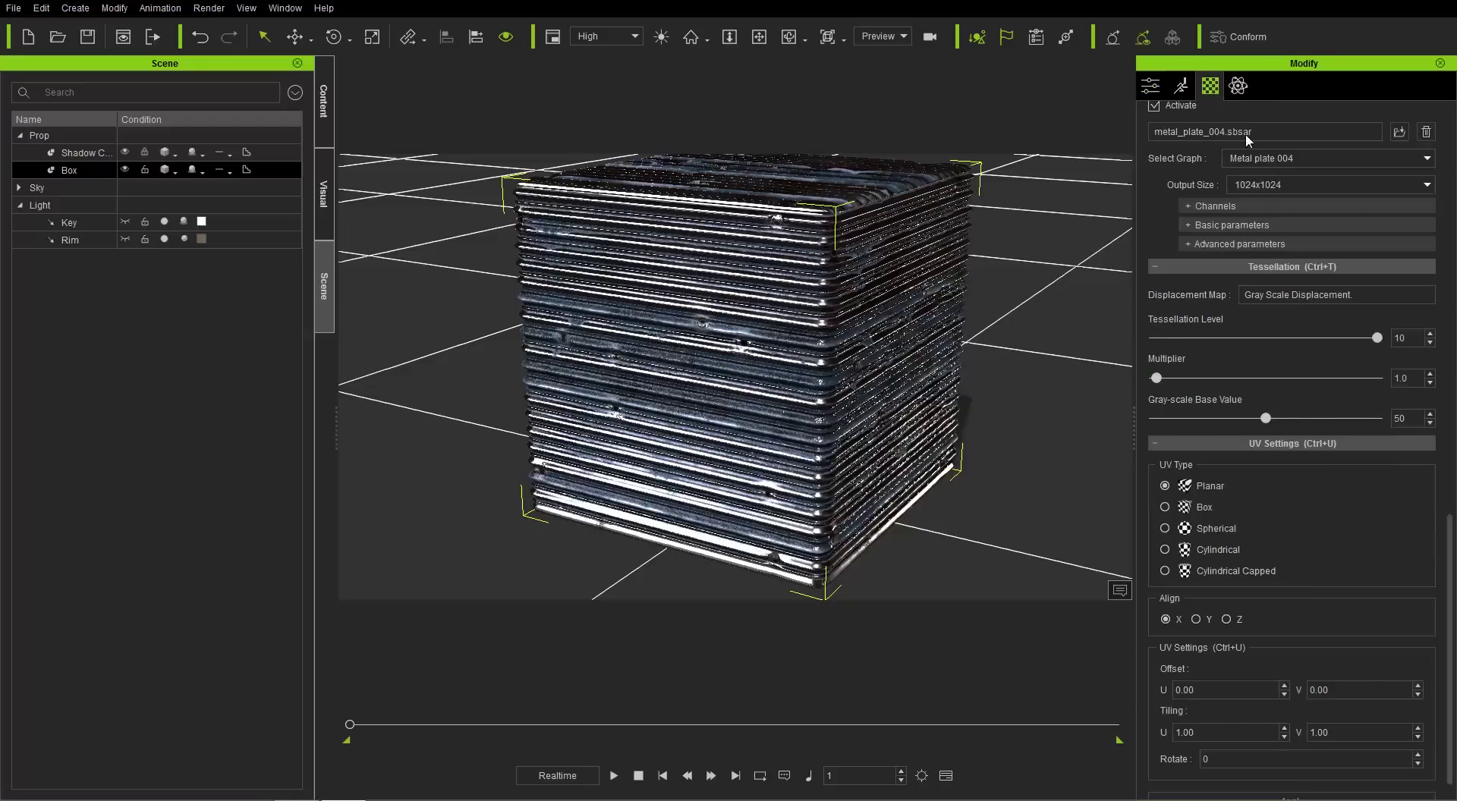
{"action": "left_click", "coordinate": [1240, 244]}
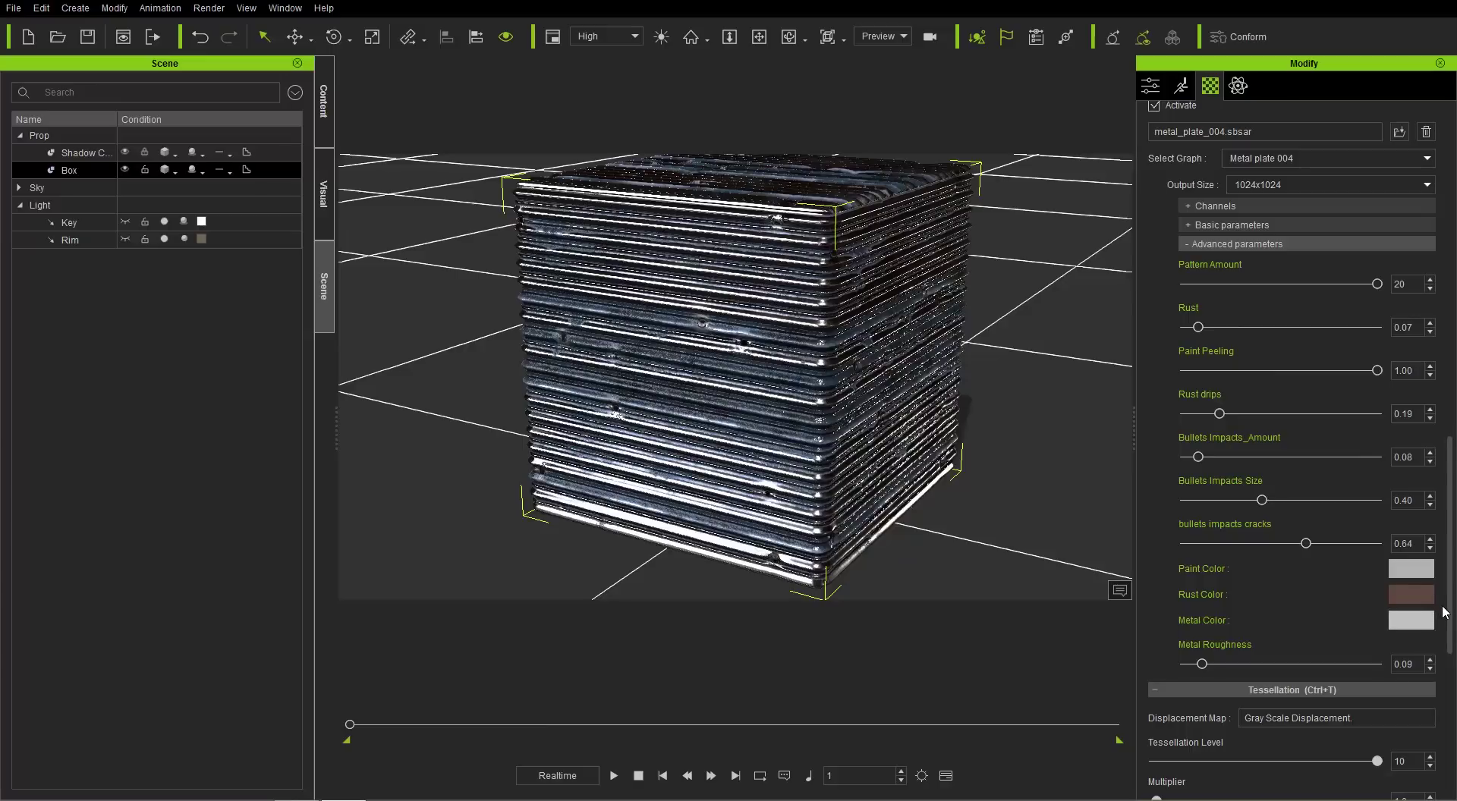
{"action": "scroll", "coordinate": [1392, 562], "scroll_direction": "up", "scroll_amount": 1}
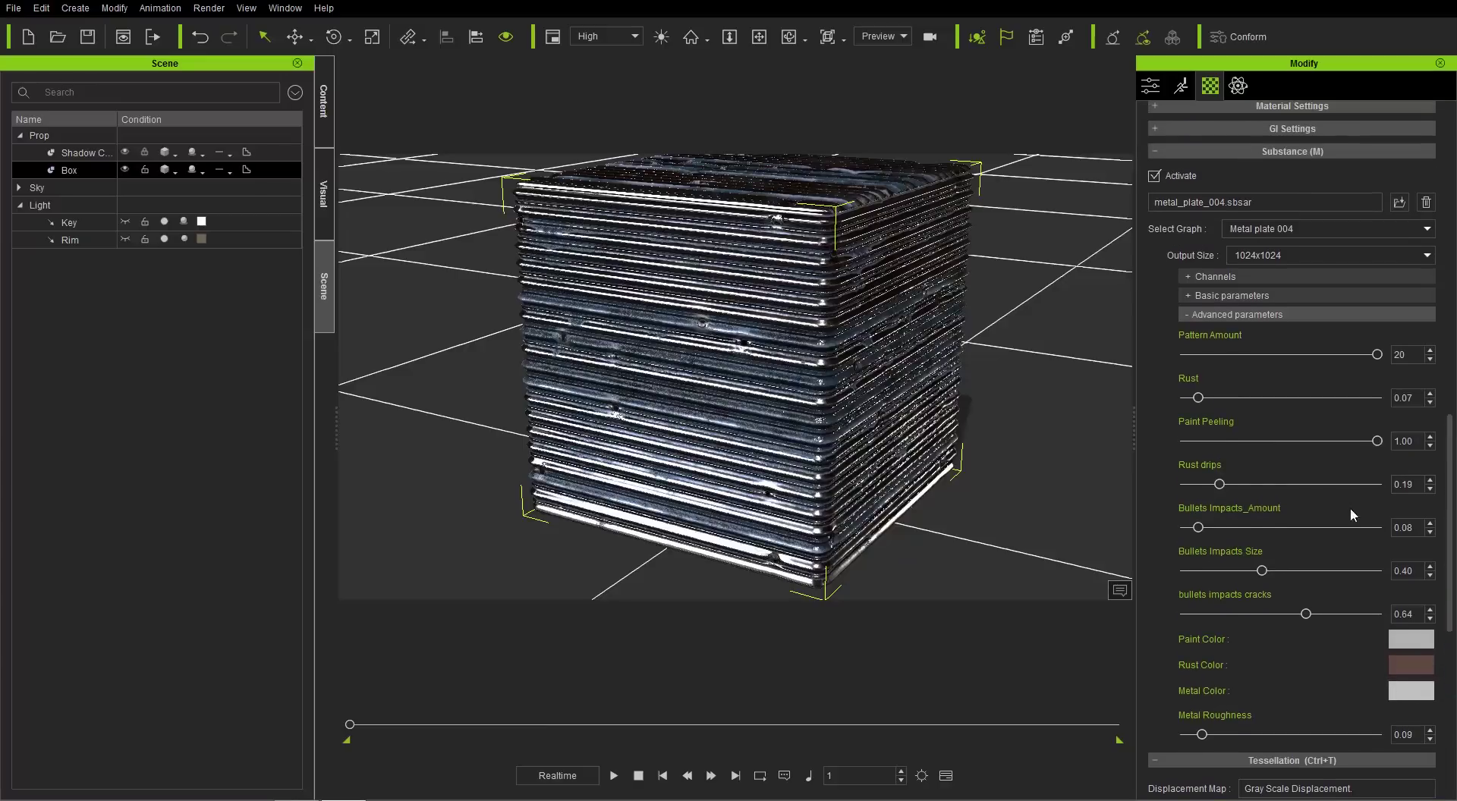
{"action": "left_click_drag", "start_coordinate": [1200, 401], "coordinate": [1212, 404]}
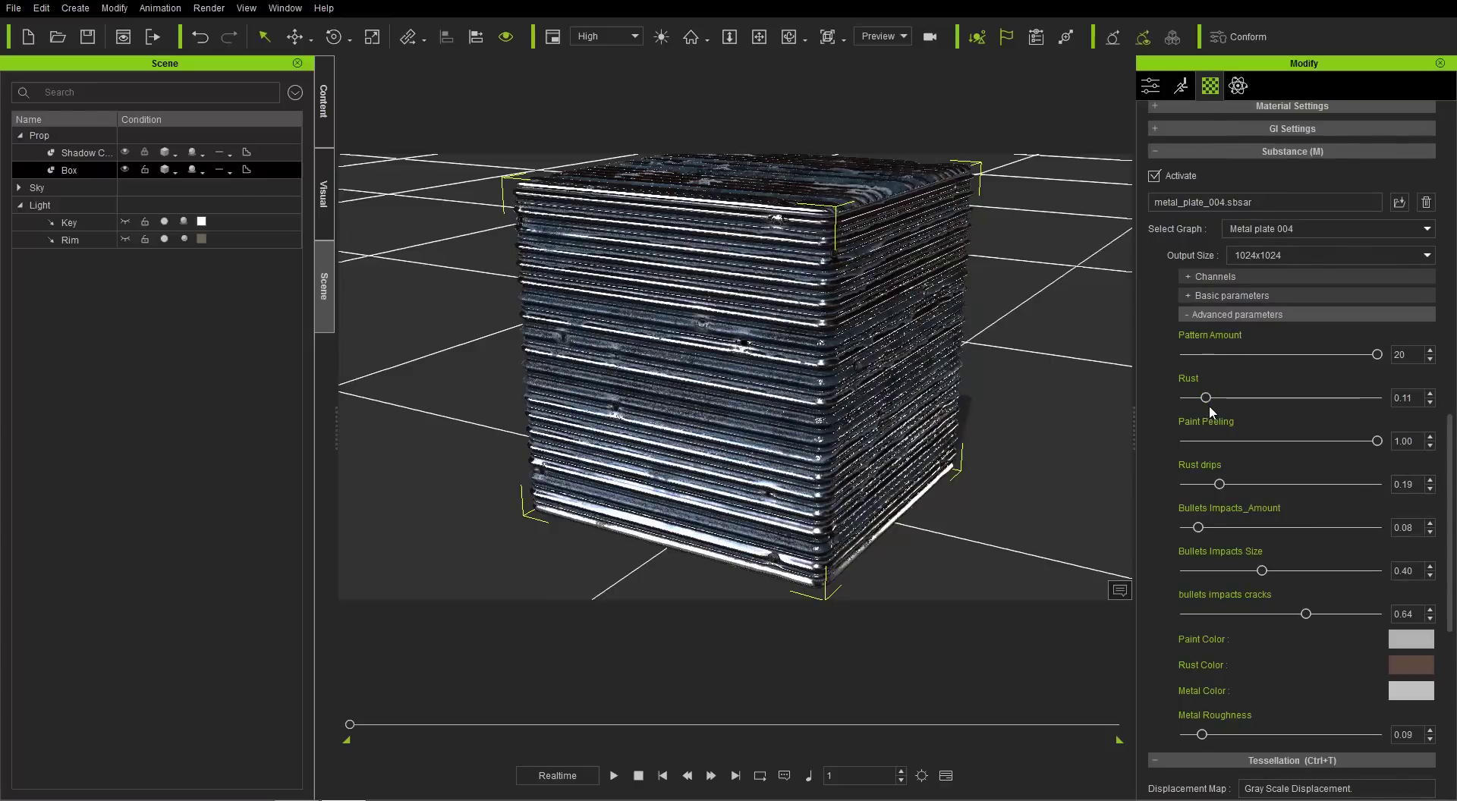
Try the metal plate substance at output sizes 2048x2048 and 512x512.
{"action": "left_click", "coordinate": [1272, 255]}
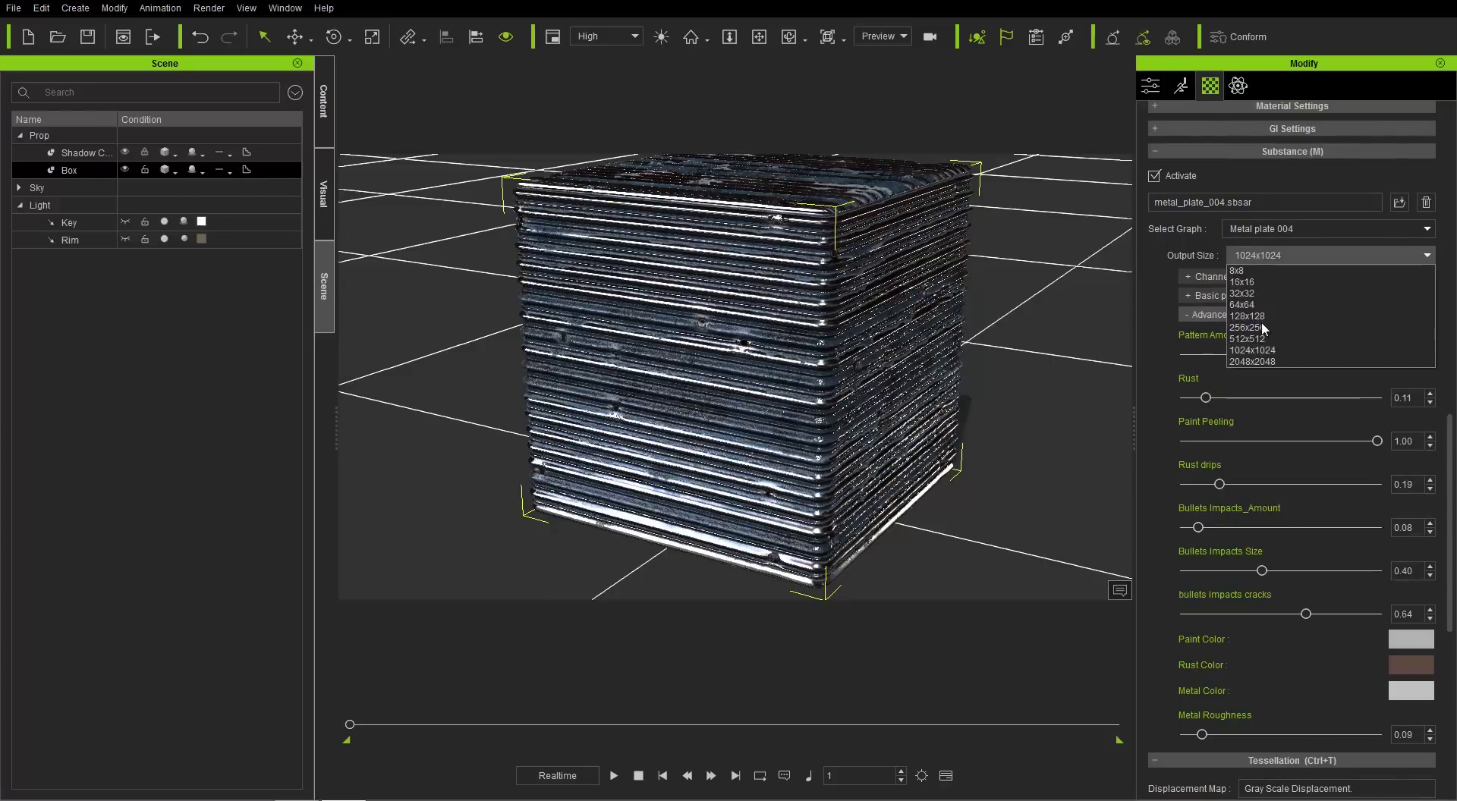
{"action": "left_click", "coordinate": [1270, 360]}
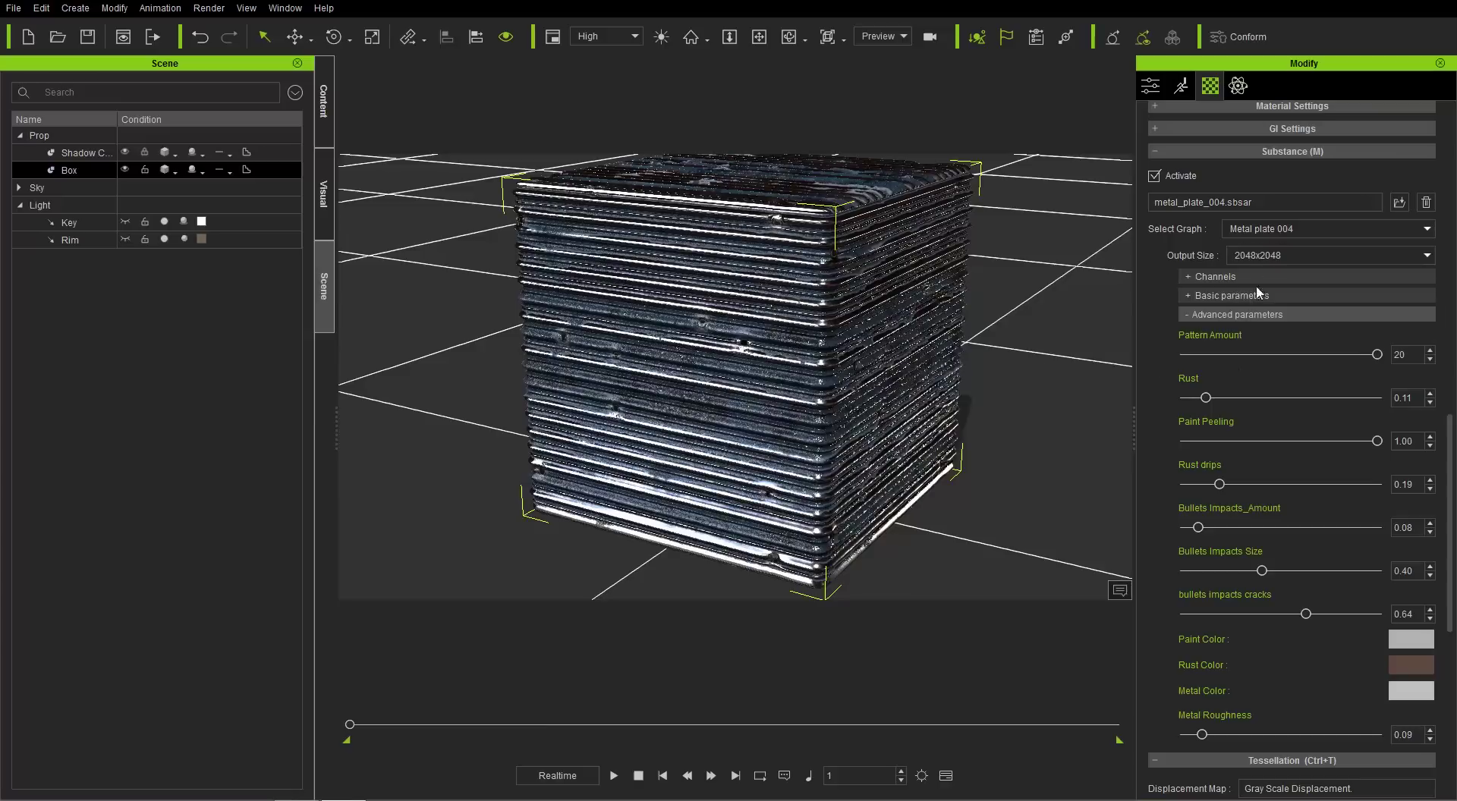
{"action": "left_click", "coordinate": [1275, 256]}
{"action": "left_click", "coordinate": [1258, 338]}
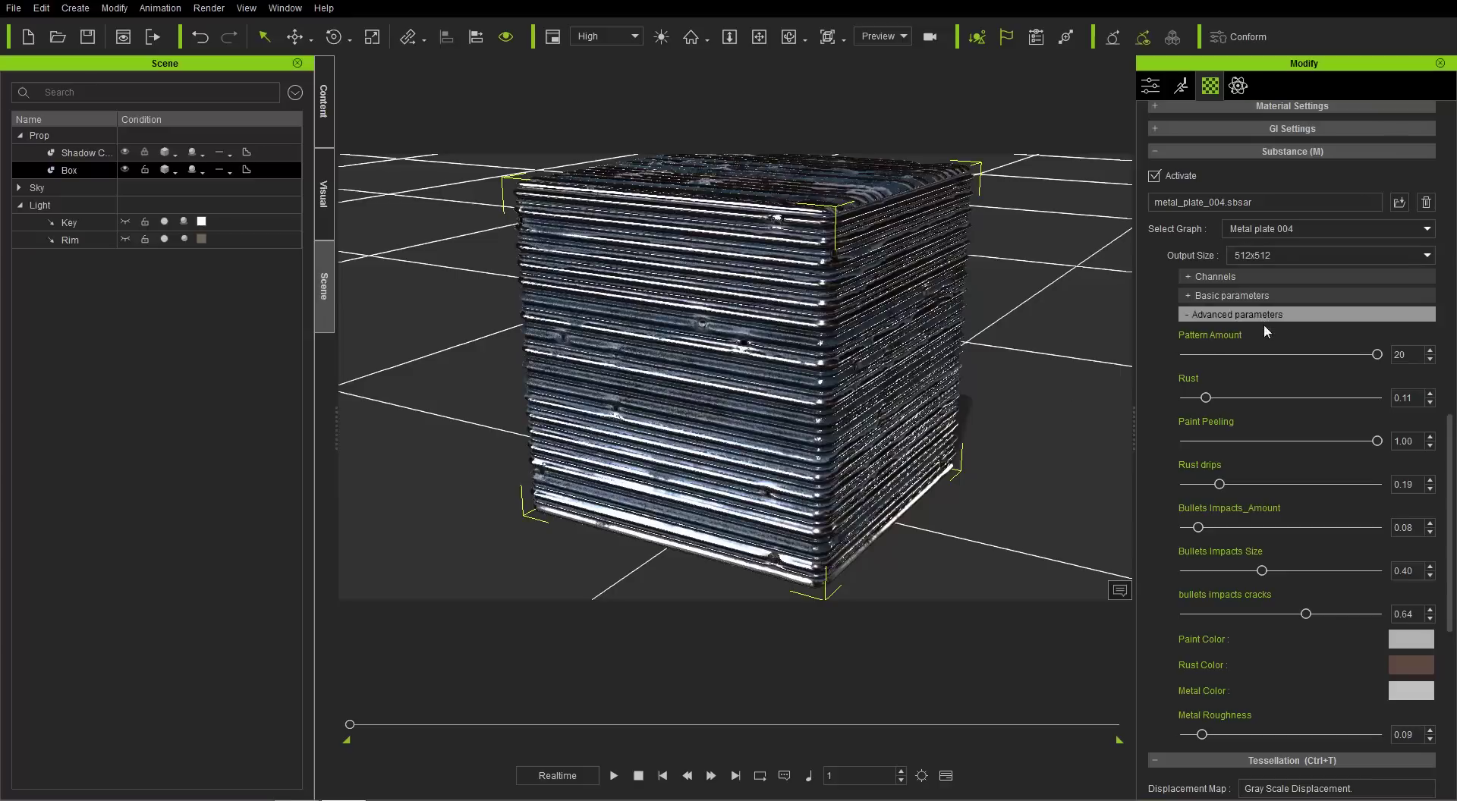
Set the substance's Pattern Amount to 12 and its output size to 2048x2048.
{"action": "left_click_drag", "start_coordinate": [1376, 355], "coordinate": [1290, 359]}
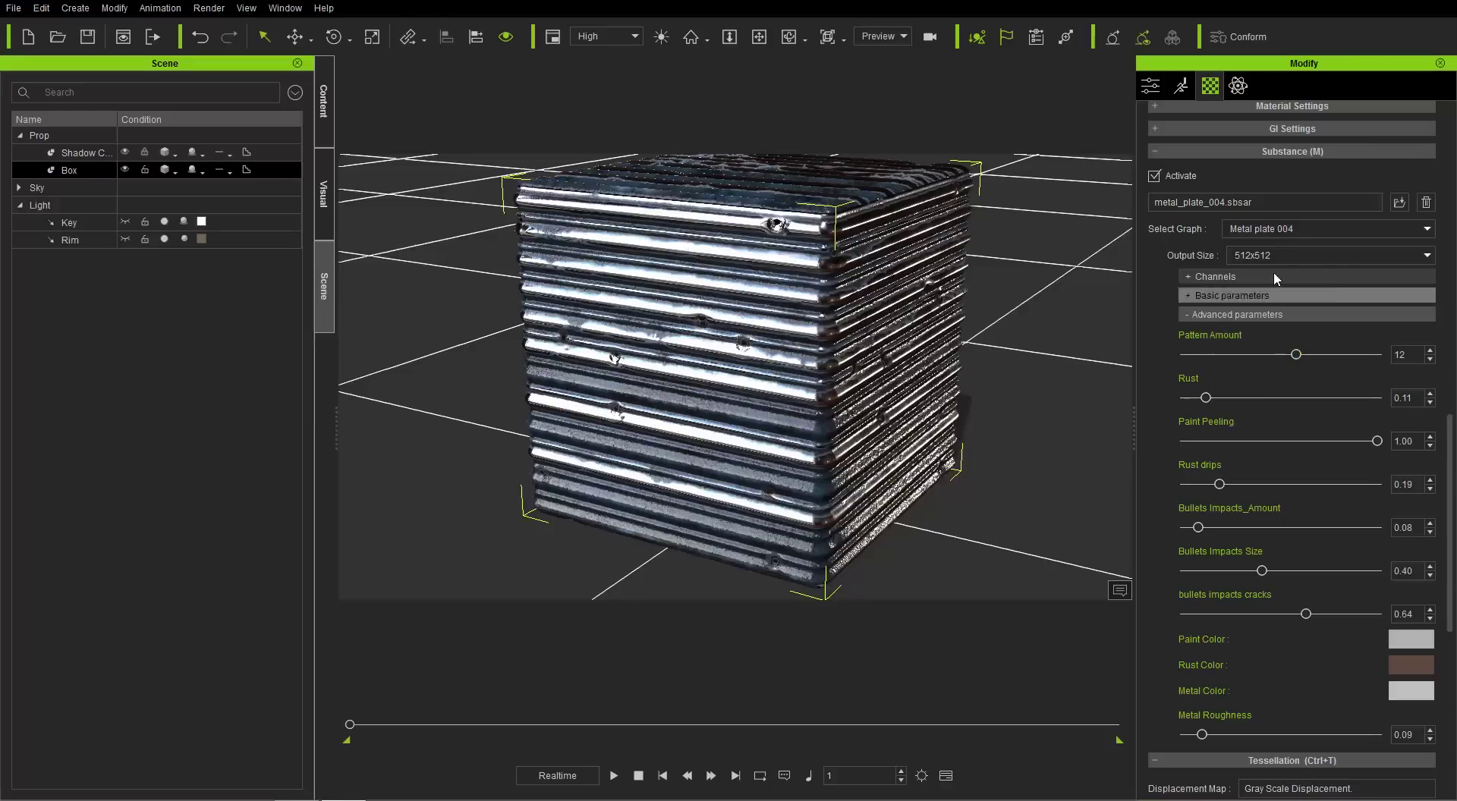
{"action": "left_click", "coordinate": [1272, 257]}
{"action": "left_click", "coordinate": [1273, 358]}
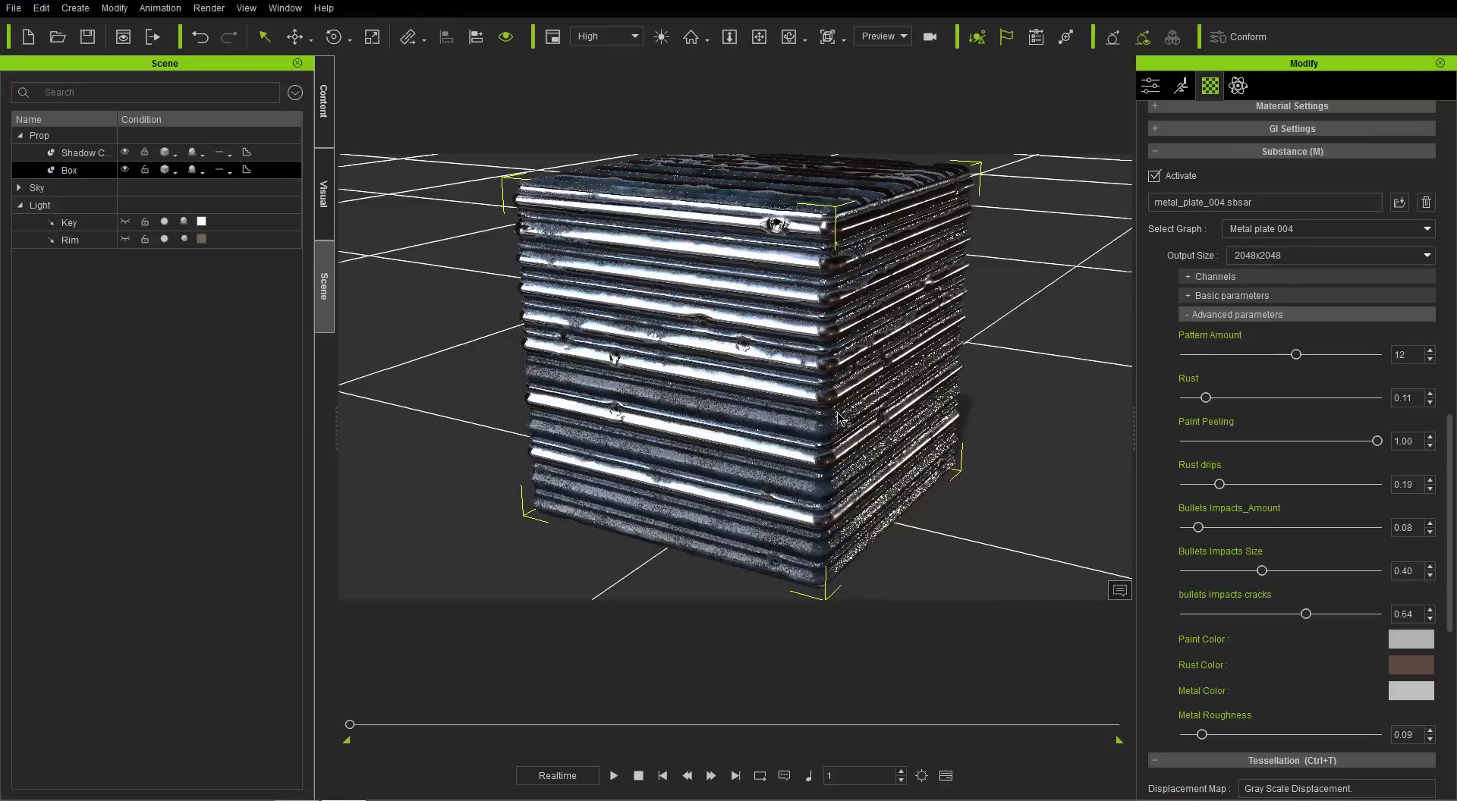
Set Metal Roughness to 0.22 and the output size to 1024x1024, and collapse the advanced parameters.
{"action": "right_click_drag", "start_coordinate": [748, 424], "coordinate": [851, 446]}
{"action": "left_click_drag", "start_coordinate": [1202, 734], "coordinate": [1228, 736]}
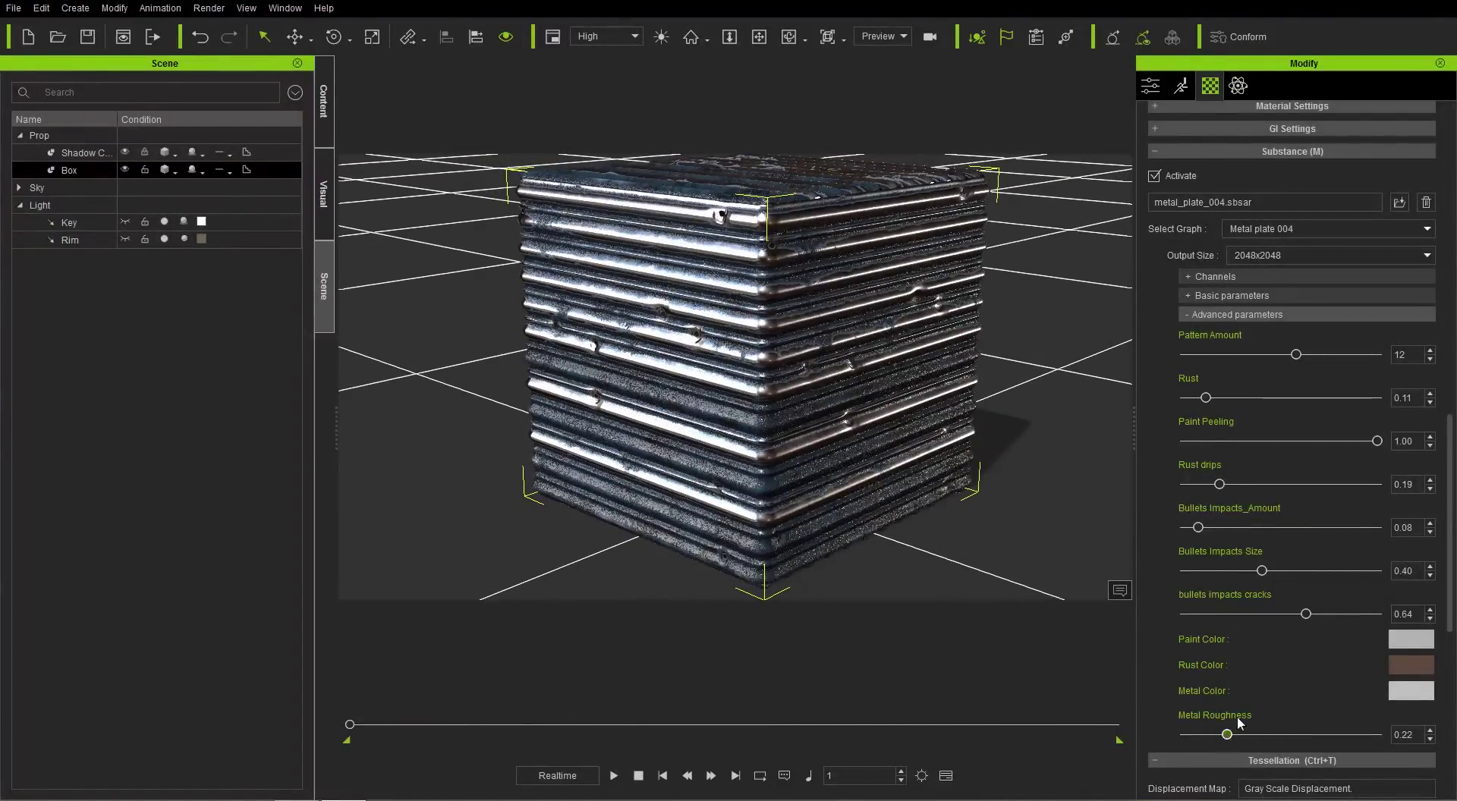
{"action": "left_click", "coordinate": [1293, 255]}
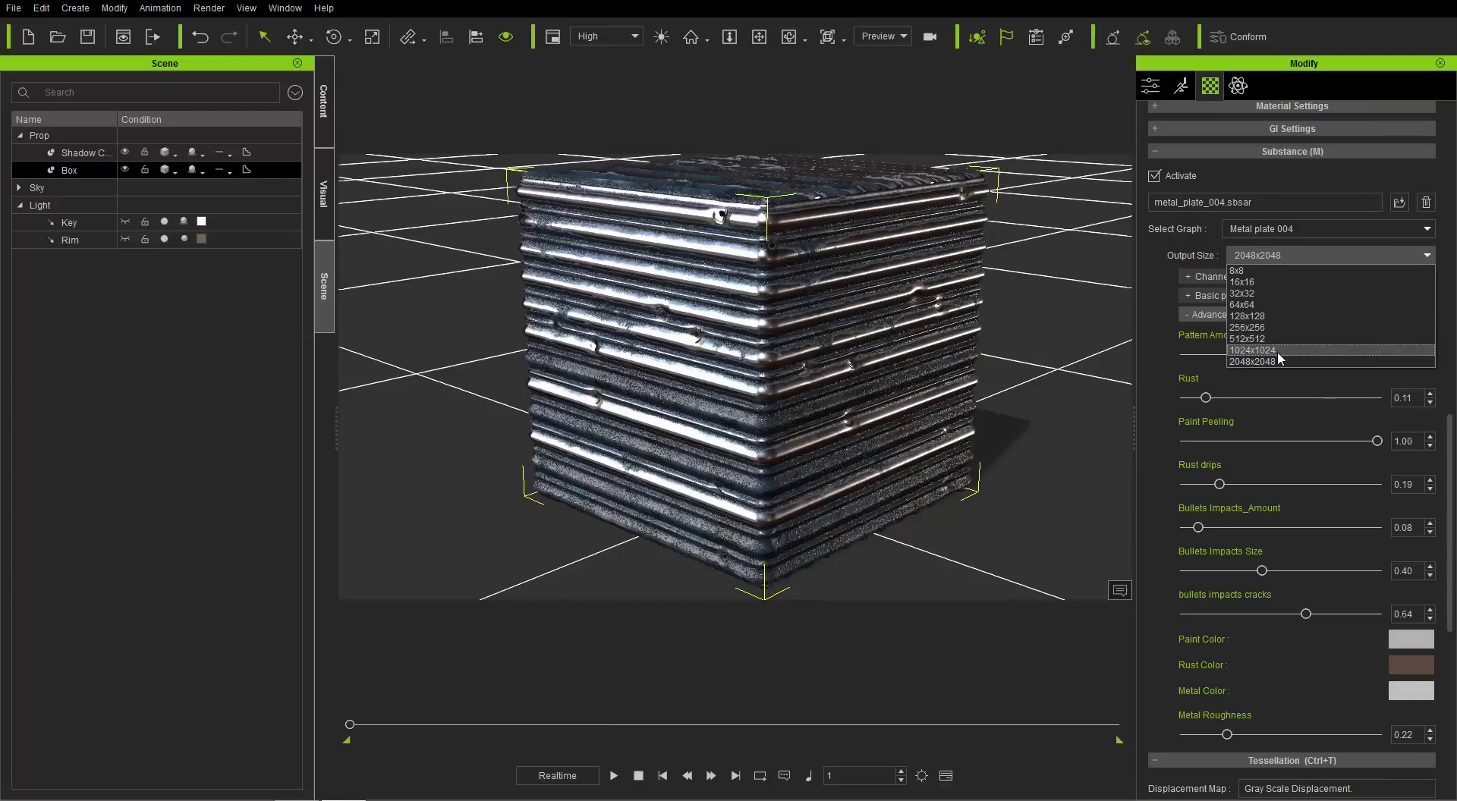
{"action": "left_click", "coordinate": [1277, 350]}
{"action": "right_click_drag", "start_coordinate": [831, 370], "coordinate": [870, 324]}
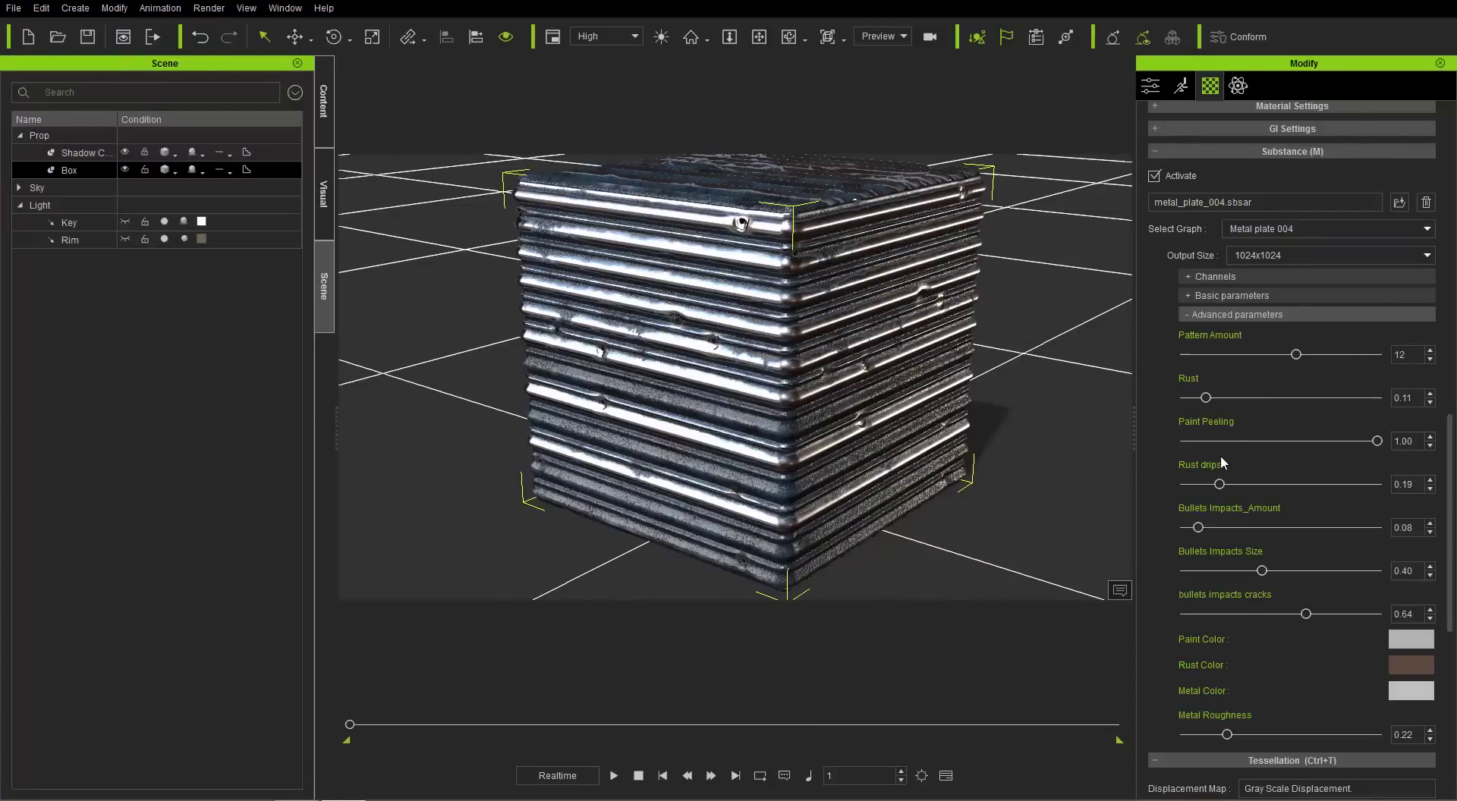
{"action": "left_click", "coordinate": [1229, 314]}
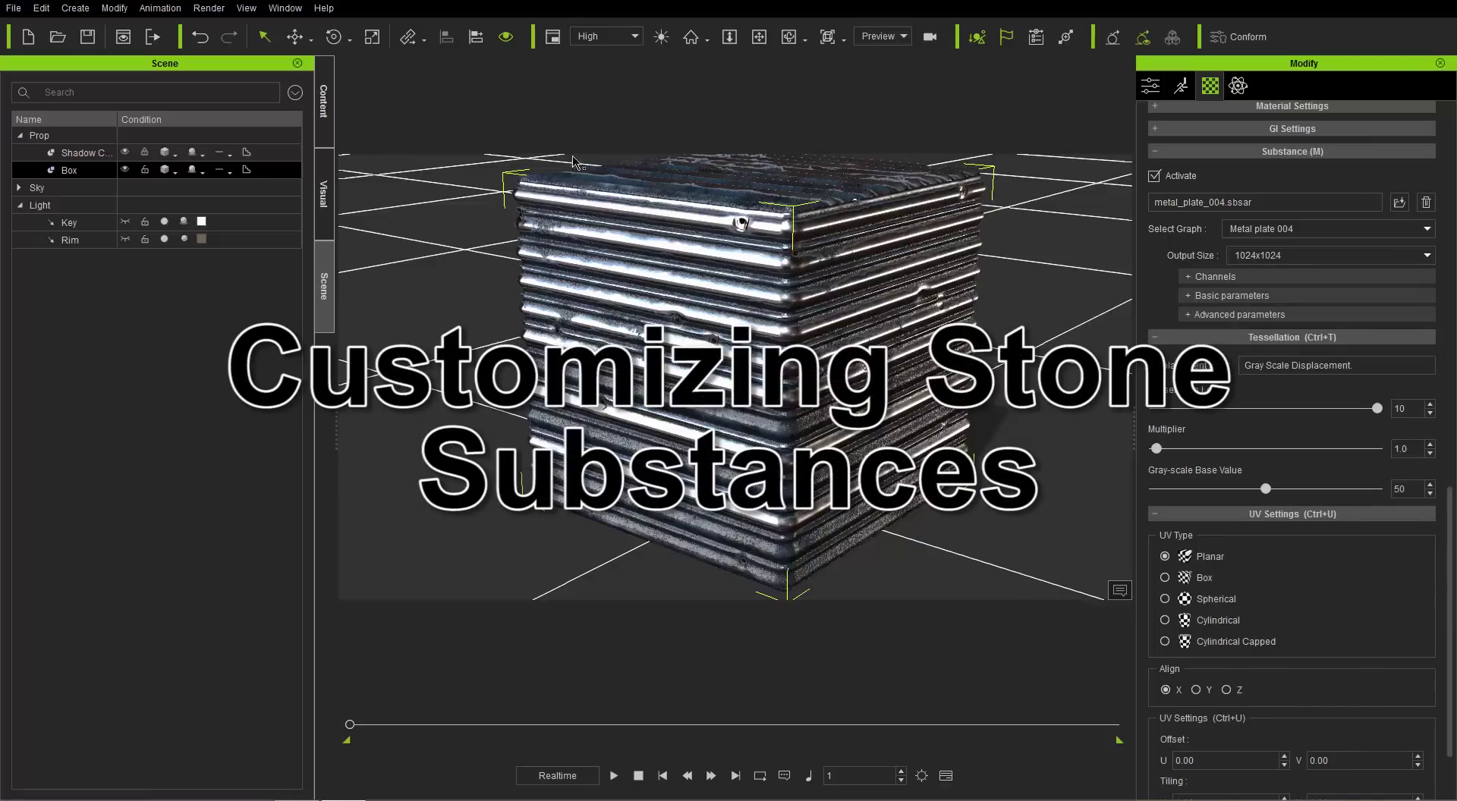
Apply the stones_001 substance from the material library to the box.
{"action": "left_click", "coordinate": [324, 125]}
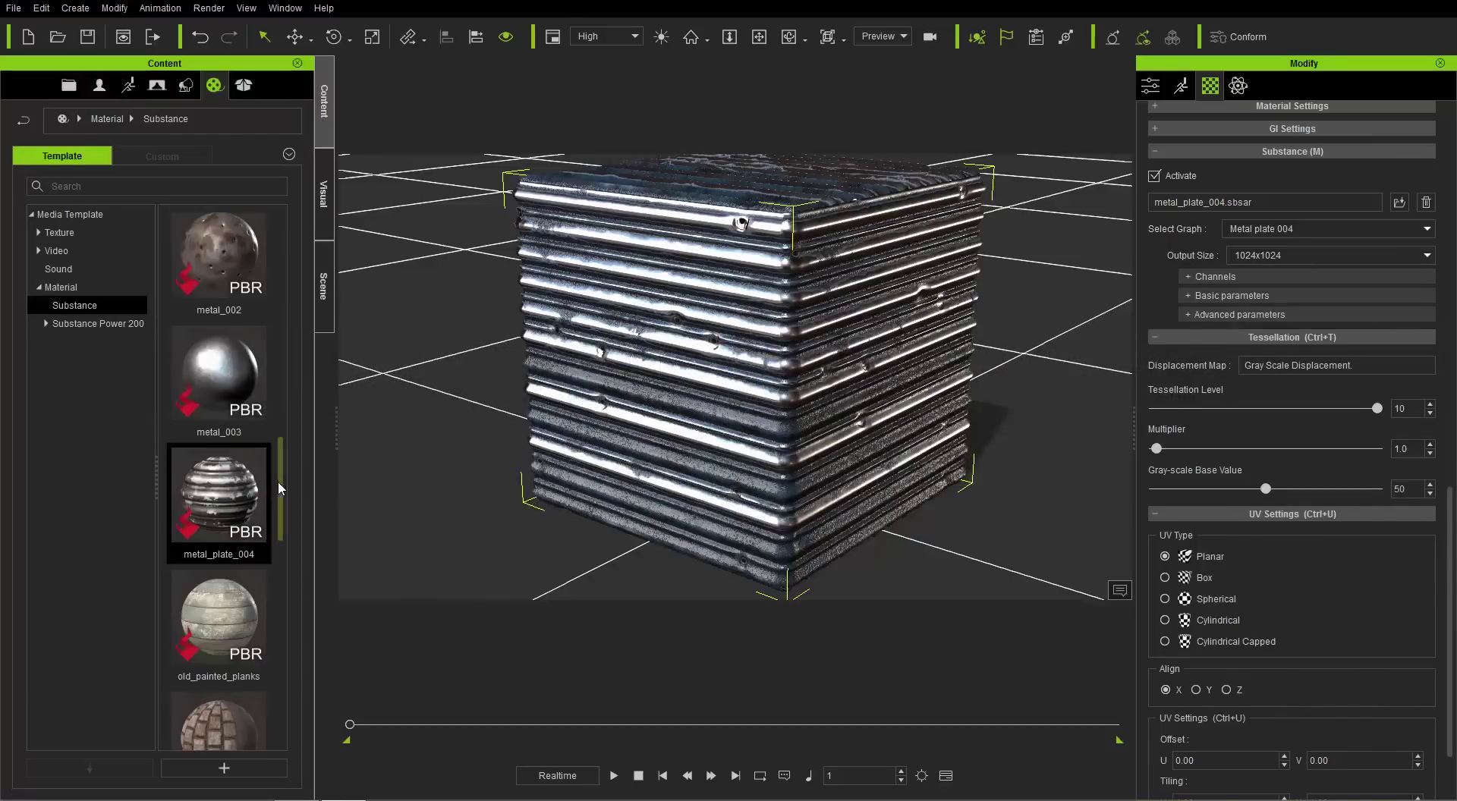
{"action": "left_click_drag", "start_coordinate": [280, 490], "coordinate": [281, 619]}
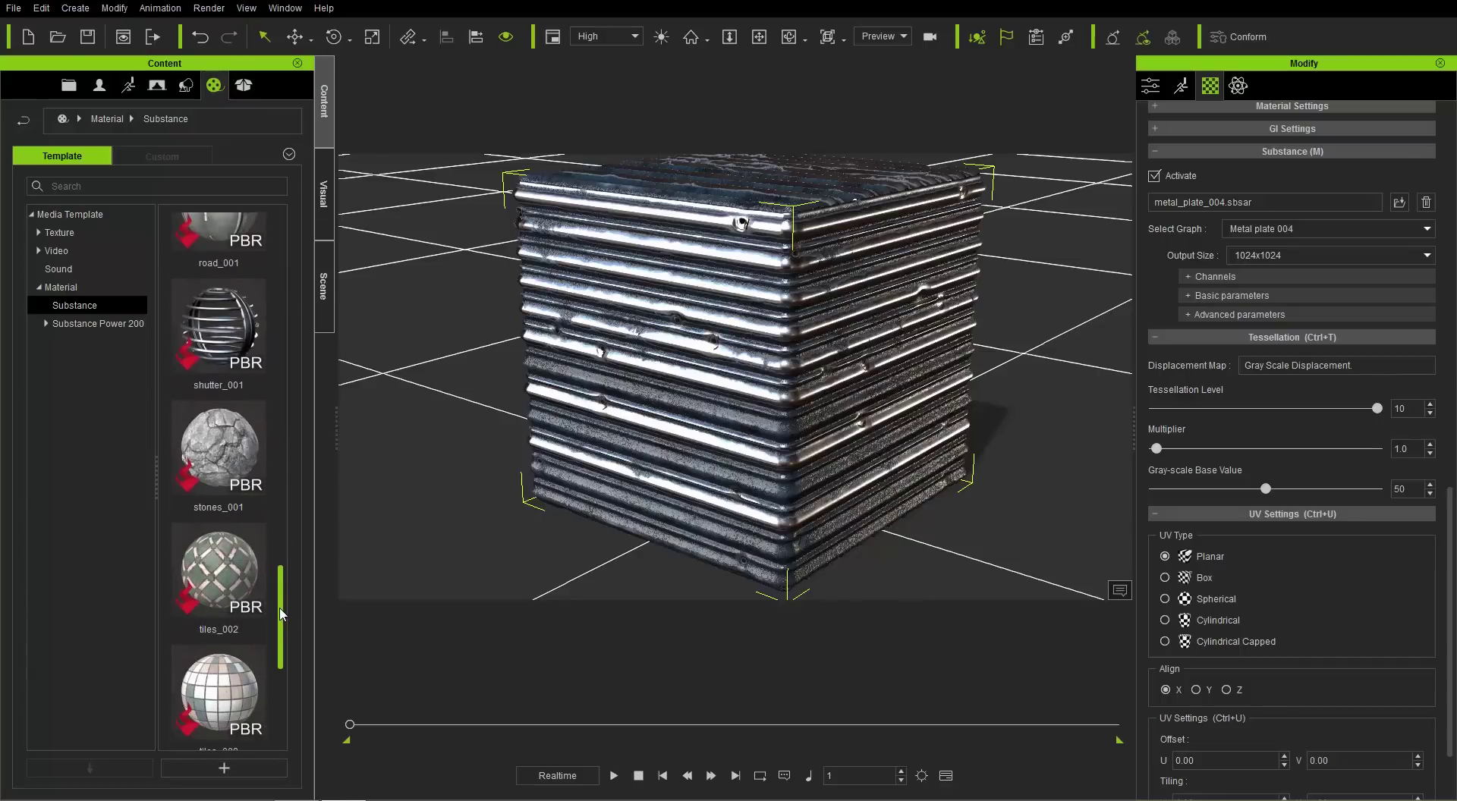
{"action": "left_click_drag", "start_coordinate": [214, 458], "coordinate": [711, 348]}
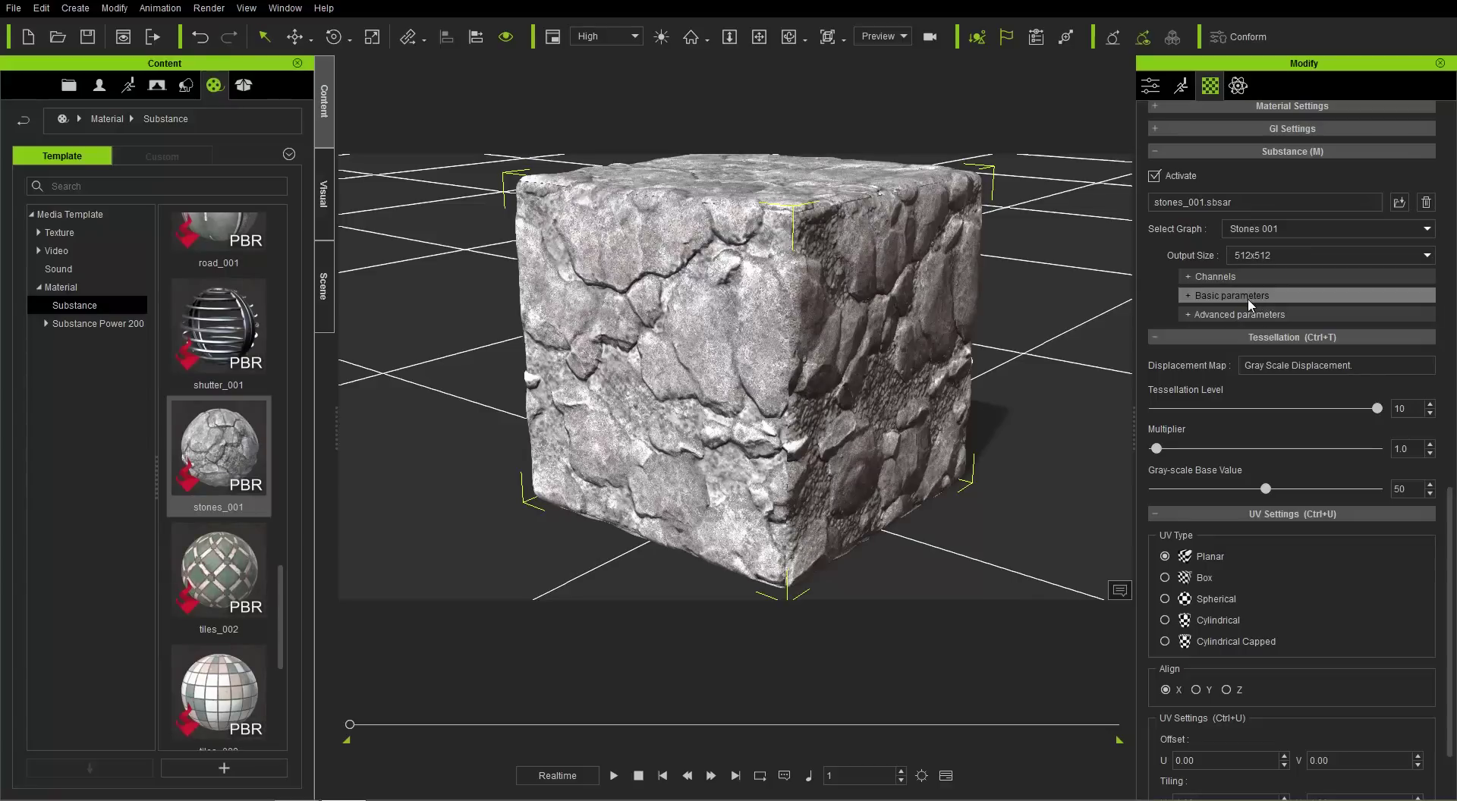
Set the stone substance's Rock Size, Rock Edges and Rock Amount to 0.00 in the advanced parameters.
{"action": "left_click", "coordinate": [1219, 312]}
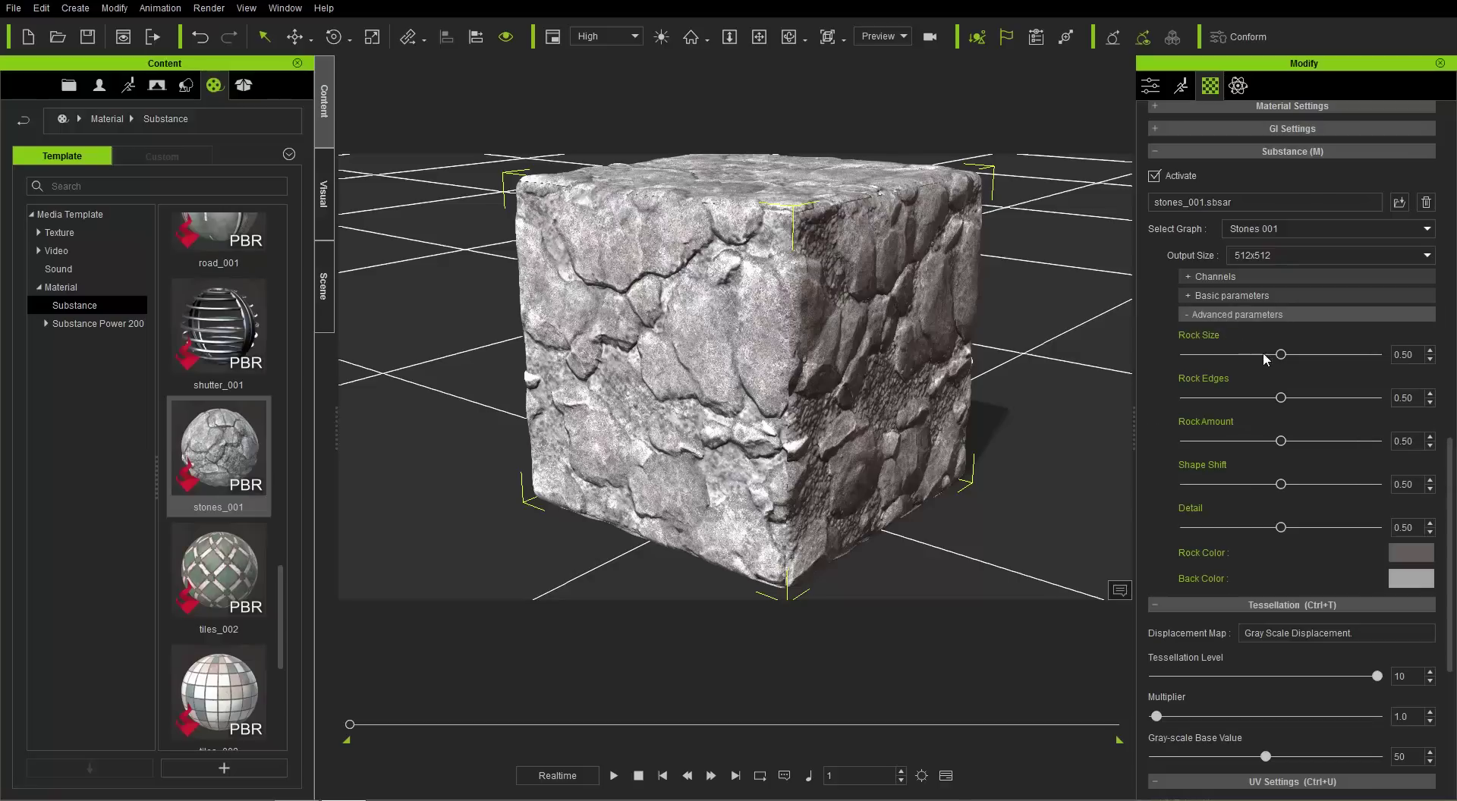
{"action": "left_click_drag", "start_coordinate": [1265, 357], "coordinate": [1153, 356]}
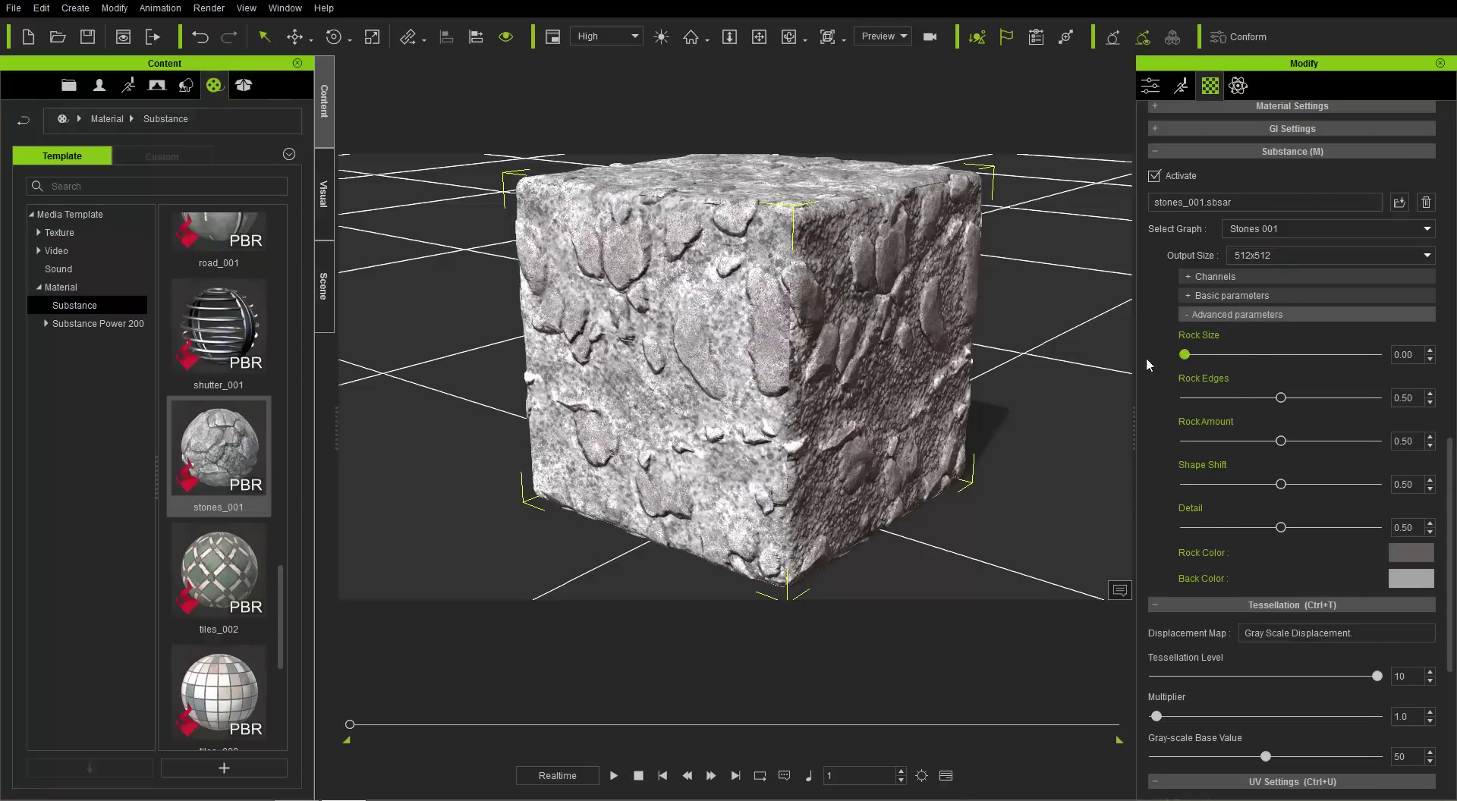
{"action": "left_click_drag", "start_coordinate": [1281, 398], "coordinate": [1150, 406]}
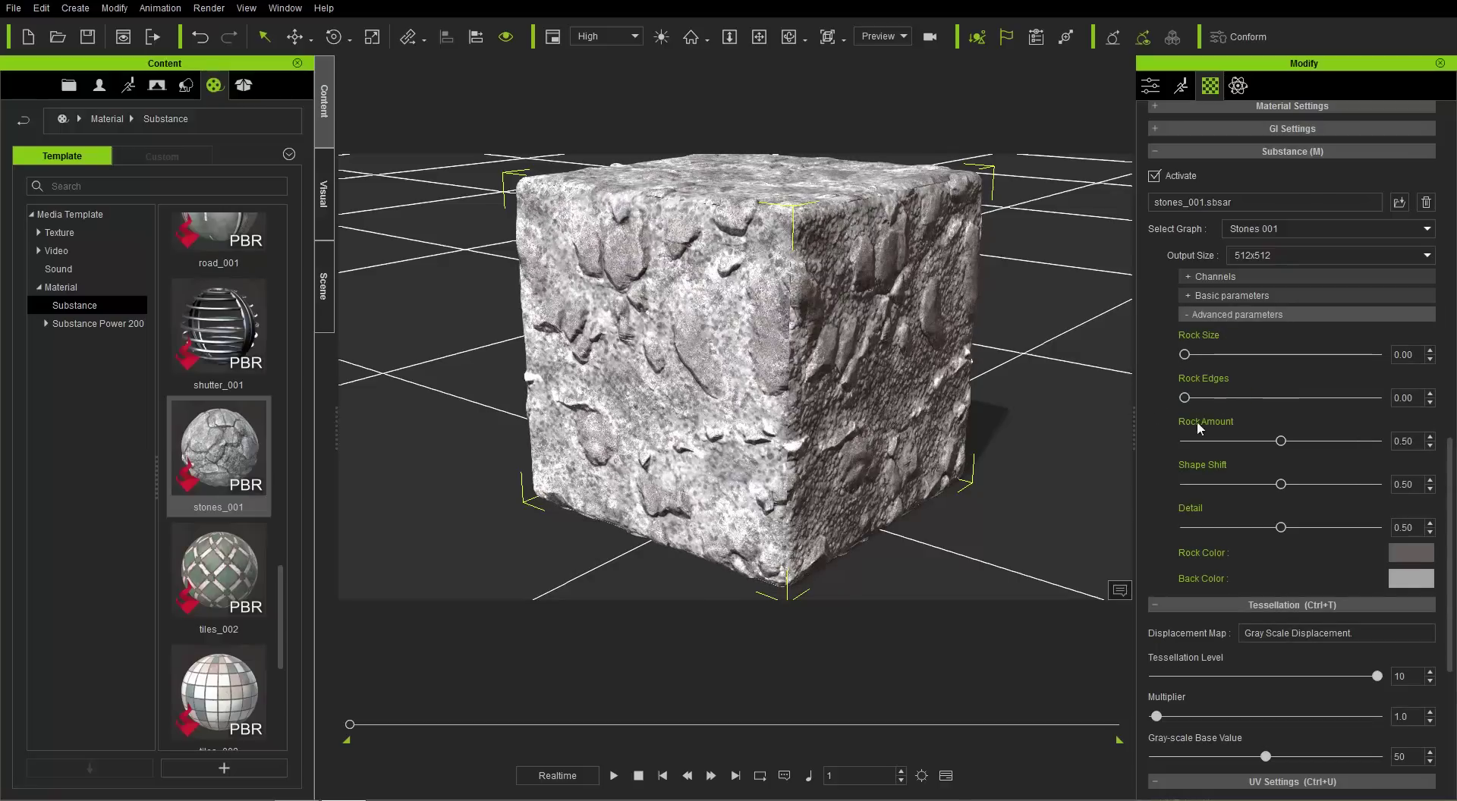
{"action": "left_click_drag", "start_coordinate": [1281, 440], "coordinate": [1127, 446]}
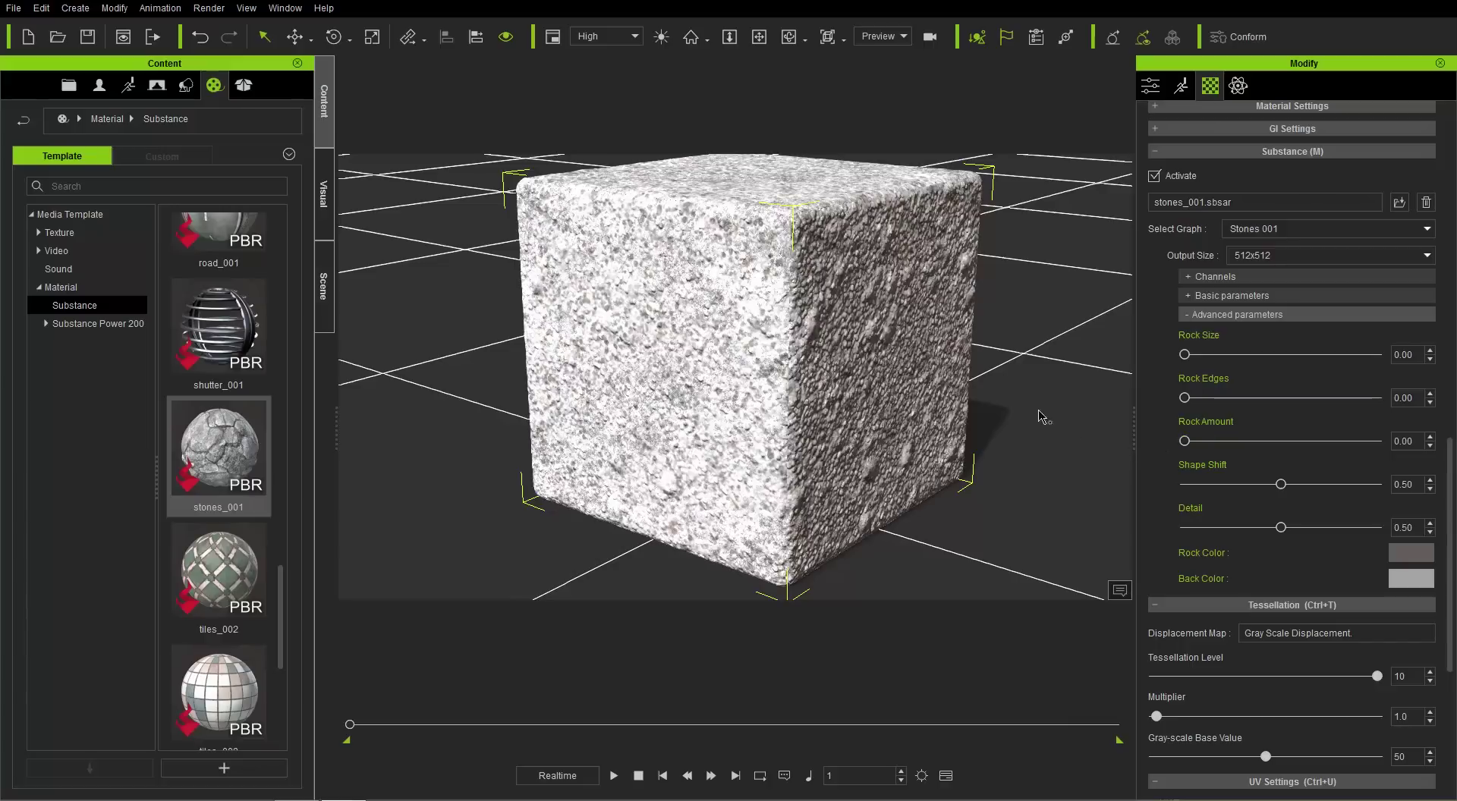
Set the stone substance's Height Range to 1.00 in the basic parameters, and collapse that parameter group.
{"action": "right_click_drag", "start_coordinate": [925, 400], "coordinate": [1028, 373]}
{"action": "scroll", "coordinate": [947, 419], "scroll_direction": "up", "scroll_amount": 2}
{"action": "right_click_drag", "start_coordinate": [975, 429], "coordinate": [841, 412]}
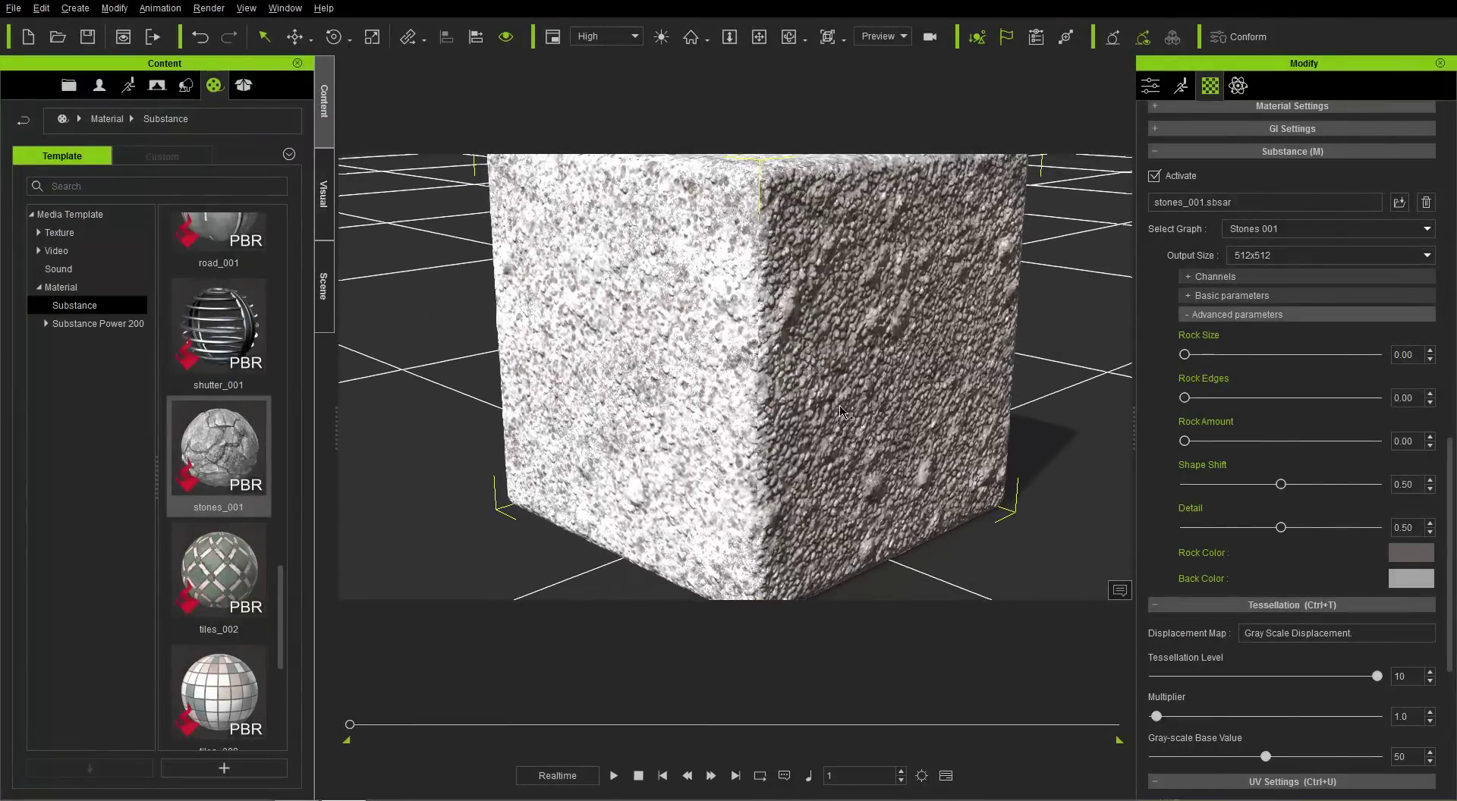
{"action": "left_click", "coordinate": [1211, 295]}
{"action": "left_click_drag", "start_coordinate": [1283, 617], "coordinate": [1377, 618]}
{"action": "right_click_drag", "start_coordinate": [910, 407], "coordinate": [1188, 484]}
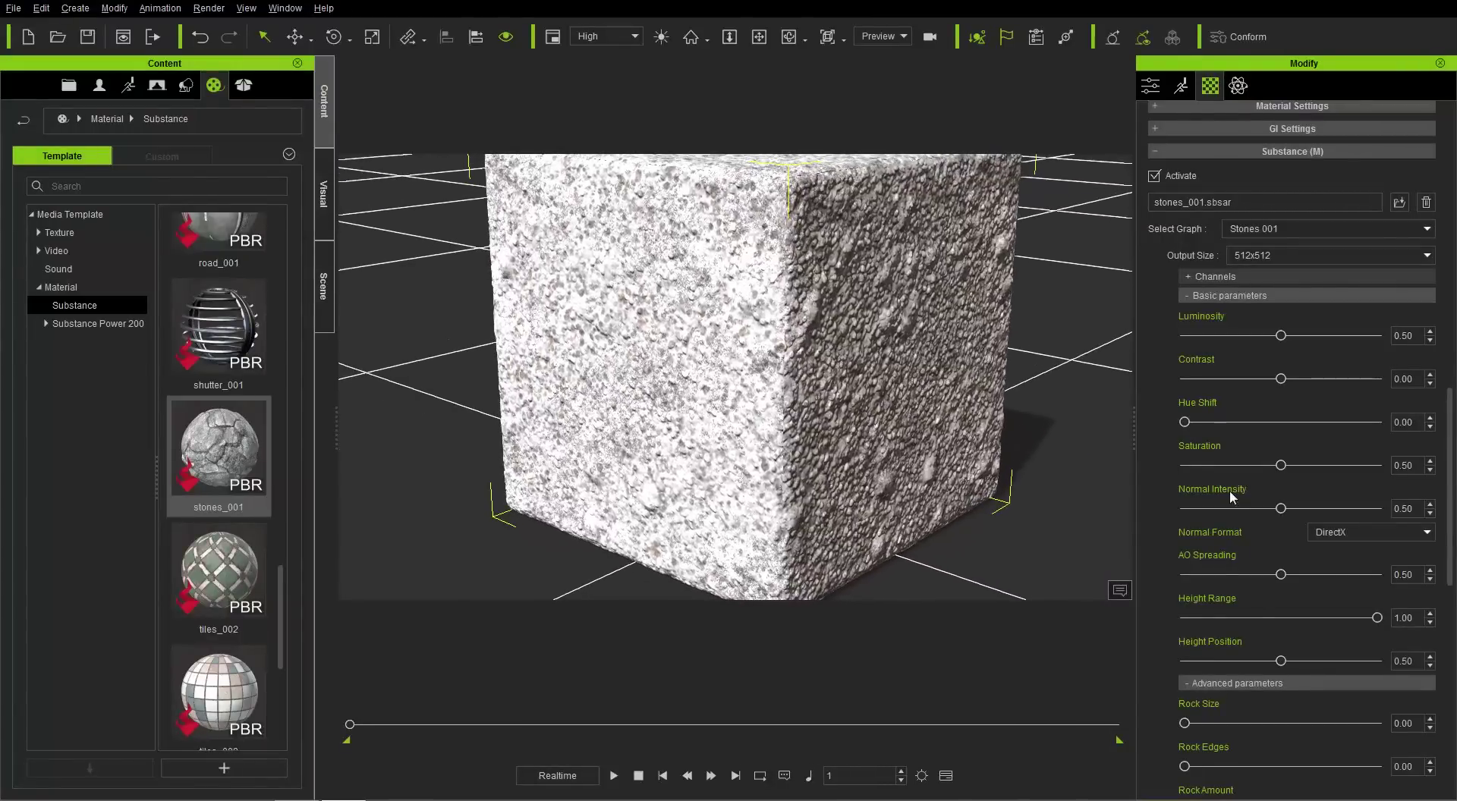
{"action": "left_click", "coordinate": [1225, 296]}
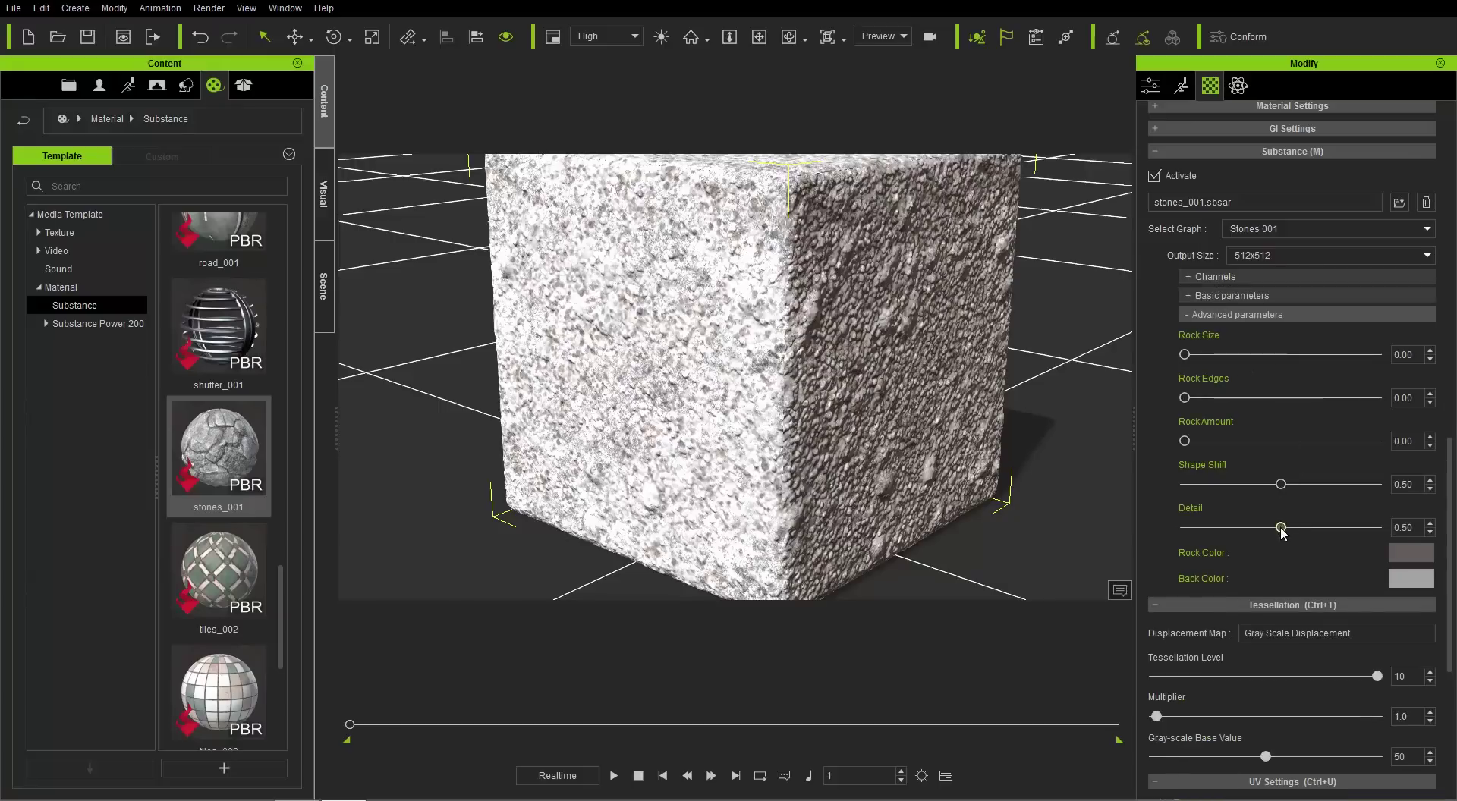
Set the stone substance's Rock Size to 0.66, Rock Edges to 0.07, Rock Amount to 0.54 and Detail to 0.51.
{"action": "left_click_drag", "start_coordinate": [1349, 527], "coordinate": [1282, 531]}
{"action": "left_click_drag", "start_coordinate": [1218, 356], "coordinate": [1245, 357]}
{"action": "left_click_drag", "start_coordinate": [1201, 439], "coordinate": [1294, 443]}
{"action": "left_click_drag", "start_coordinate": [1186, 398], "coordinate": [1201, 423]}
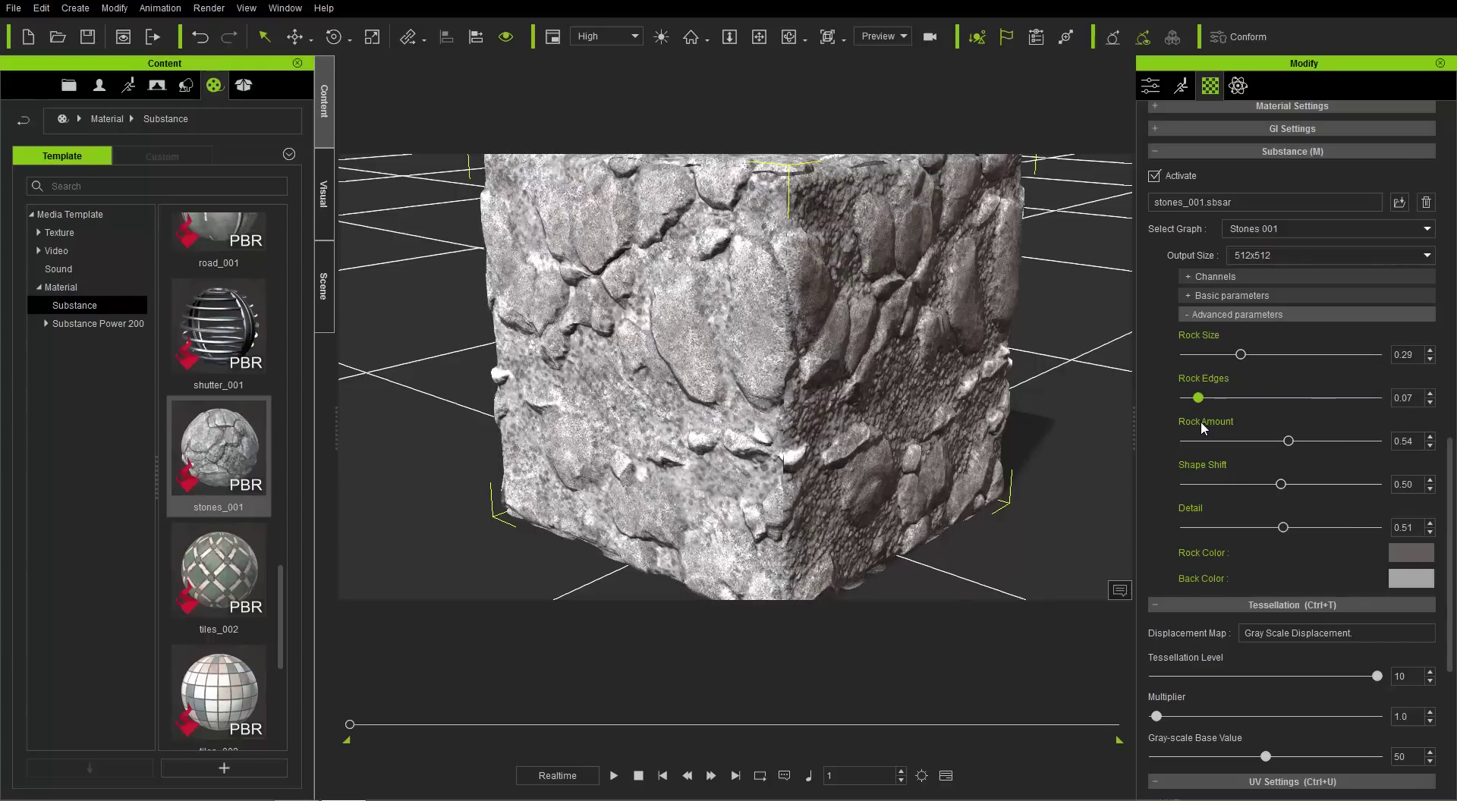
{"action": "left_click_drag", "start_coordinate": [1240, 355], "coordinate": [1314, 375]}
{"action": "right_click_drag", "start_coordinate": [895, 391], "coordinate": [996, 337]}
{"action": "right_click_drag", "start_coordinate": [938, 285], "coordinate": [953, 341]}
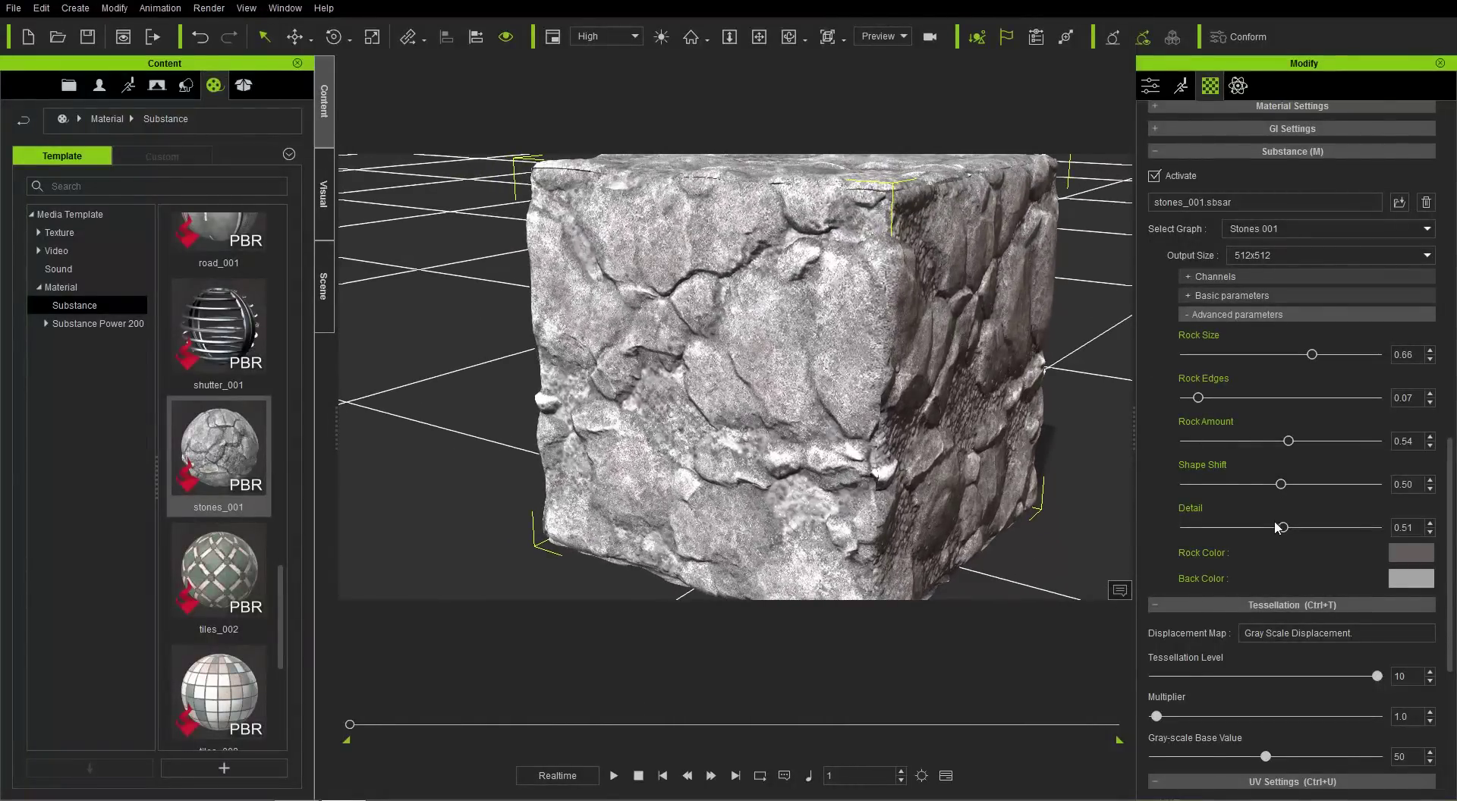
Set the stone substance's Detail to 0.70.
{"action": "scroll", "coordinate": [939, 455], "scroll_direction": "up", "scroll_amount": 5}
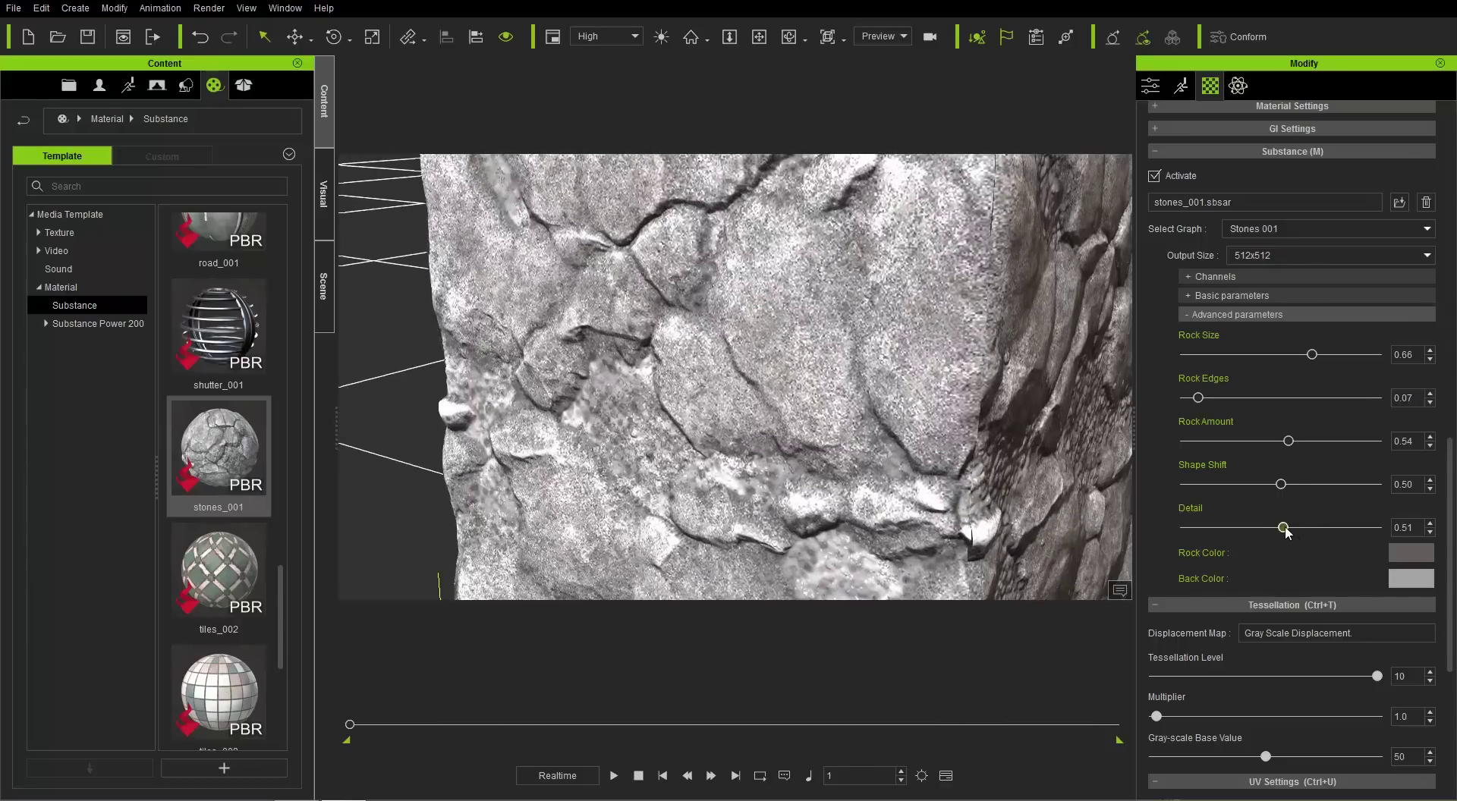
{"action": "left_click_drag", "start_coordinate": [1344, 531], "coordinate": [1199, 530]}
{"action": "left_click_drag", "start_coordinate": [1185, 529], "coordinate": [1332, 534]}
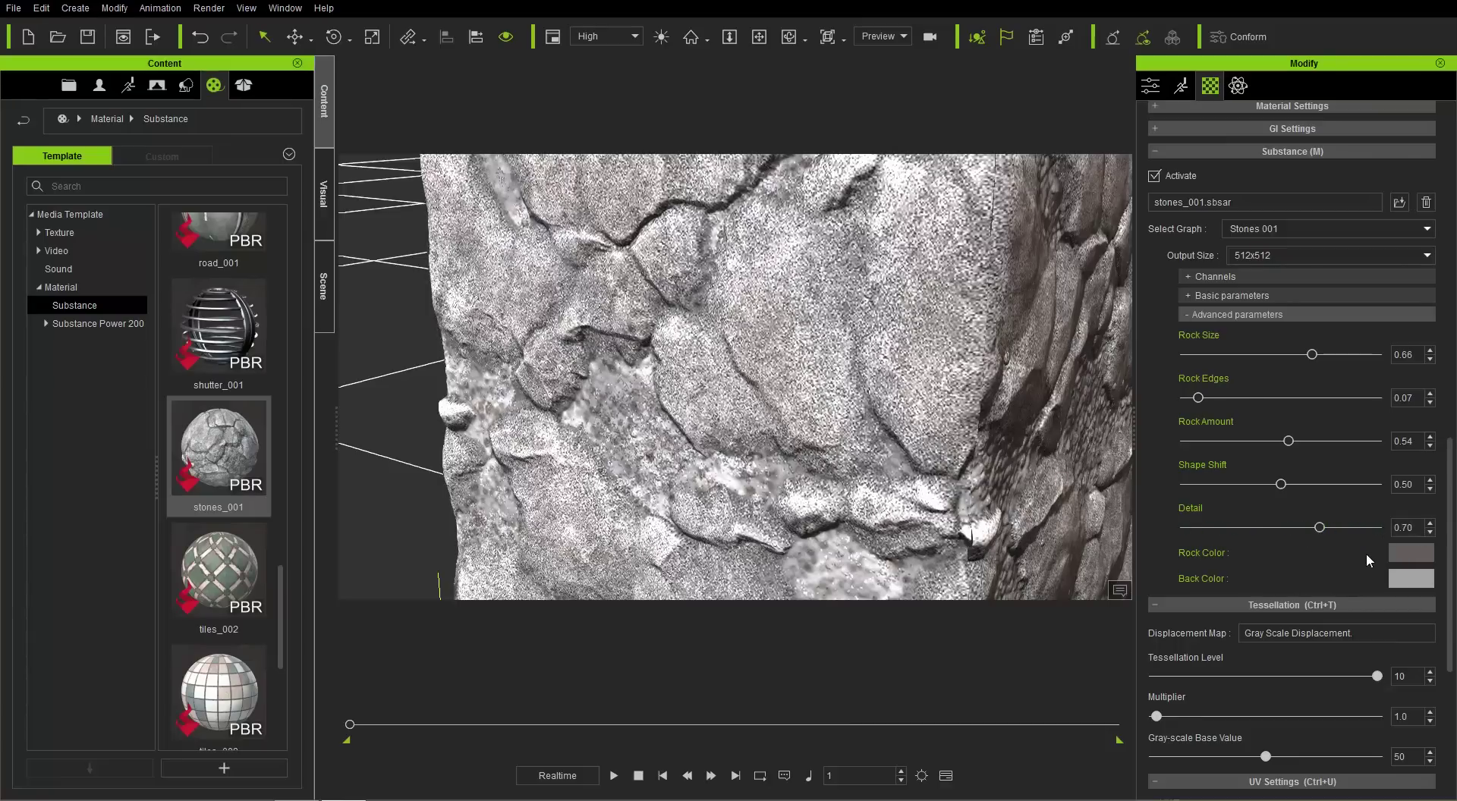
{"action": "right_click_drag", "start_coordinate": [932, 438], "coordinate": [1116, 446]}
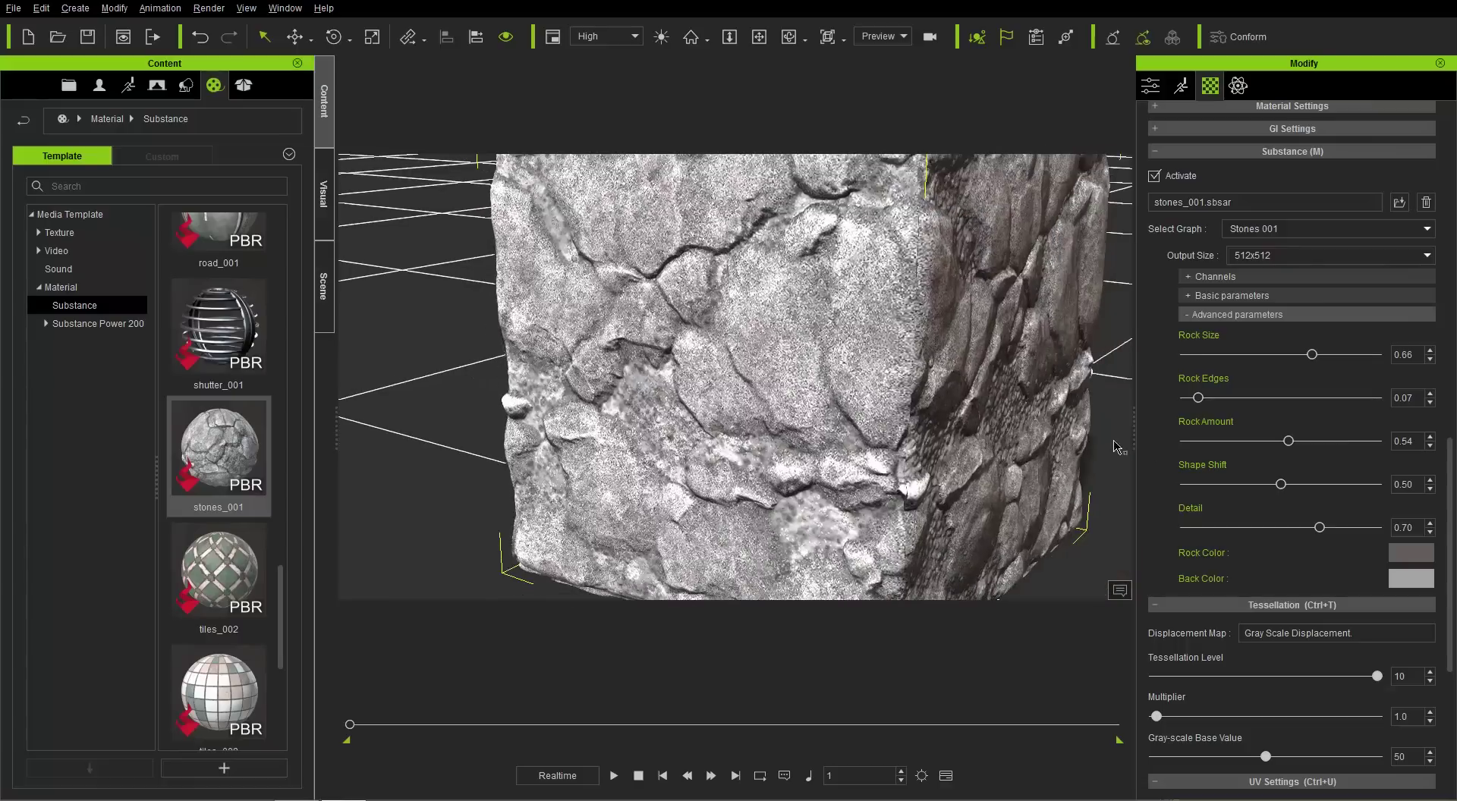
Change the stone substance's Rock Color to the dark grey-brown #433e3a.
{"action": "left_click", "coordinate": [1409, 555]}
{"action": "left_click", "coordinate": [898, 372]}
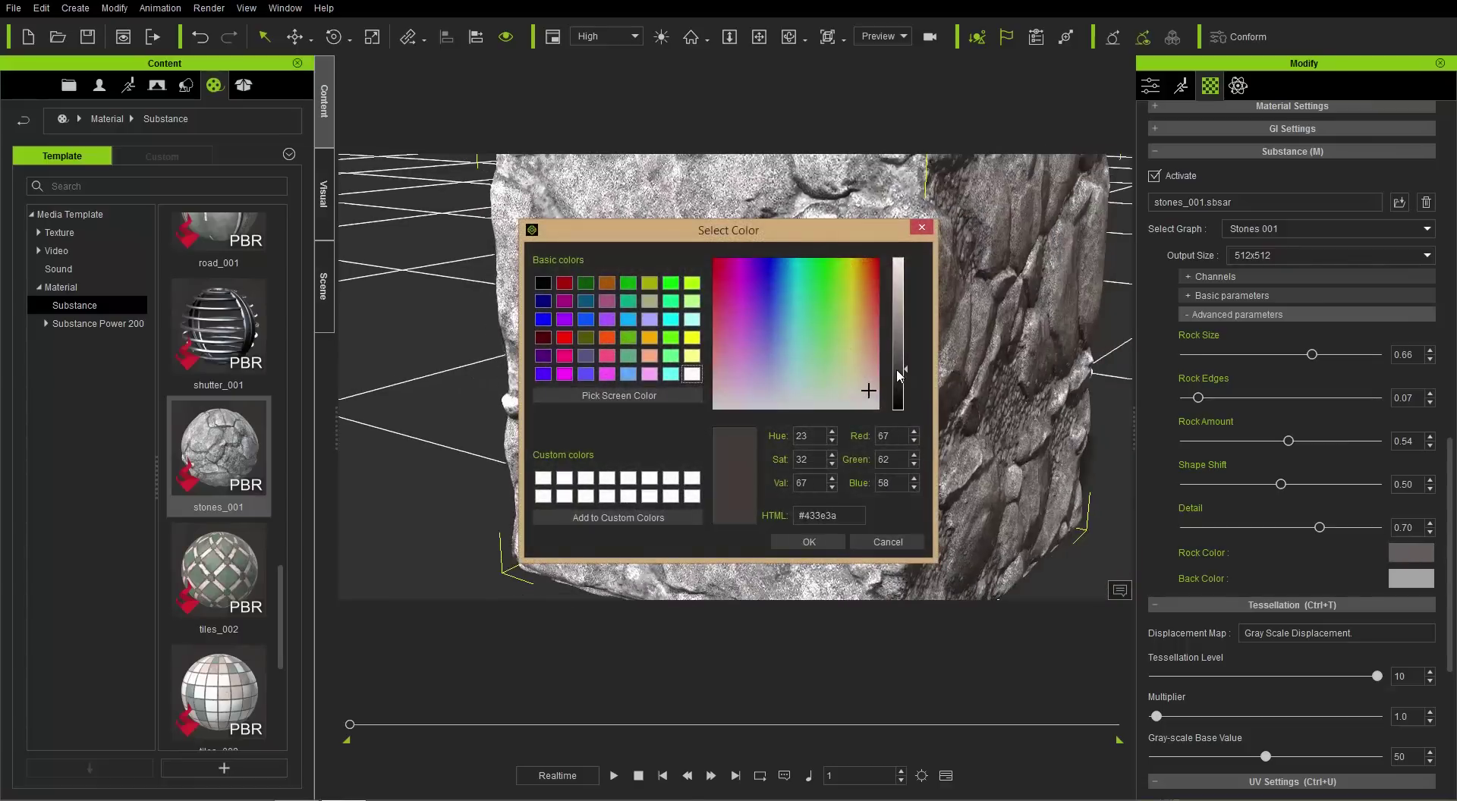
{"action": "left_click", "coordinate": [815, 540]}
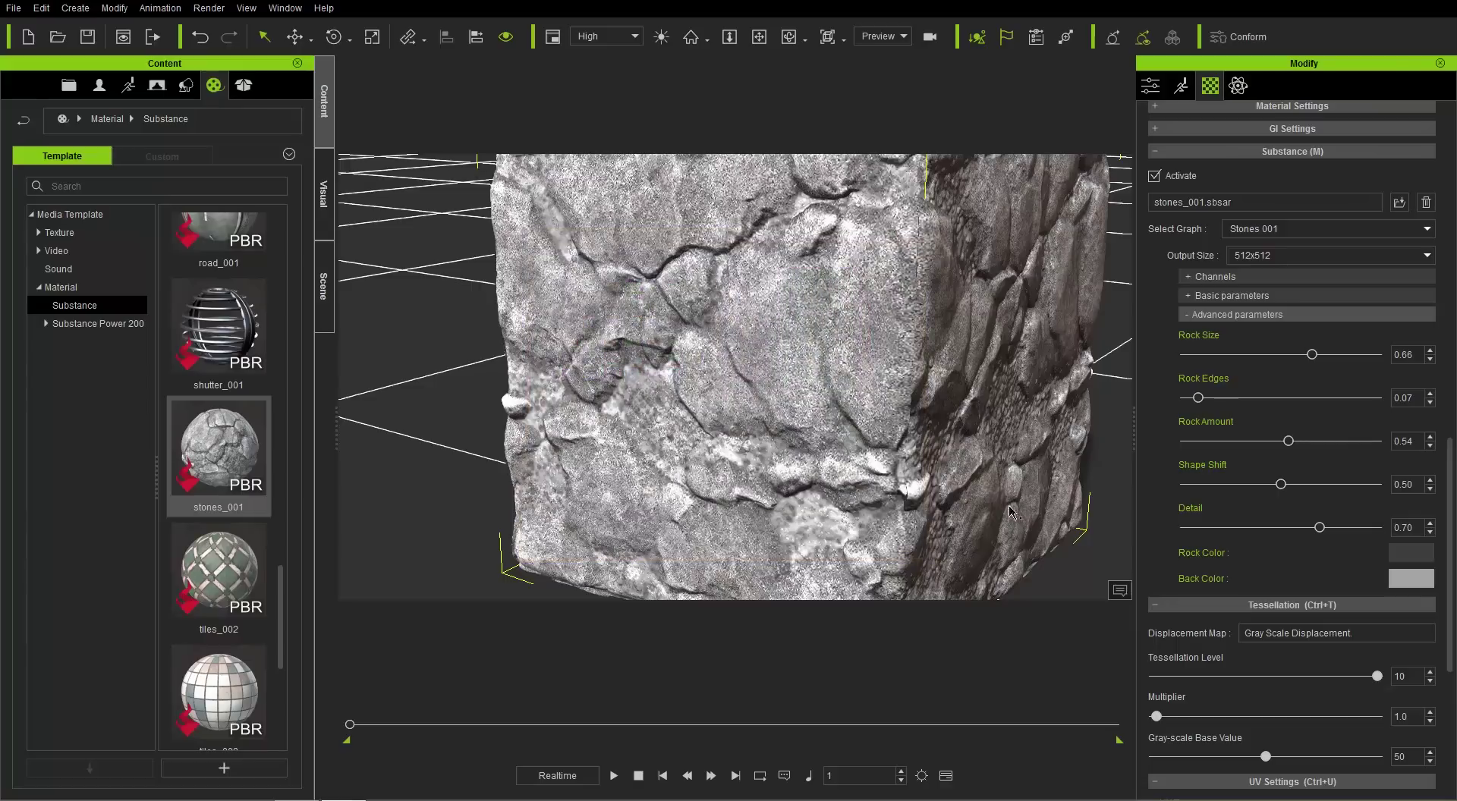
Change the stone substance's Back Color to the near-white #f5f5f5.
{"action": "right_click_drag", "start_coordinate": [963, 438], "coordinate": [979, 425]}
{"action": "left_click", "coordinate": [1411, 581]}
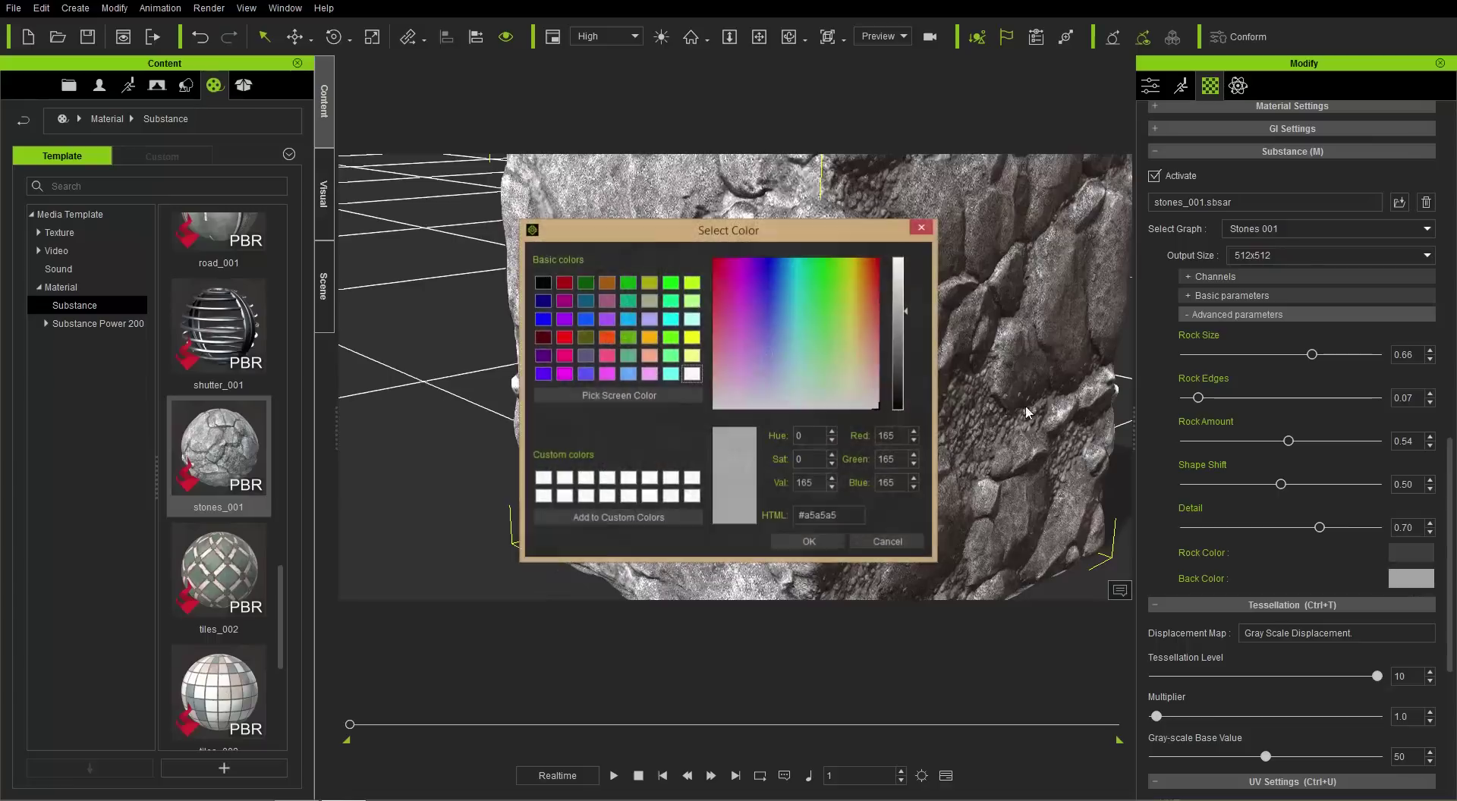
{"action": "left_click_drag", "start_coordinate": [903, 339], "coordinate": [903, 268]}
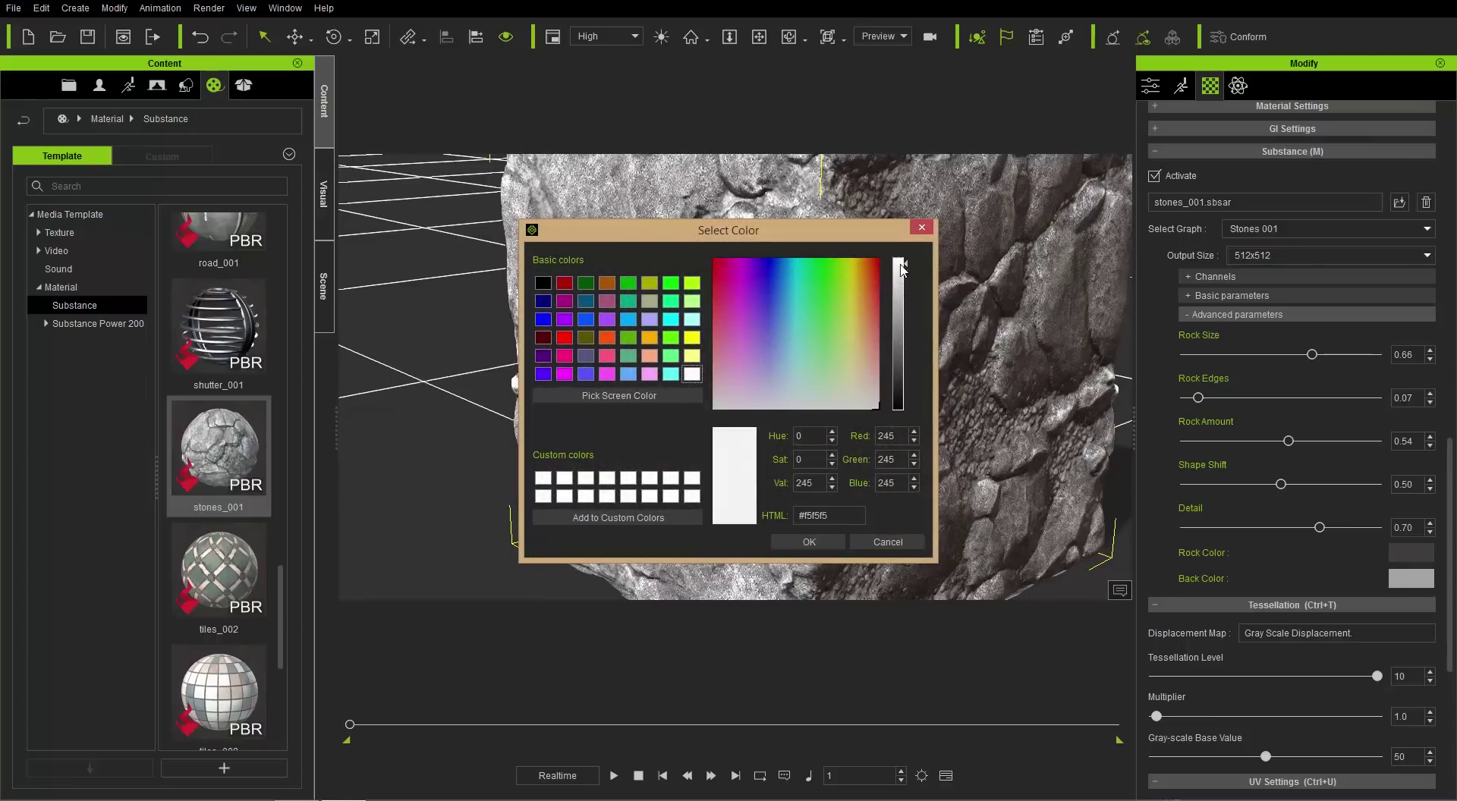
{"action": "left_click", "coordinate": [820, 532]}
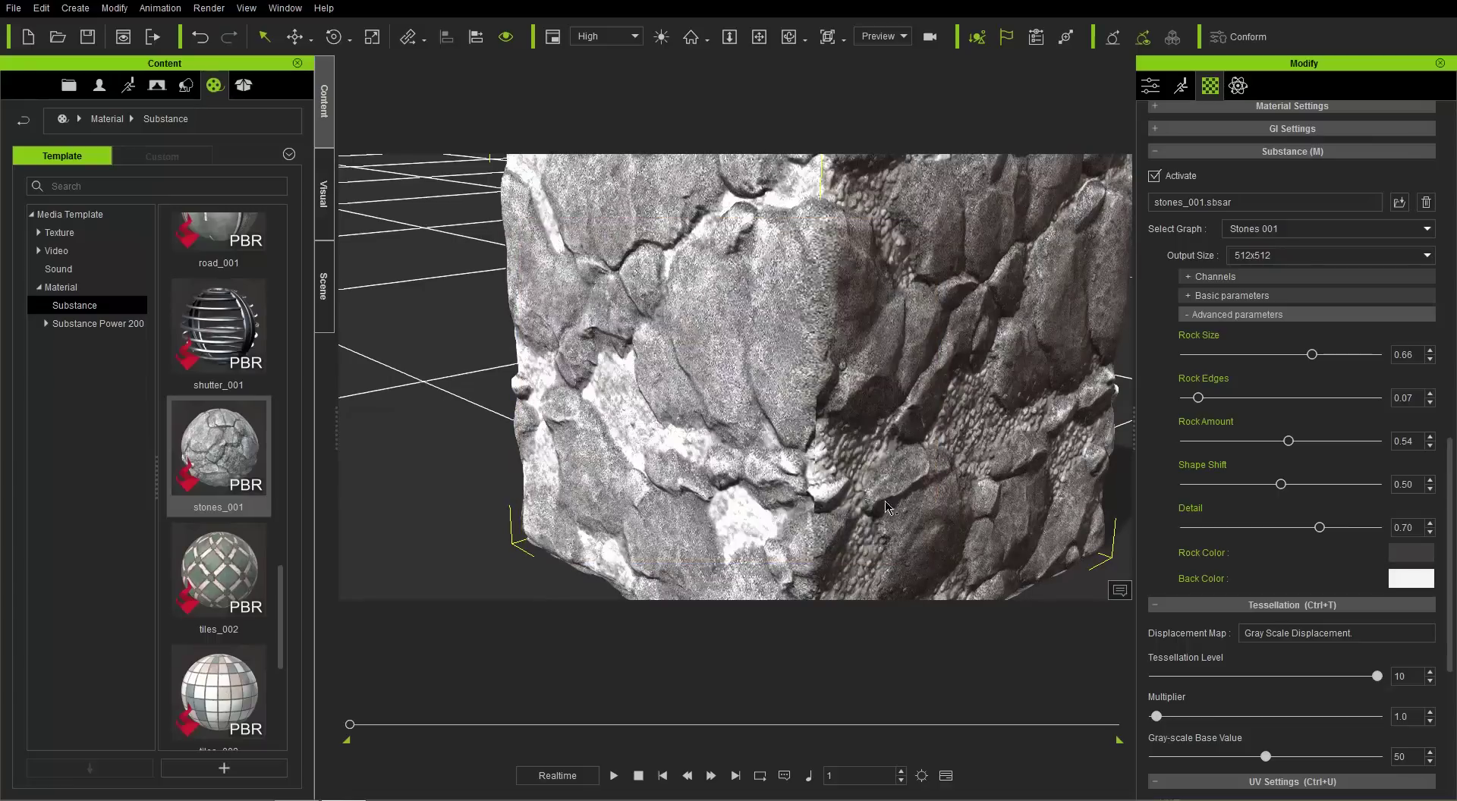
Set Contrast to 0.20 and Luminosity to 0.46 in the stone substance's basic parameters.
{"action": "right_click_drag", "start_coordinate": [771, 408], "coordinate": [880, 404]}
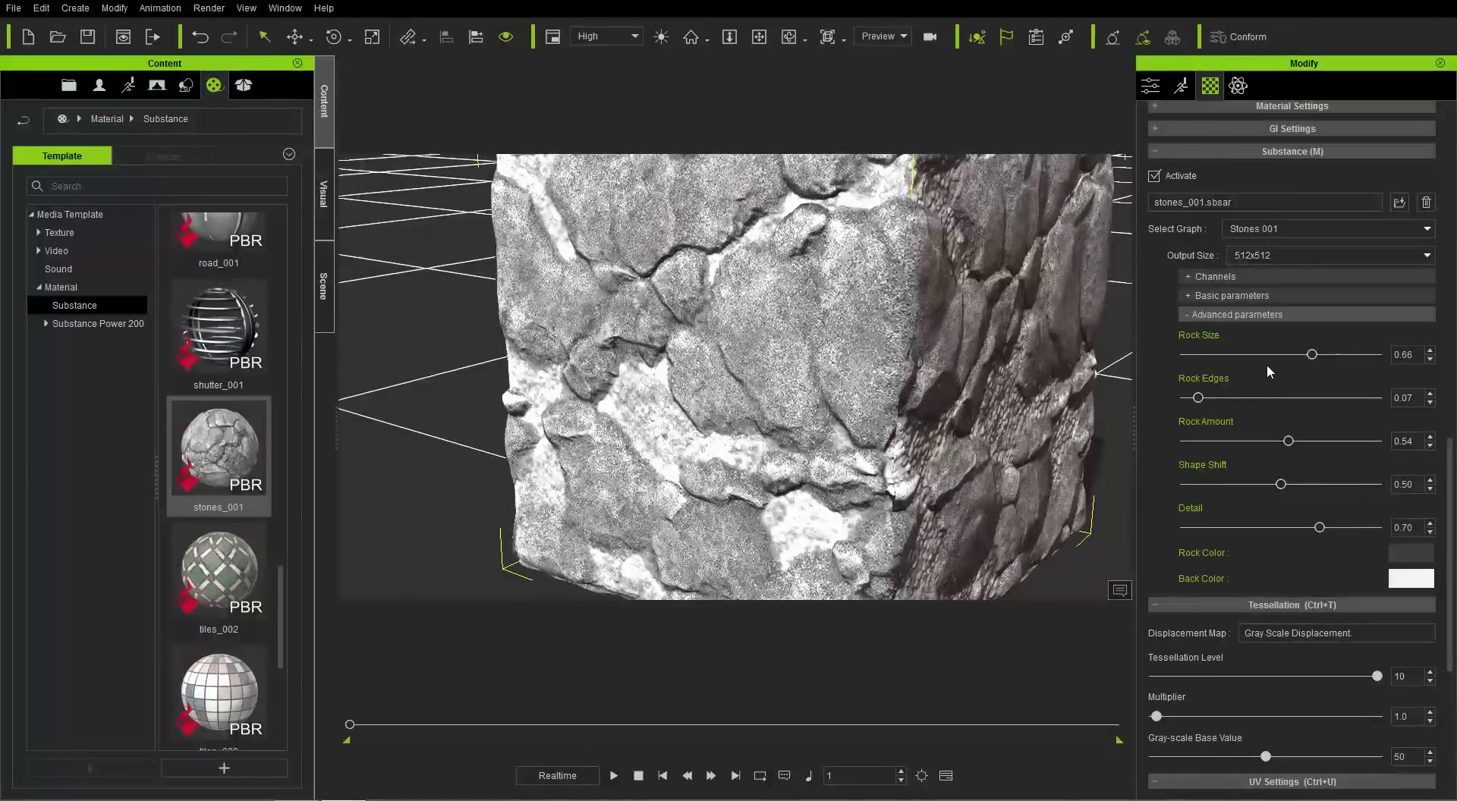
{"action": "left_click", "coordinate": [1243, 297]}
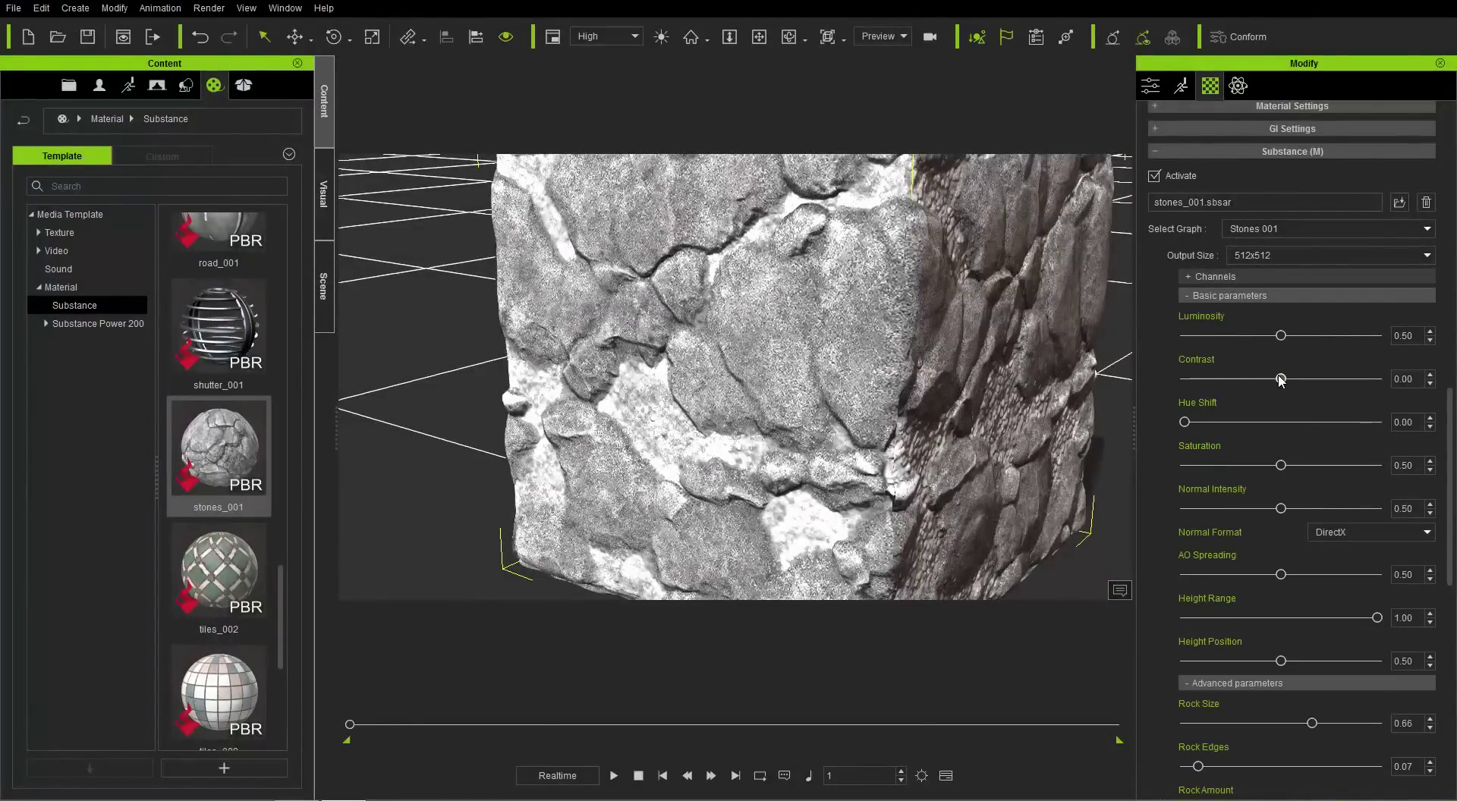
{"action": "mouse_move", "coordinate": [1286, 379]}
{"action": "left_mouse_down"}
{"action": "mouse_move", "coordinate": [1338, 381]}
{"action": "mouse_move", "coordinate": [1245, 386]}
{"action": "mouse_move", "coordinate": [1299, 386]}
{"action": "left_mouse_up"}
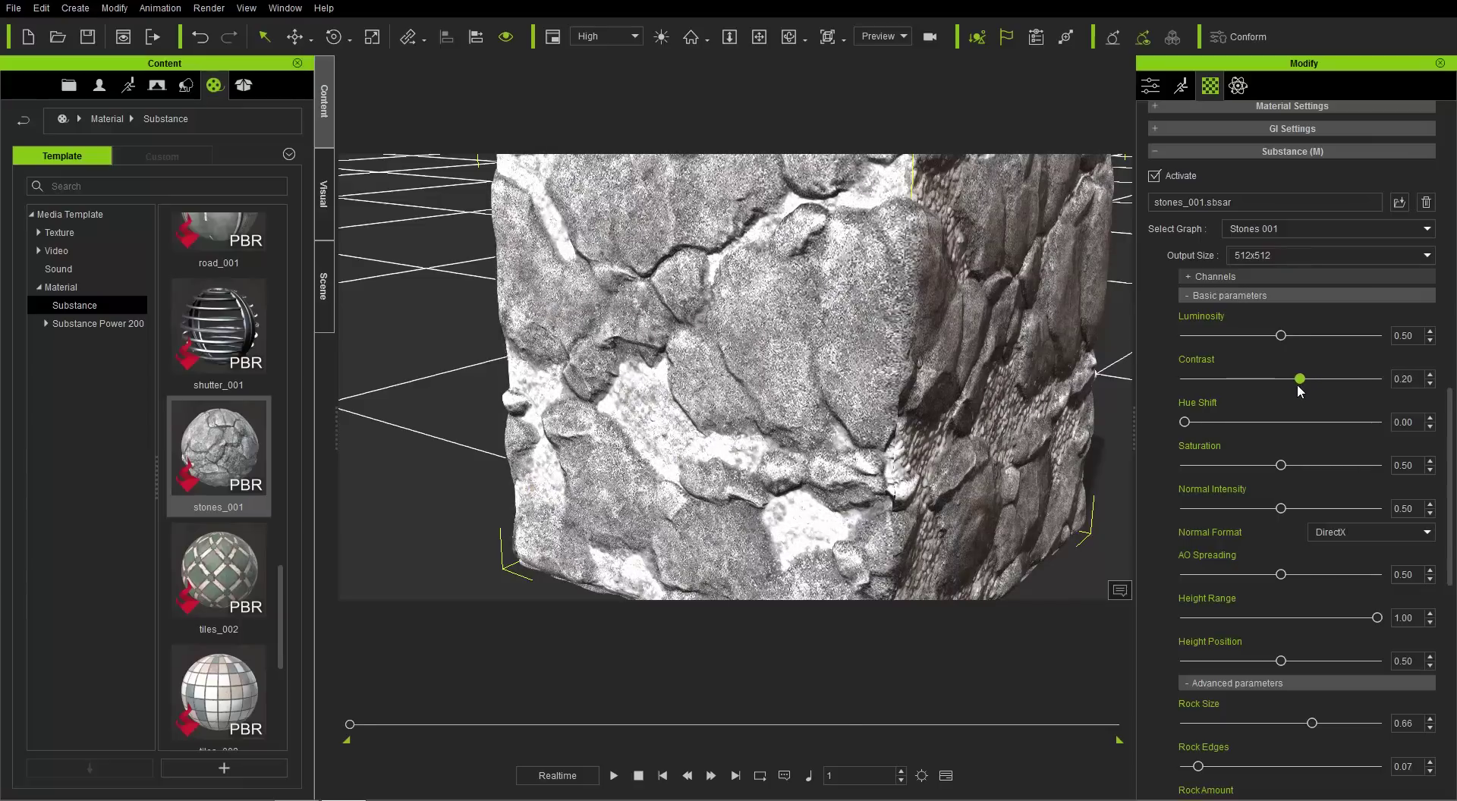
{"action": "left_click_drag", "start_coordinate": [1281, 335], "coordinate": [1271, 340]}
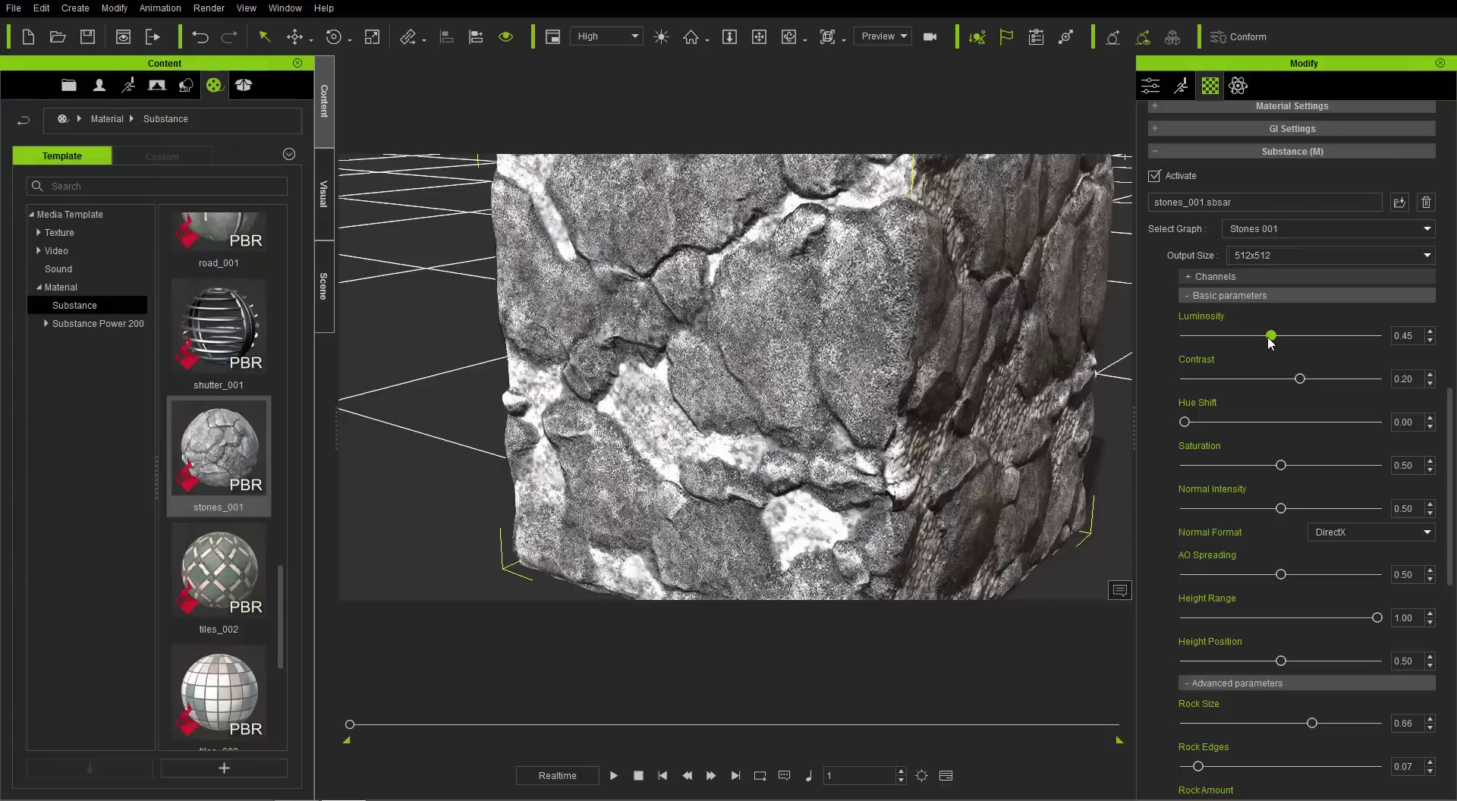
{"action": "right_click_drag", "start_coordinate": [939, 349], "coordinate": [993, 374]}
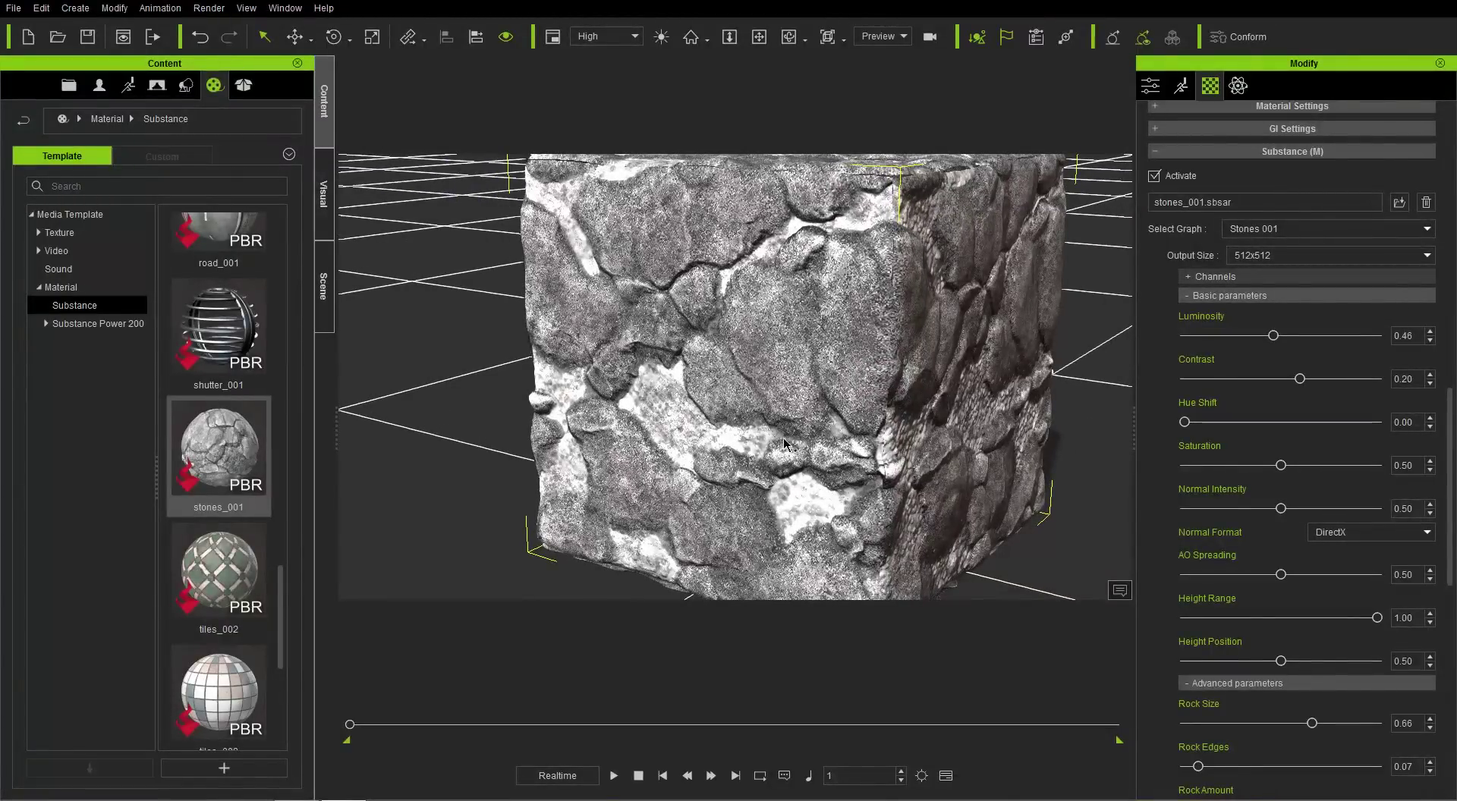
Set the stone substance's output size to 1024x1024.
{"action": "left_click", "coordinate": [1264, 258]}
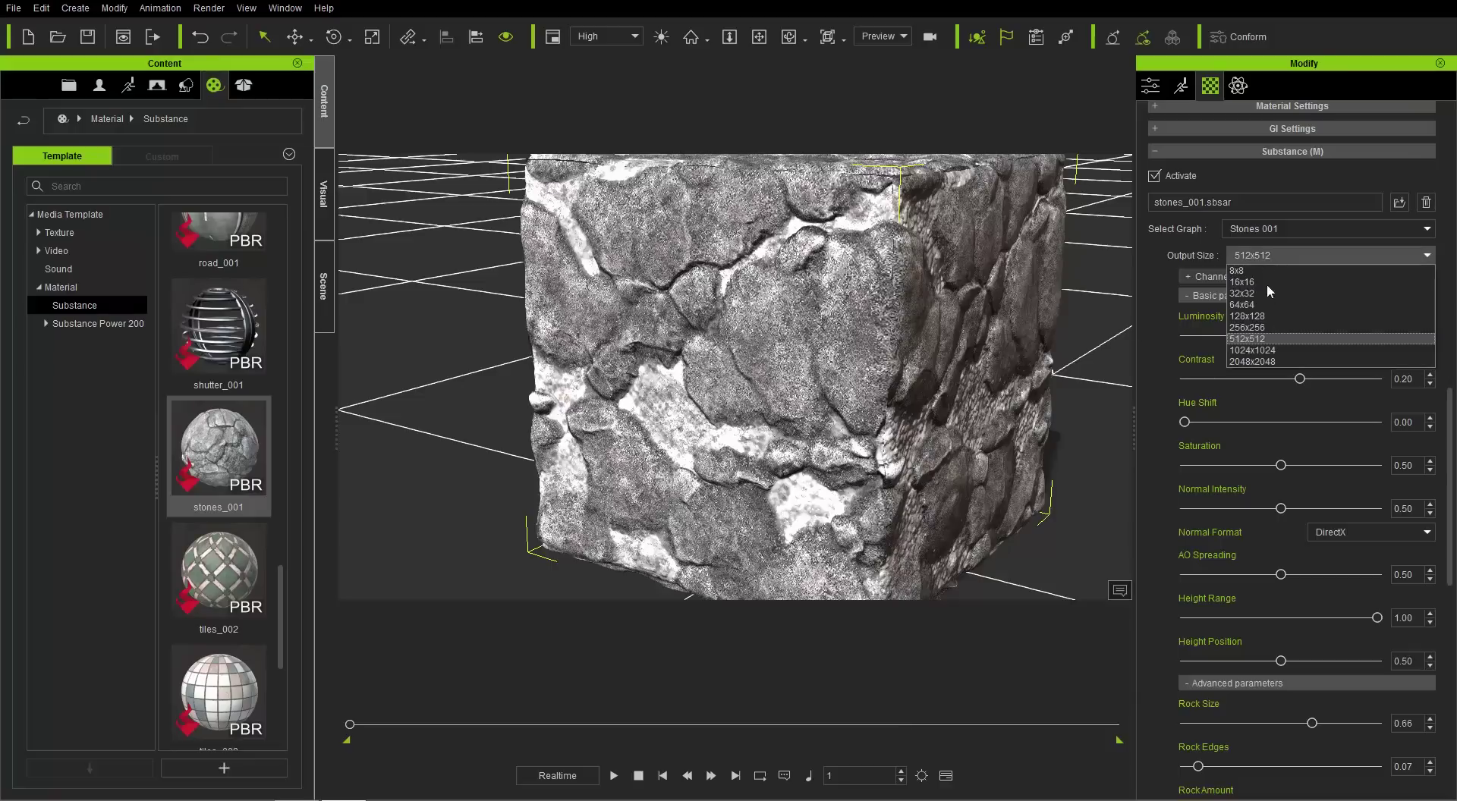
{"action": "left_click", "coordinate": [1268, 349]}
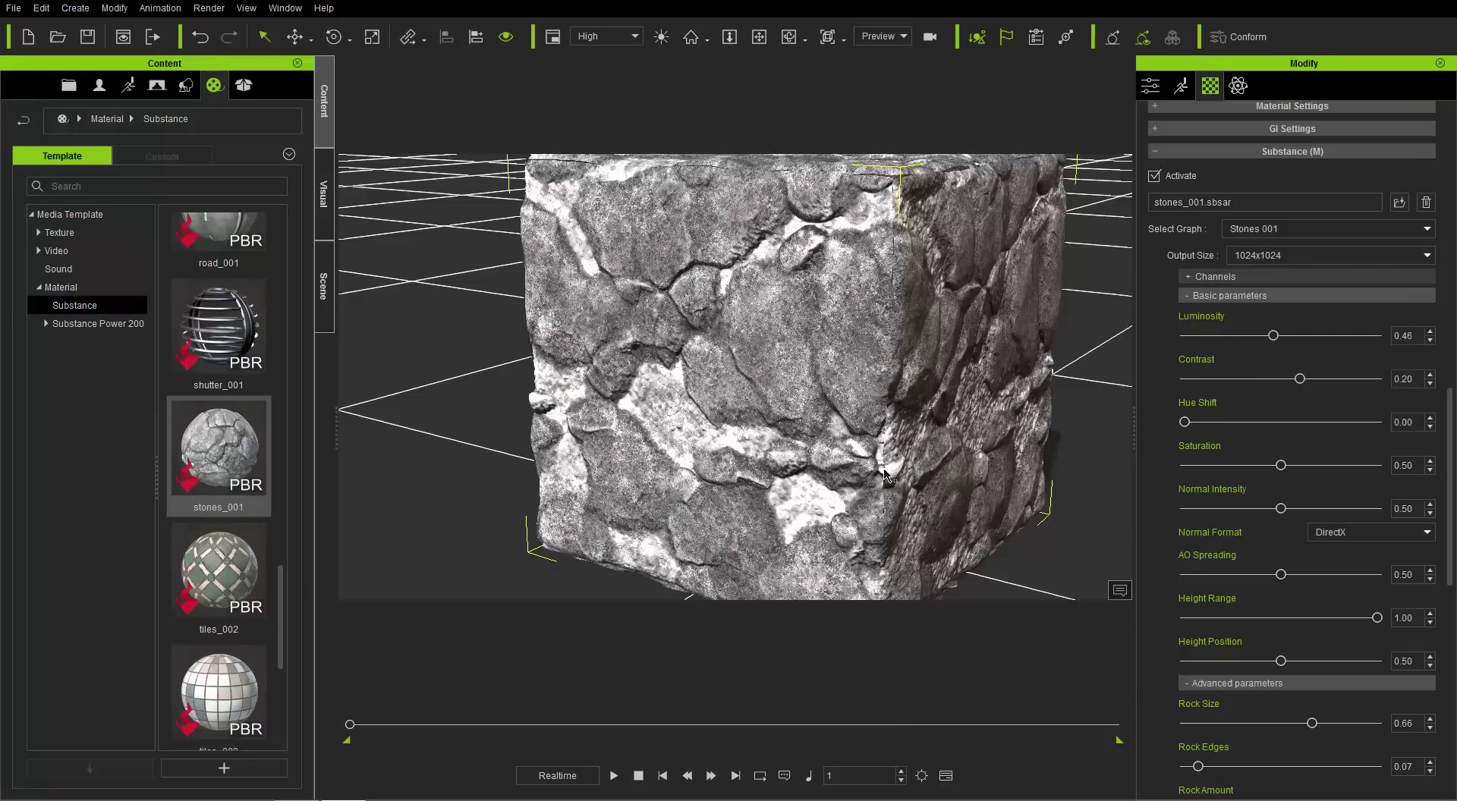
{"action": "scroll", "coordinate": [814, 436], "scroll_direction": "up", "scroll_amount": 5}
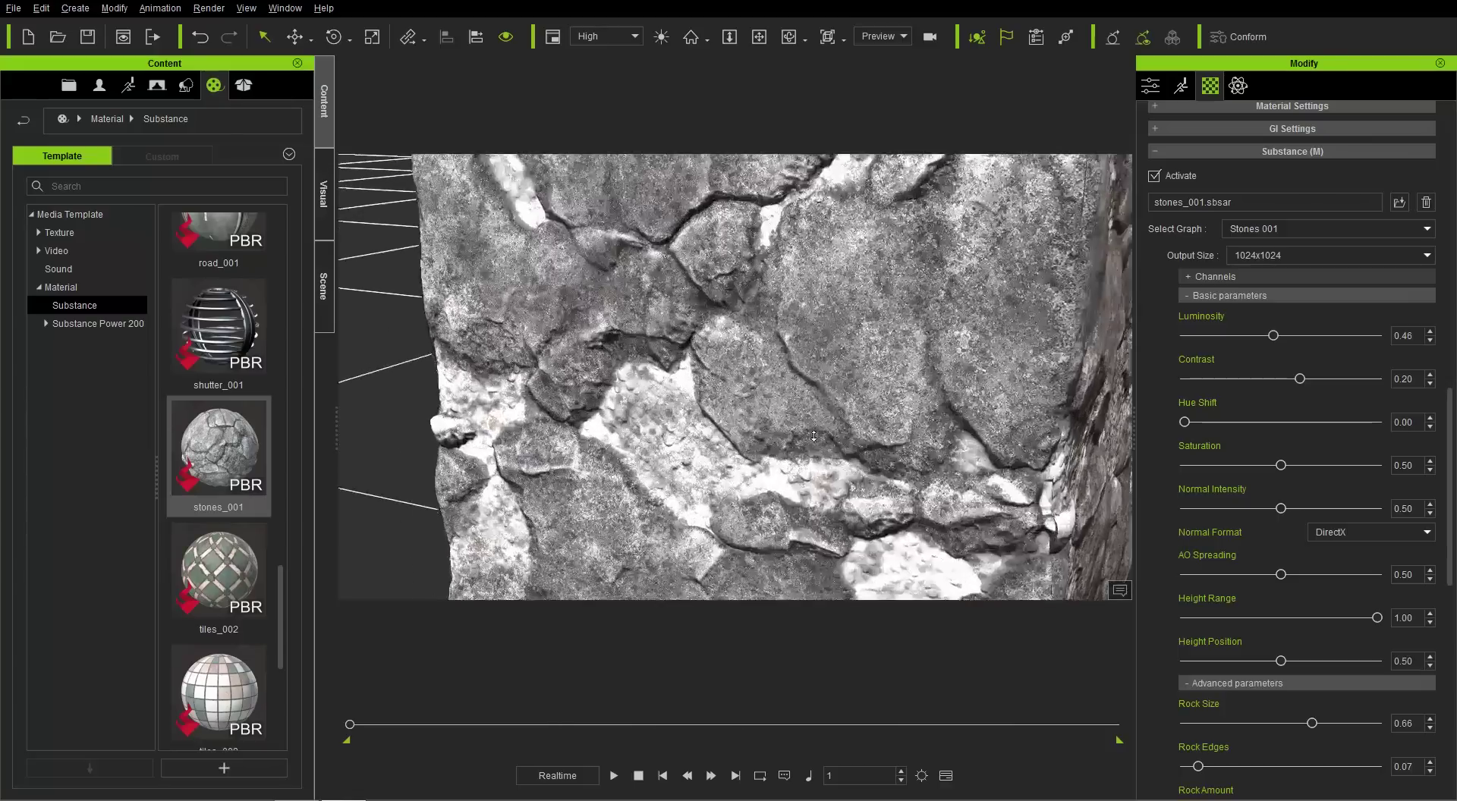
Set the stone substance's AO Spreading to 1.00 and Normal Intensity to 0.77.
{"action": "right_click_drag", "start_coordinate": [865, 379], "coordinate": [893, 433]}
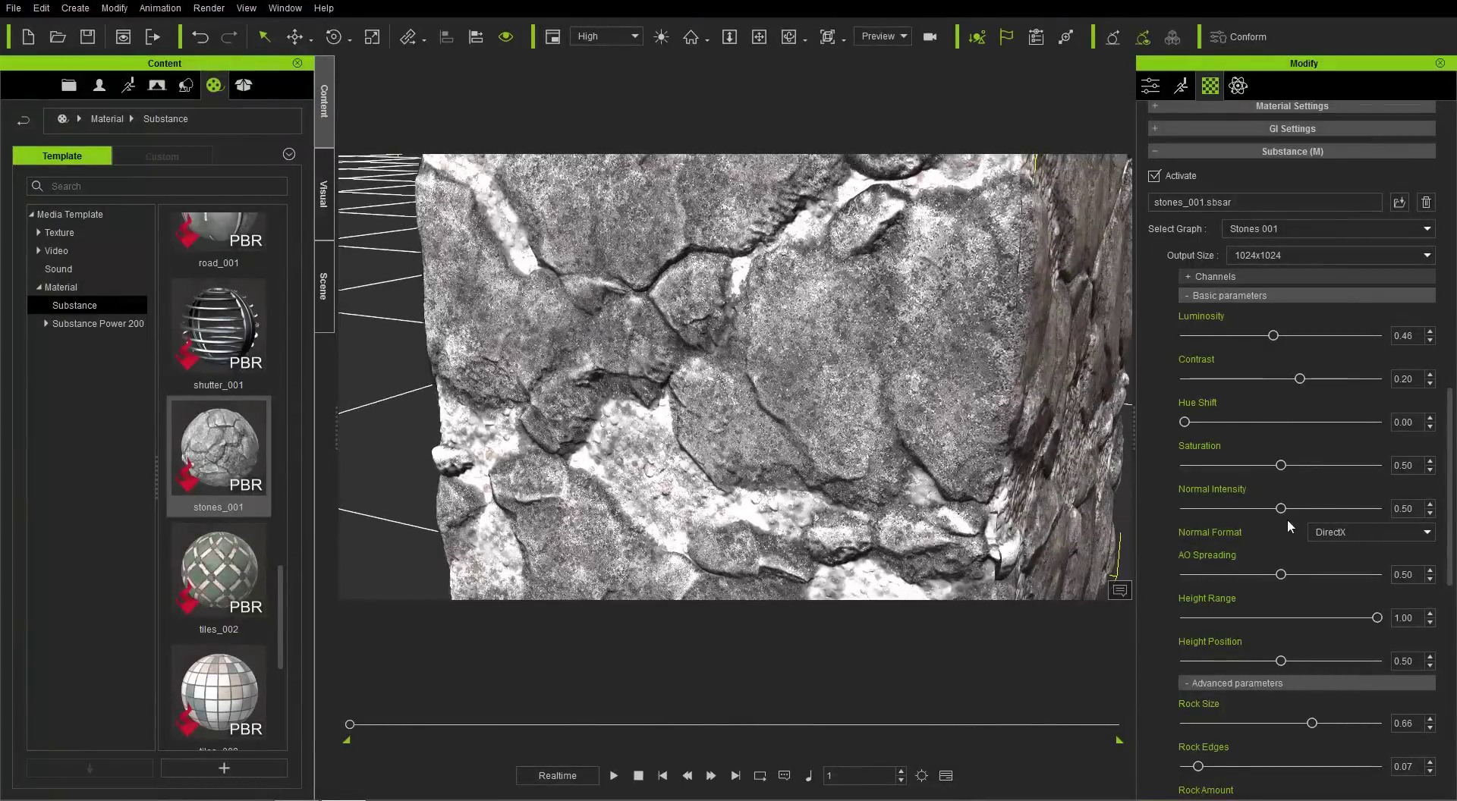
{"action": "left_click_drag", "start_coordinate": [1281, 574], "coordinate": [1184, 580]}
{"action": "left_click_drag", "start_coordinate": [1301, 569], "coordinate": [1380, 568]}
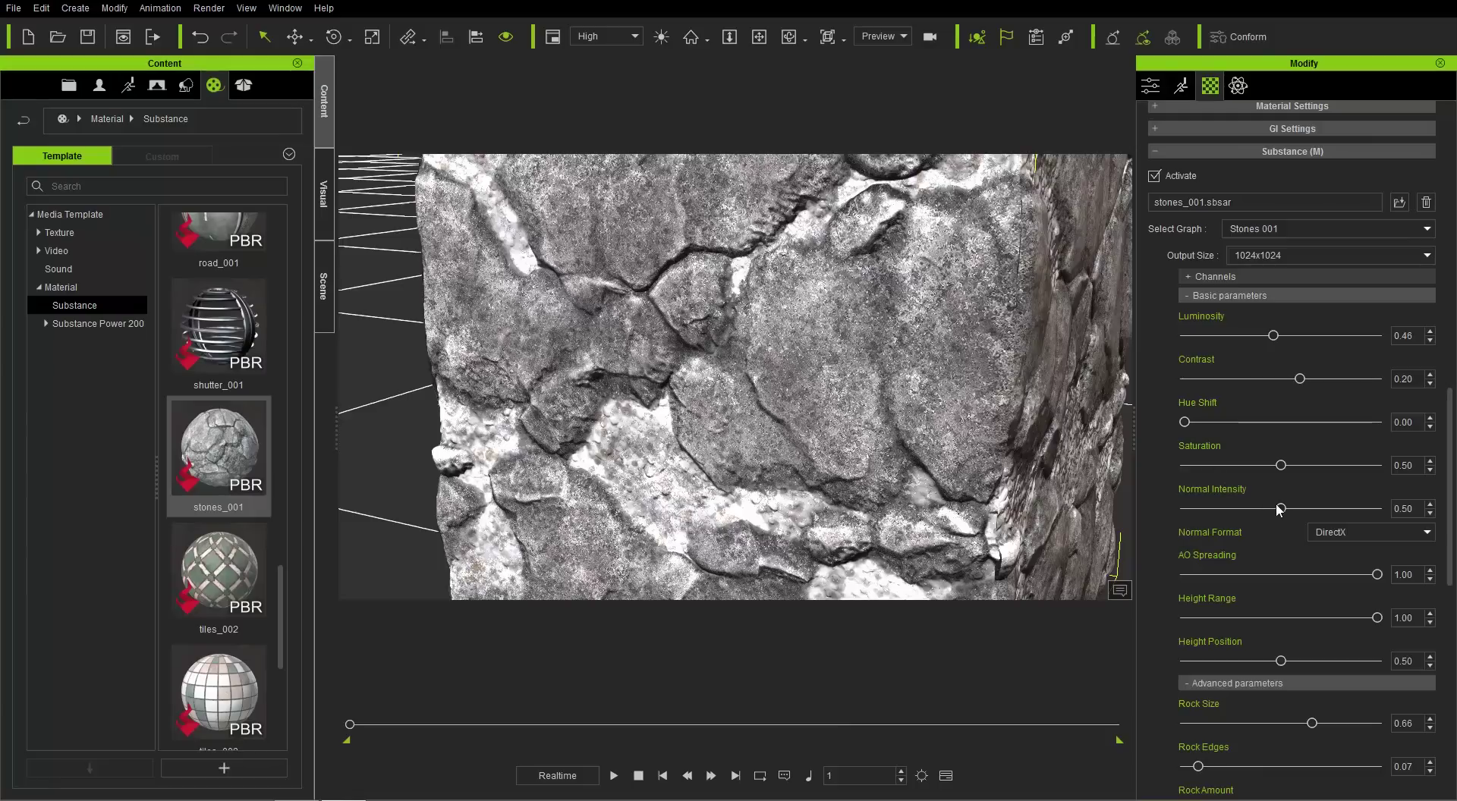
{"action": "left_click_drag", "start_coordinate": [1281, 510], "coordinate": [1319, 513]}
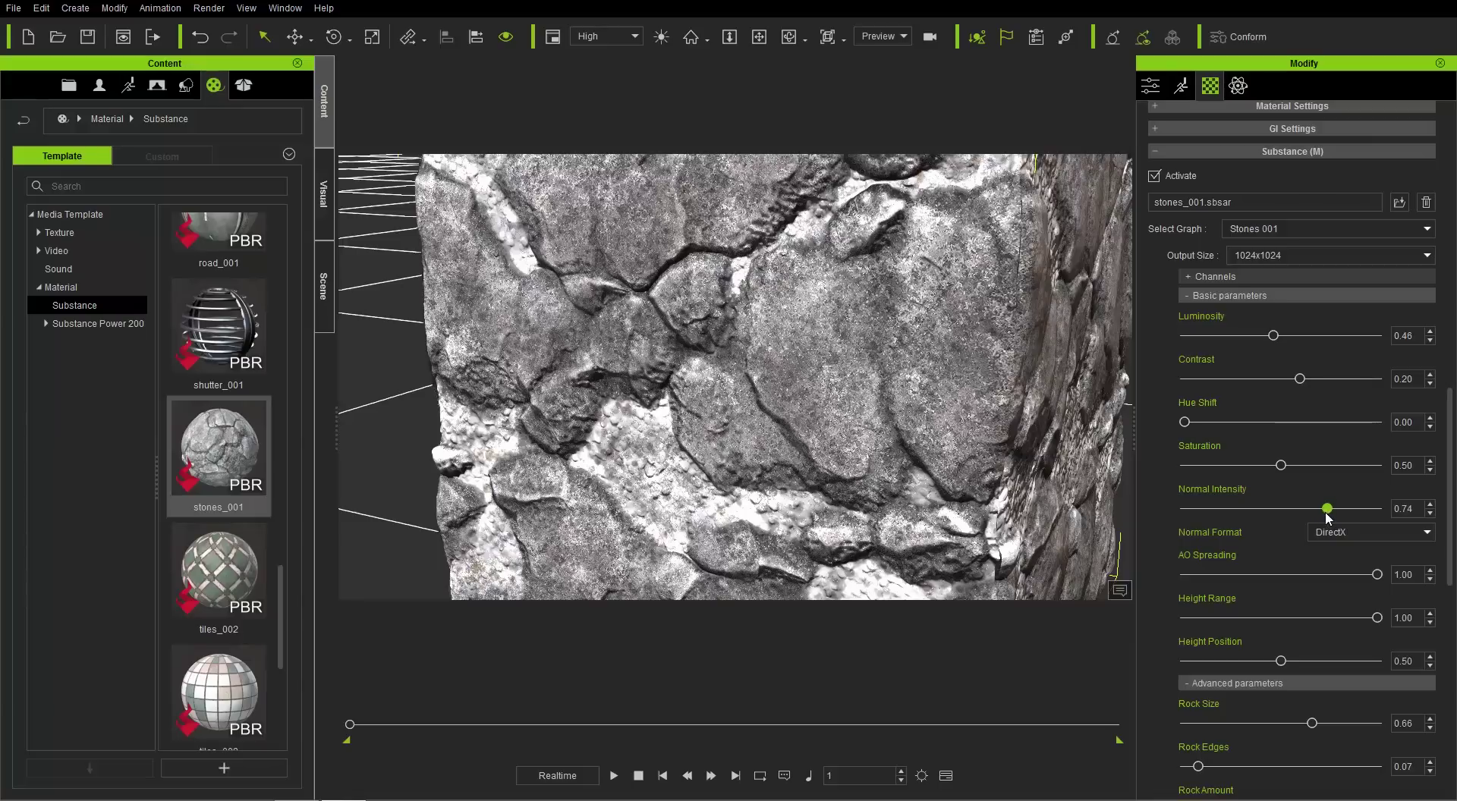
{"action": "left_click_drag", "start_coordinate": [1330, 518], "coordinate": [1336, 519]}
{"action": "scroll", "coordinate": [929, 357], "scroll_direction": "down", "scroll_amount": 5}
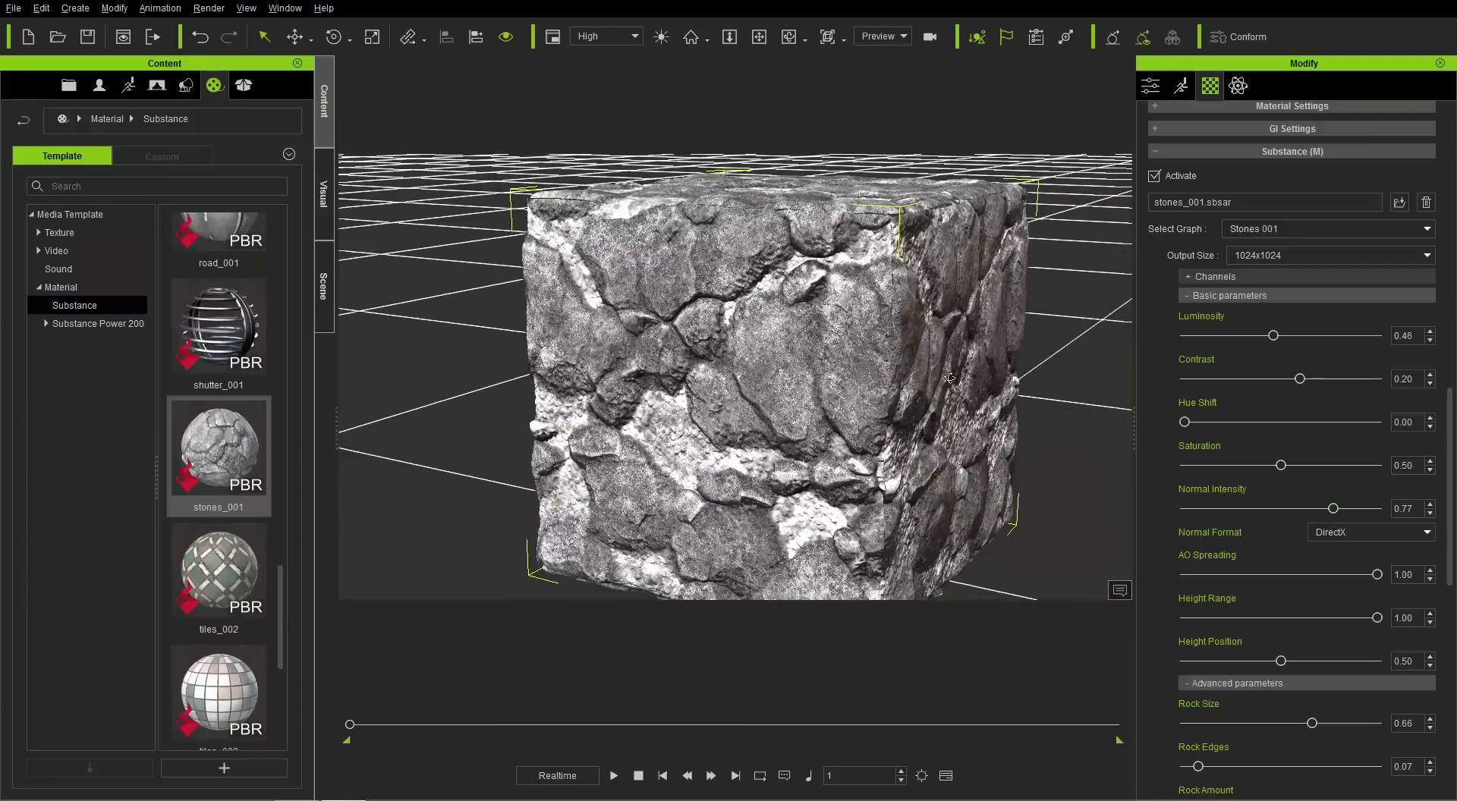
Collapse the basic parameters and darken the stone substance's Back Color to a medium grey.
{"action": "left_click", "coordinate": [1231, 296]}
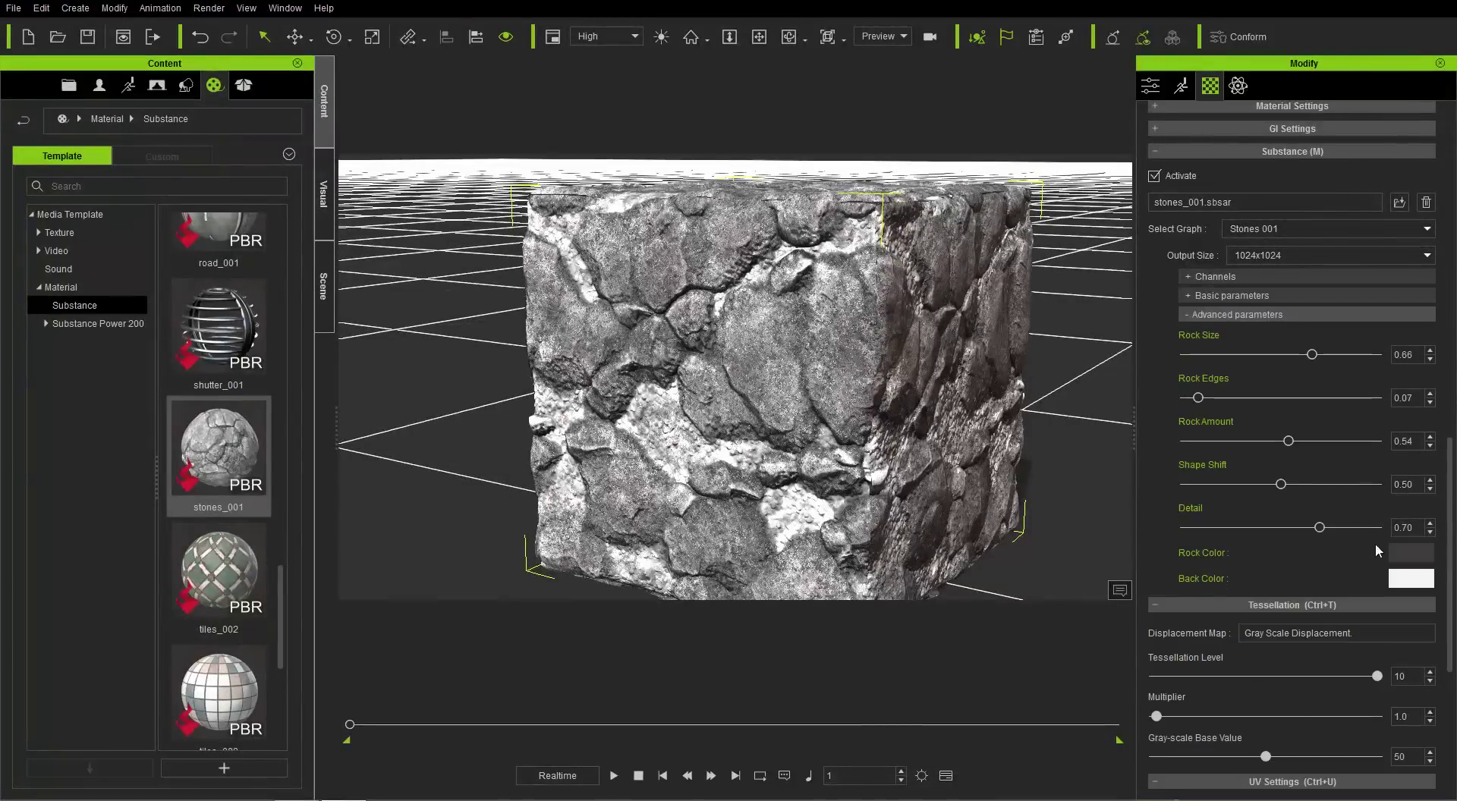
{"action": "left_click", "coordinate": [1403, 578]}
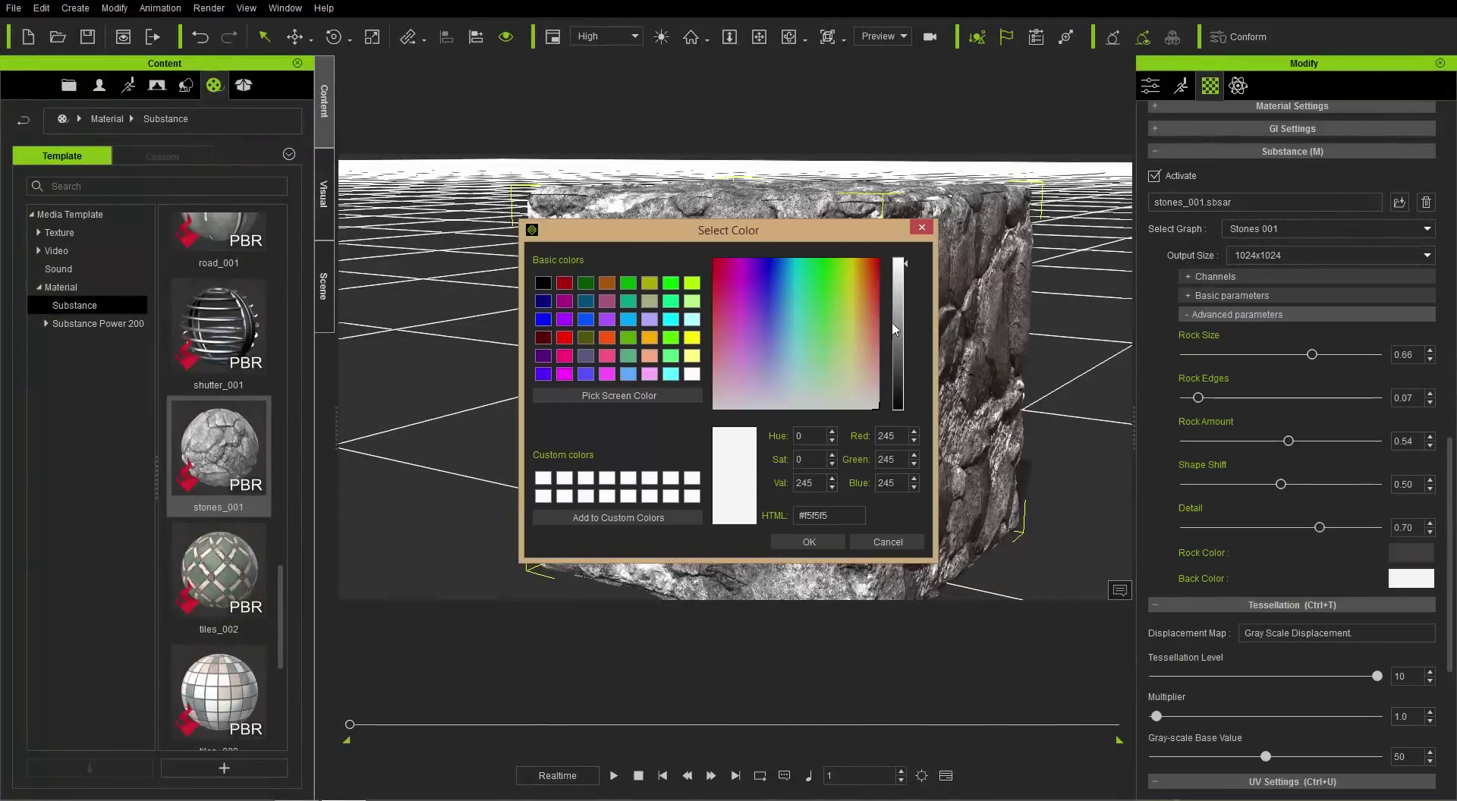
{"action": "left_click_drag", "start_coordinate": [891, 327], "coordinate": [894, 321]}
{"action": "left_click", "coordinate": [818, 537]}
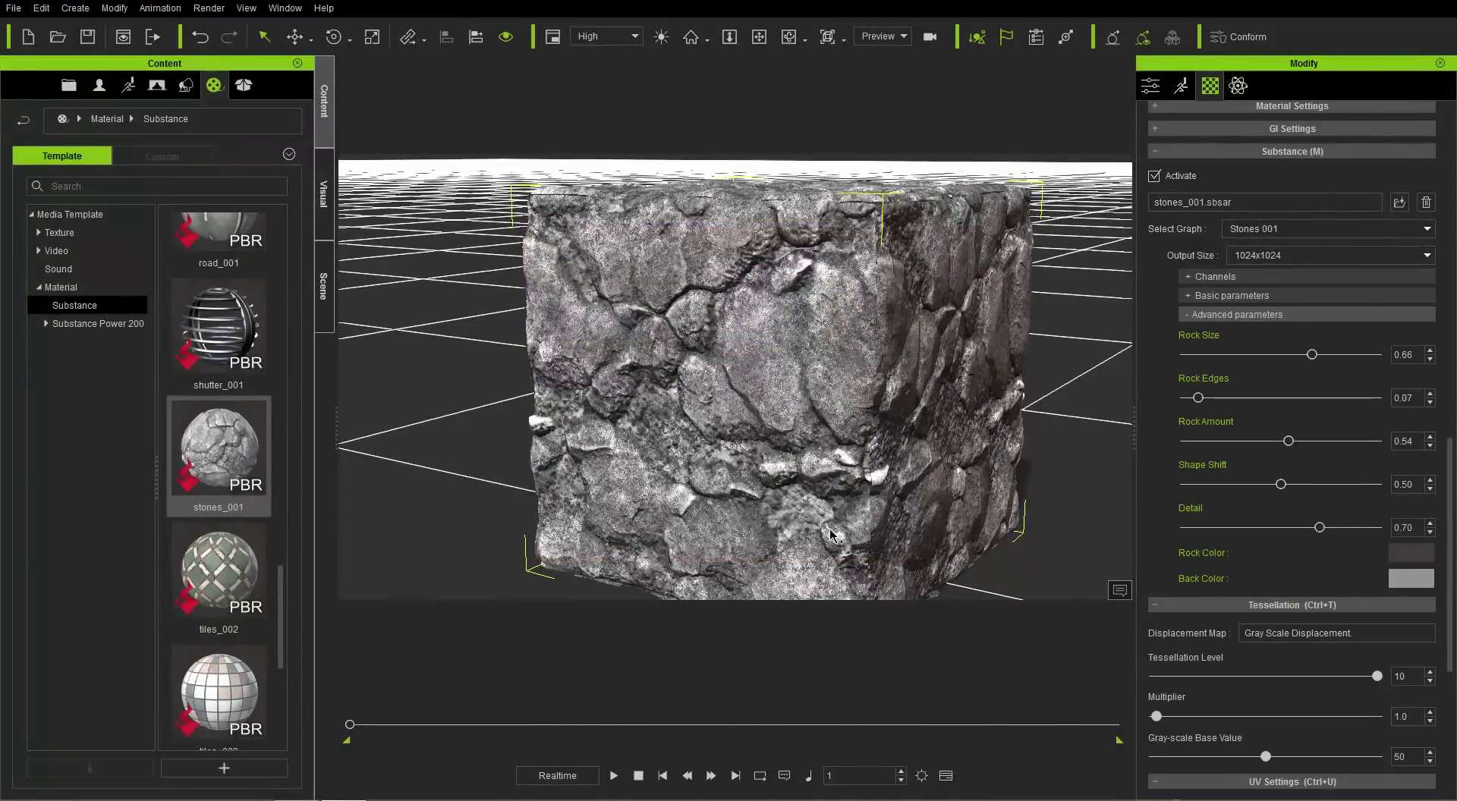
Set the stone substance's Shape Shift to 0.56 in the advanced parameters.
{"action": "scroll", "coordinate": [807, 471], "scroll_direction": "up", "scroll_amount": 5}
{"action": "right_click_drag", "start_coordinate": [807, 472], "coordinate": [743, 399]}
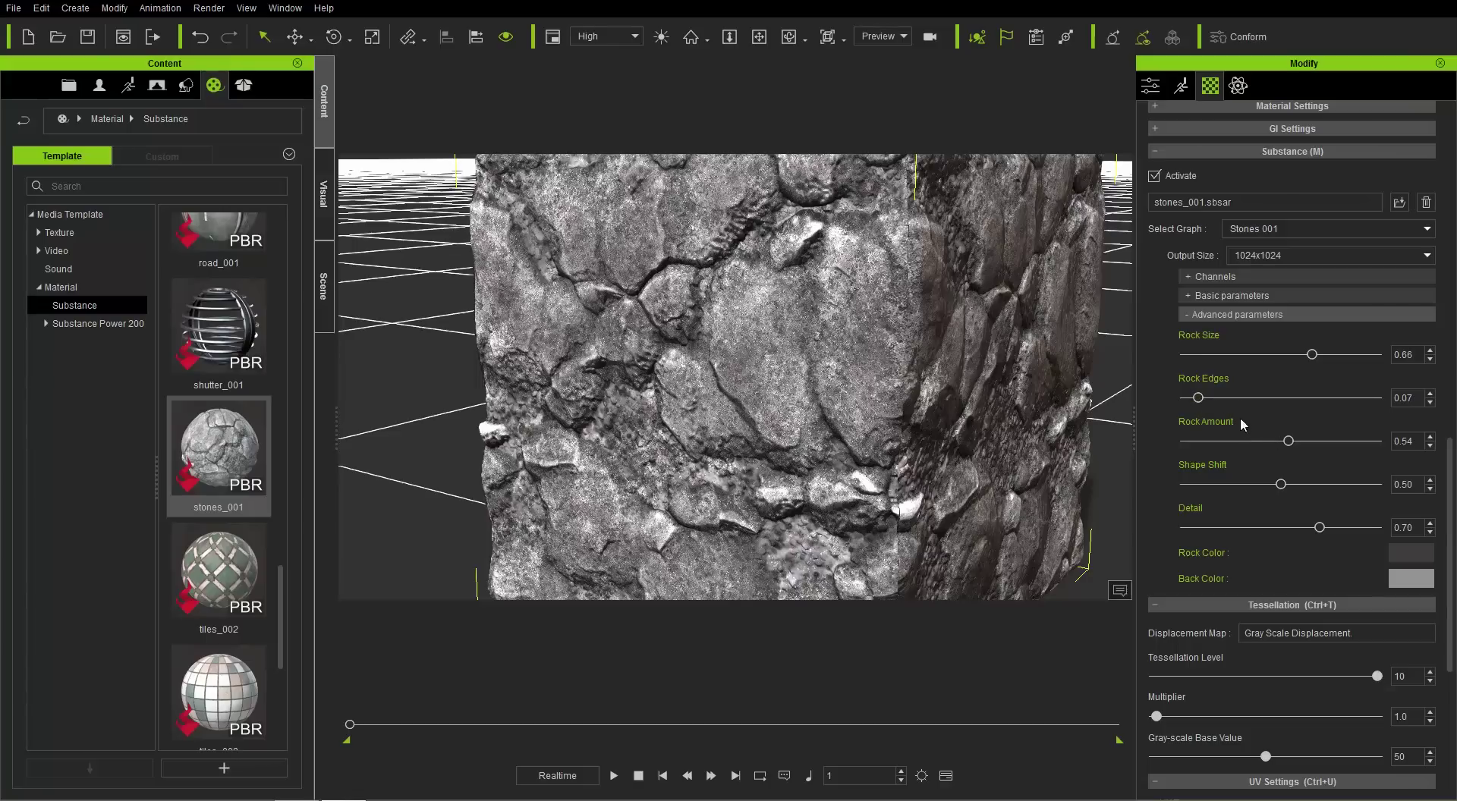
{"action": "mouse_move", "coordinate": [1281, 484]}
{"action": "left_mouse_down"}
{"action": "mouse_move", "coordinate": [1385, 481]}
{"action": "mouse_move", "coordinate": [1158, 492]}
{"action": "mouse_move", "coordinate": [1356, 490]}
{"action": "mouse_move", "coordinate": [1246, 499]}
{"action": "mouse_move", "coordinate": [1290, 501]}
{"action": "left_mouse_up"}
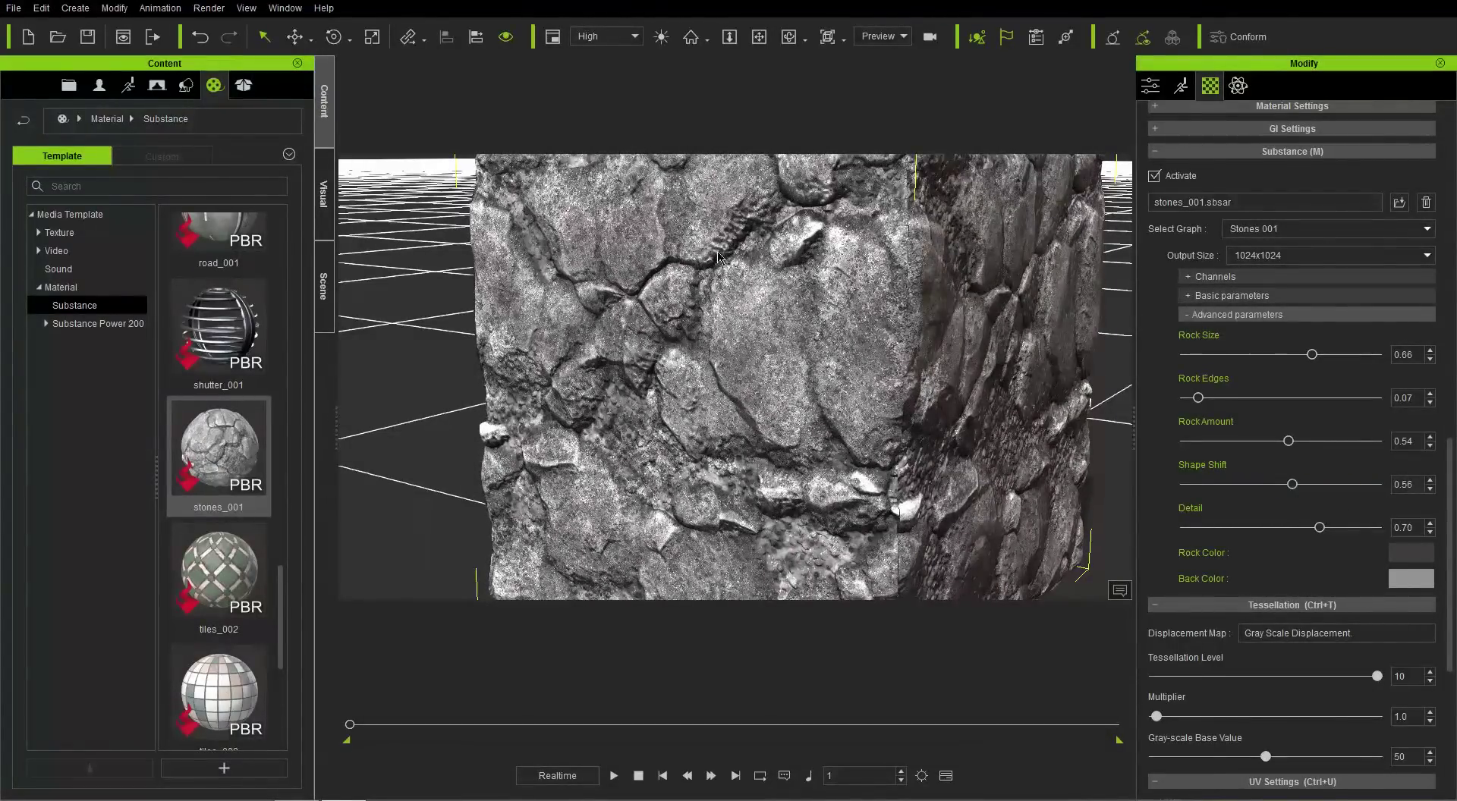
{"action": "scroll", "coordinate": [717, 265], "scroll_direction": "down", "scroll_amount": 6}
Apply the wood_american_cherry substance from the material library to the box.
{"action": "right_click_drag", "start_coordinate": [812, 341], "coordinate": [335, 554]}
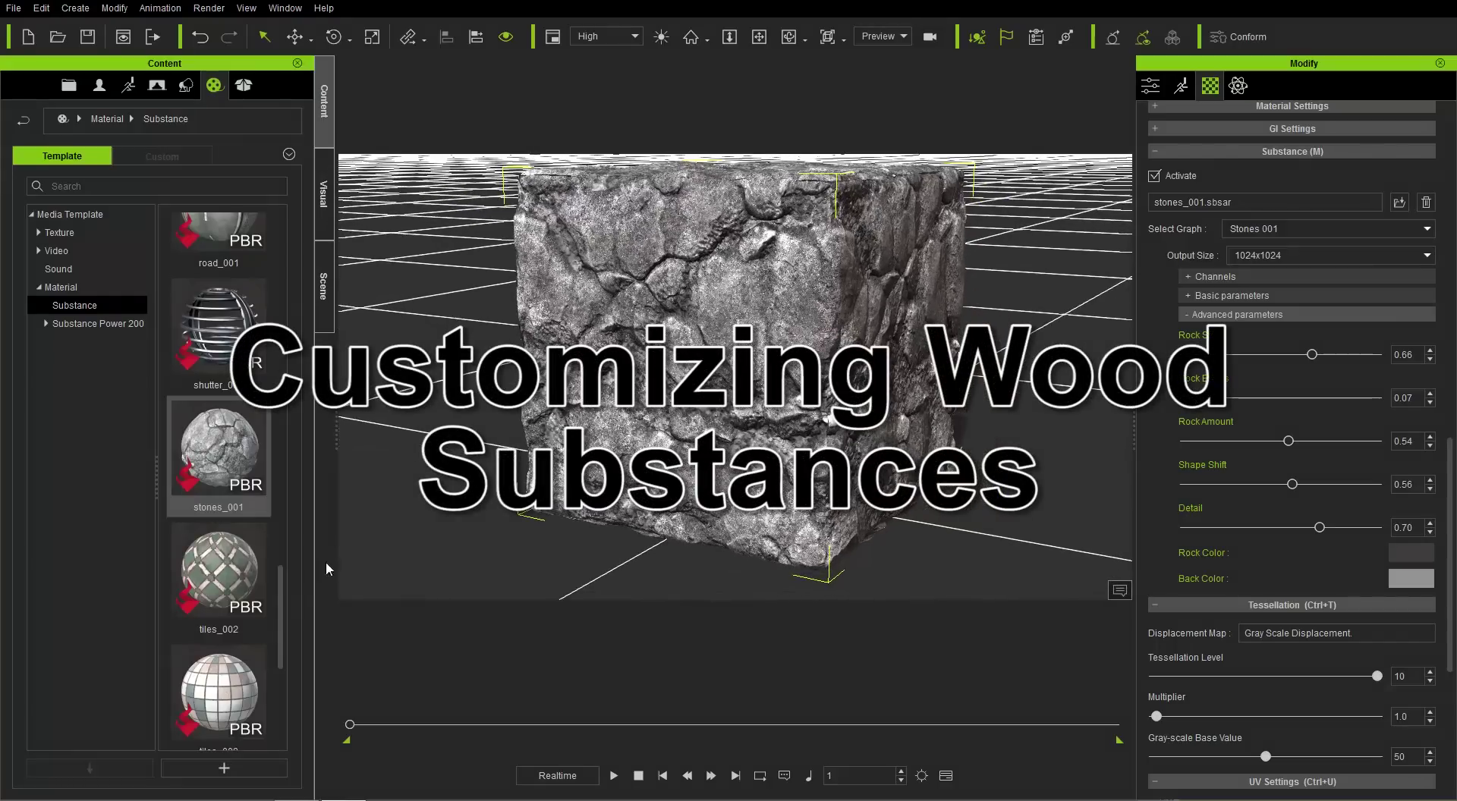
{"action": "left_click_drag", "start_coordinate": [280, 589], "coordinate": [717, 374]}
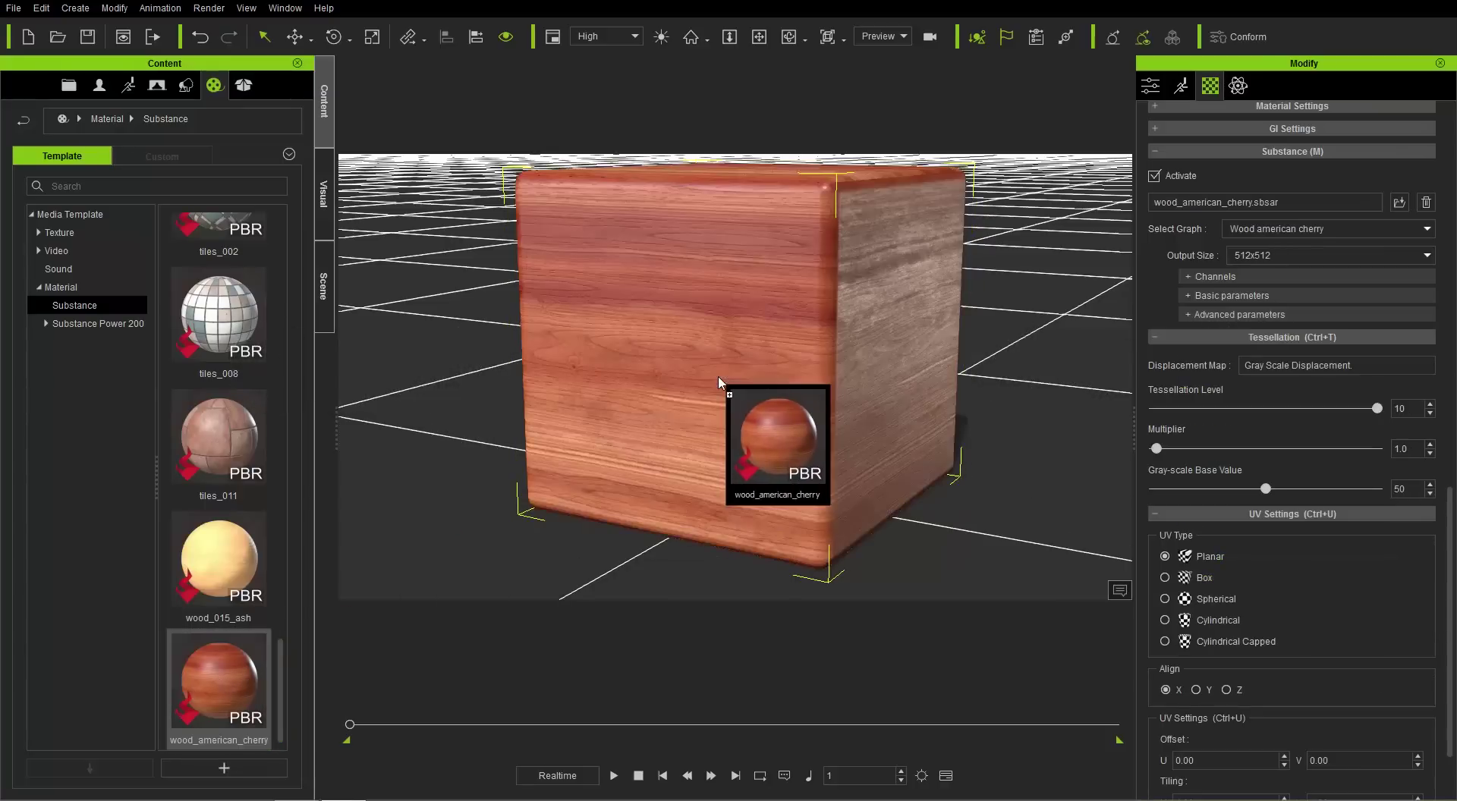
{"action": "right_click_drag", "start_coordinate": [753, 373], "coordinate": [888, 287]}
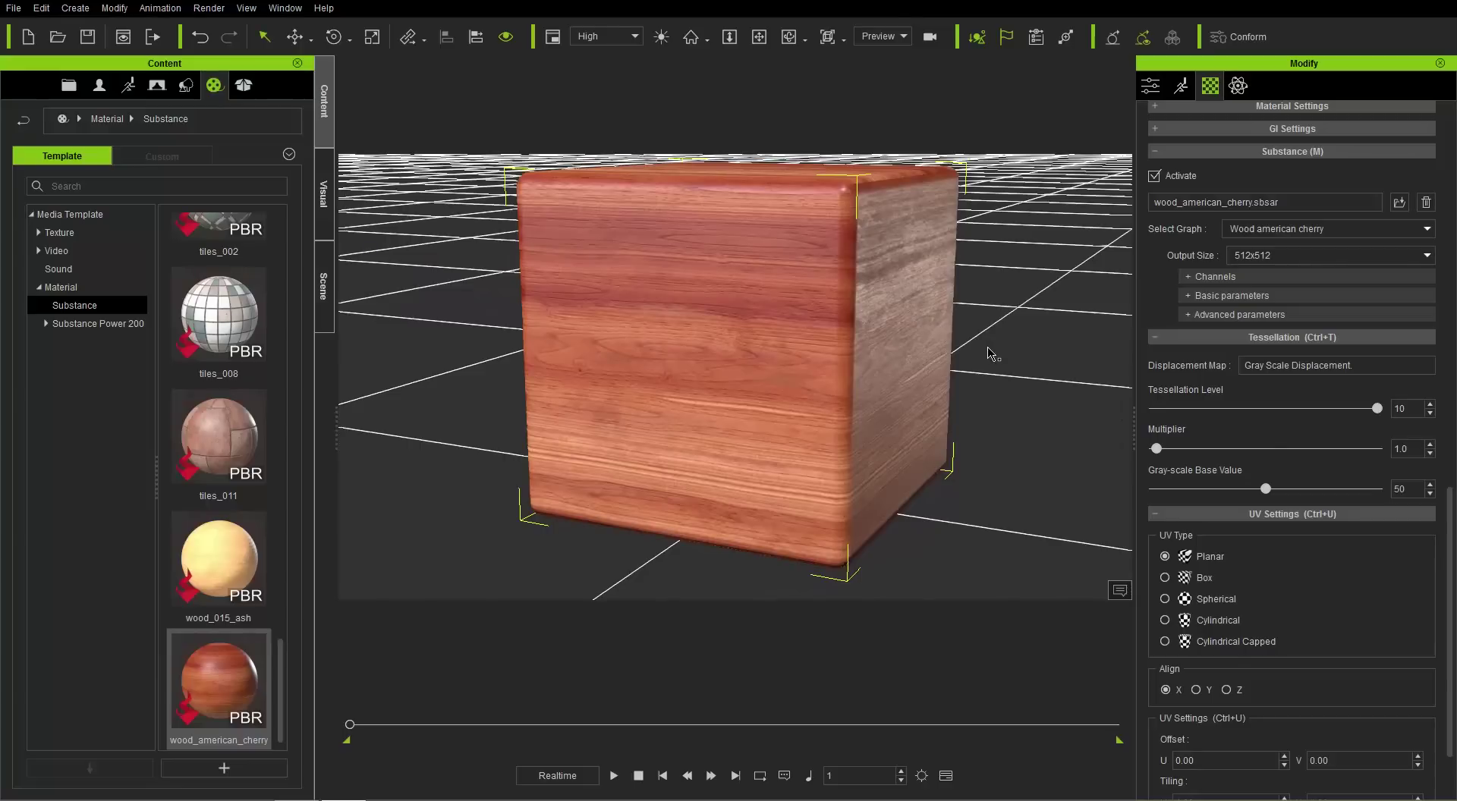
Set the cherry wood substance's output size to 1024x1024 and expand its advanced parameters.
{"action": "left_click", "coordinate": [1251, 258]}
{"action": "left_click", "coordinate": [1260, 350]}
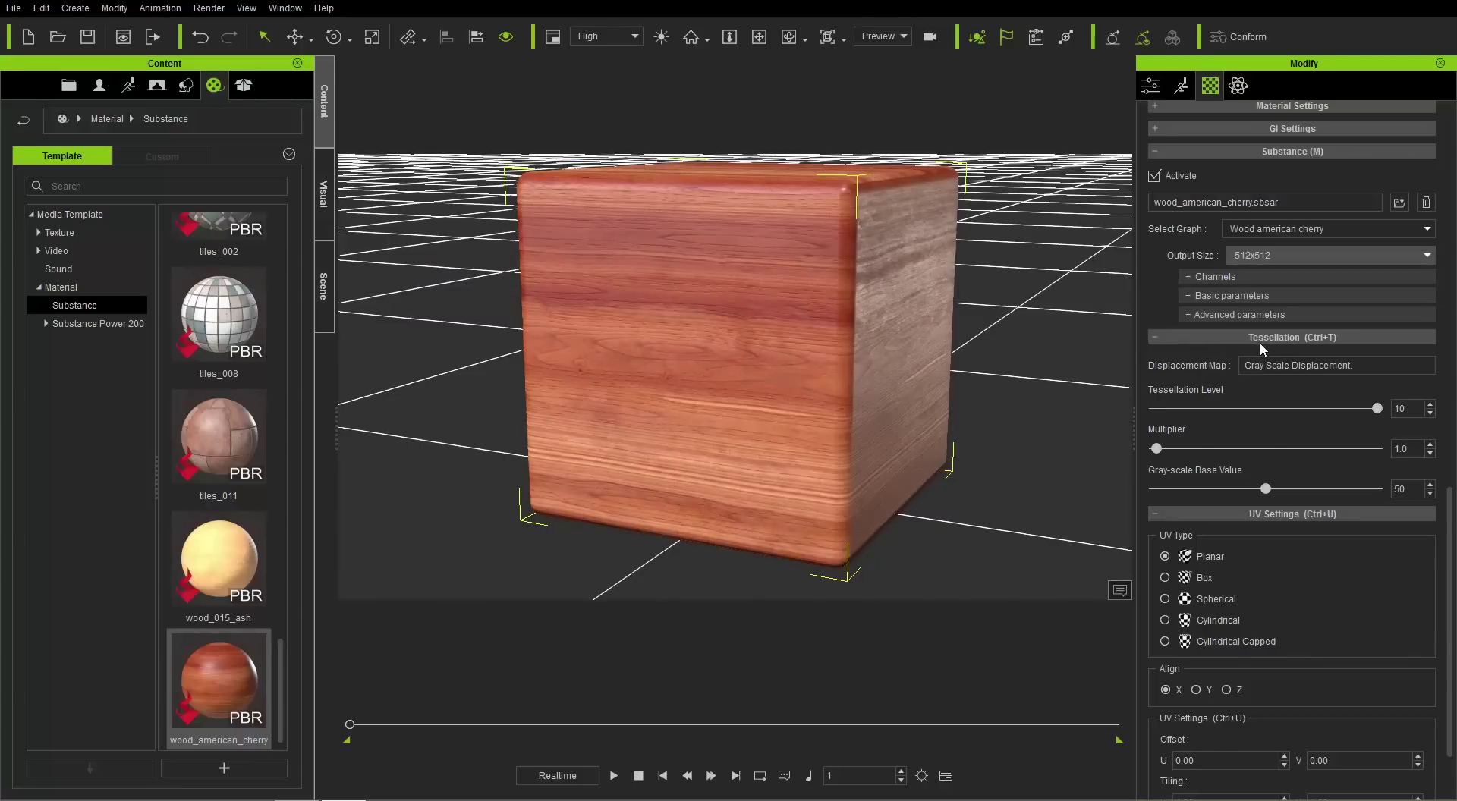
{"action": "left_click", "coordinate": [1232, 313]}
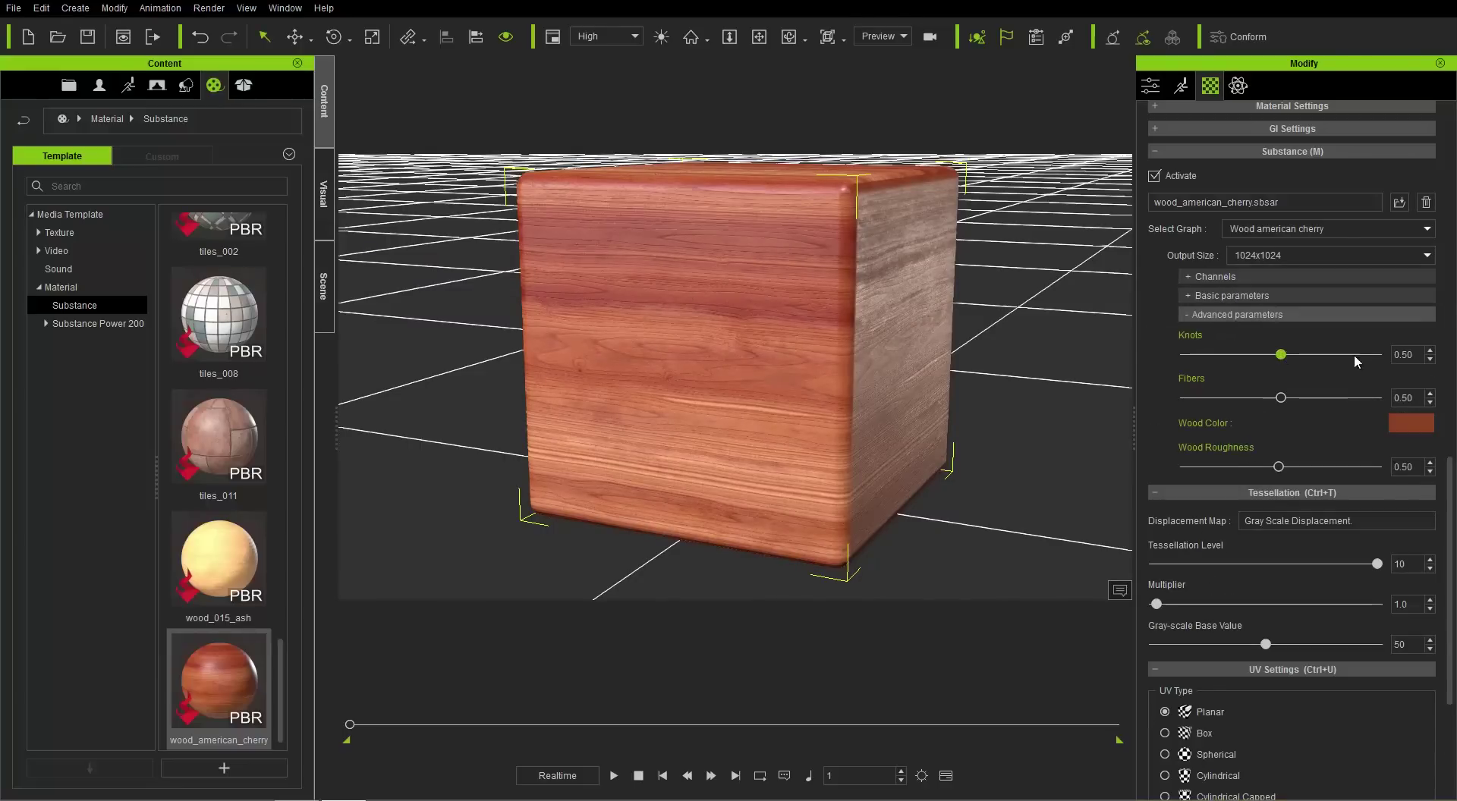
Set the cherry wood substance's Knots to 0.52, Fibers to 1.00 and Wood Roughness to 0.86.
{"action": "left_click_drag", "start_coordinate": [1377, 355], "coordinate": [1136, 367]}
{"action": "left_click_drag", "start_coordinate": [1299, 359], "coordinate": [1401, 397]}
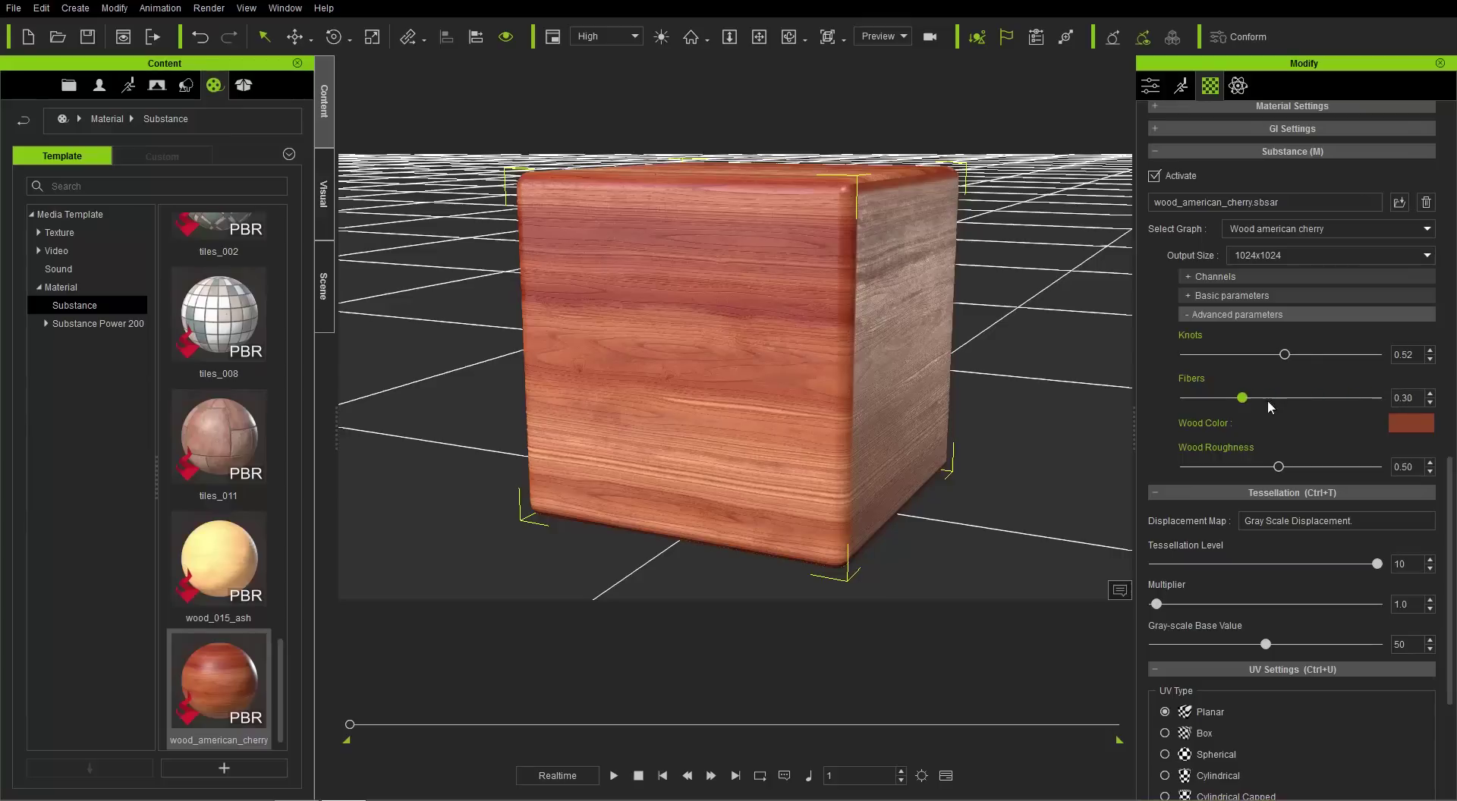
{"action": "left_click_drag", "start_coordinate": [1279, 466], "coordinate": [1227, 472]}
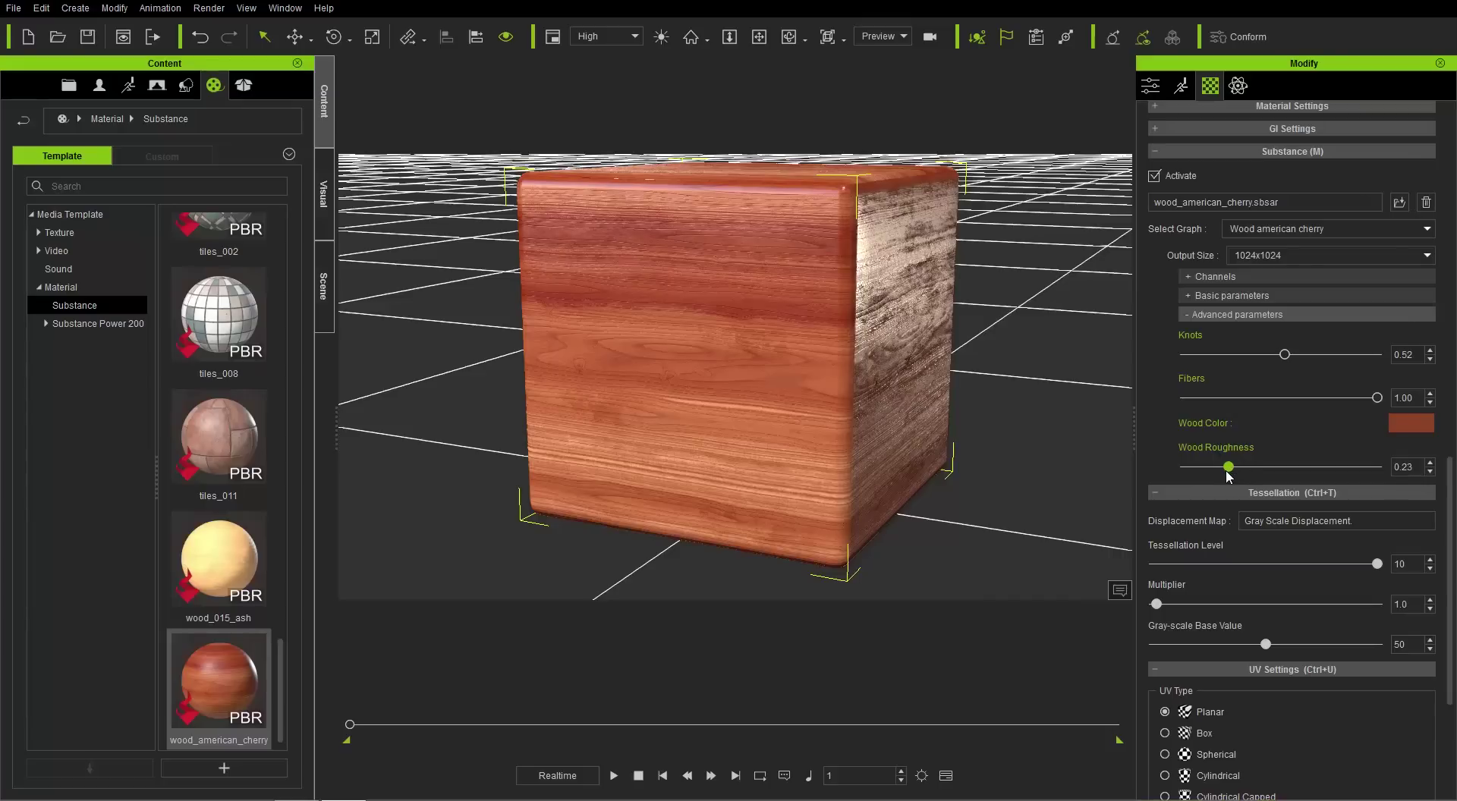
{"action": "right_click_drag", "start_coordinate": [842, 350], "coordinate": [899, 472]}
{"action": "left_click_drag", "start_coordinate": [1234, 469], "coordinate": [1351, 472]}
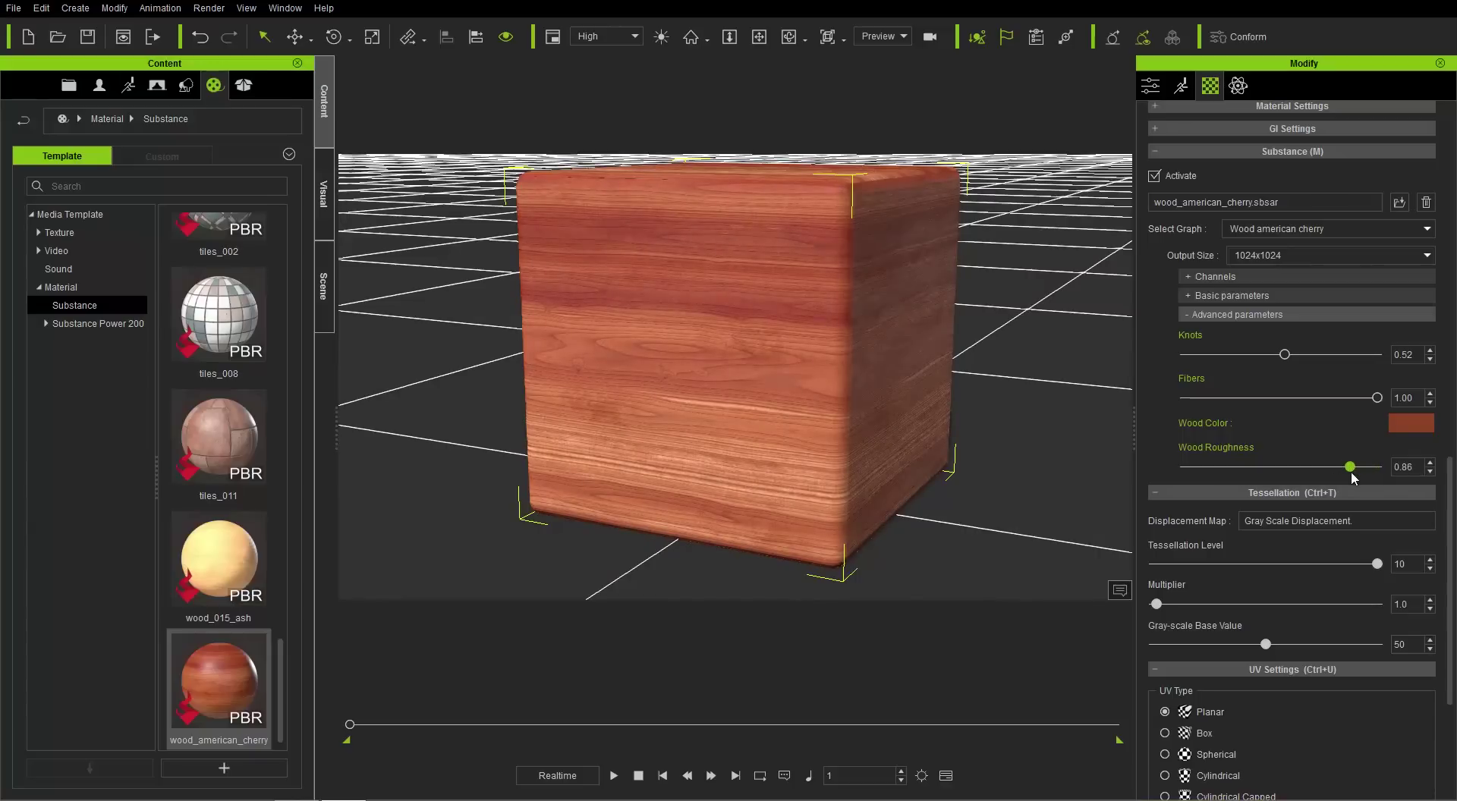
{"action": "right_click_drag", "start_coordinate": [931, 479], "coordinate": [869, 436]}
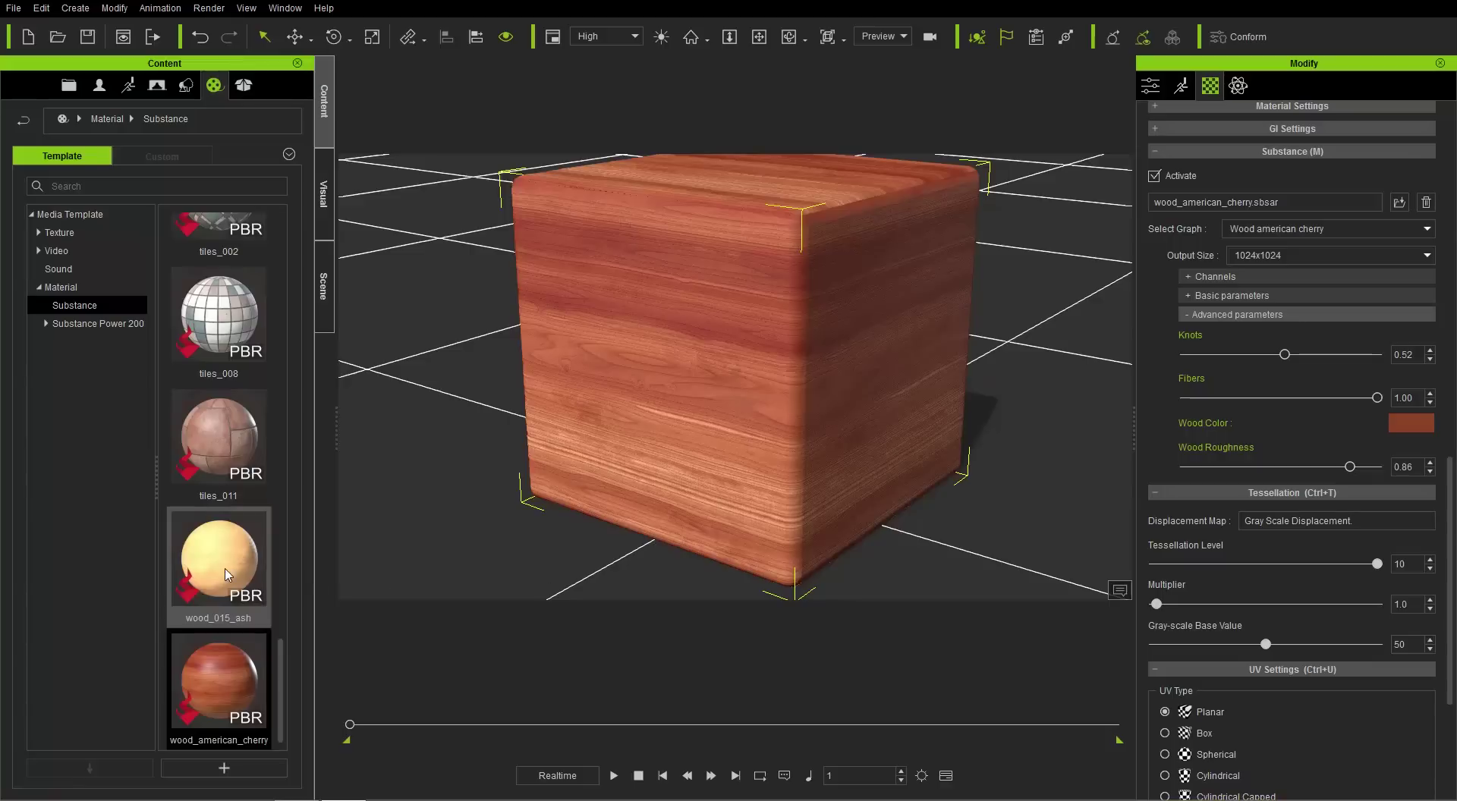
Apply the wood_015_ash substance to the box, set its output size to 1024x1024 and expand its advanced parameters.
{"action": "left_click_drag", "start_coordinate": [218, 566], "coordinate": [721, 357]}
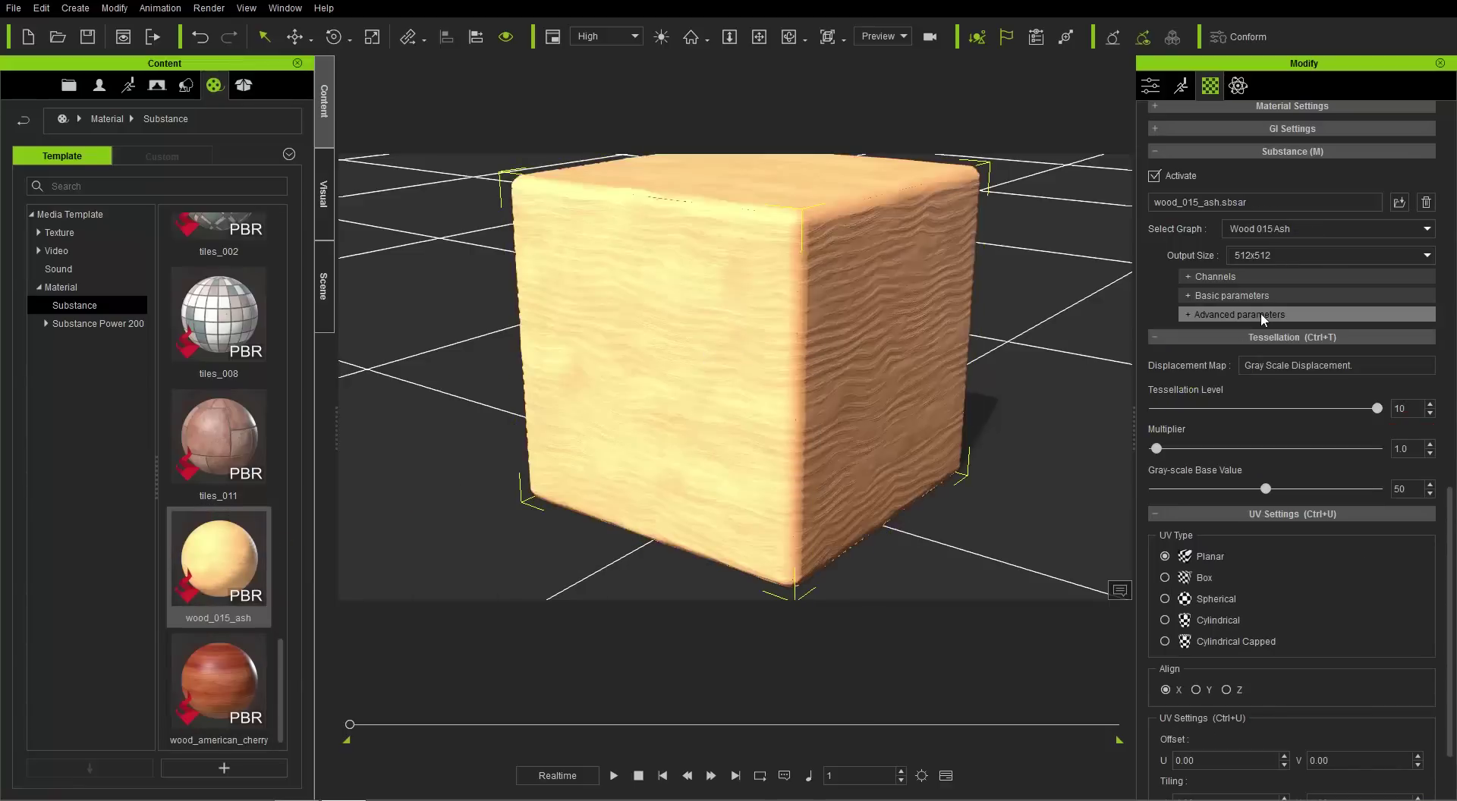
{"action": "left_click", "coordinate": [1278, 255]}
{"action": "left_click", "coordinate": [1269, 349]}
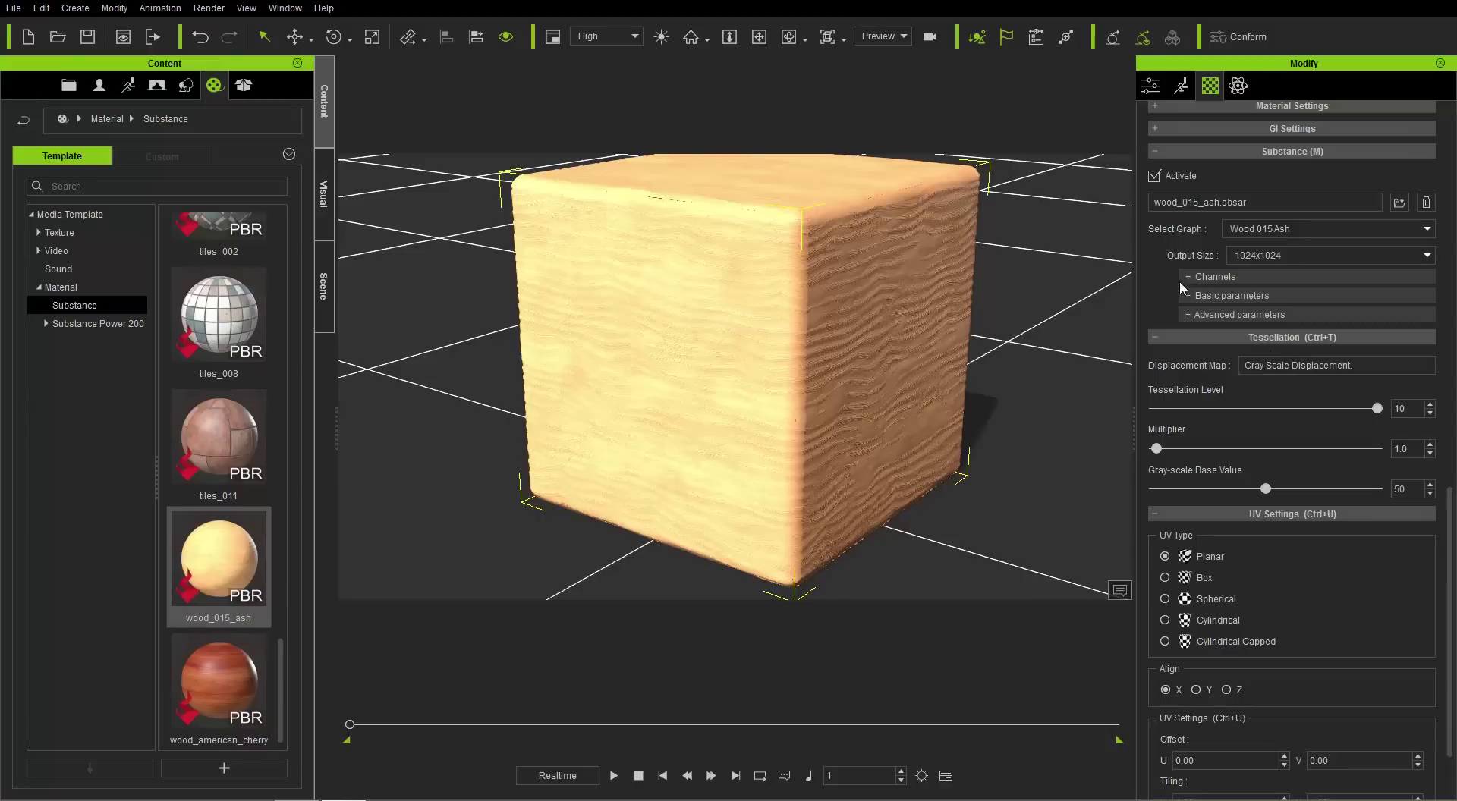
{"action": "left_click", "coordinate": [1237, 314]}
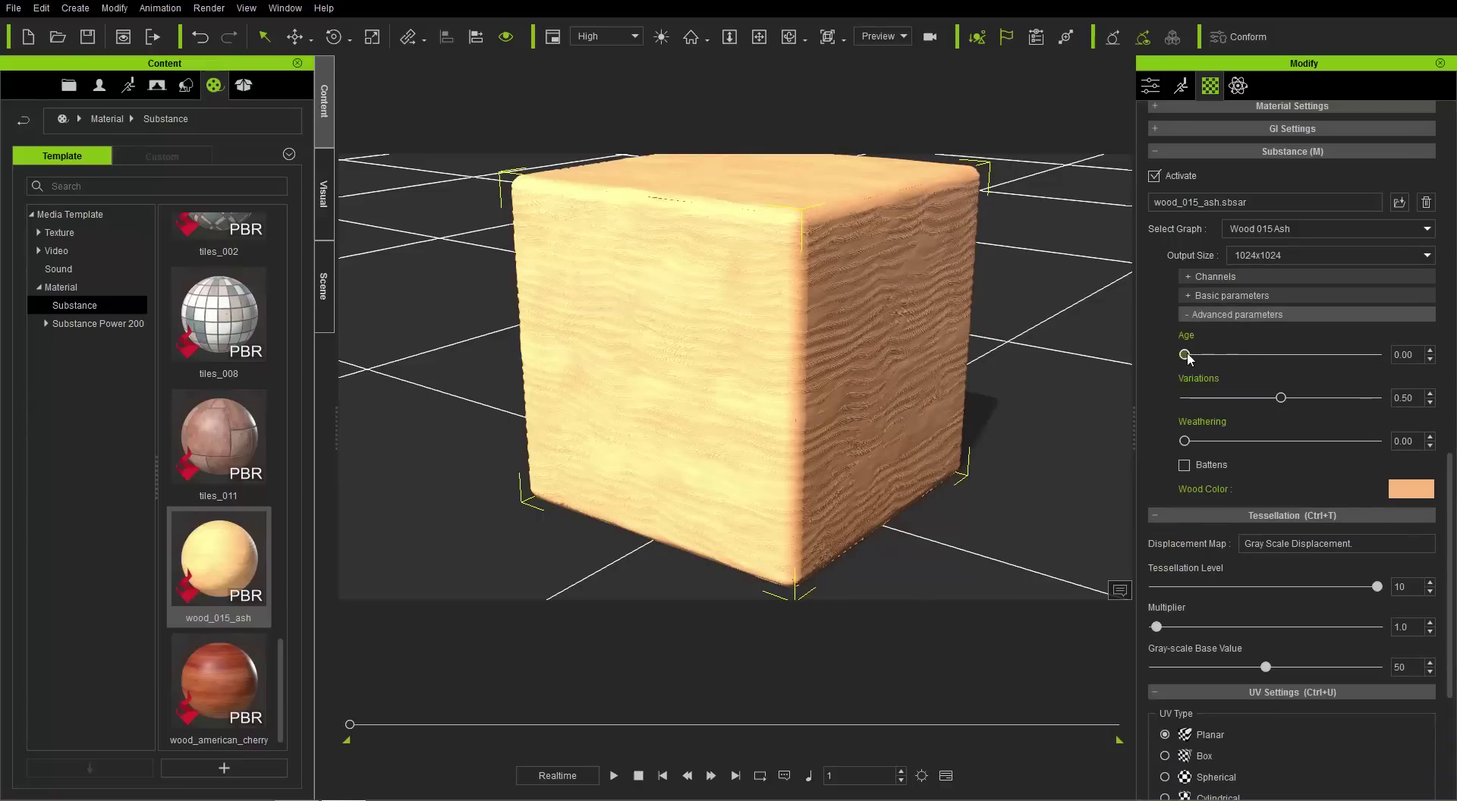
Set the ash wood substance's Age to 0.84, Variations to 0.73 and Weathering to 0.66.
{"action": "left_click_drag", "start_coordinate": [1249, 353], "coordinate": [1347, 354]}
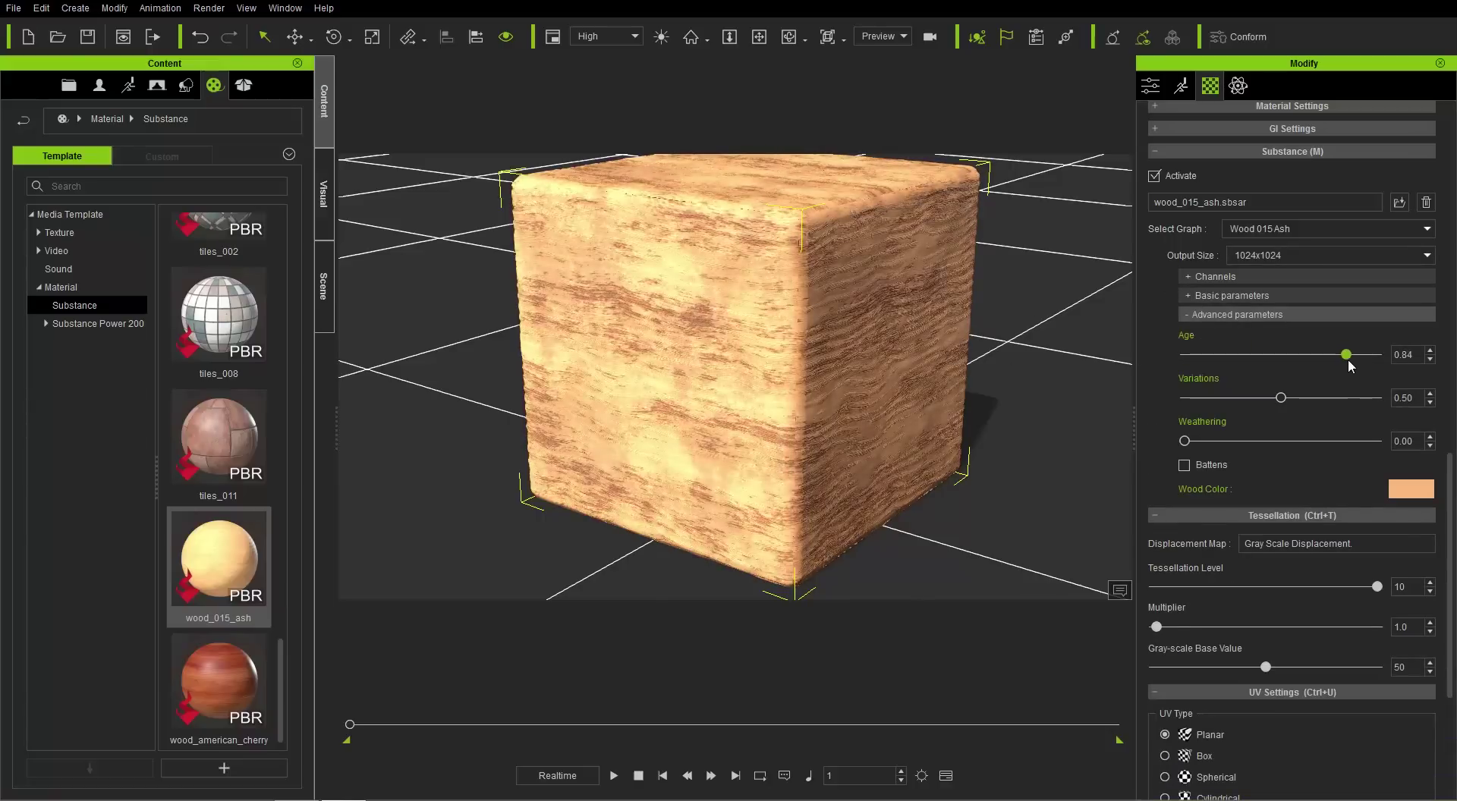
{"action": "right_click_drag", "start_coordinate": [800, 390], "coordinate": [806, 367]}
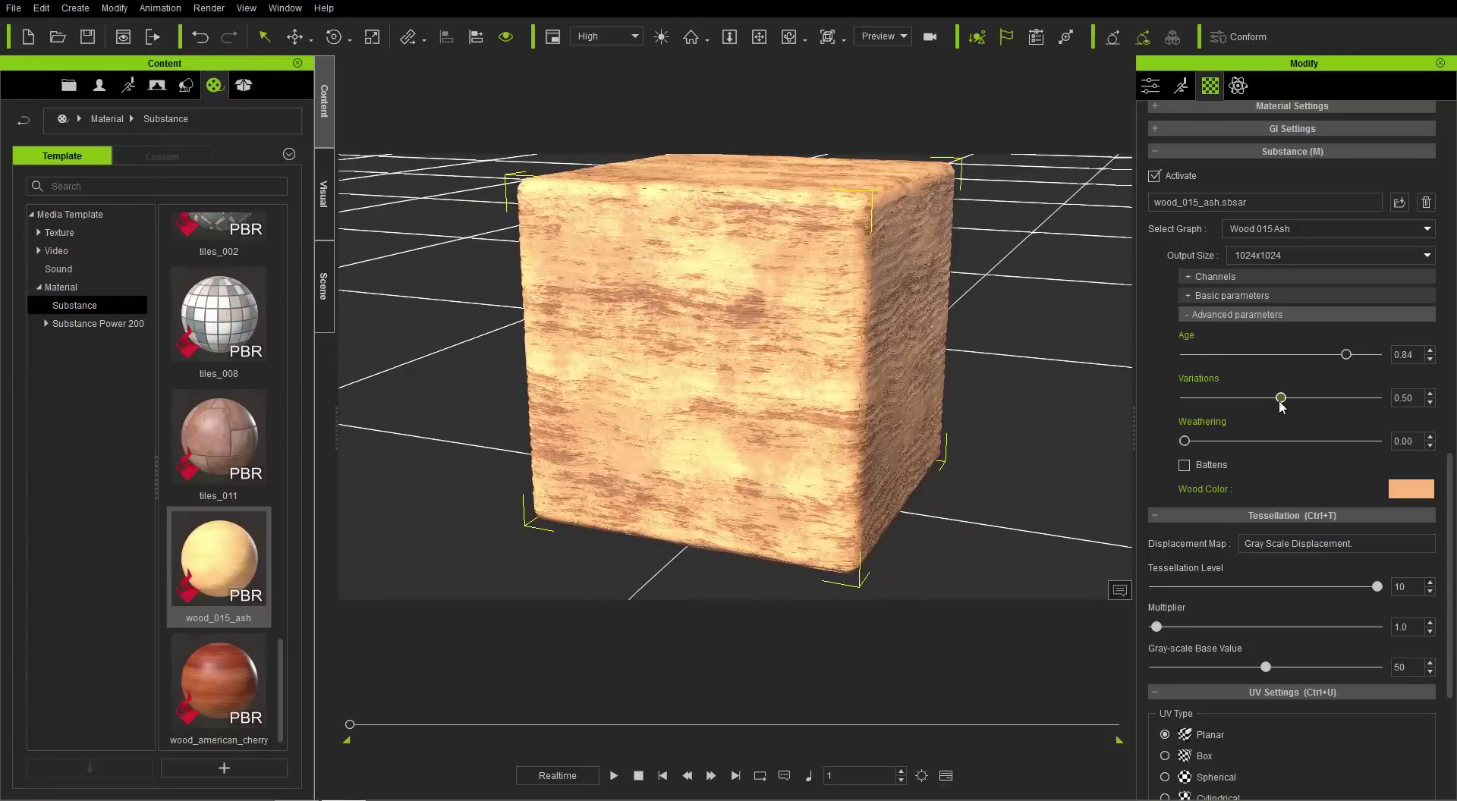
{"action": "left_click_drag", "start_coordinate": [1282, 397], "coordinate": [1381, 398]}
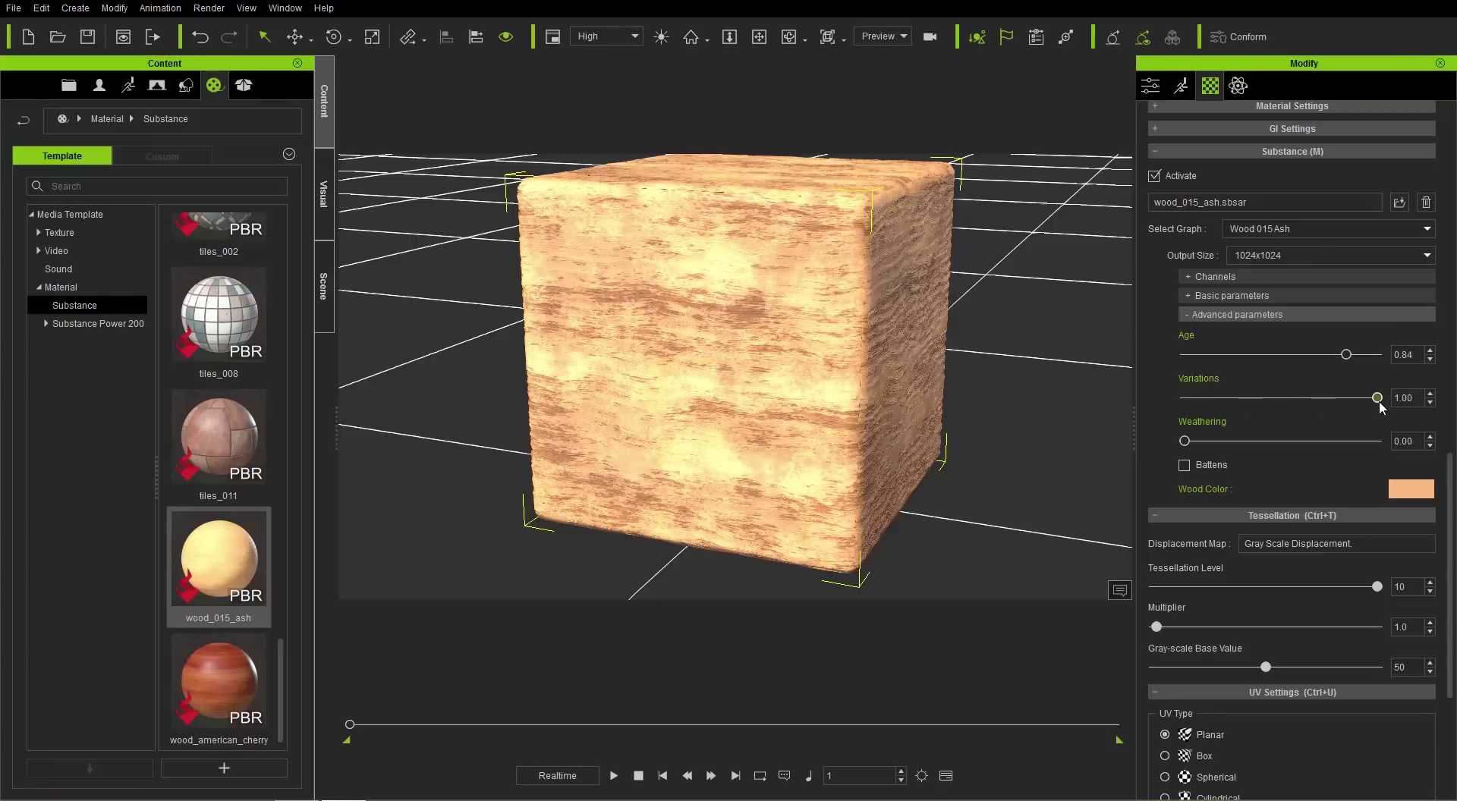
{"action": "left_click_drag", "start_coordinate": [1269, 397], "coordinate": [1085, 405]}
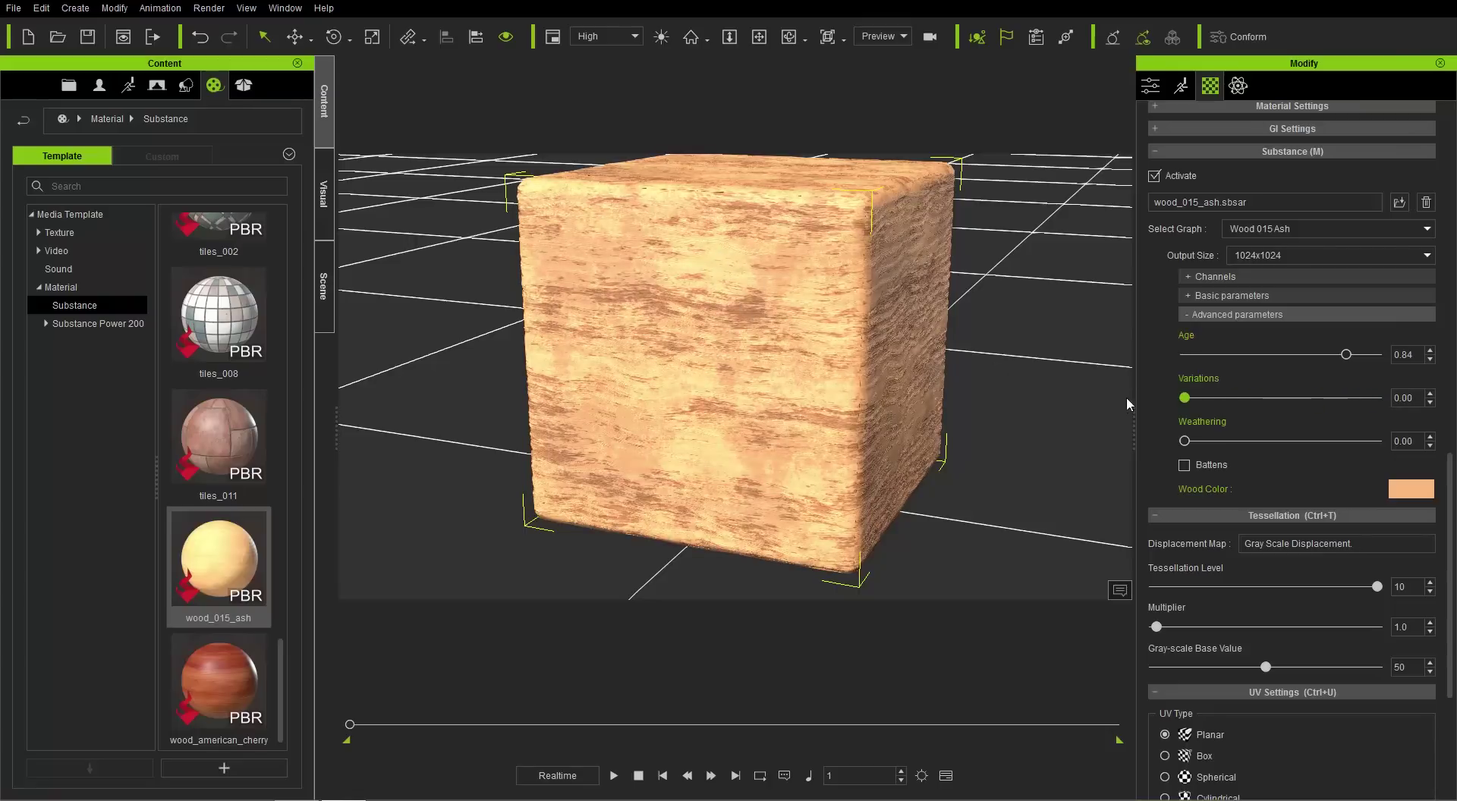
{"action": "left_click_drag", "start_coordinate": [1254, 411], "coordinate": [1329, 415]}
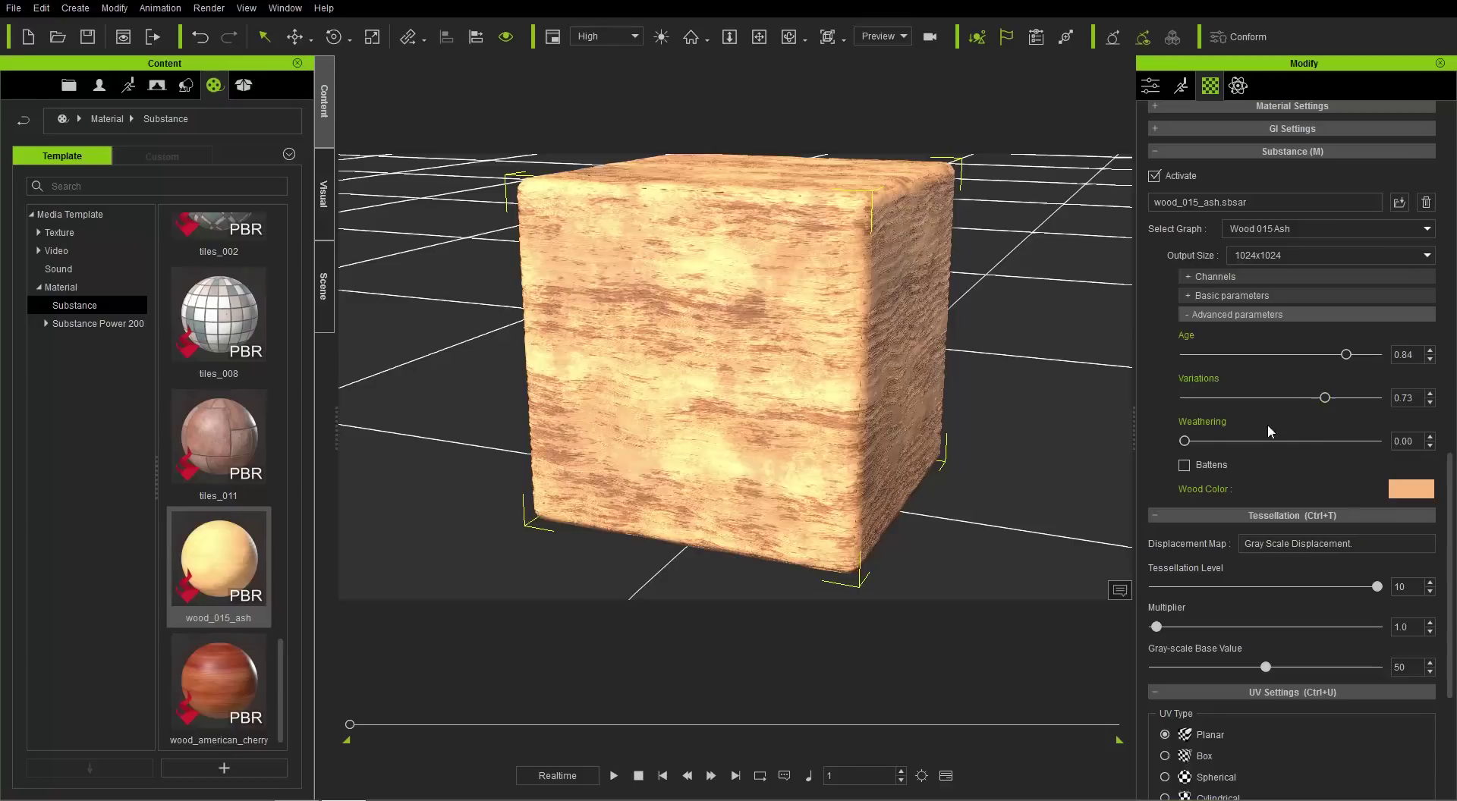
{"action": "left_click_drag", "start_coordinate": [1182, 441], "coordinate": [1322, 443]}
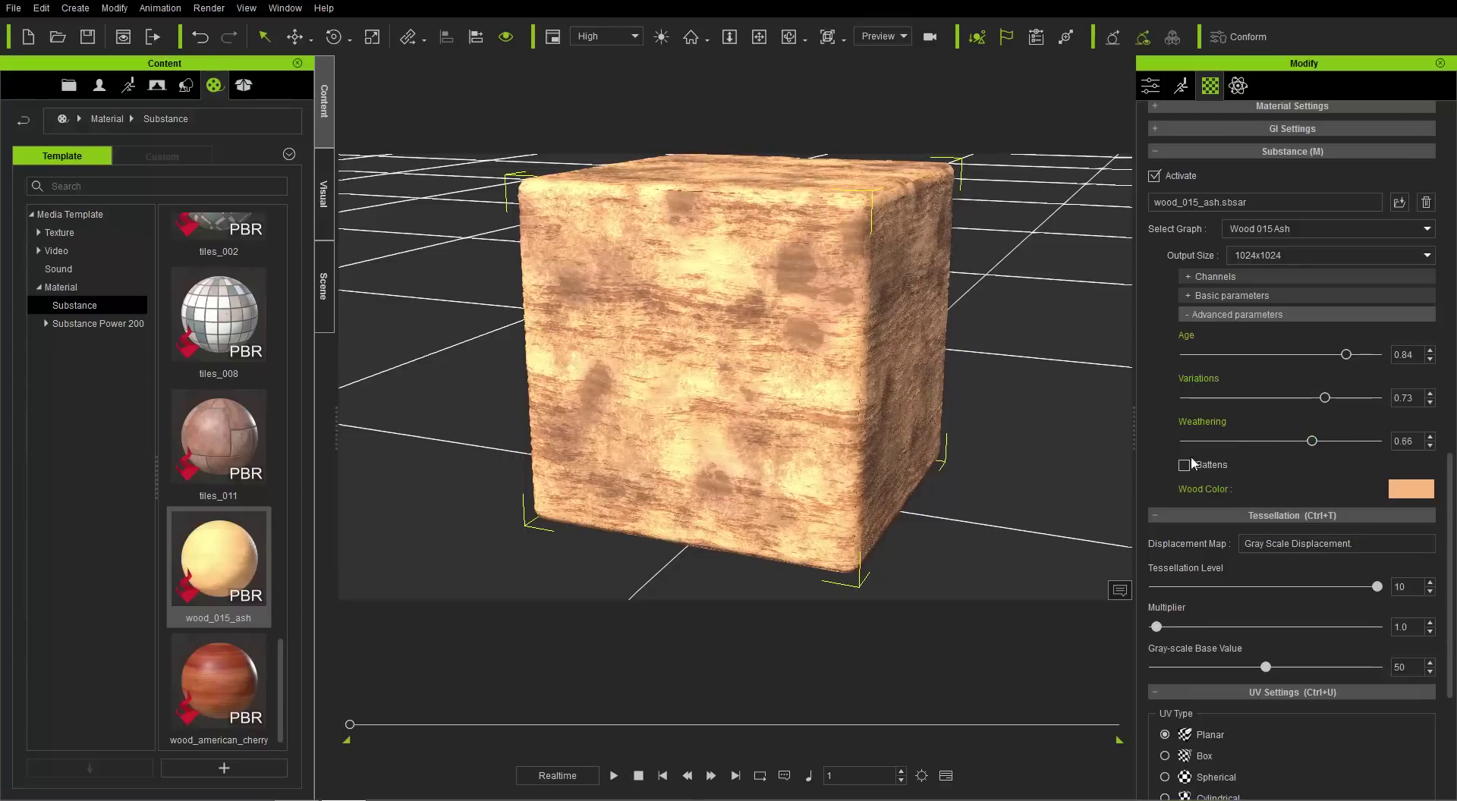
Enable Battens on the ash wood substance and set Age to 0.43, Variations to 0.69 and Weathering to 0.20.
{"action": "left_click", "coordinate": [1184, 465]}
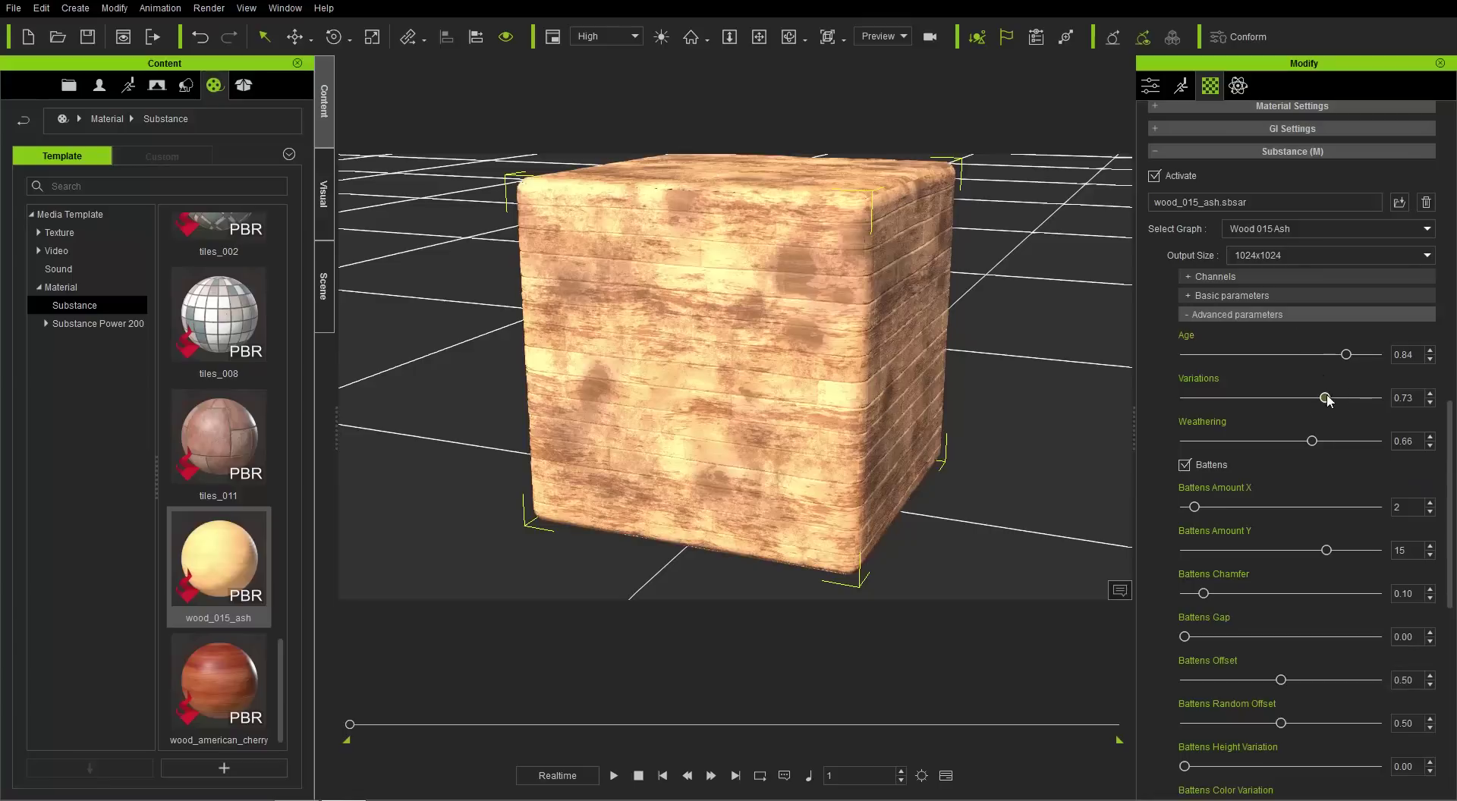
{"action": "left_click_drag", "start_coordinate": [1247, 448], "coordinate": [1201, 450]}
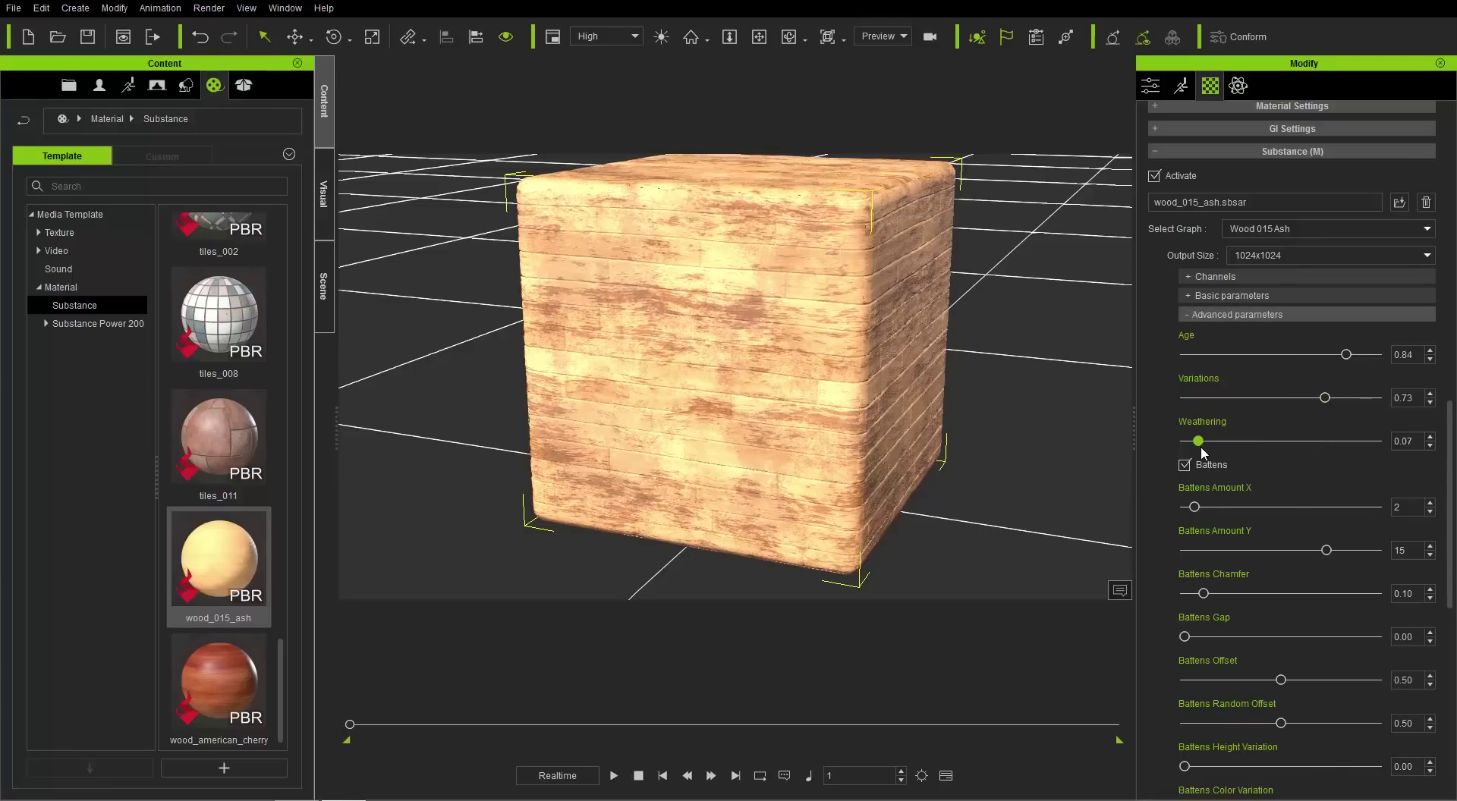
{"action": "left_click_drag", "start_coordinate": [1347, 356], "coordinate": [1265, 357]}
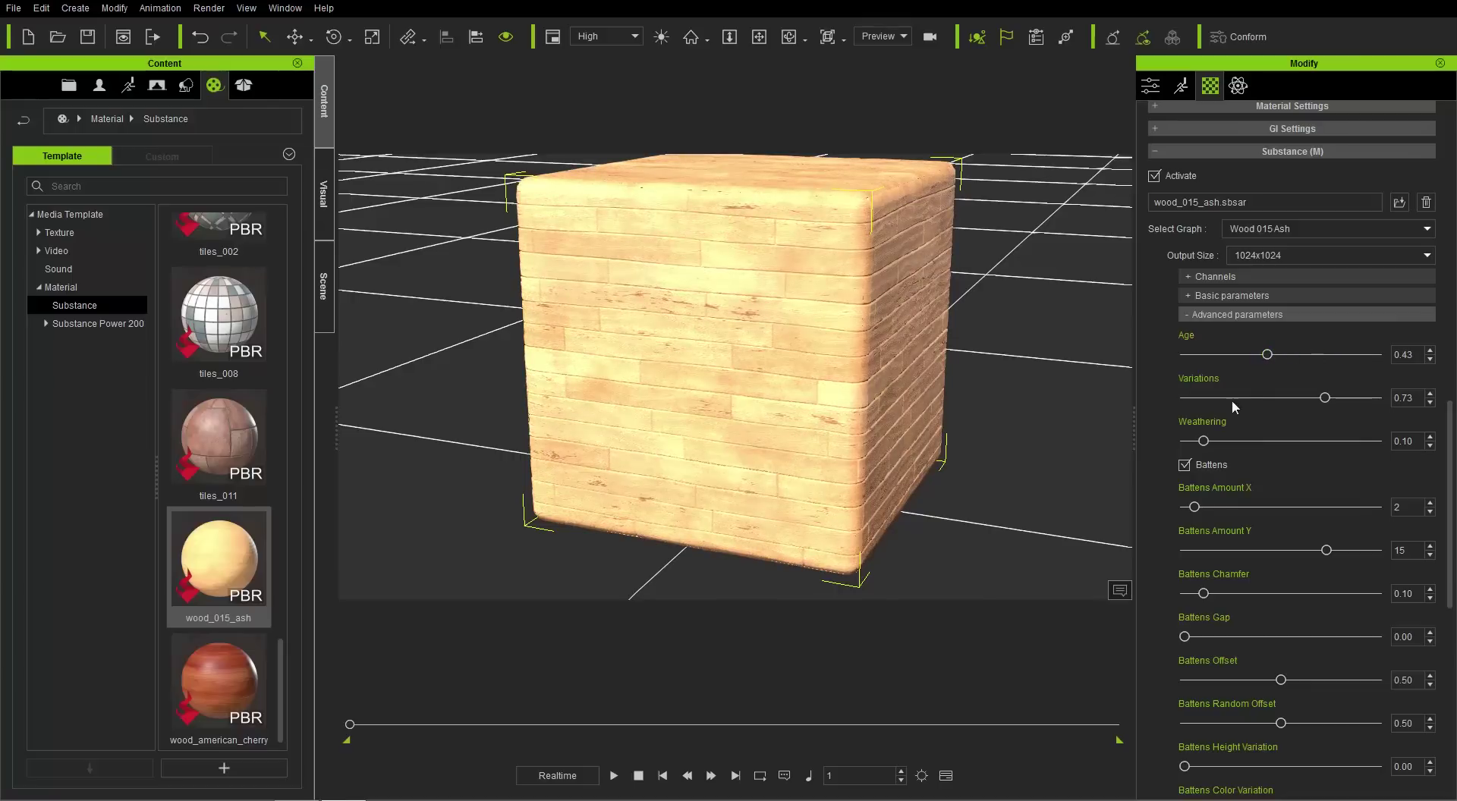
{"action": "left_click_drag", "start_coordinate": [1204, 440], "coordinate": [1223, 441]}
{"action": "mouse_move", "coordinate": [1325, 398]}
{"action": "left_mouse_down"}
{"action": "mouse_move", "coordinate": [1356, 397]}
{"action": "mouse_move", "coordinate": [1321, 406]}
{"action": "left_mouse_up"}
Set the ash substance's Battens Amount X to 4, Battens Amount Y to 11 and Battens Chamfer to 0.12.
{"action": "scroll", "coordinate": [1279, 512], "scroll_direction": "down", "scroll_amount": 3}
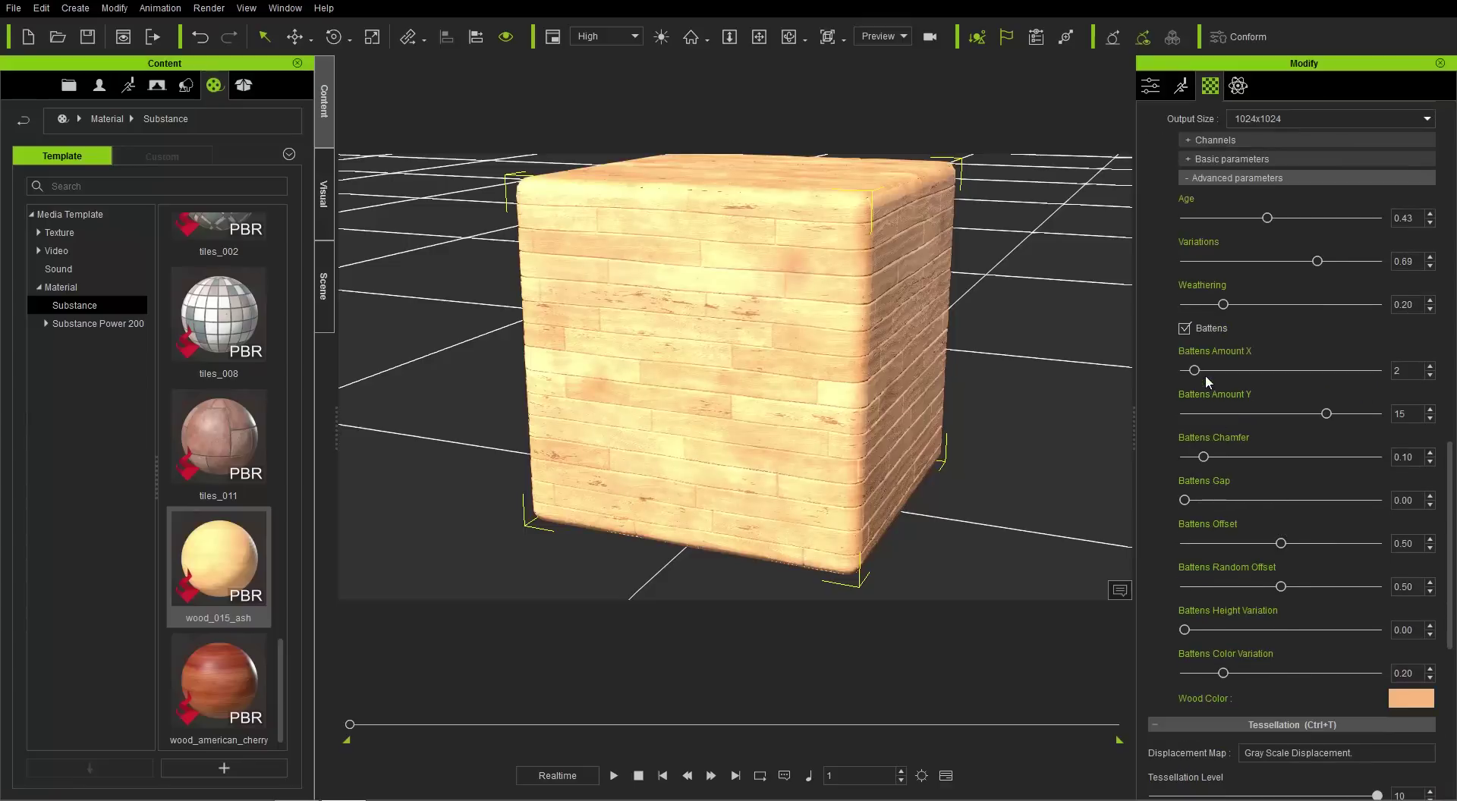
{"action": "left_click_drag", "start_coordinate": [1195, 372], "coordinate": [1236, 372]}
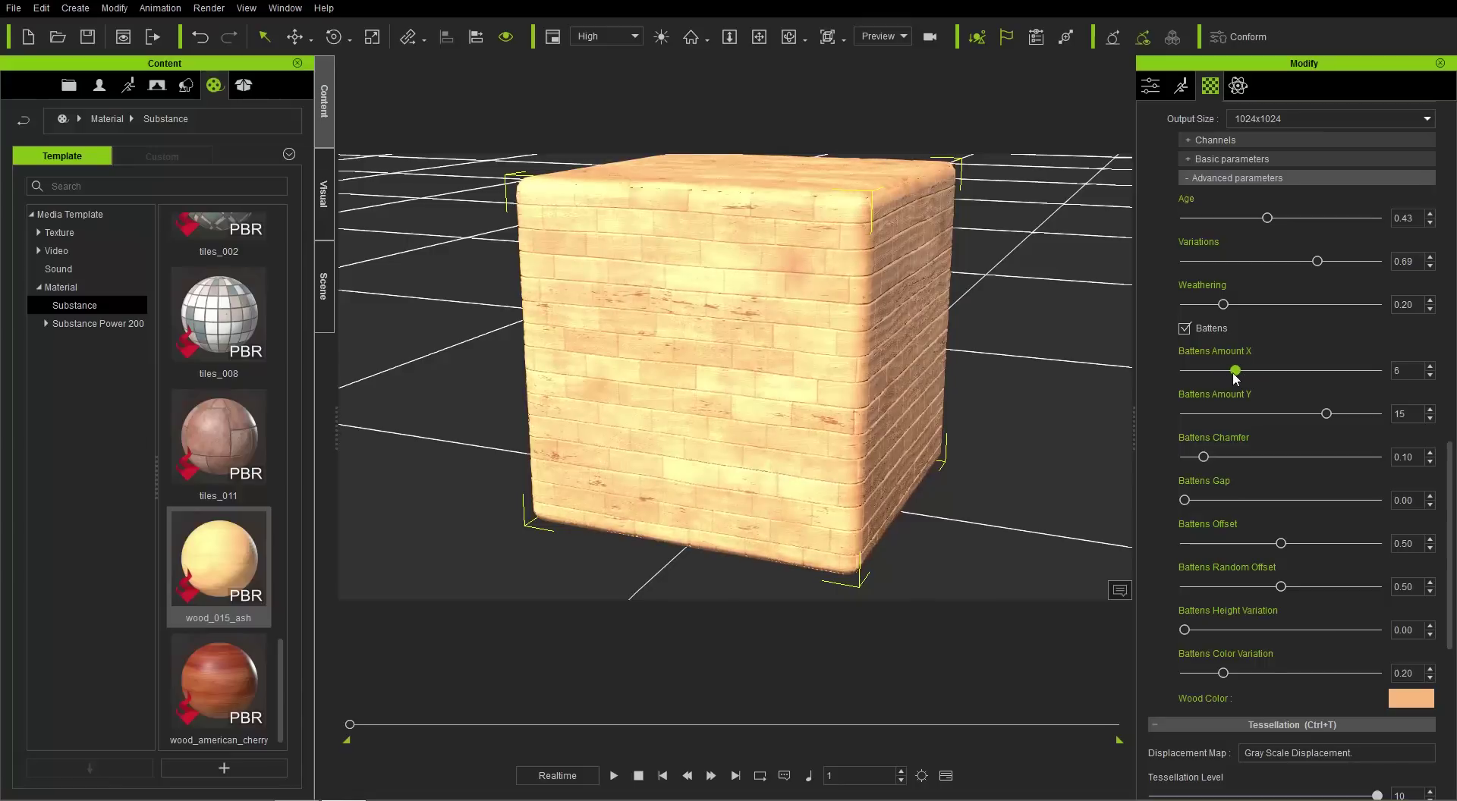
{"action": "left_click_drag", "start_coordinate": [1325, 413], "coordinate": [1286, 415]}
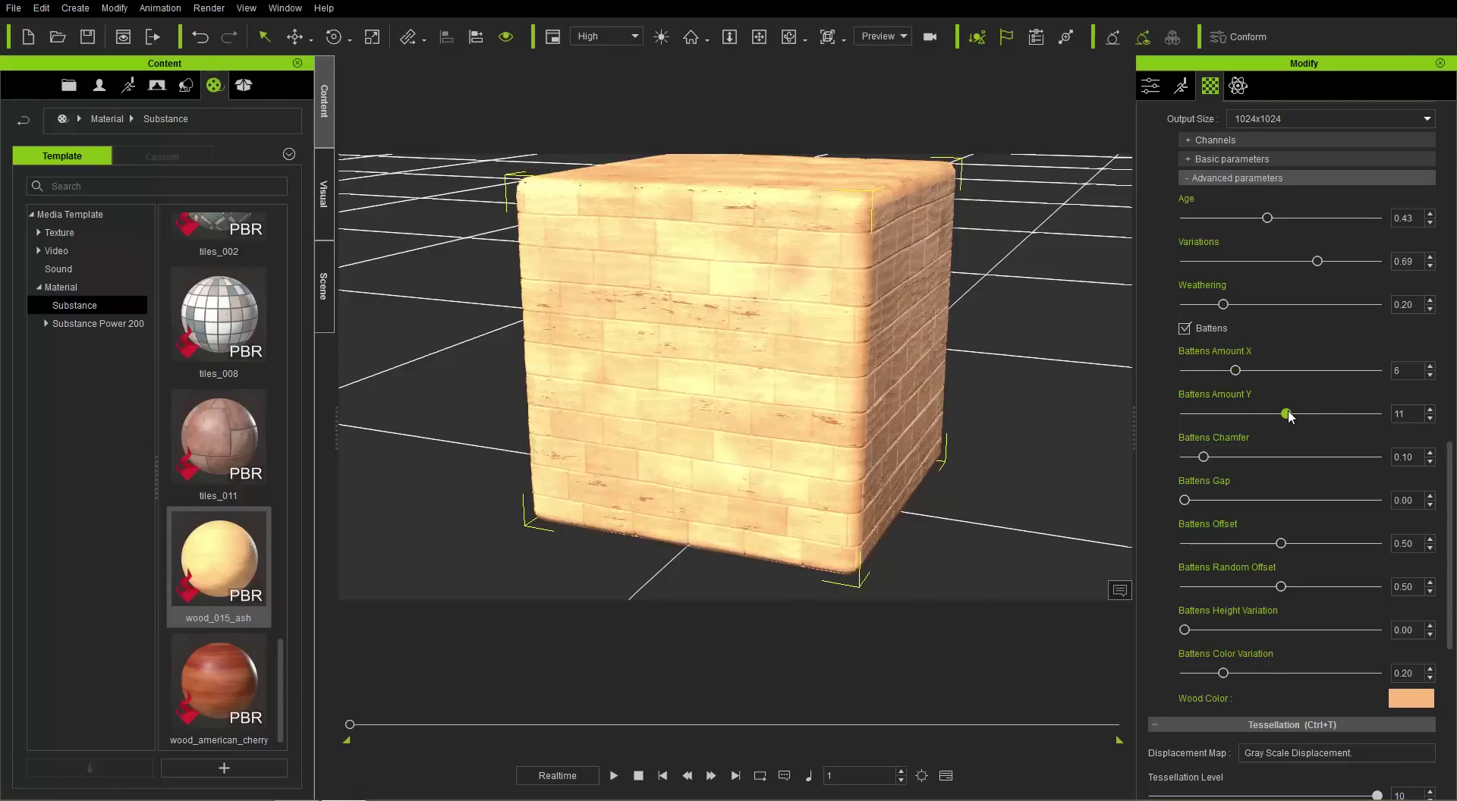
{"action": "mouse_move", "coordinate": [1235, 371]}
{"action": "left_mouse_down"}
{"action": "mouse_move", "coordinate": [1256, 371]}
{"action": "mouse_move", "coordinate": [1221, 379]}
{"action": "left_mouse_up"}
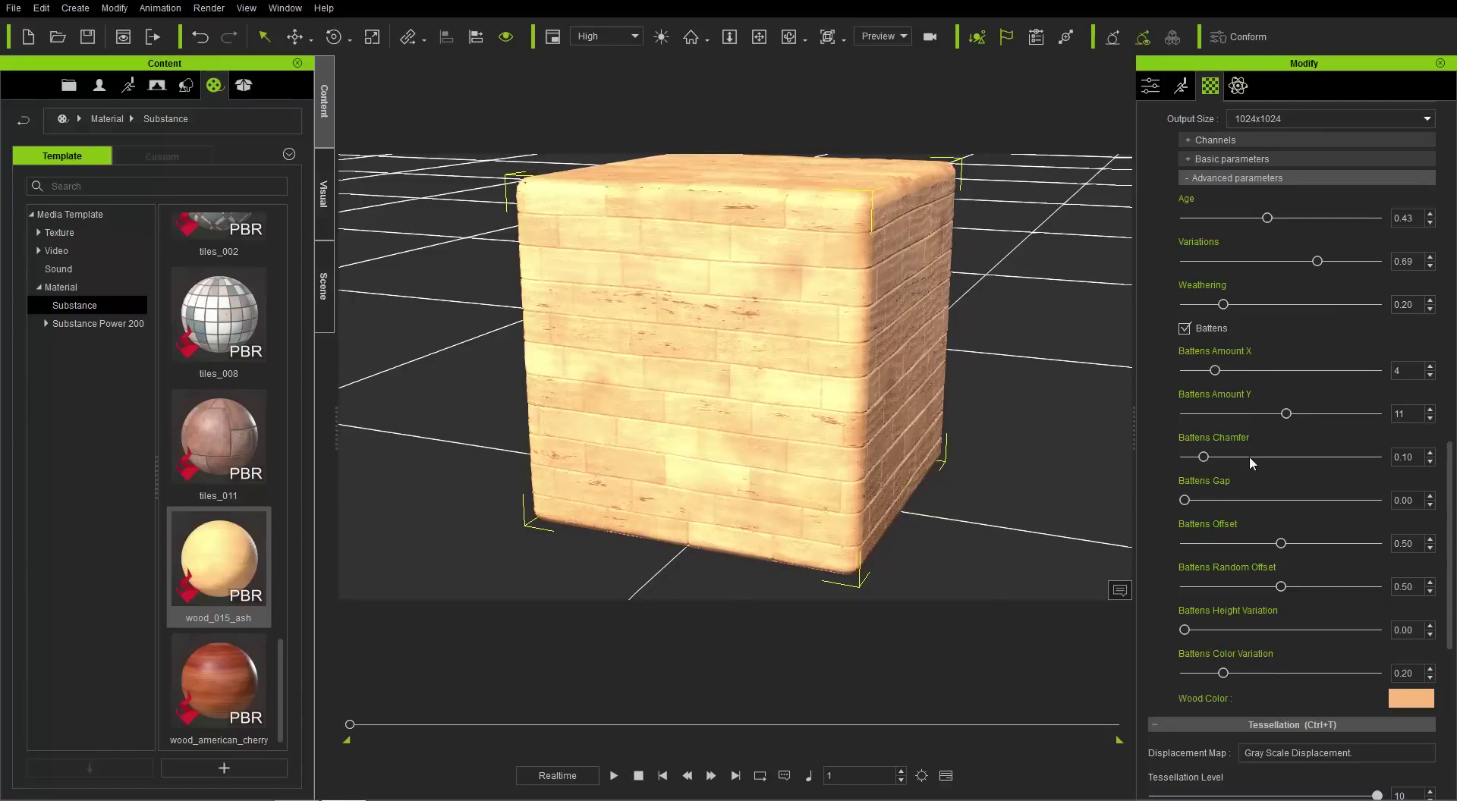
{"action": "mouse_move", "coordinate": [1203, 458]}
{"action": "left_mouse_down"}
{"action": "mouse_move", "coordinate": [1327, 456]}
{"action": "mouse_move", "coordinate": [1216, 459]}
{"action": "left_mouse_up"}
{"action": "left_click_drag", "start_coordinate": [1247, 501], "coordinate": [1194, 503]}
Darken the ash substance's Wood Color to a medium brown.
{"action": "left_click", "coordinate": [1411, 699]}
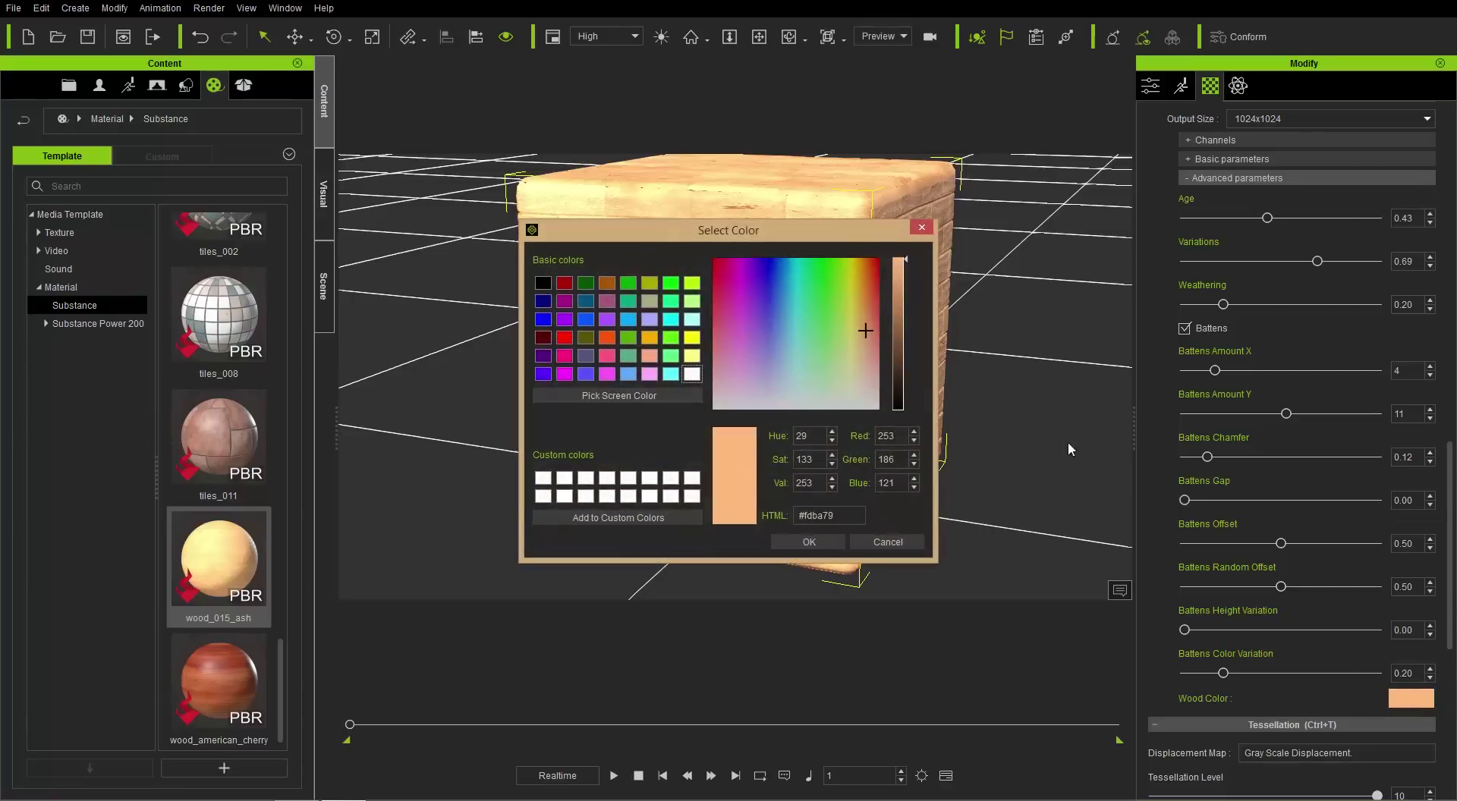
{"action": "left_click", "coordinate": [901, 331]}
{"action": "left_click", "coordinate": [826, 539]}
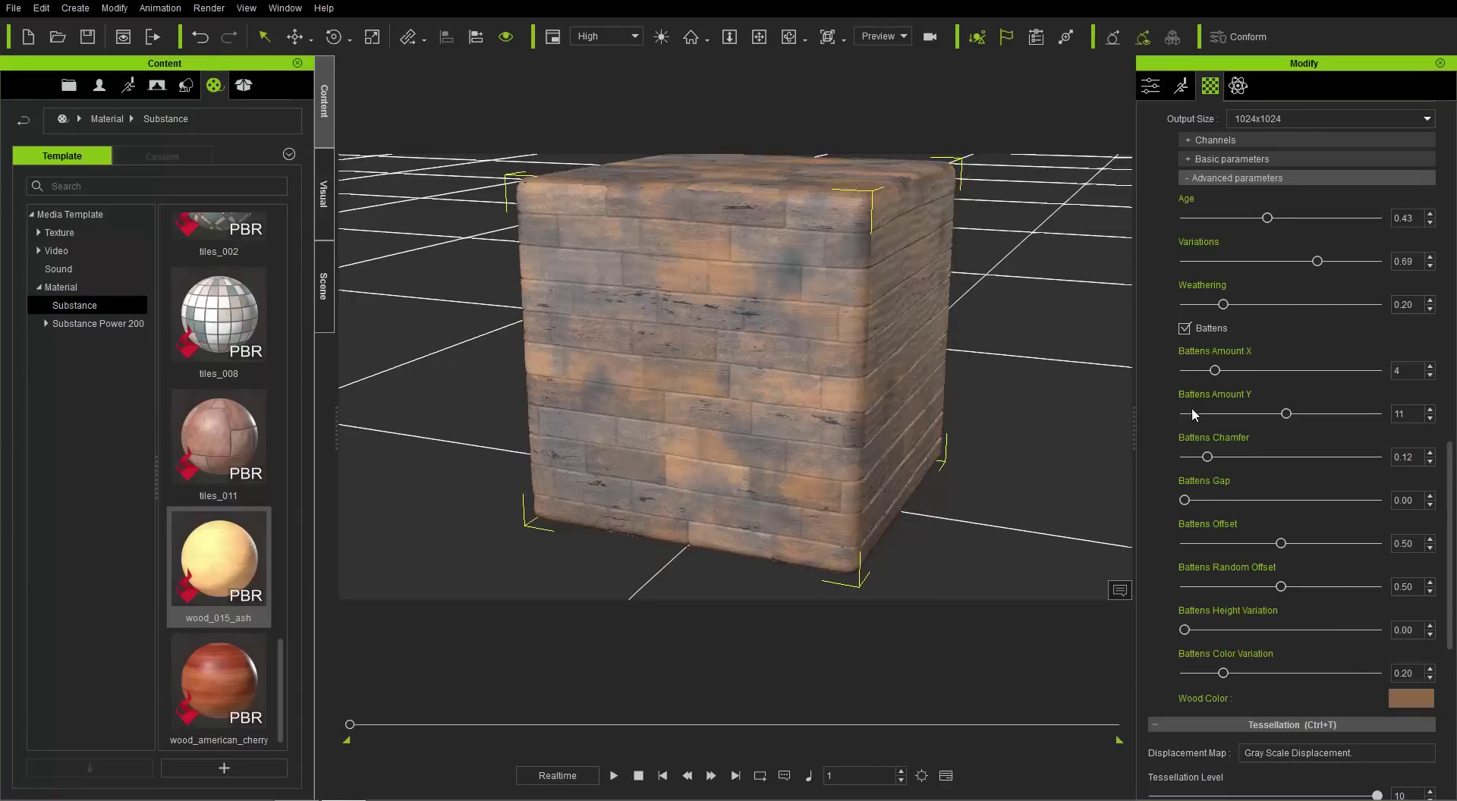
Set the ash substance's Age to 0.10, Variations and Weathering to 0.00, and Battens Color Variation to 0.33.
{"action": "left_click_drag", "start_coordinate": [1225, 304], "coordinate": [1163, 308]}
{"action": "left_click_drag", "start_coordinate": [1219, 220], "coordinate": [1205, 221]}
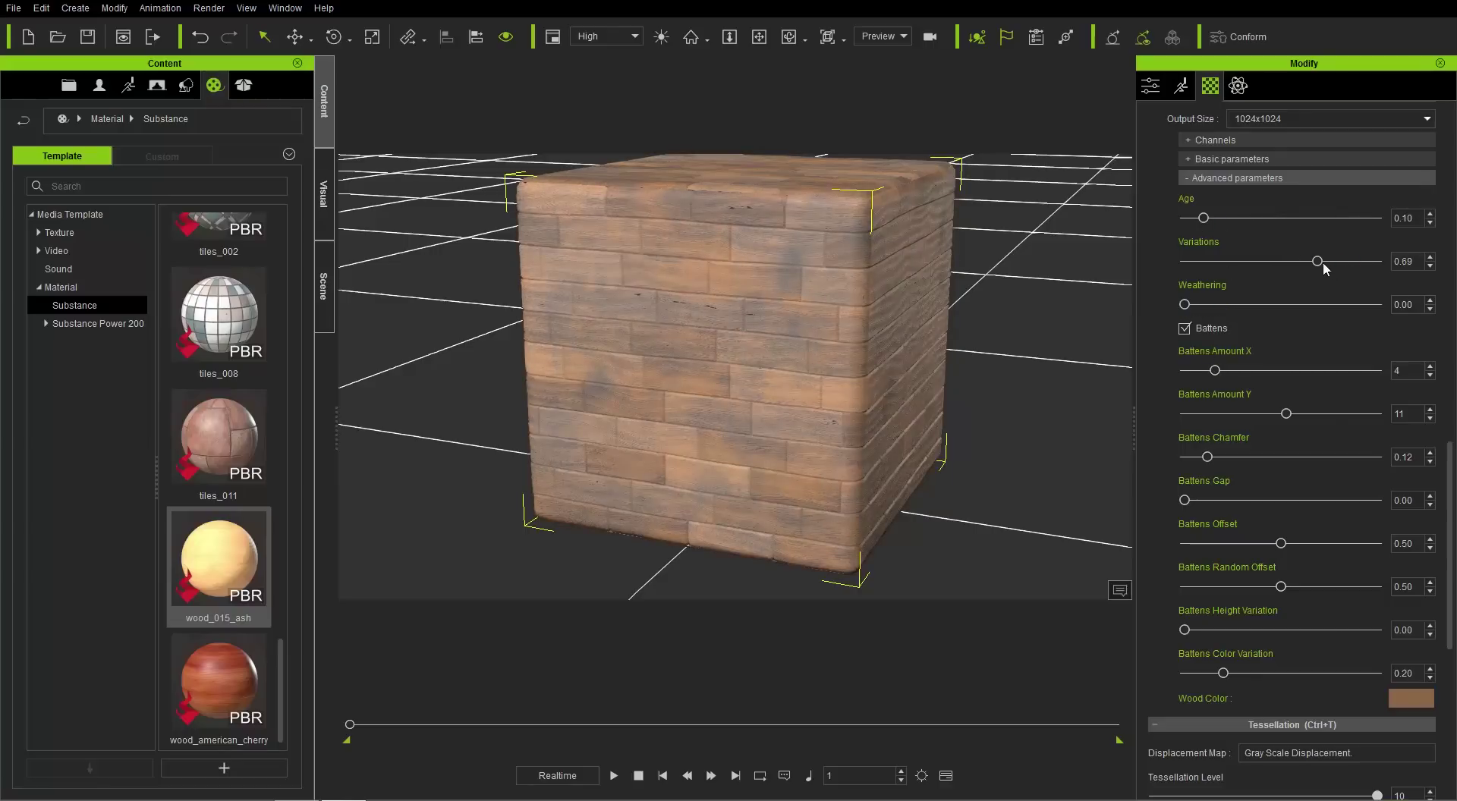
{"action": "left_click_drag", "start_coordinate": [1259, 260], "coordinate": [1174, 267]}
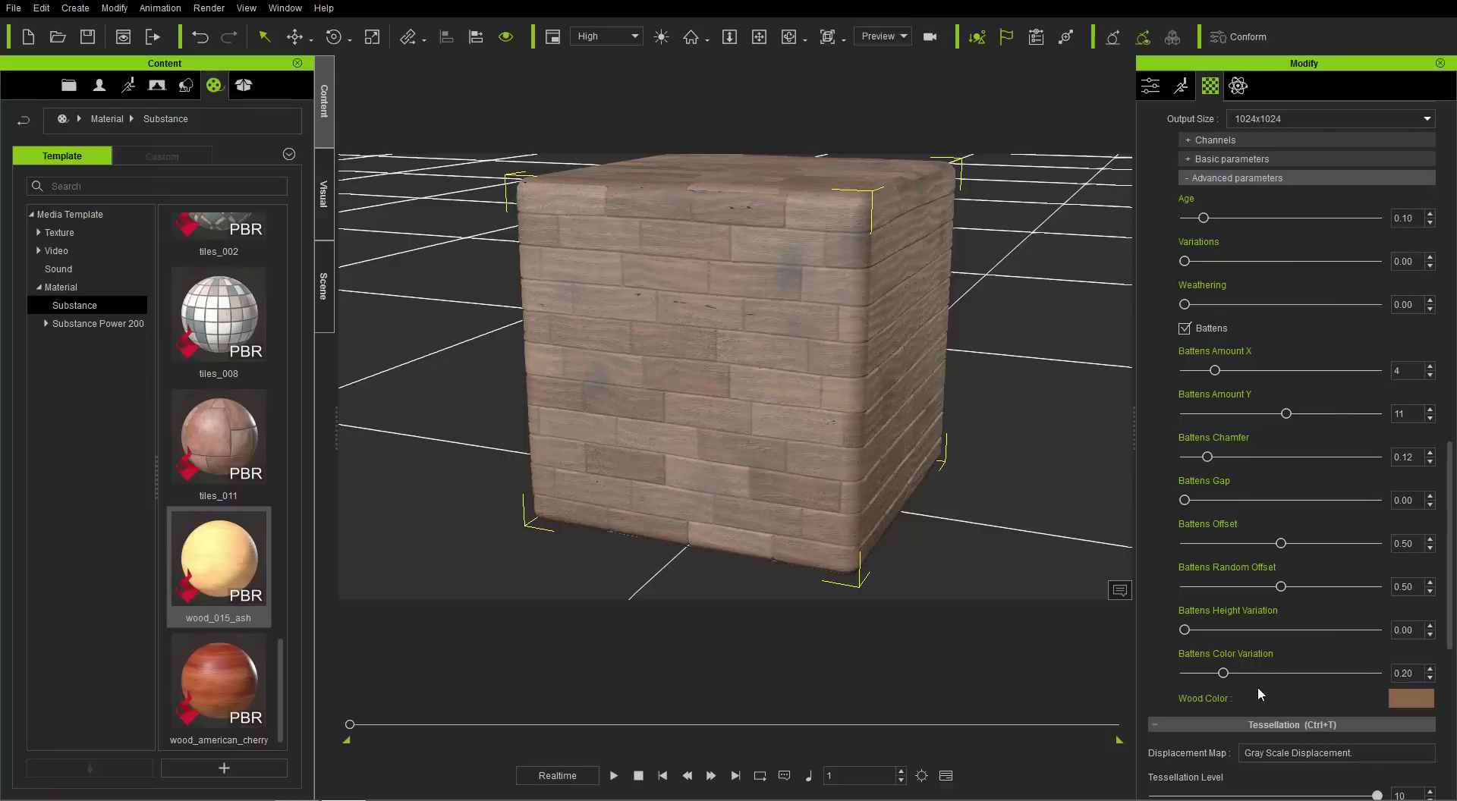
{"action": "mouse_move", "coordinate": [1224, 674]}
{"action": "left_mouse_down"}
{"action": "mouse_move", "coordinate": [1176, 677]}
{"action": "mouse_move", "coordinate": [1262, 673]}
{"action": "mouse_move", "coordinate": [1249, 673]}
{"action": "left_mouse_up"}
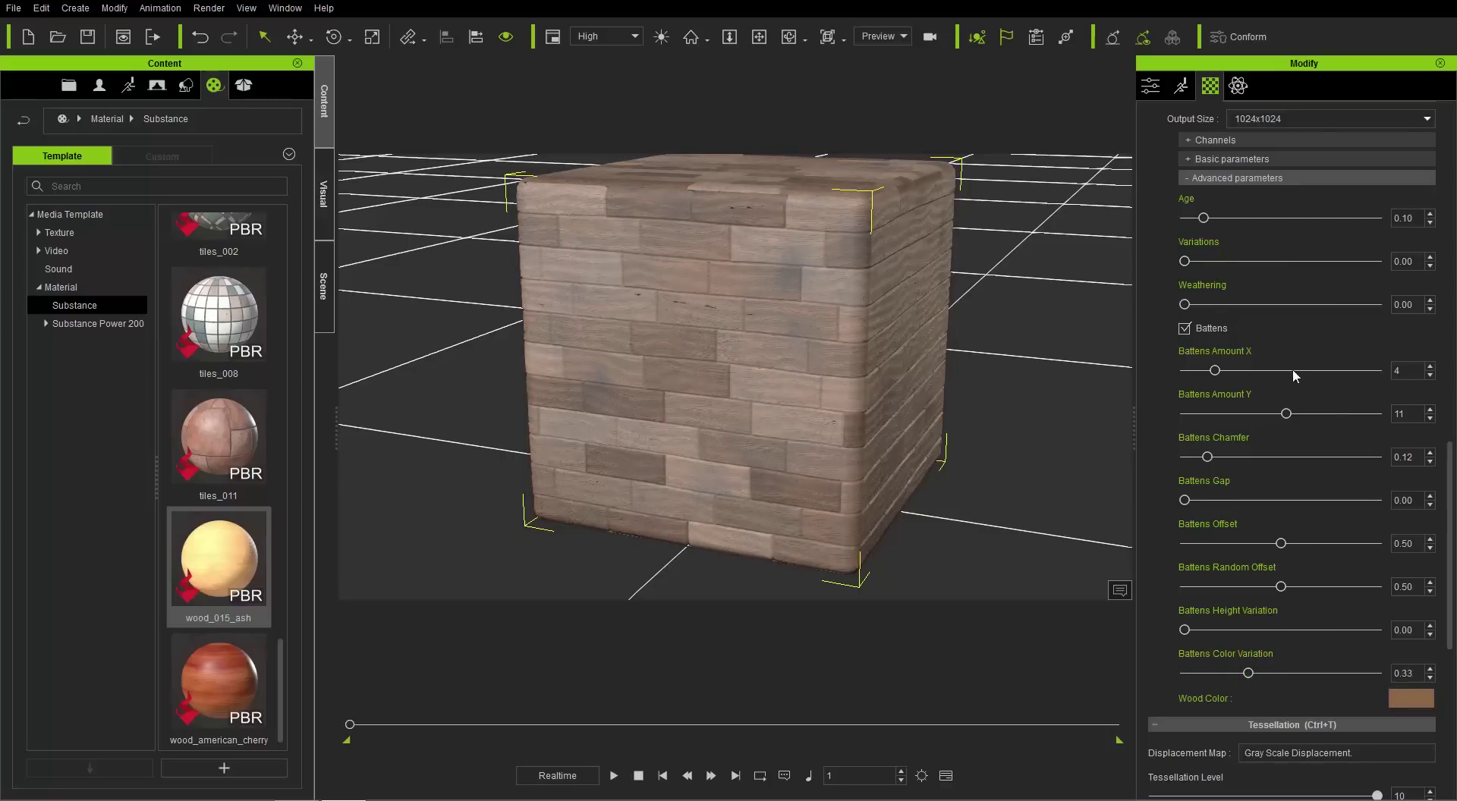
In the ash substance's basic parameters, set Luminosity to 0.40, Contrast to 0.01 and Normal Intensity to 0.79.
{"action": "left_click", "coordinate": [1230, 160]}
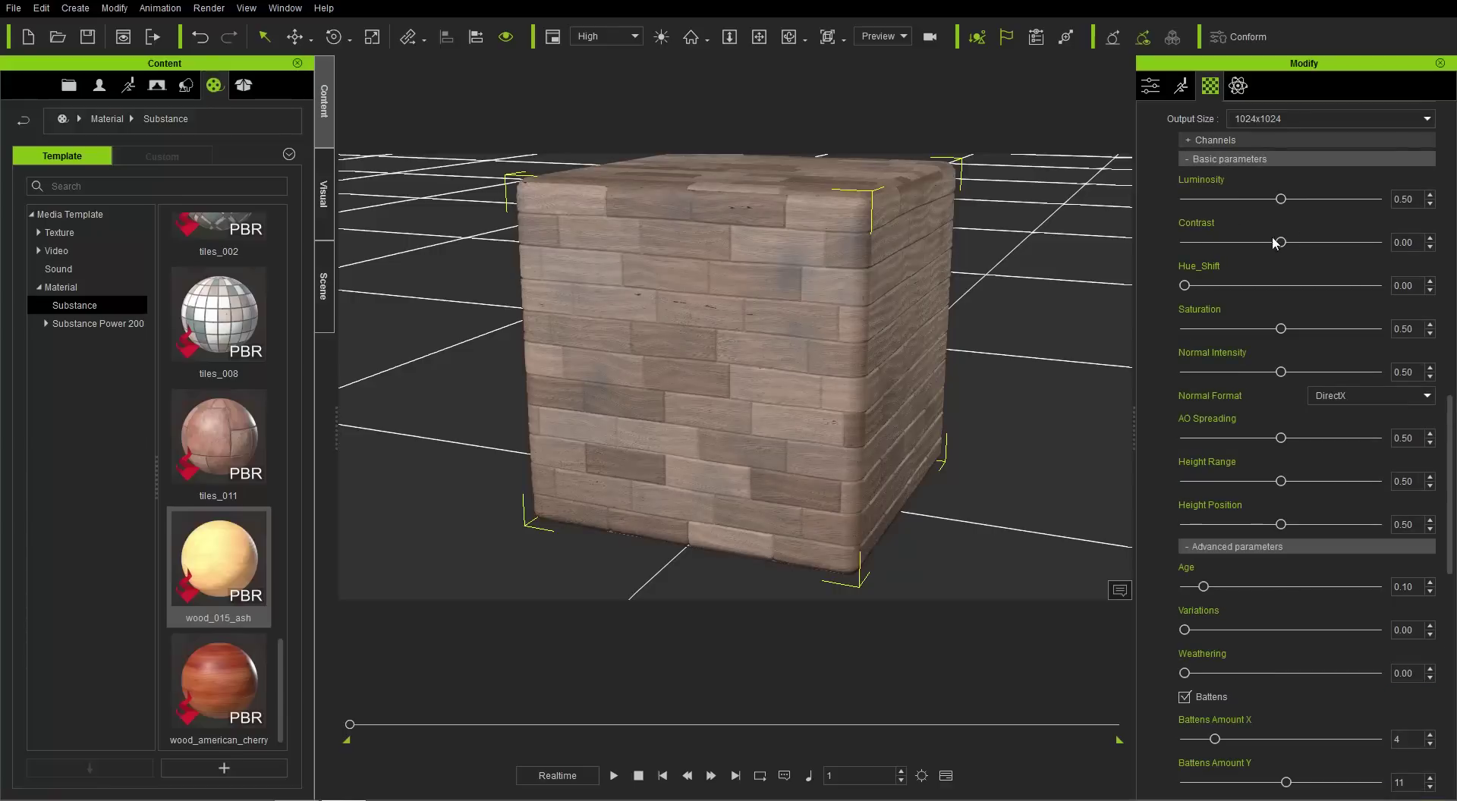
{"action": "left_click_drag", "start_coordinate": [1189, 287], "coordinate": [1153, 293]}
{"action": "left_click_drag", "start_coordinate": [1281, 199], "coordinate": [1262, 205]}
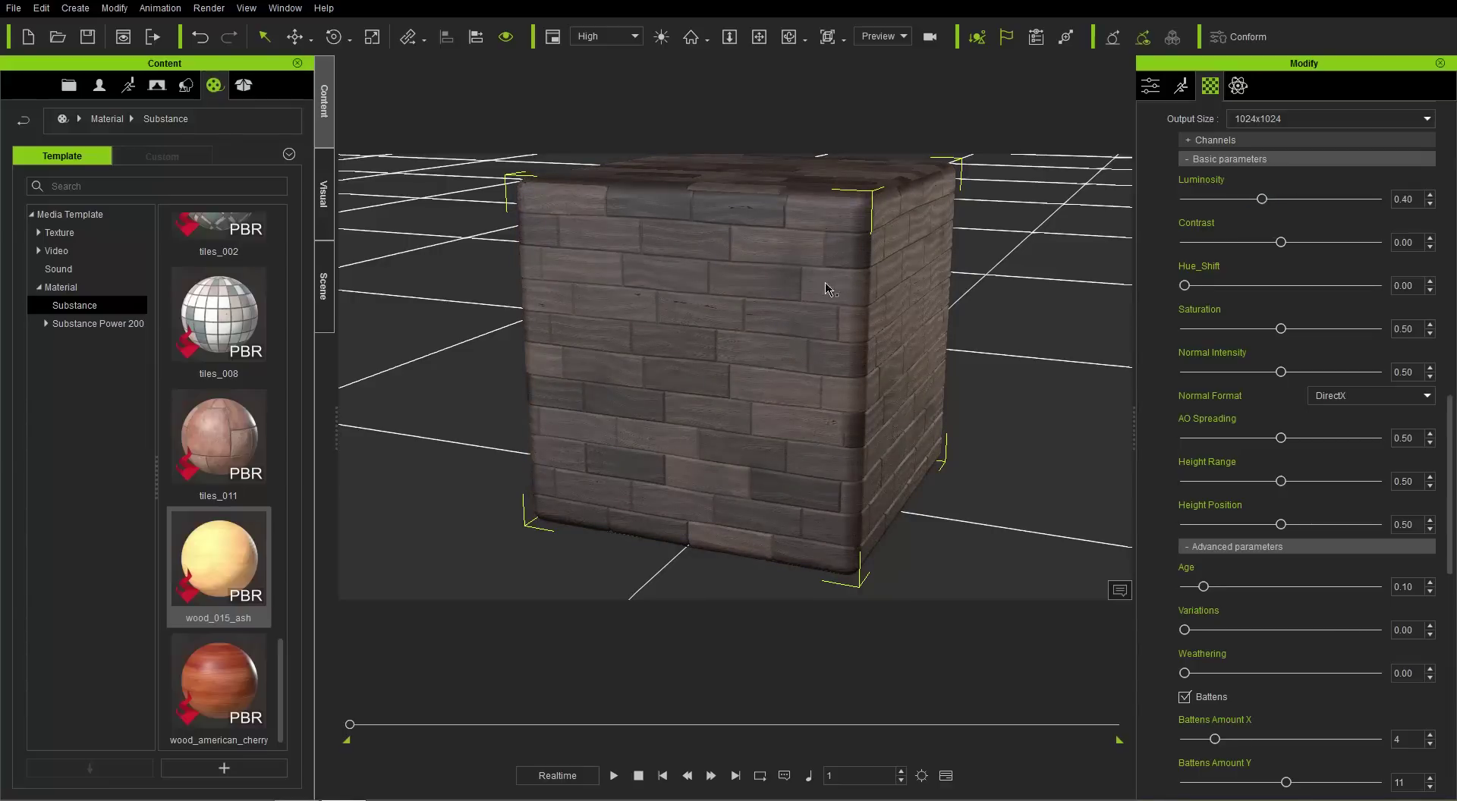
{"action": "left_click_drag", "start_coordinate": [1298, 244], "coordinate": [1281, 254]}
{"action": "mouse_move", "coordinate": [1281, 373]}
{"action": "left_mouse_down"}
{"action": "mouse_move", "coordinate": [1359, 373]}
{"action": "mouse_move", "coordinate": [1337, 373]}
{"action": "left_mouse_up"}
{"action": "right_click_drag", "start_coordinate": [957, 410], "coordinate": [907, 408]}
{"action": "scroll", "coordinate": [918, 408], "scroll_direction": "up", "scroll_amount": 3}
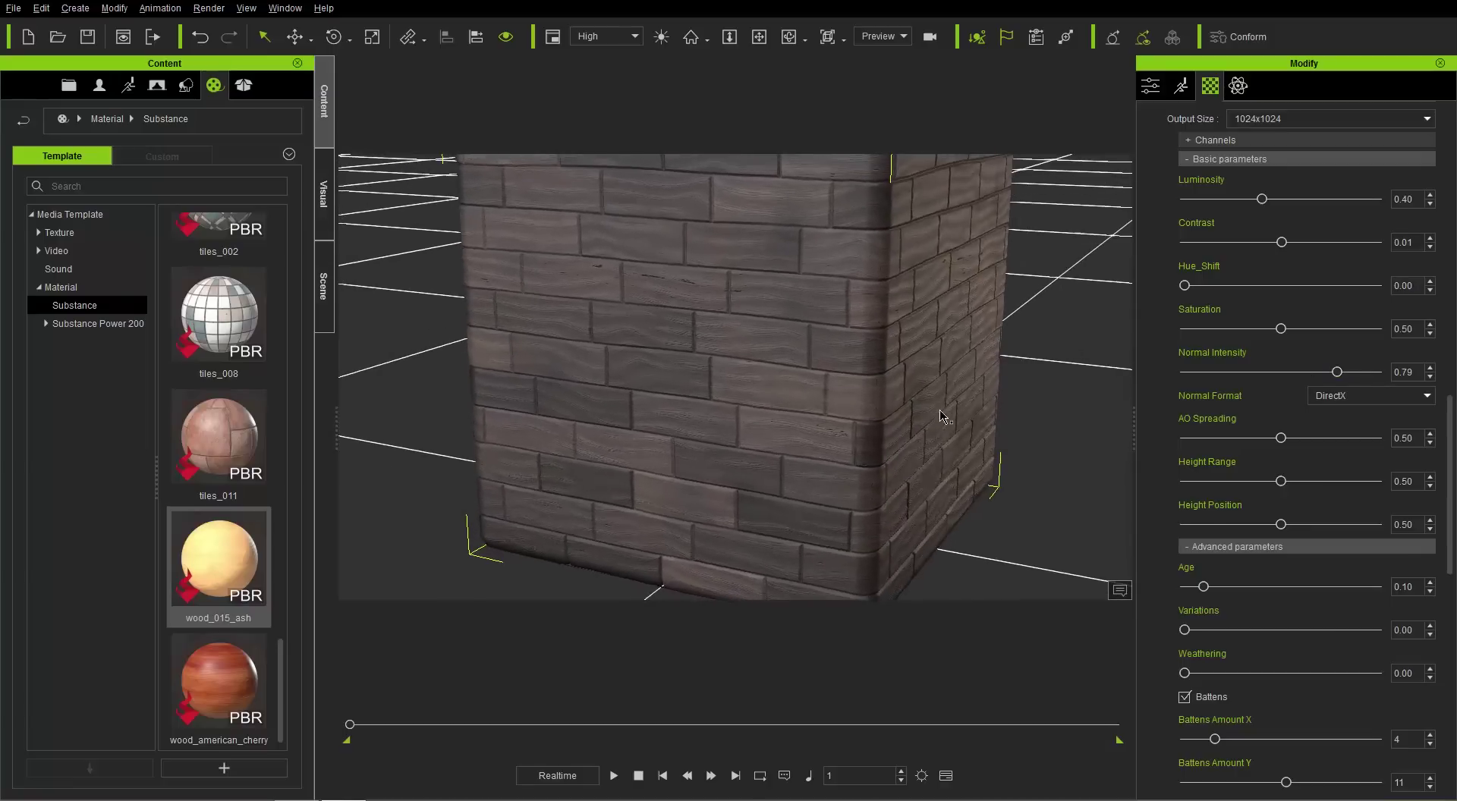
Collapse the basic parameters and set Battens Random Offset to 0.00 and Battens Height Variation to 1.00.
{"action": "left_click", "coordinate": [1215, 158]}
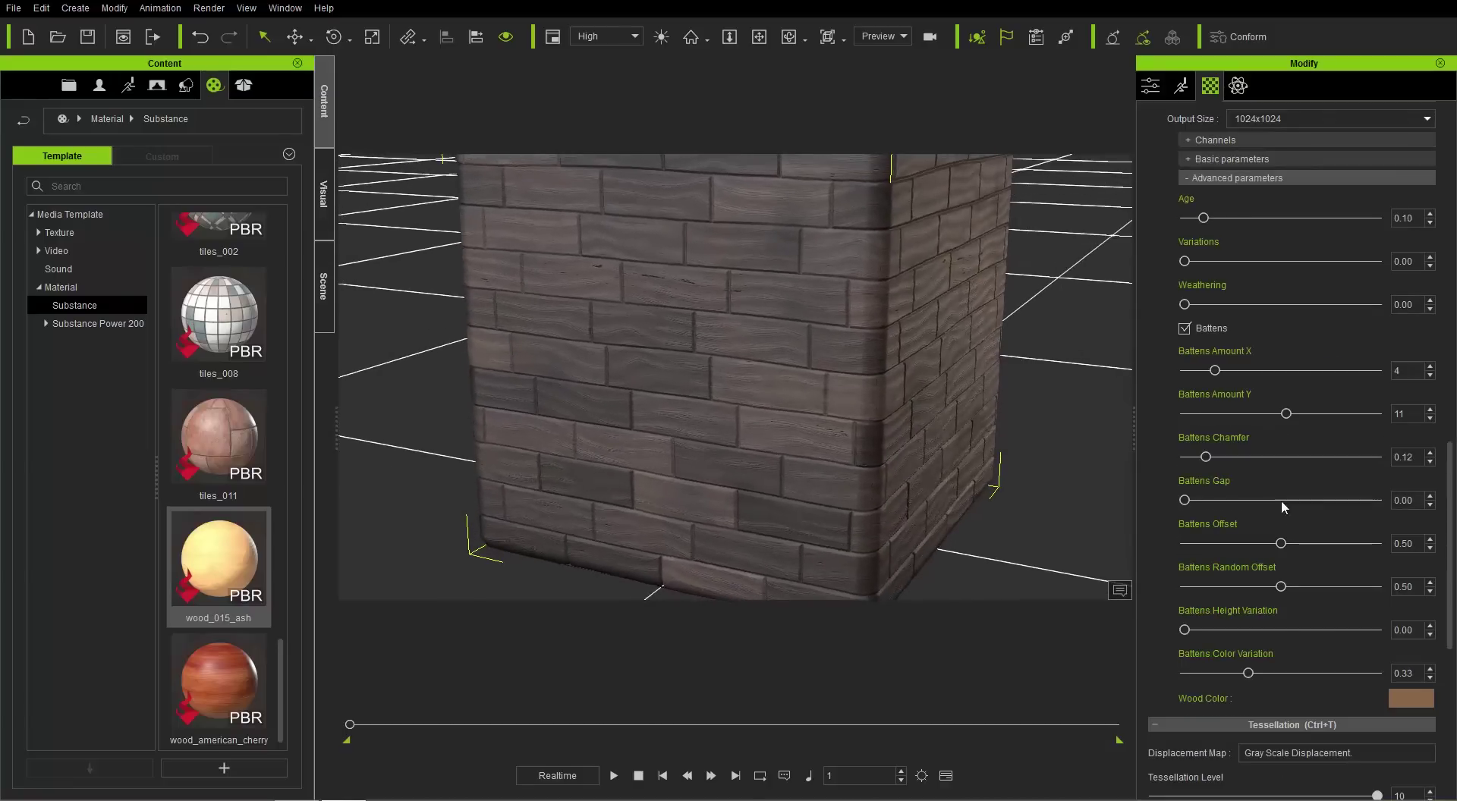
{"action": "left_click_drag", "start_coordinate": [1280, 587], "coordinate": [1162, 620]}
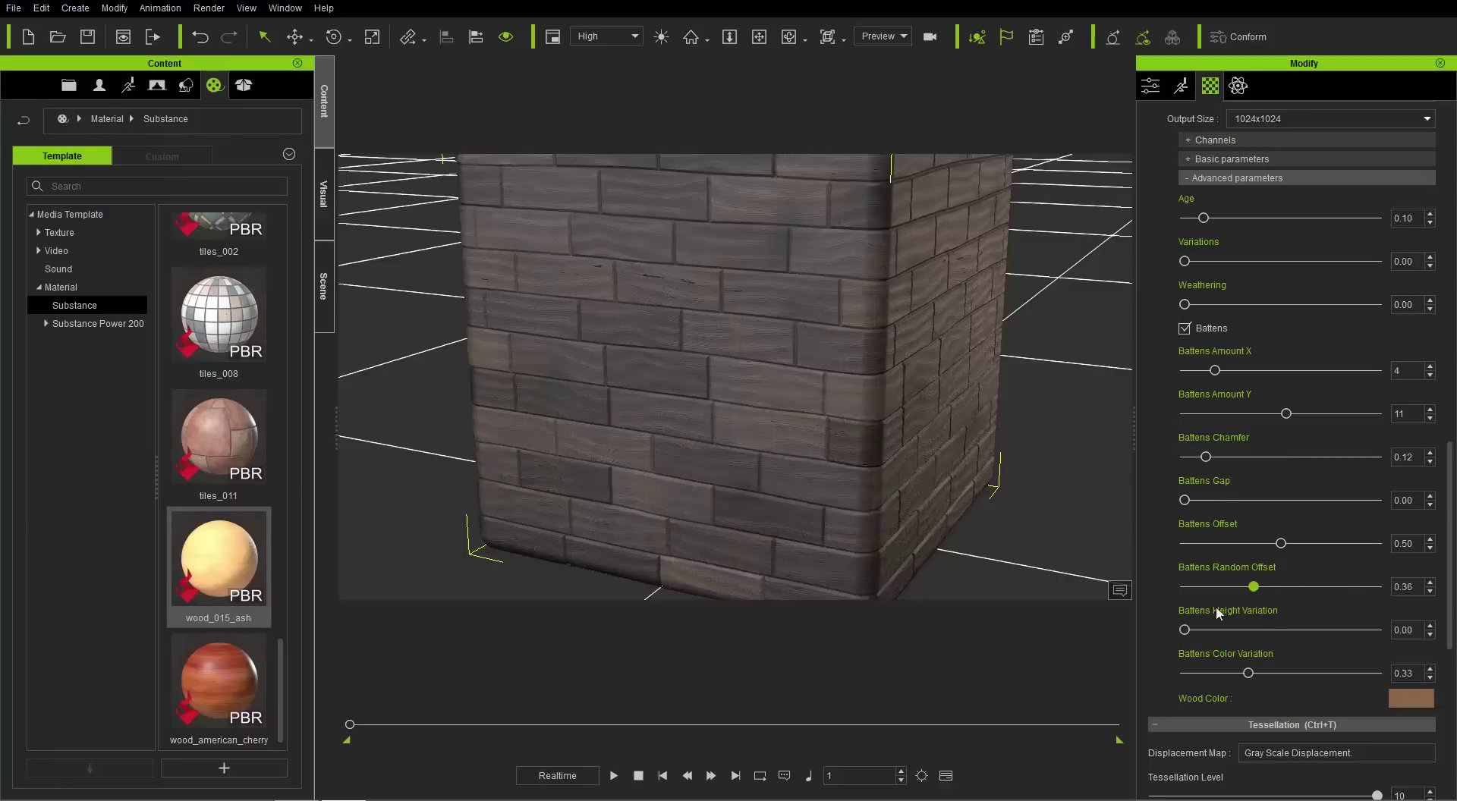
{"action": "left_click", "coordinate": [1185, 630]}
{"action": "left_click_drag", "start_coordinate": [1217, 631], "coordinate": [1281, 627]}
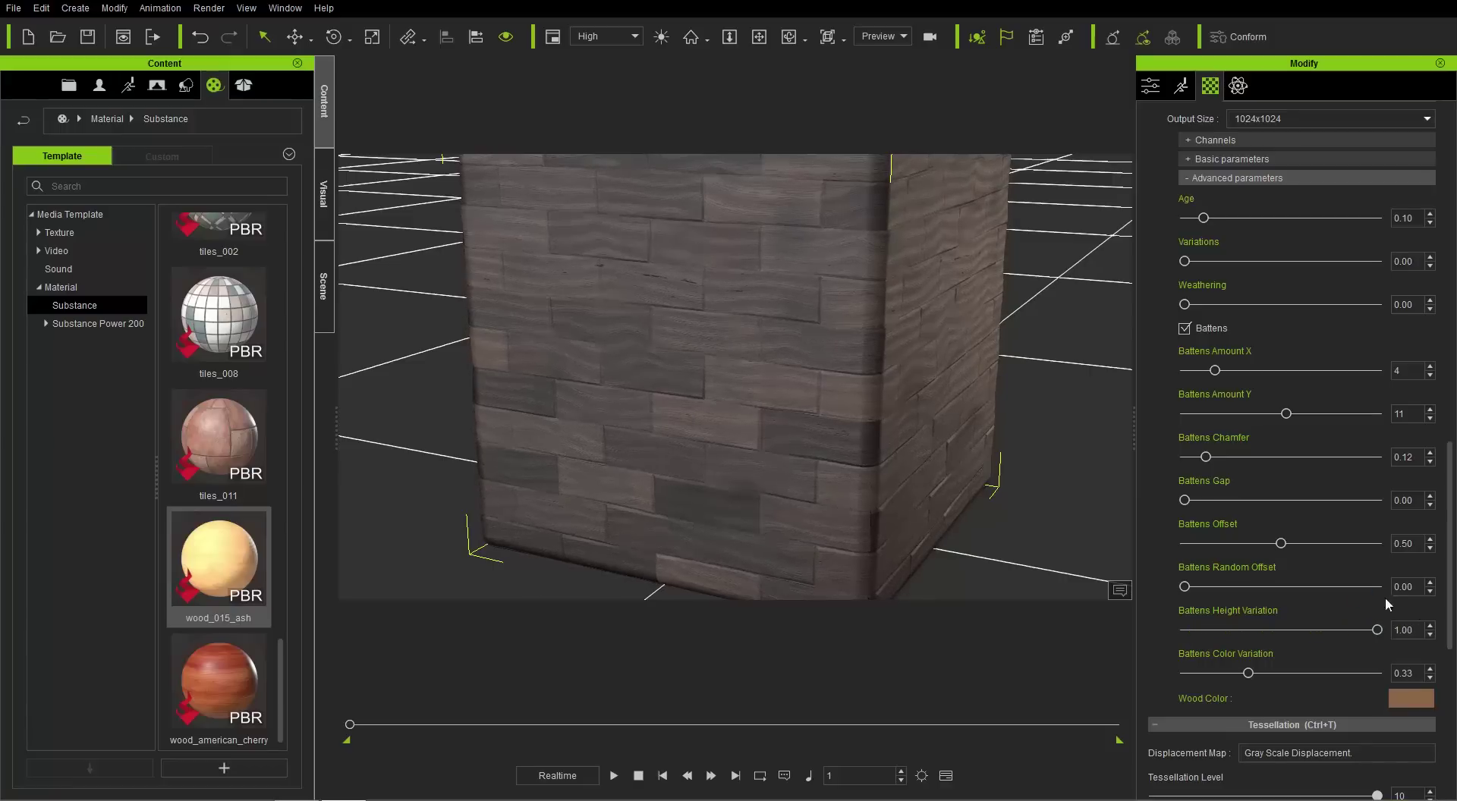
{"action": "right_click_drag", "start_coordinate": [1037, 430], "coordinate": [886, 407]}
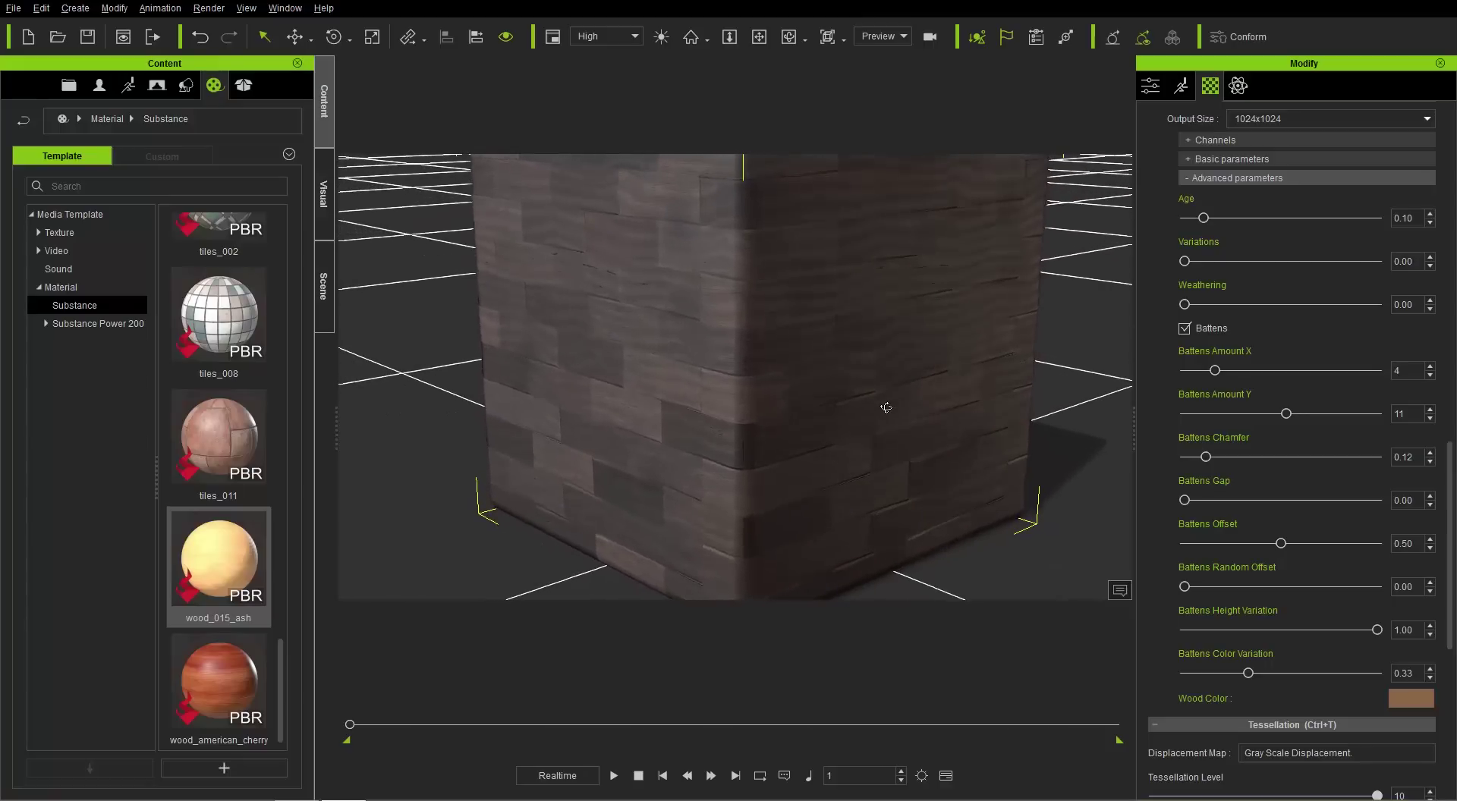
Set the ash substance's Height Range to 1.00 in the basic parameters and inspect the box's side faces.
{"action": "left_click", "coordinate": [1255, 160]}
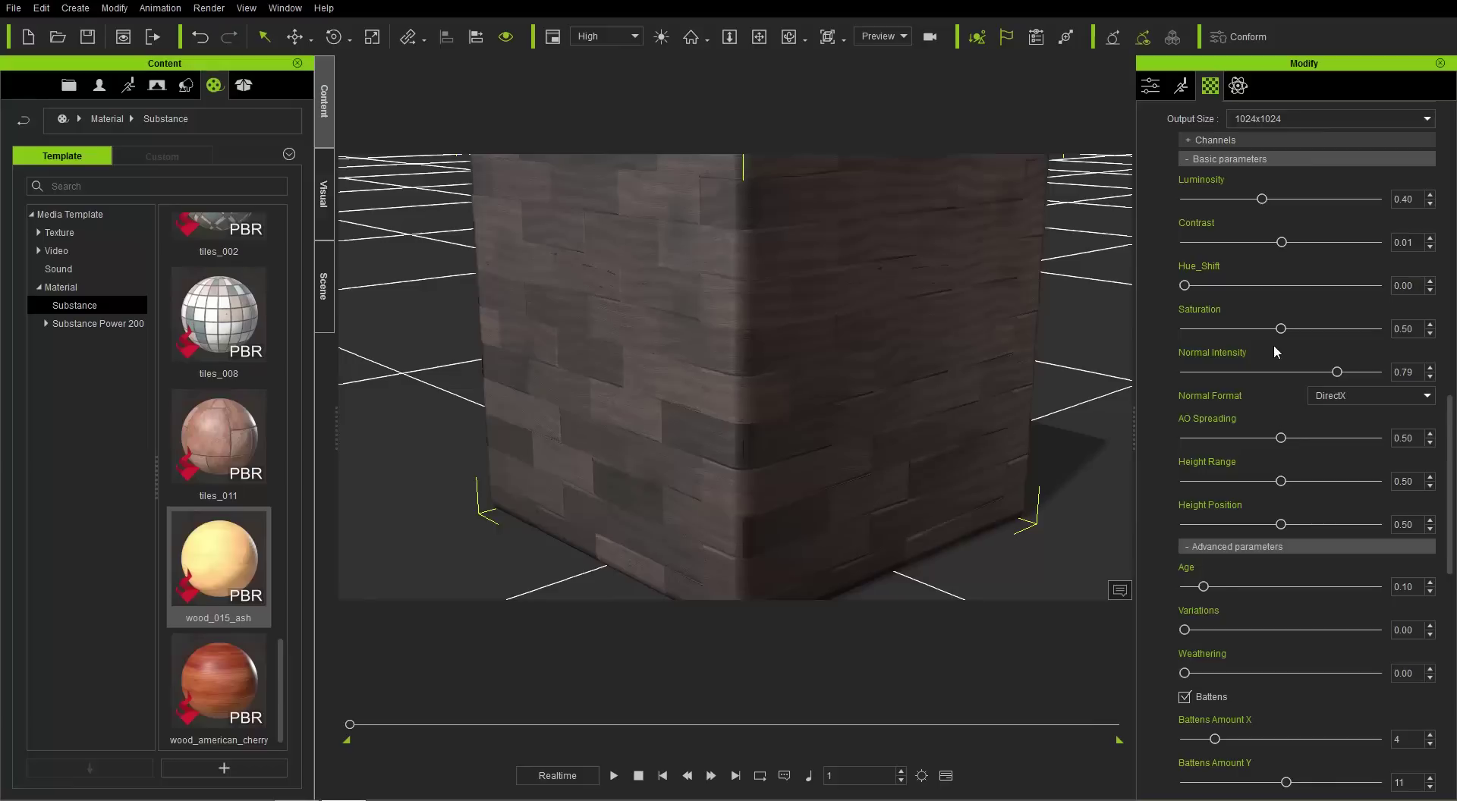
{"action": "left_click_drag", "start_coordinate": [1290, 483], "coordinate": [1416, 480]}
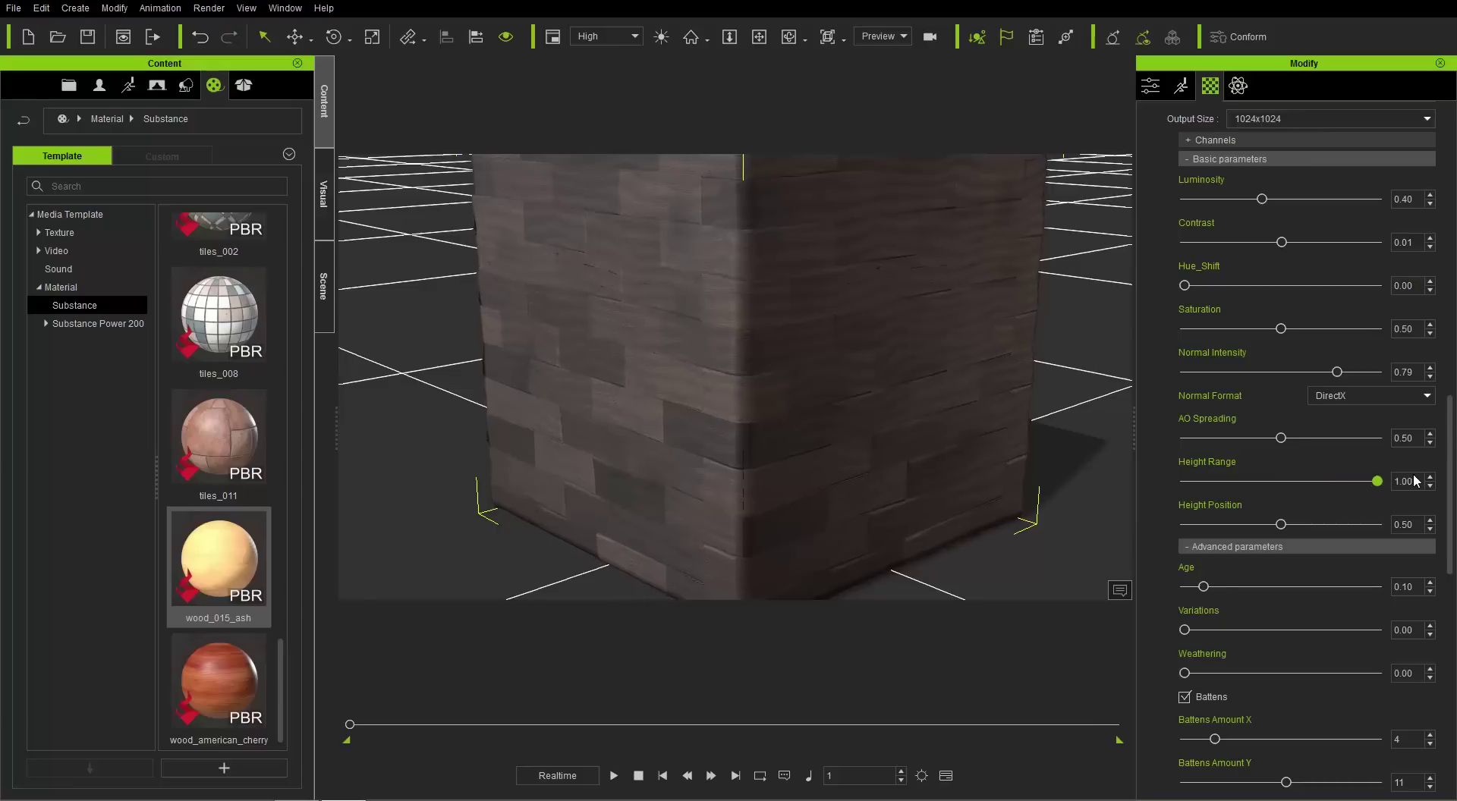
{"action": "left_click_drag", "start_coordinate": [1305, 477], "coordinate": [1437, 483]}
{"action": "right_click_drag", "start_coordinate": [904, 397], "coordinate": [961, 358]}
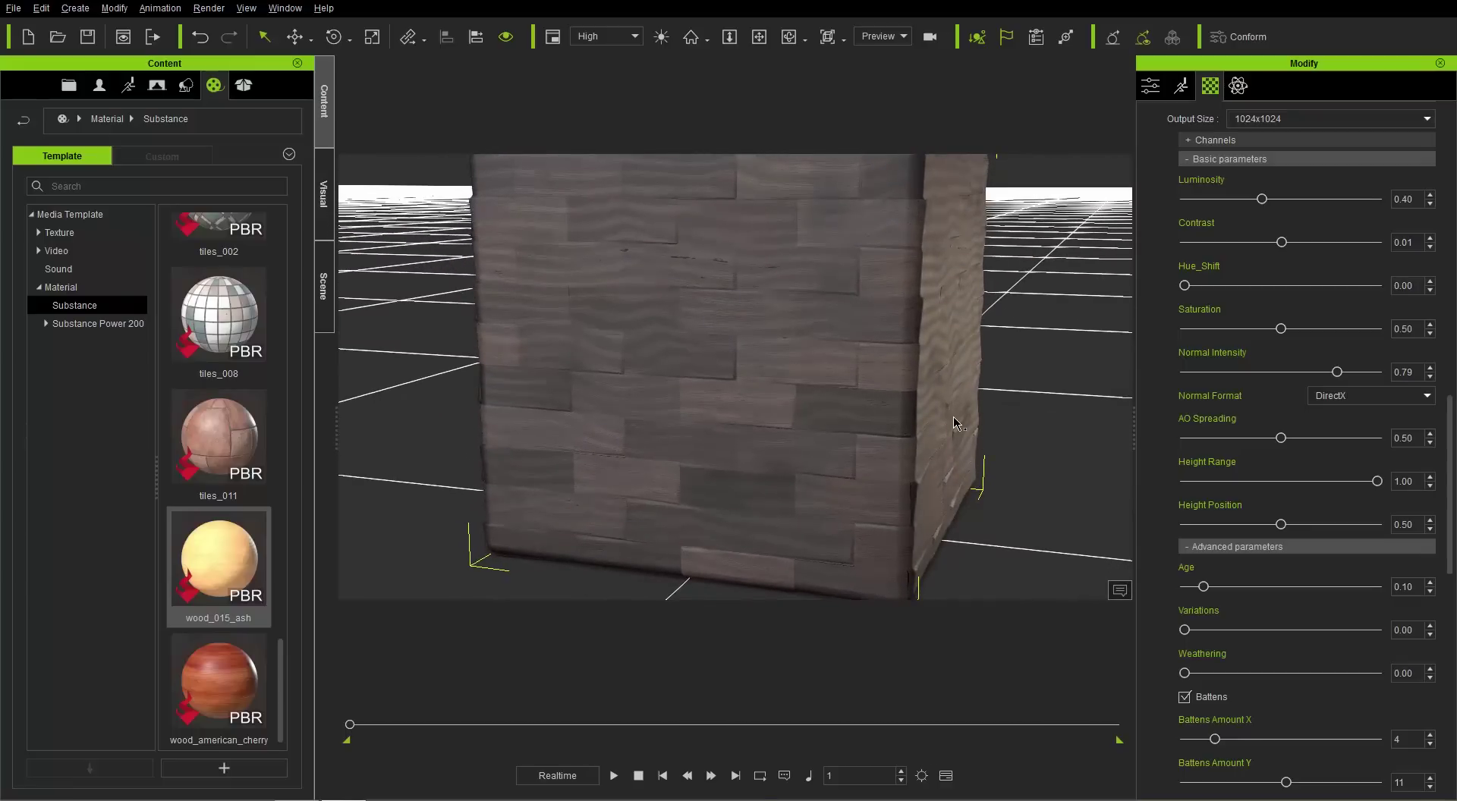
Collapse the ash substance's basic parameters and set Battens Color Variation to 0.81.
{"action": "right_click_drag", "start_coordinate": [991, 300], "coordinate": [1147, 408]}
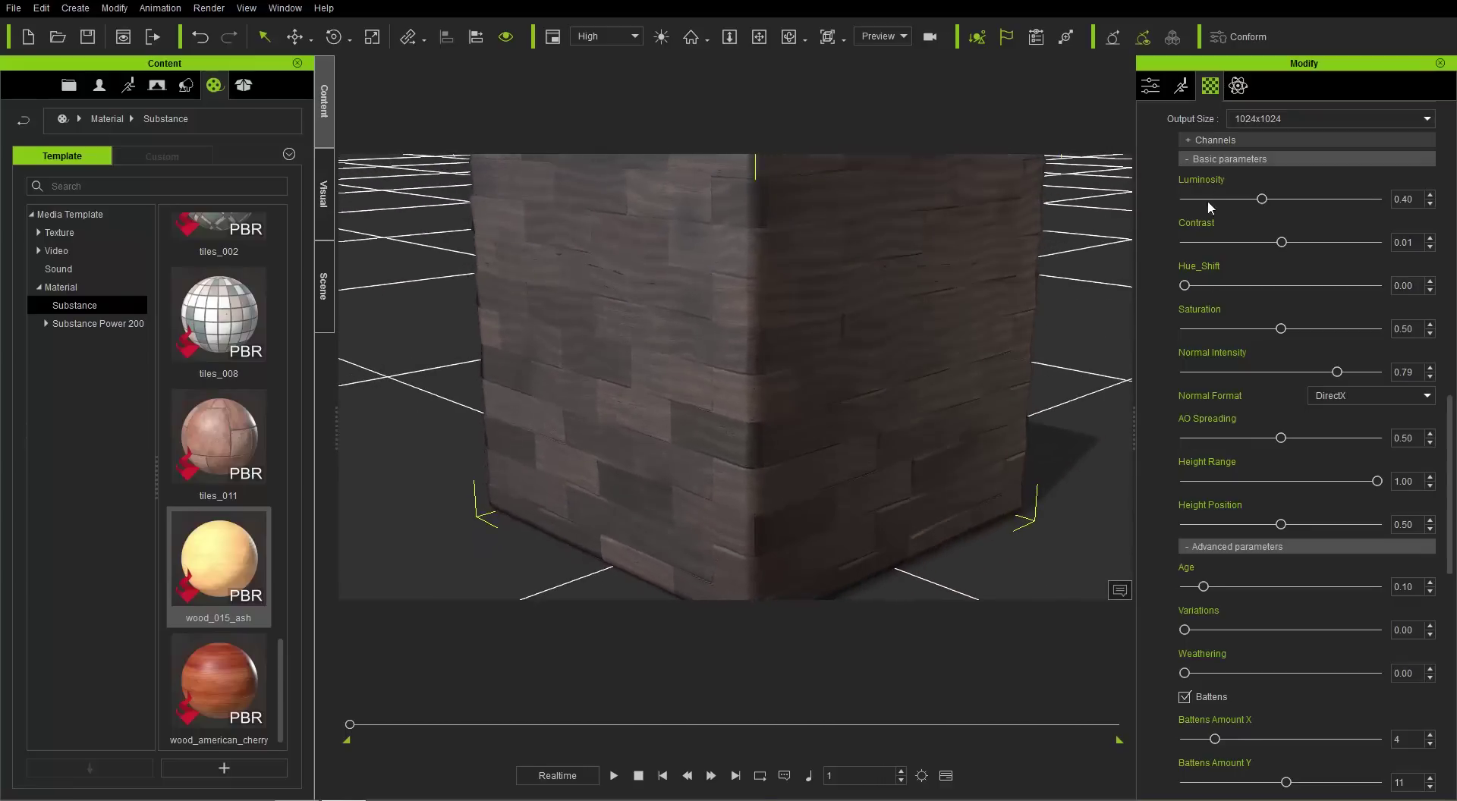
{"action": "left_click", "coordinate": [1213, 161]}
{"action": "left_click_drag", "start_coordinate": [1249, 673], "coordinate": [1359, 673]}
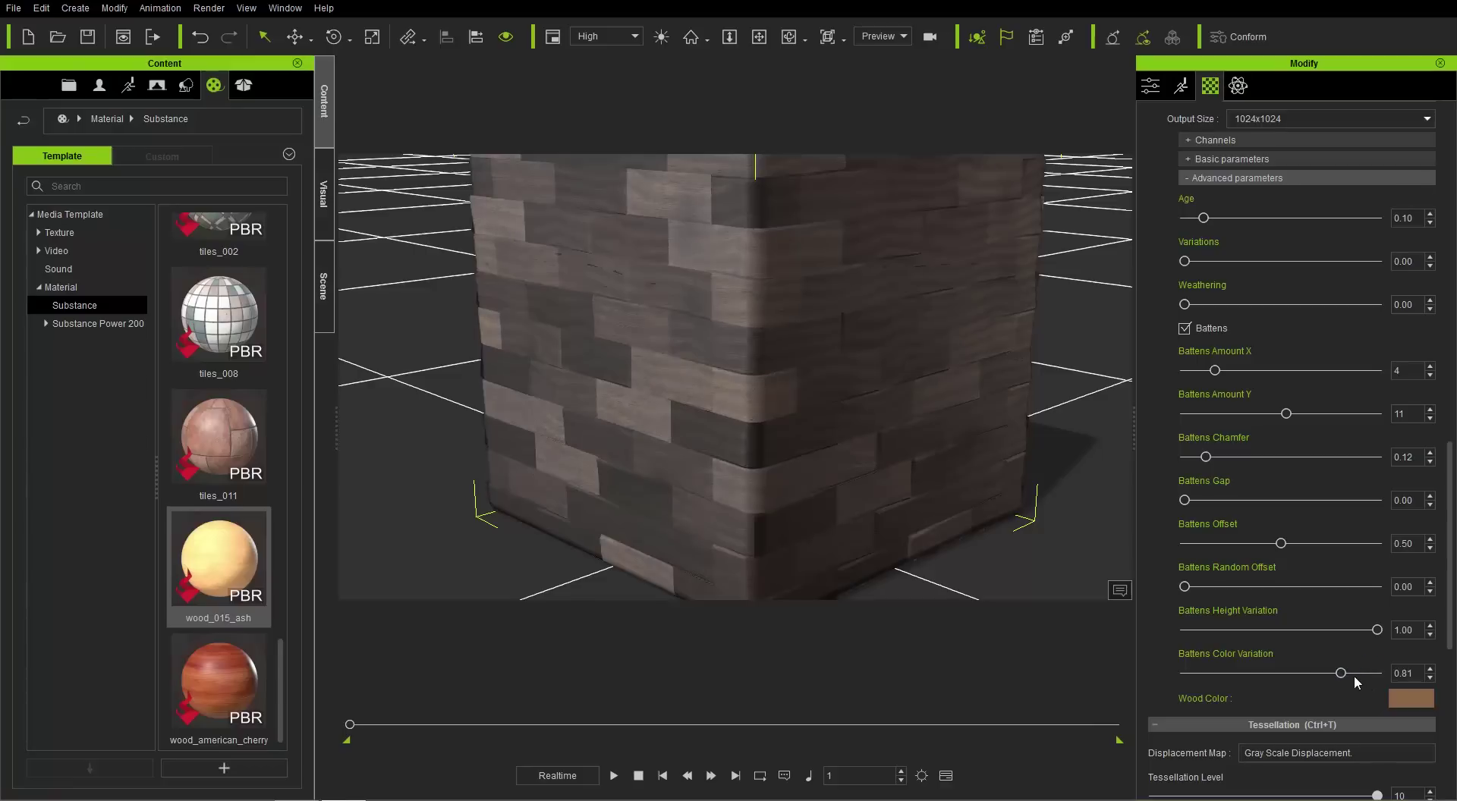
Set the ash substance's Age to 0.37, Variations to 0.34 and Weathering to 0.08 in the advanced parameters.
{"action": "left_click_drag", "start_coordinate": [1451, 609], "coordinate": [1456, 552]}
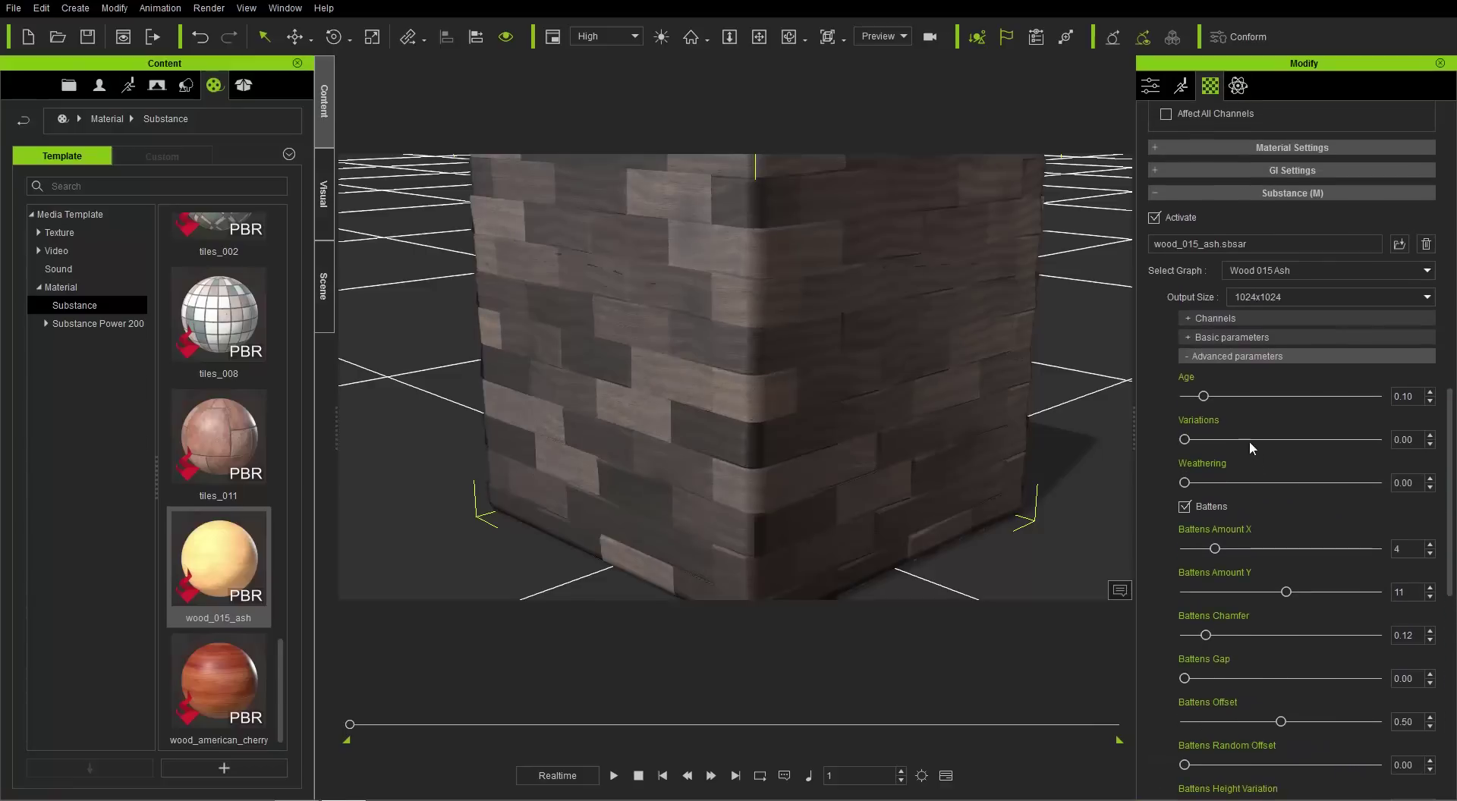
{"action": "left_click_drag", "start_coordinate": [1204, 396], "coordinate": [1327, 434]}
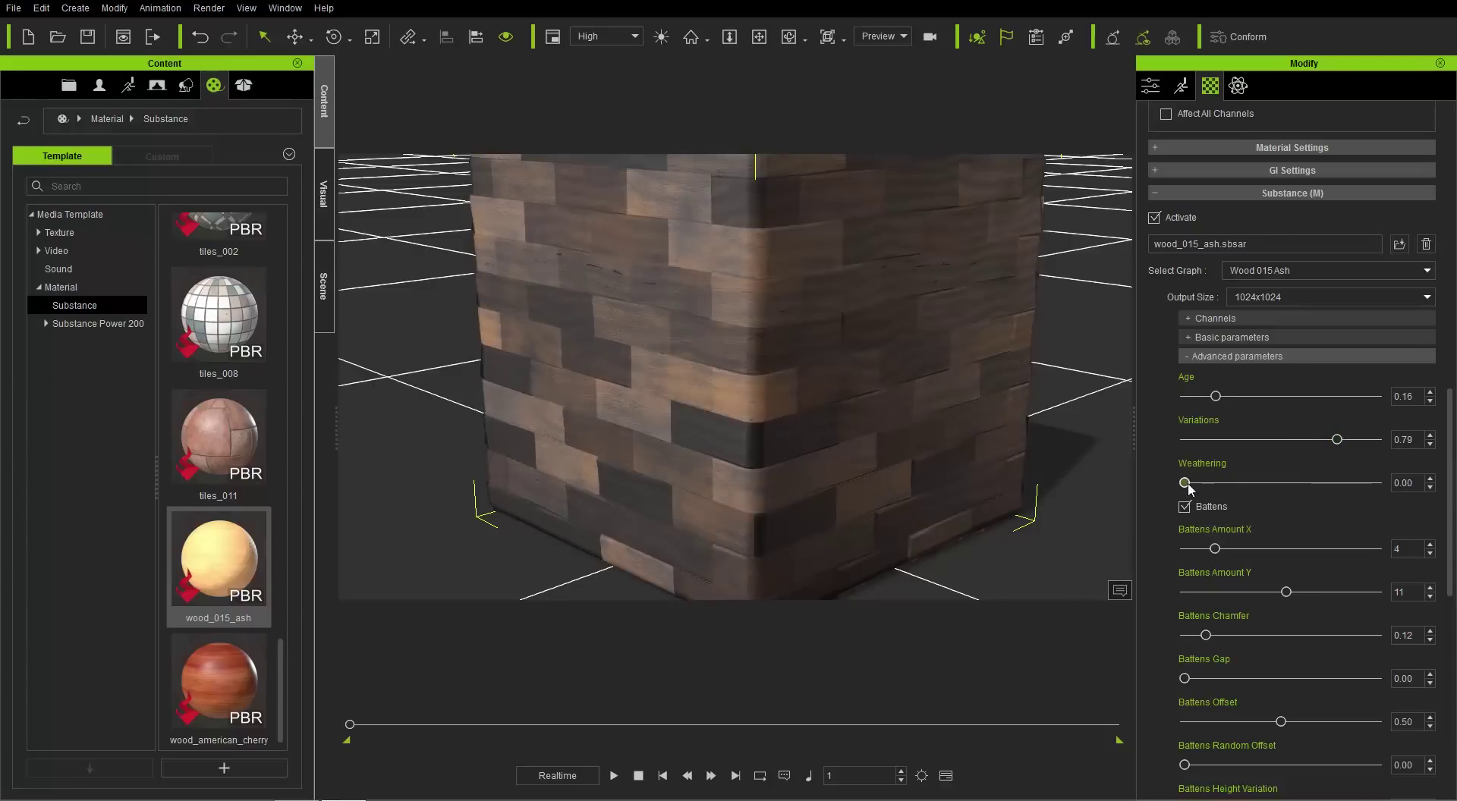
{"action": "mouse_move", "coordinate": [1231, 482]}
{"action": "left_mouse_down"}
{"action": "mouse_move", "coordinate": [1251, 483]}
{"action": "mouse_move", "coordinate": [1217, 484]}
{"action": "left_mouse_up"}
{"action": "right_click_drag", "start_coordinate": [735, 395], "coordinate": [843, 365]}
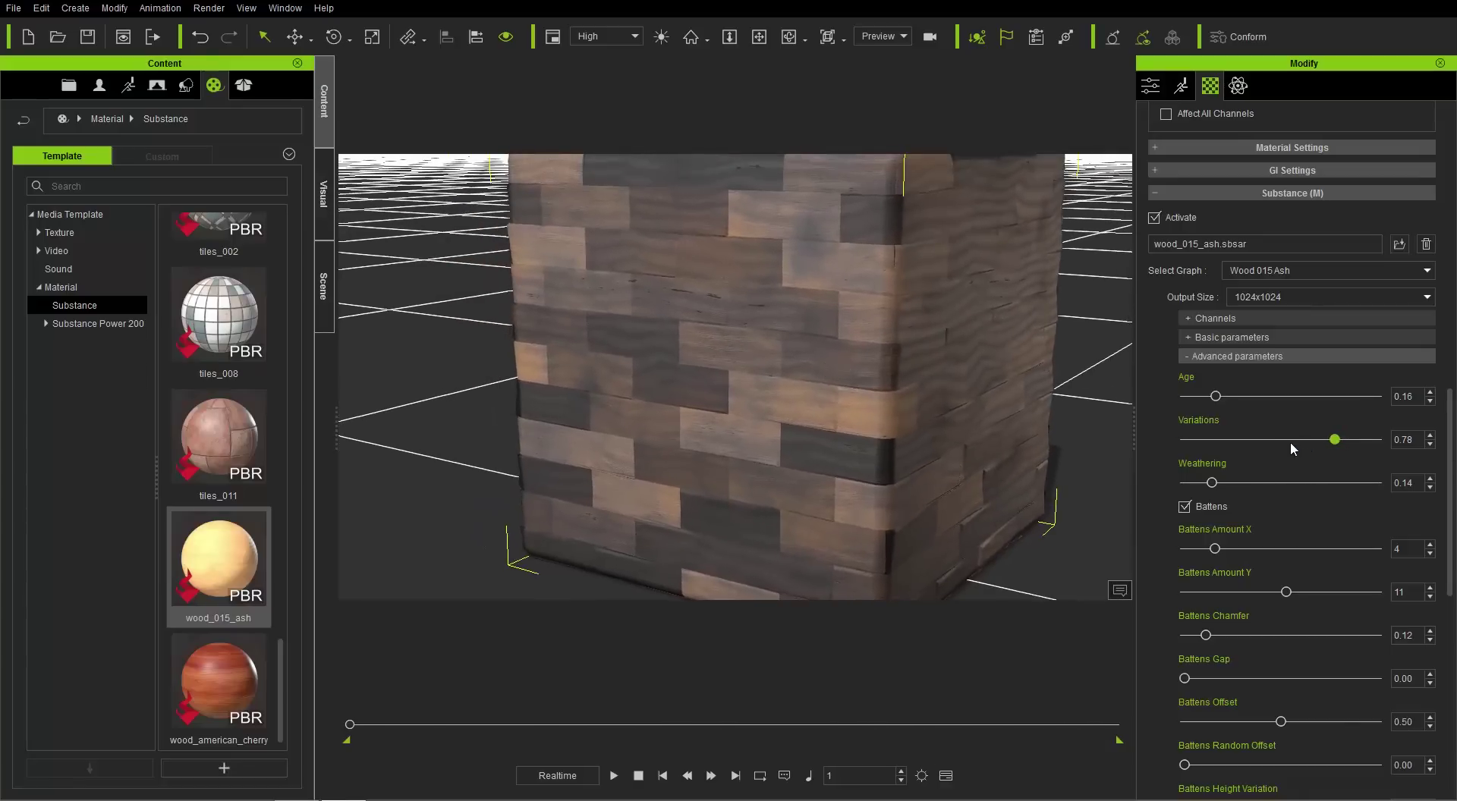
{"action": "left_click_drag", "start_coordinate": [1211, 484], "coordinate": [1199, 484]}
{"action": "left_click_drag", "start_coordinate": [1273, 444], "coordinate": [1278, 441]}
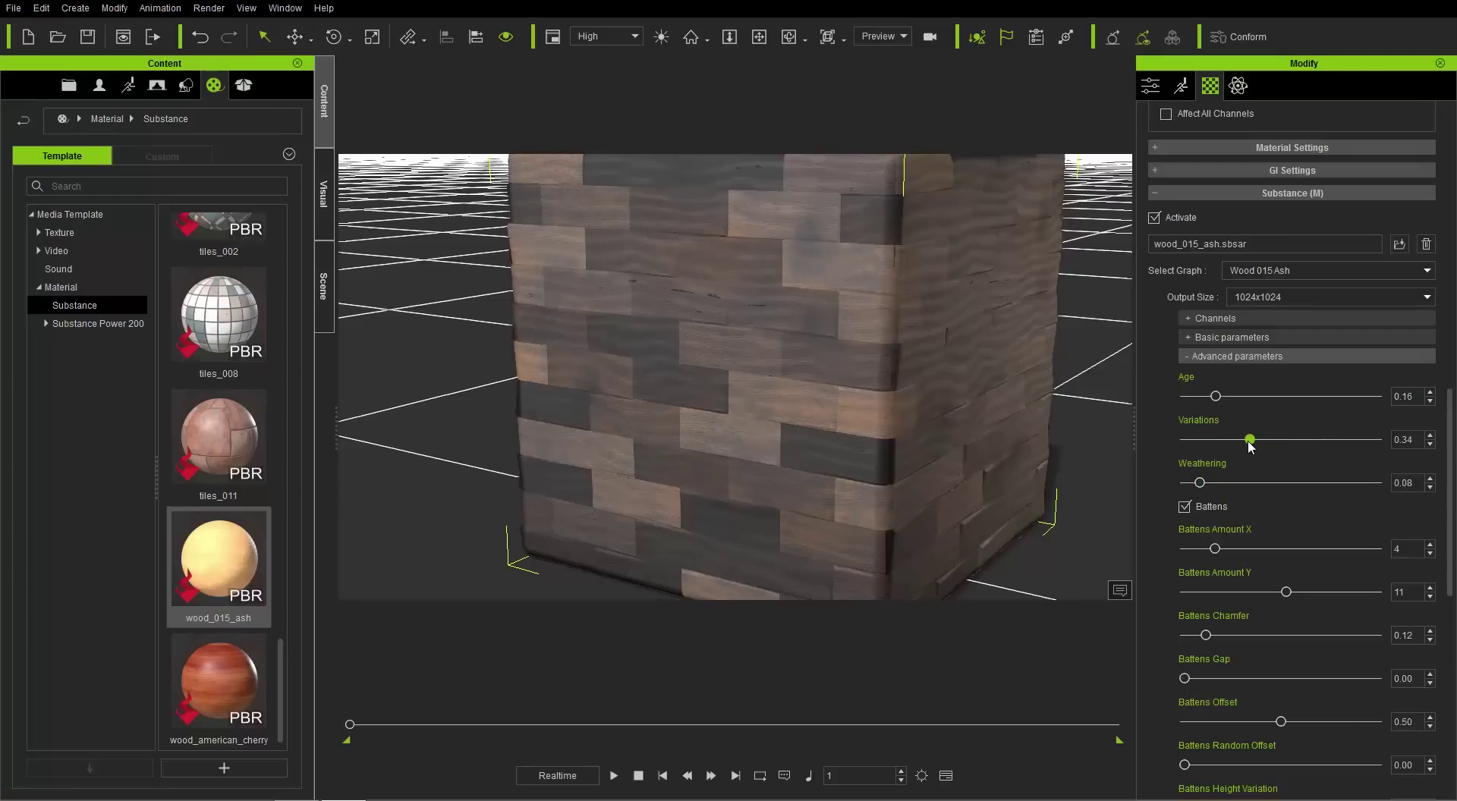
{"action": "left_click_drag", "start_coordinate": [1215, 396], "coordinate": [1248, 397]}
Inspect the box's faces from several angles, select the Key directional light and rotate it slightly.
{"action": "scroll", "coordinate": [830, 292], "scroll_direction": "down", "scroll_amount": 3}
{"action": "right_click_drag", "start_coordinate": [910, 374], "coordinate": [958, 433]}
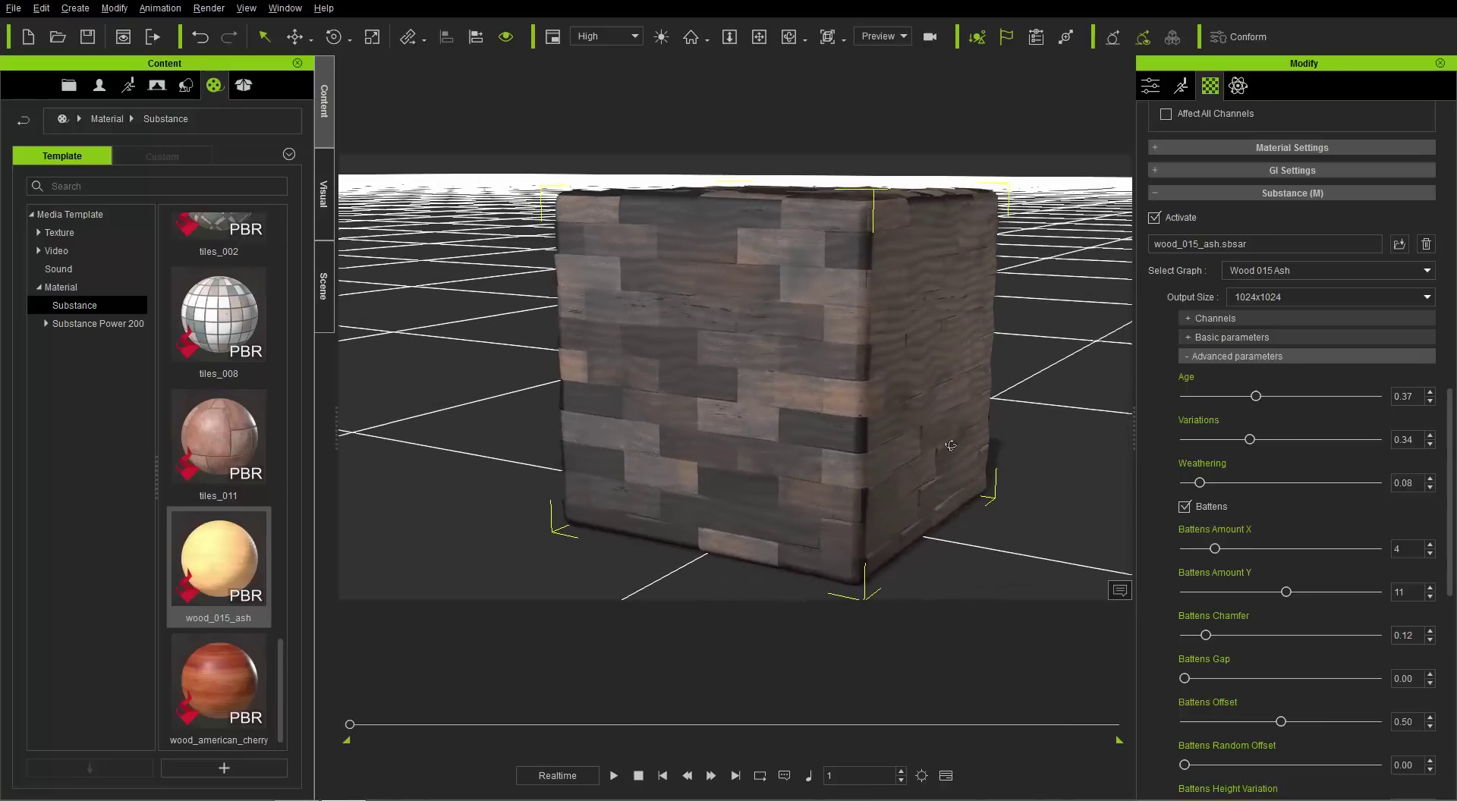
{"action": "scroll", "coordinate": [948, 428], "scroll_direction": "up", "scroll_amount": 5}
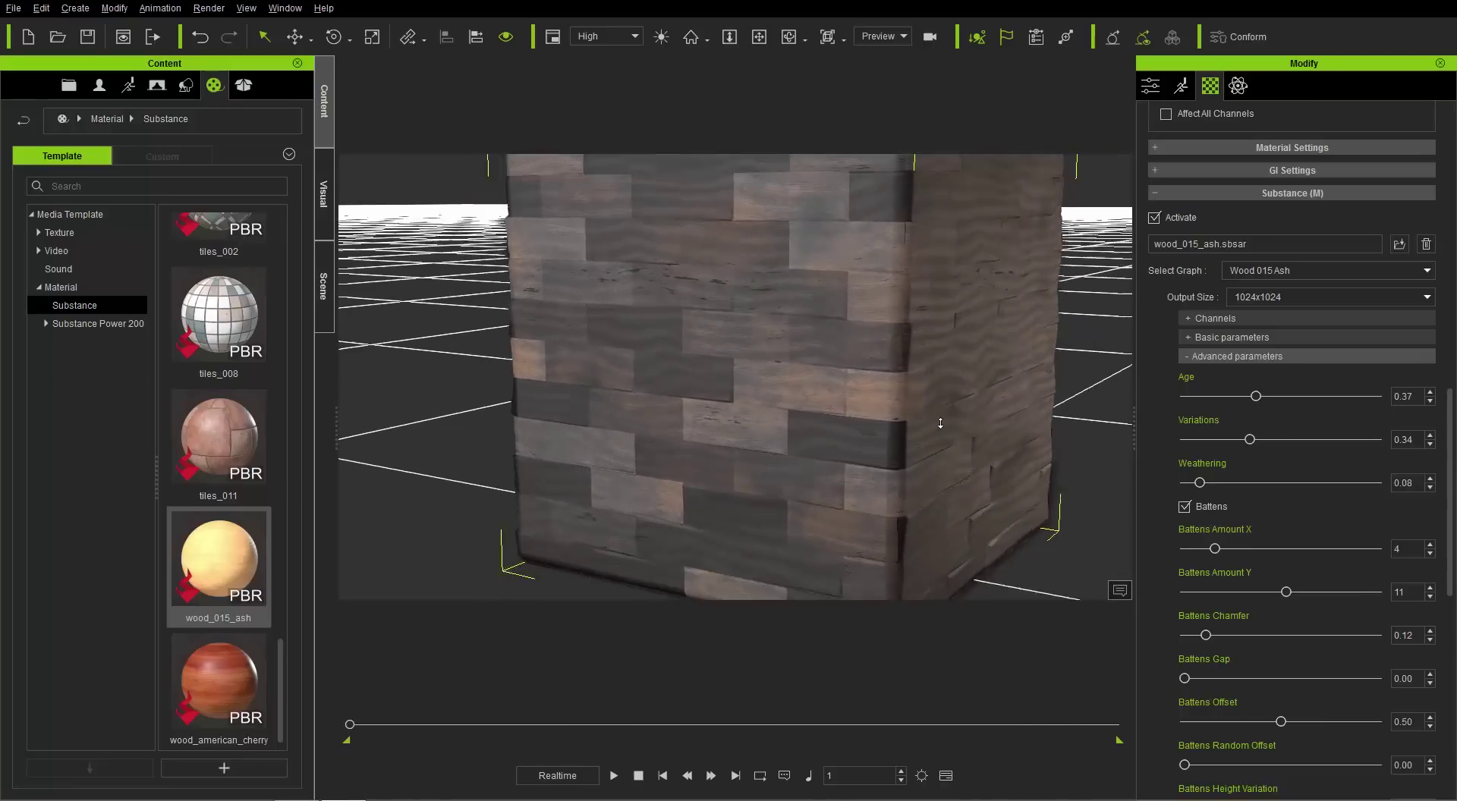
{"action": "scroll", "coordinate": [940, 423], "scroll_direction": "down", "scroll_amount": 2}
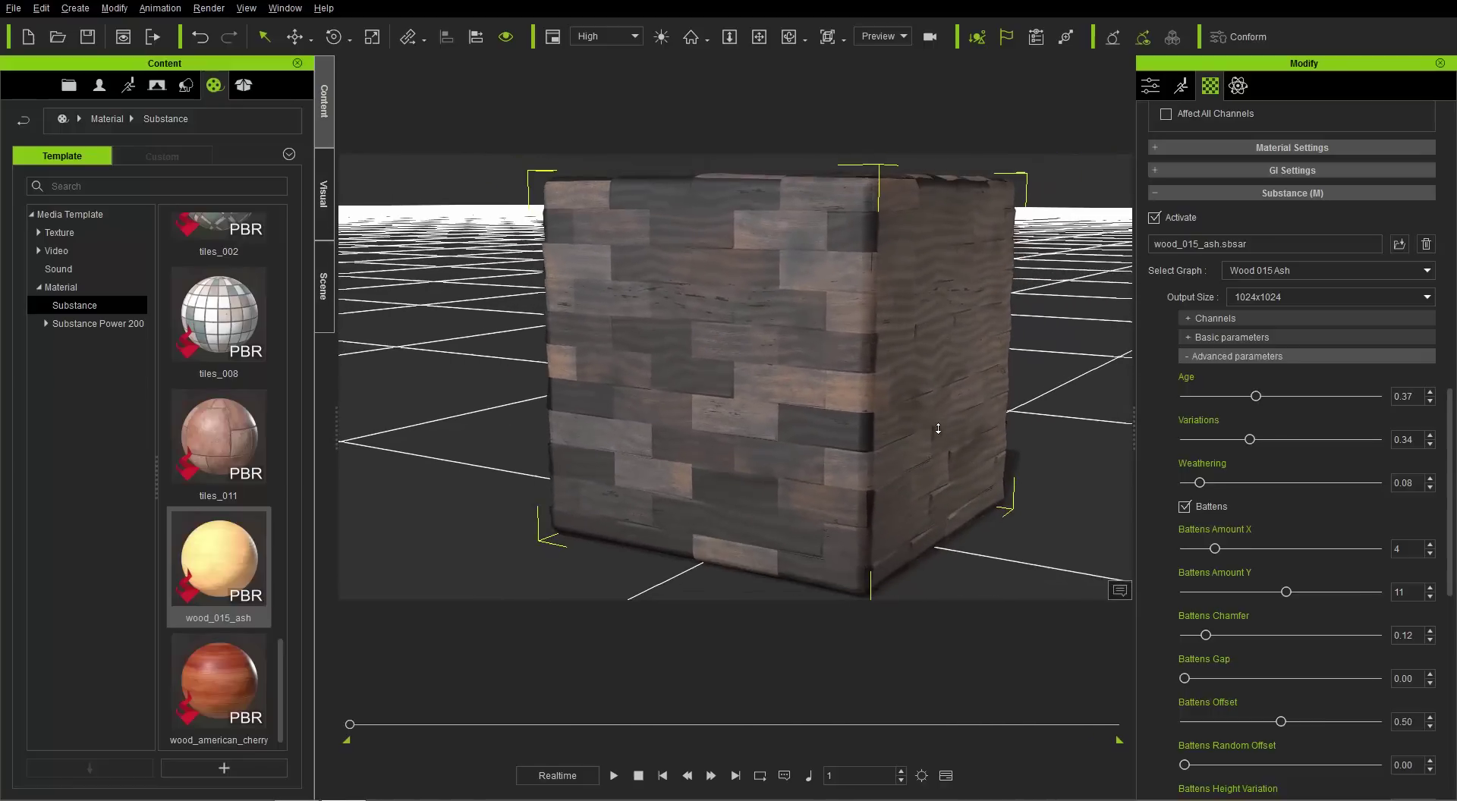
{"action": "right_click_drag", "start_coordinate": [970, 432], "coordinate": [964, 516]}
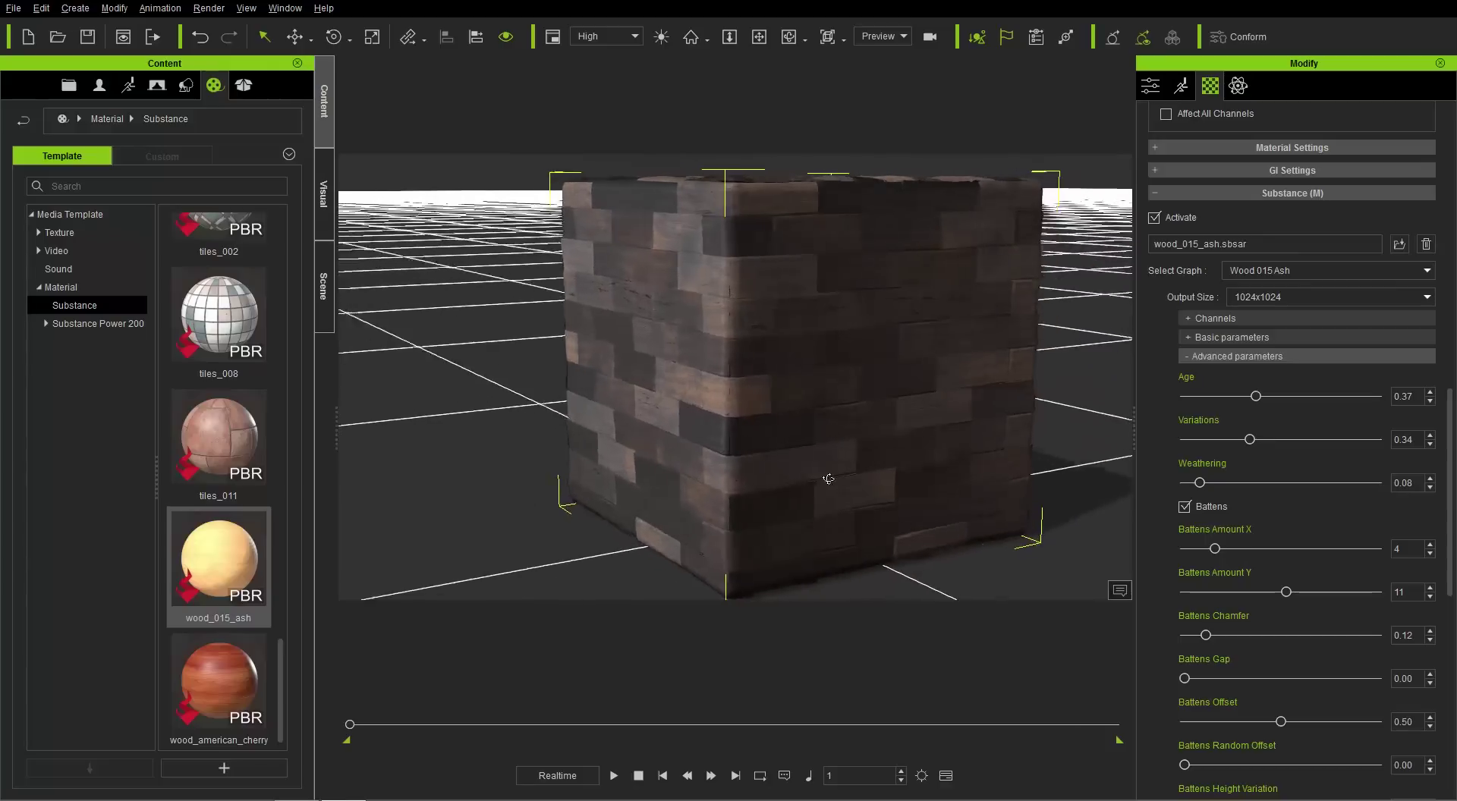
{"action": "left_click", "coordinate": [894, 466]}
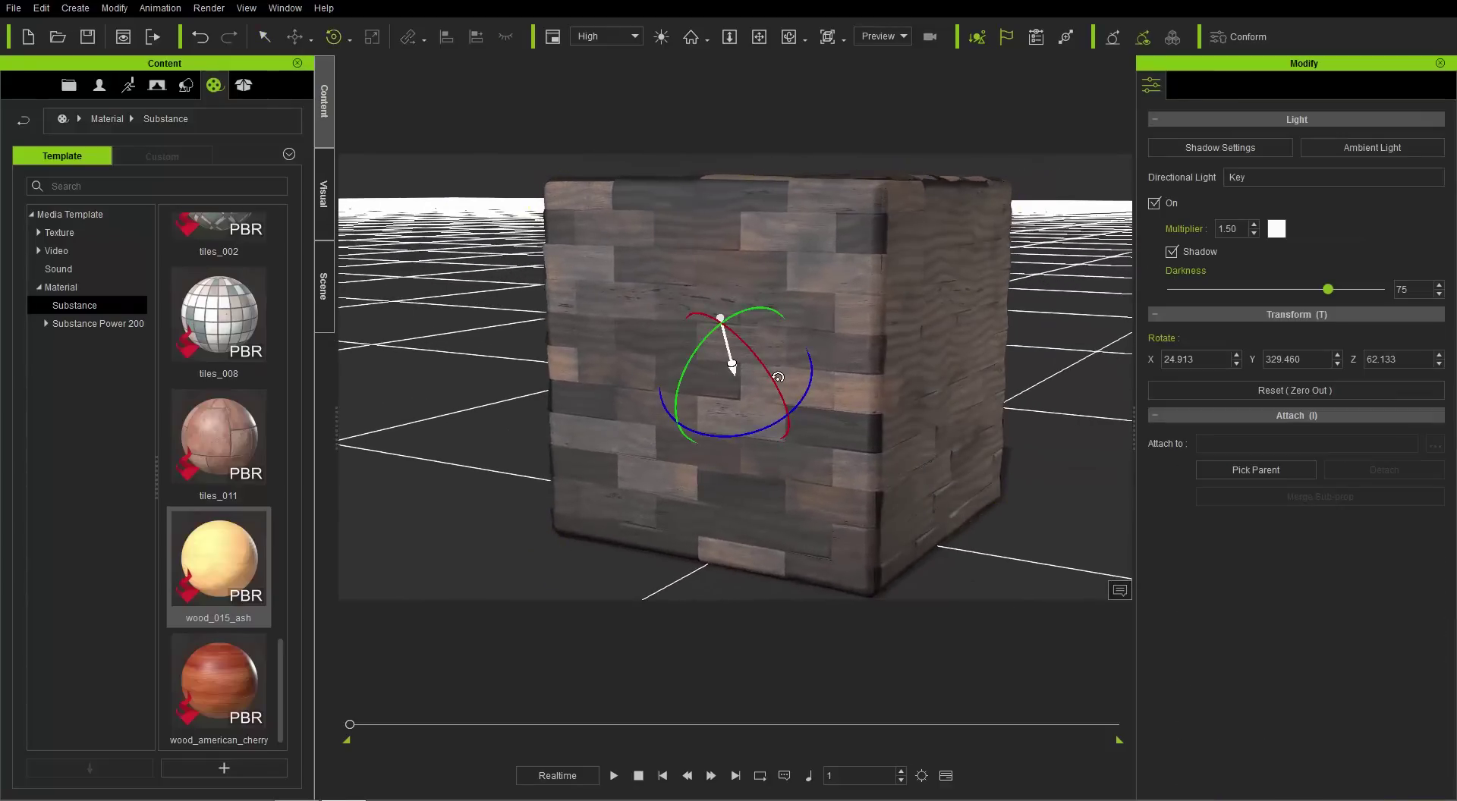
{"action": "mouse_move", "coordinate": [727, 368]}
{"action": "left_mouse_down"}
{"action": "mouse_move", "coordinate": [695, 400]}
{"action": "mouse_move", "coordinate": [738, 371]}
{"action": "mouse_move", "coordinate": [727, 365]}
{"action": "left_mouse_up"}
Reselect the box and review its material's advanced ash parameters, from Age to Wood Color, against the box's surface.
{"action": "left_click", "coordinate": [948, 356]}
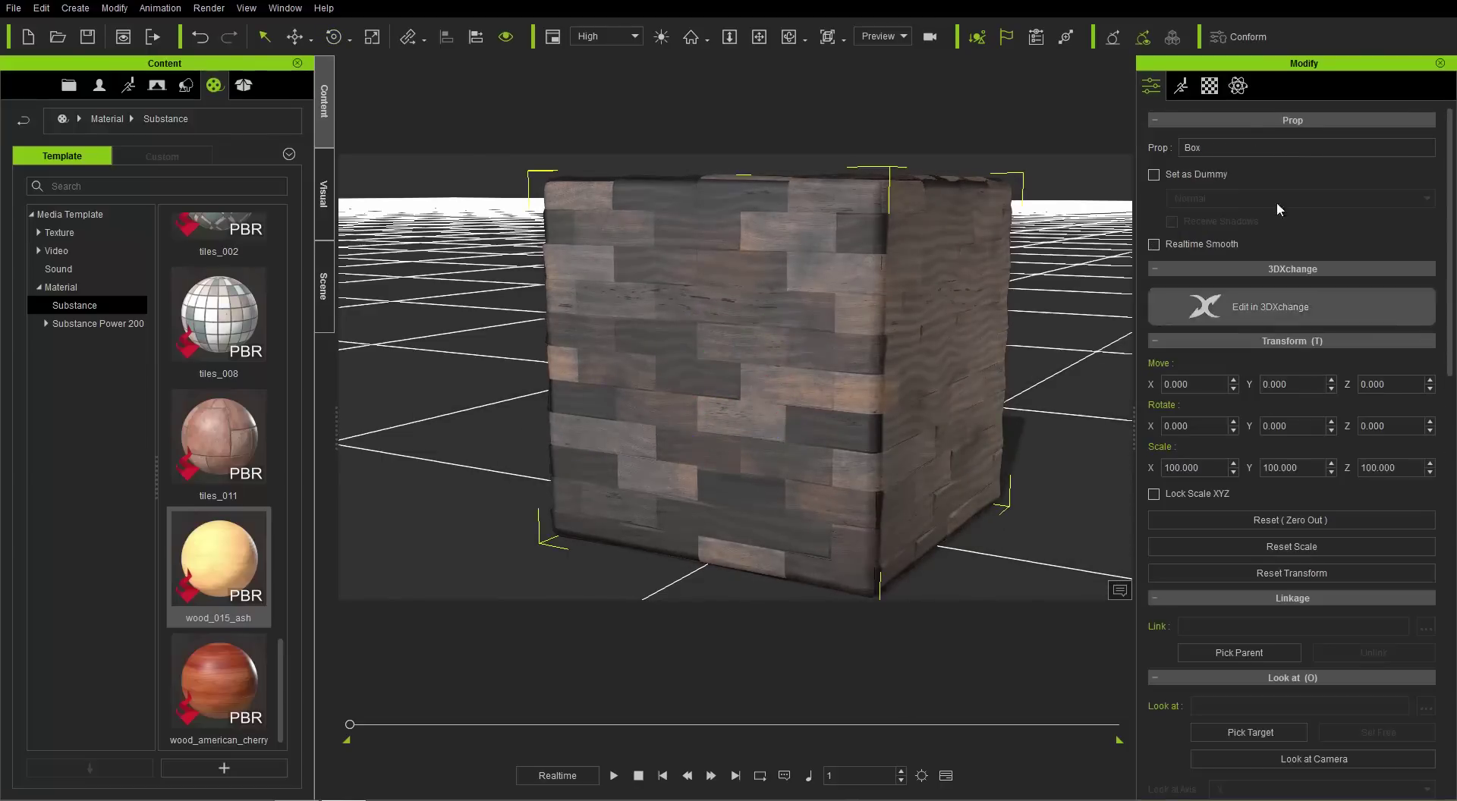
{"action": "left_click", "coordinate": [1209, 85]}
{"action": "left_click", "coordinate": [1275, 356]}
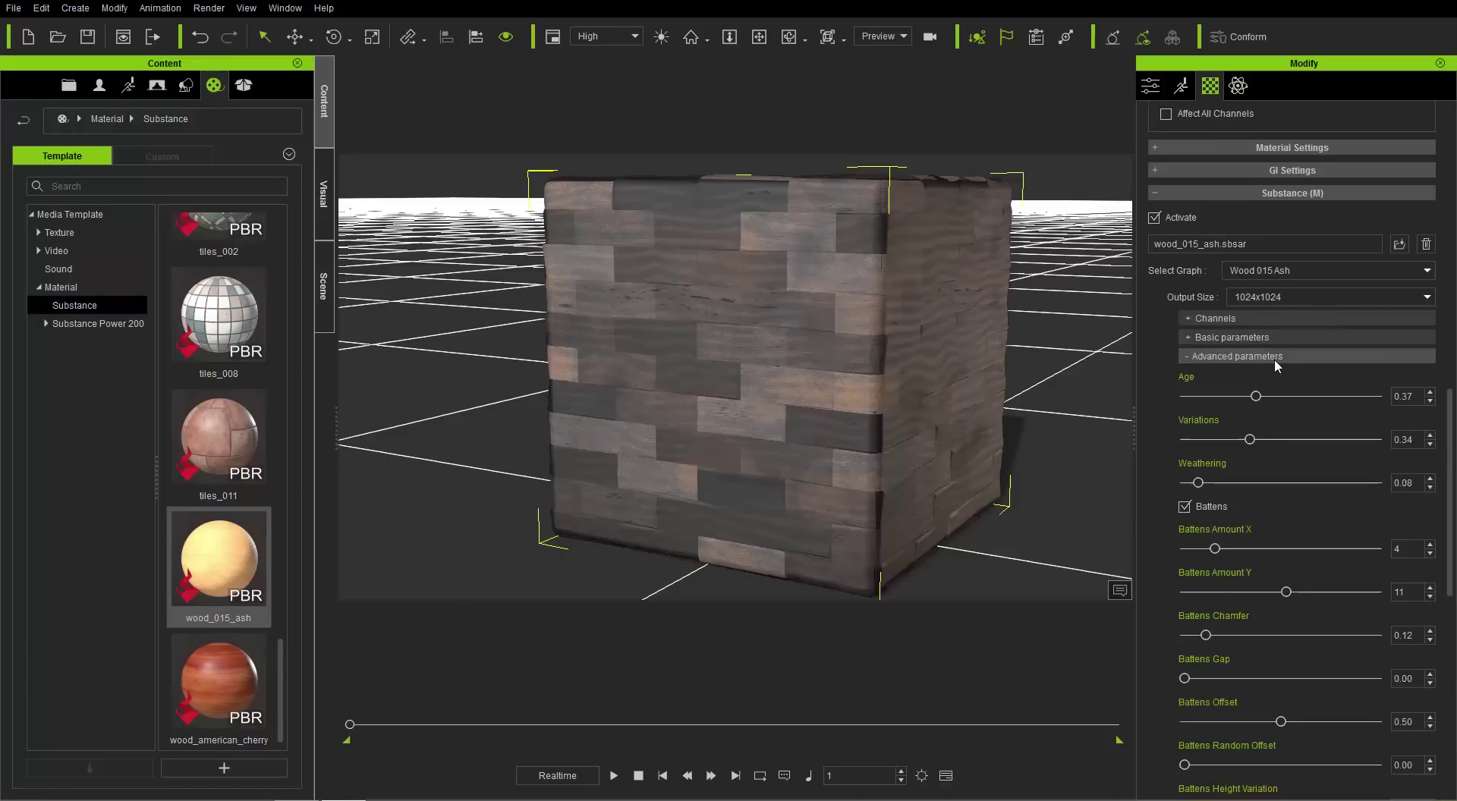
{"action": "scroll", "coordinate": [1291, 516], "scroll_direction": "down", "scroll_amount": 3}
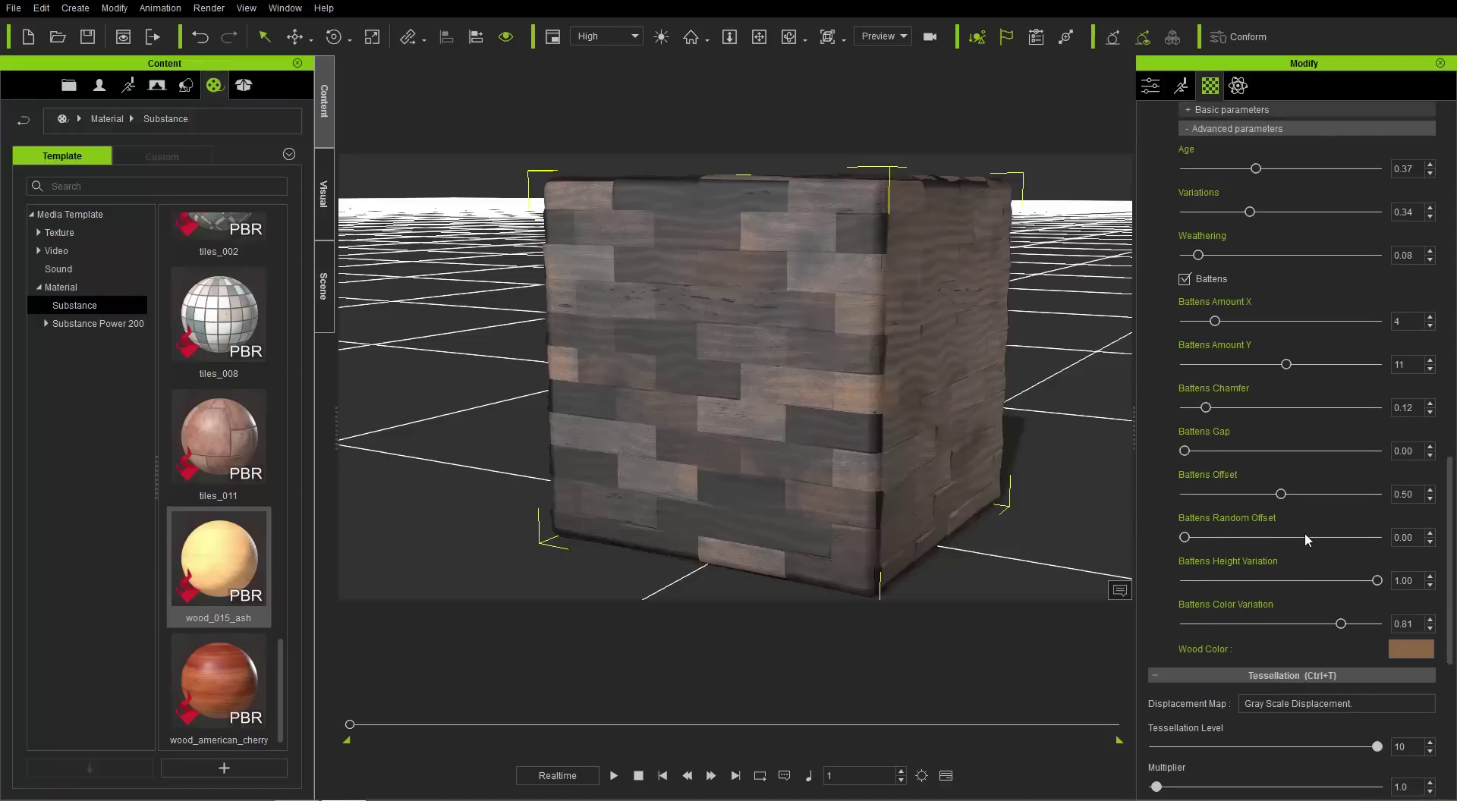
{"action": "scroll", "coordinate": [1299, 535], "scroll_direction": "up", "scroll_amount": 3}
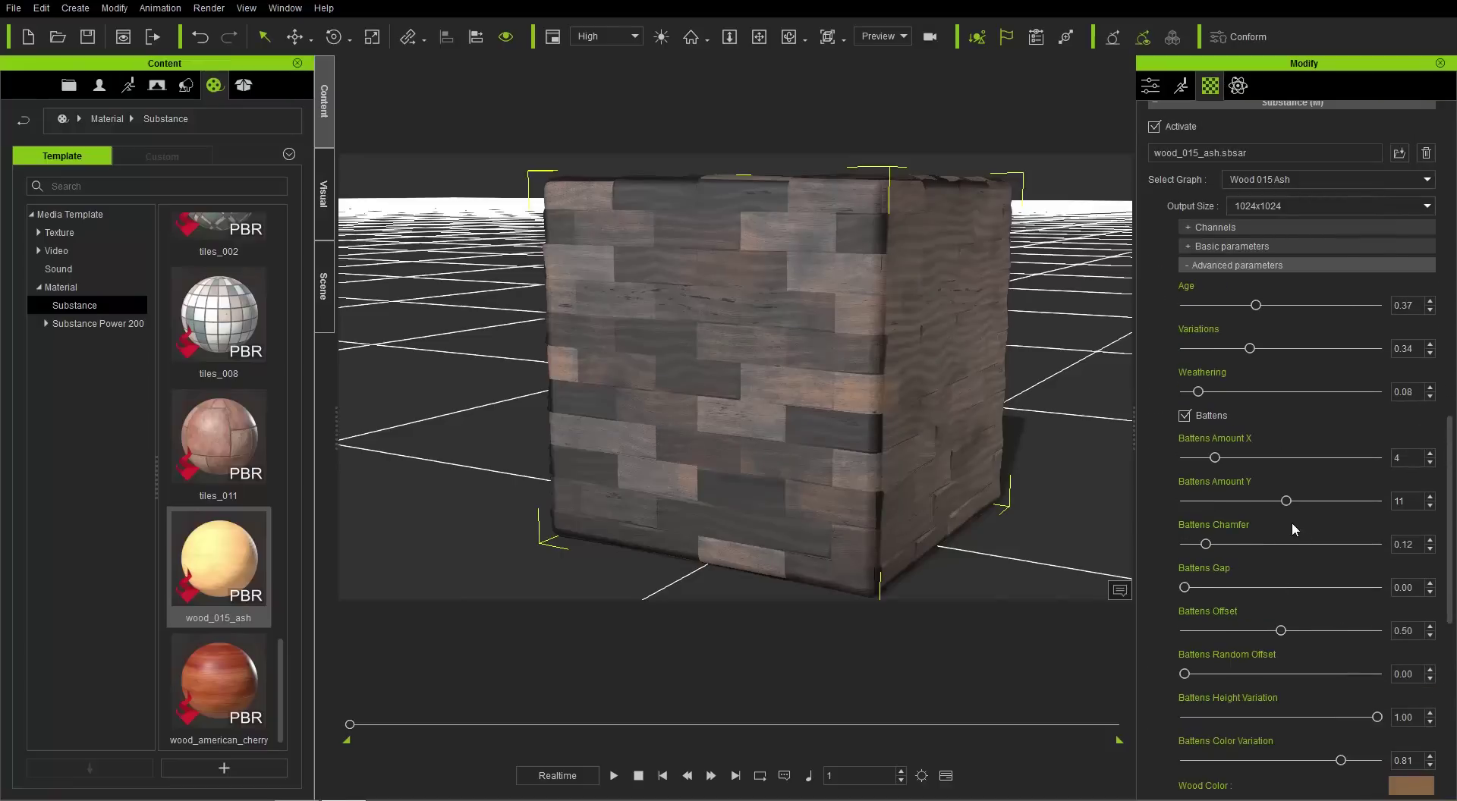
{"action": "left_click_drag", "start_coordinate": [1449, 510], "coordinate": [1449, 544]}
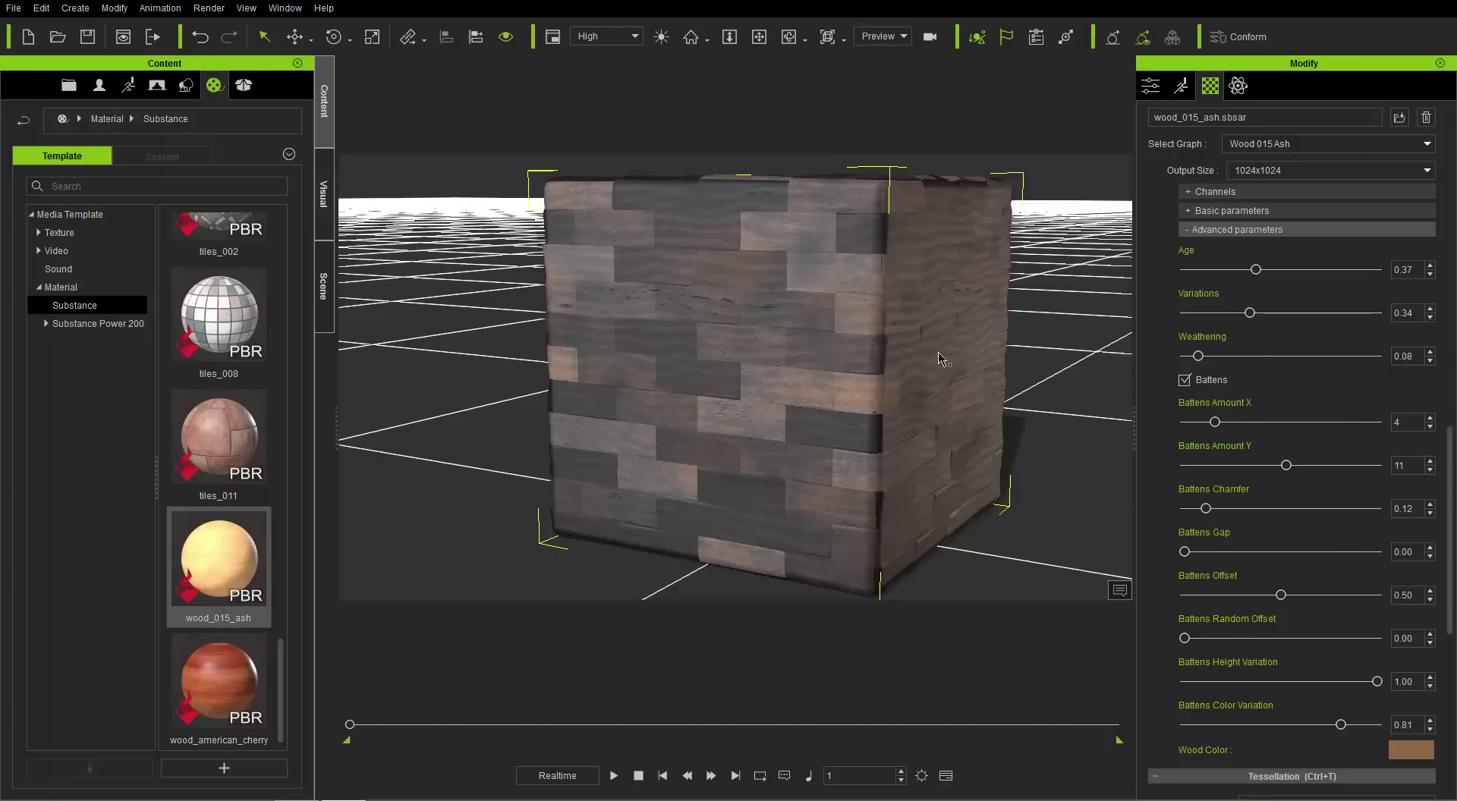
{"action": "right_click_drag", "start_coordinate": [875, 325], "coordinate": [907, 345]}
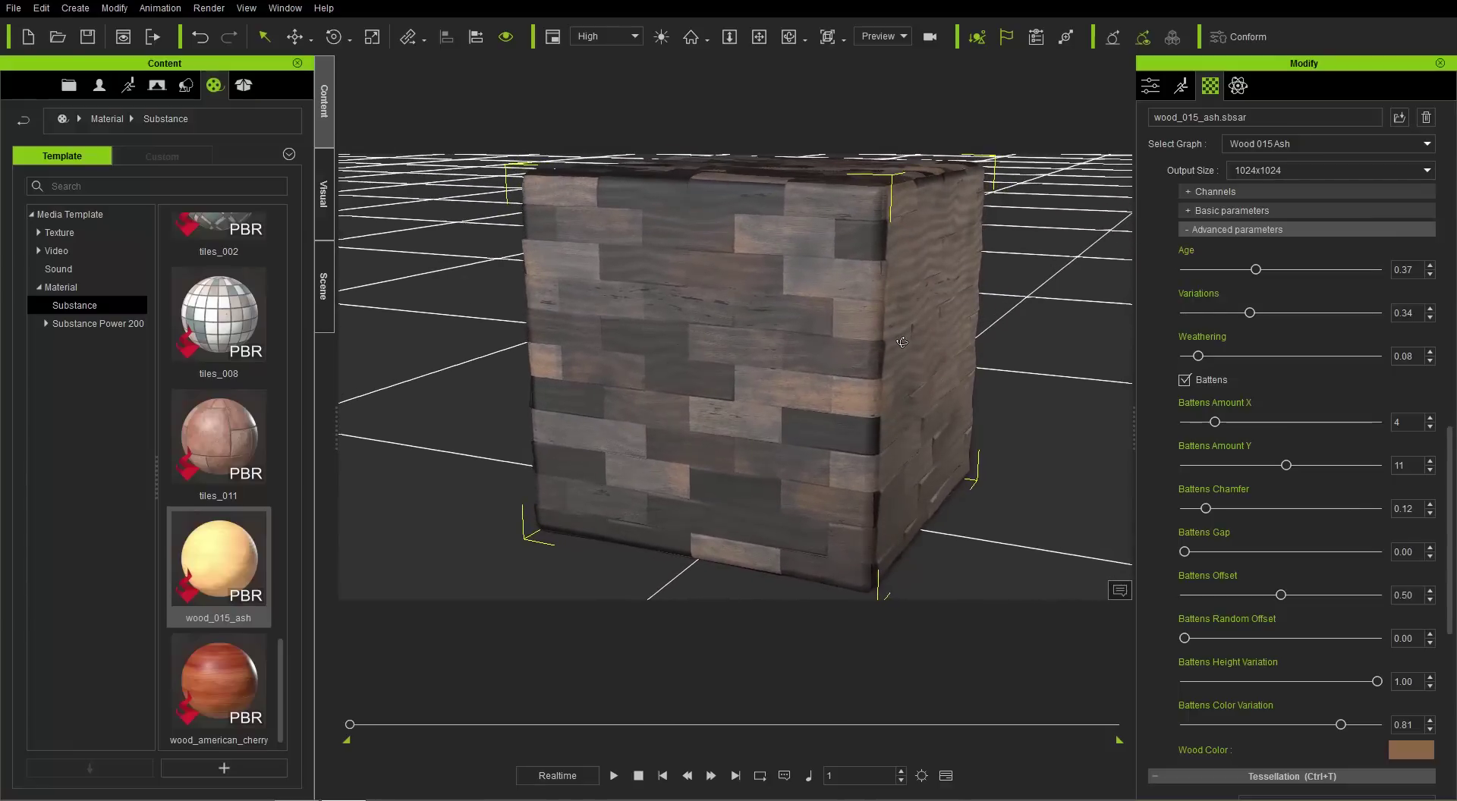